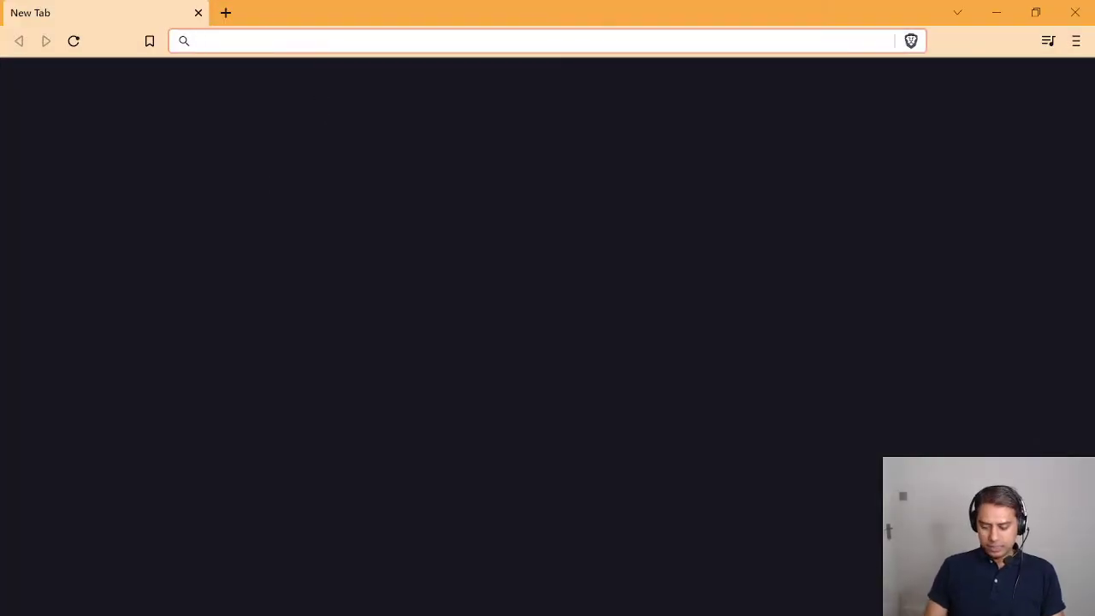
- Search Google for 'keepass' and dismiss the cookie notice
type("keepass")
key("Return")
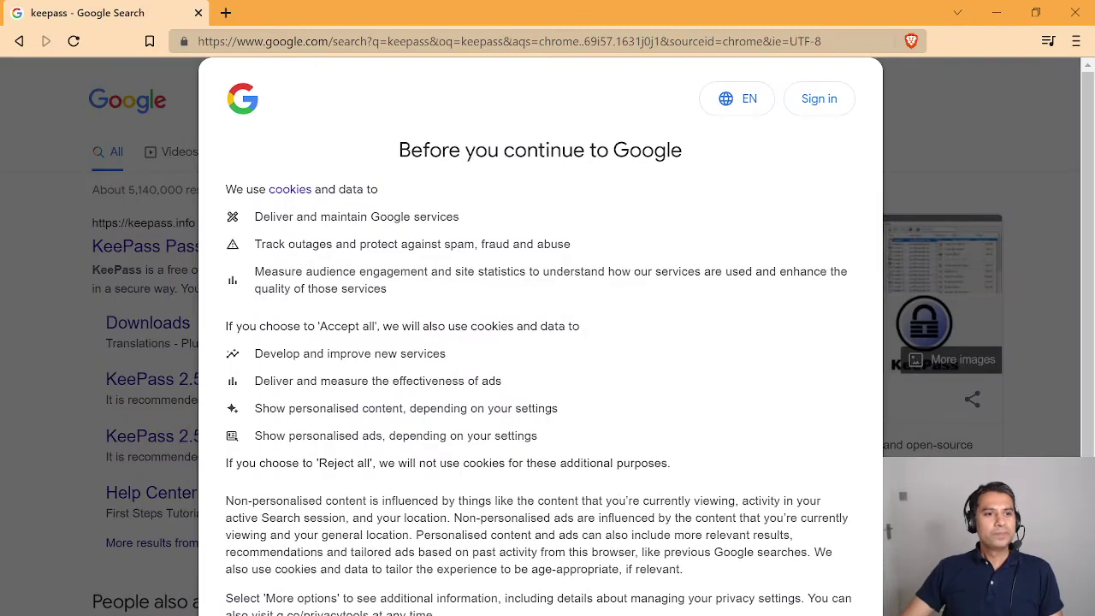
scroll(624, 526, "down", 3)
left_click(620, 537)
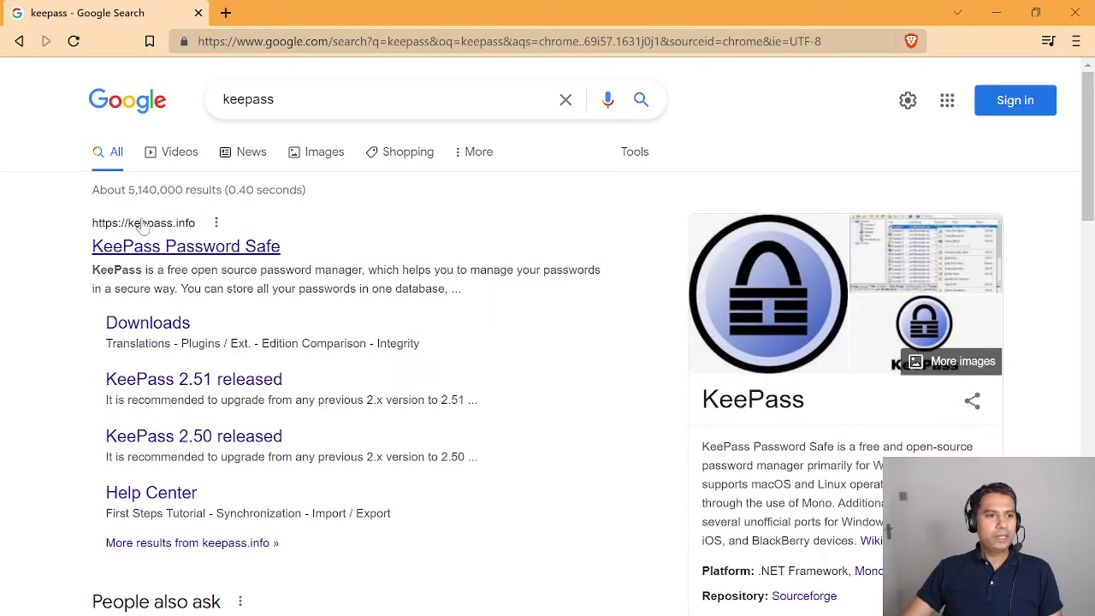
- Highlight the KeePass result's description, including its main platform and macOS/Linux support
left_click_drag(737, 446, 974, 446)
left_click(974, 447)
left_click_drag(755, 465, 914, 466)
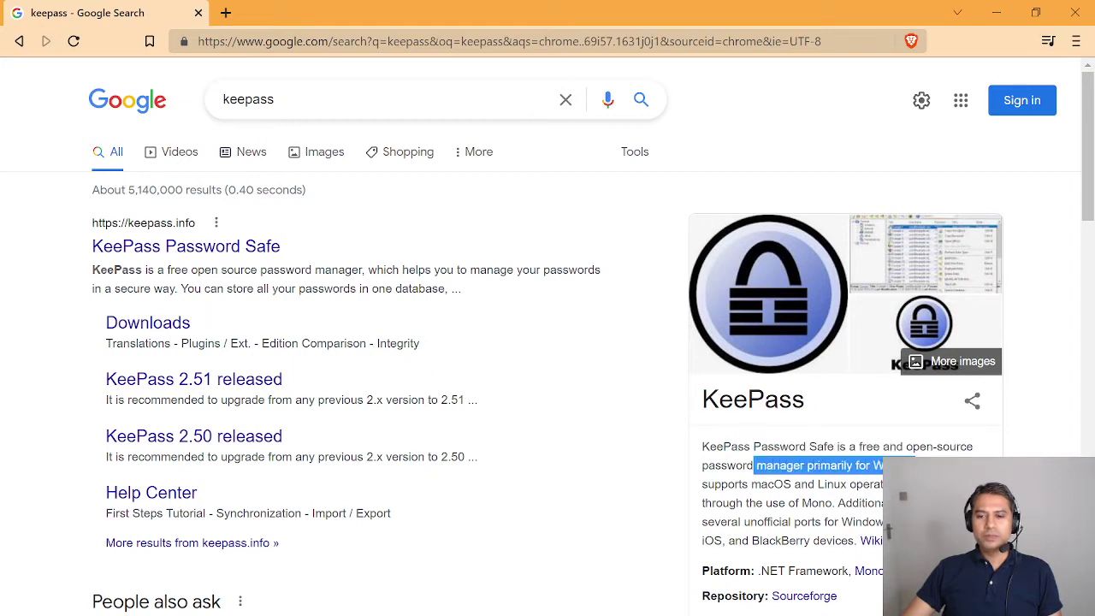
left_click_drag(723, 484, 834, 503)
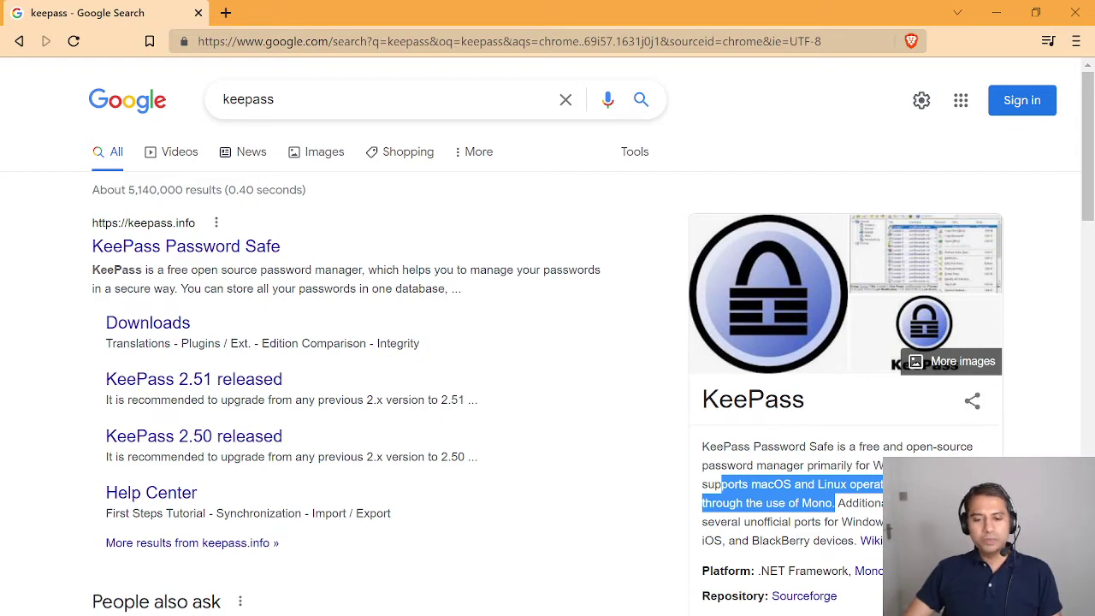
- Open keepass.info, decline its cookies, highlight the heading and intro, then go to Downloads
left_click(223, 251)
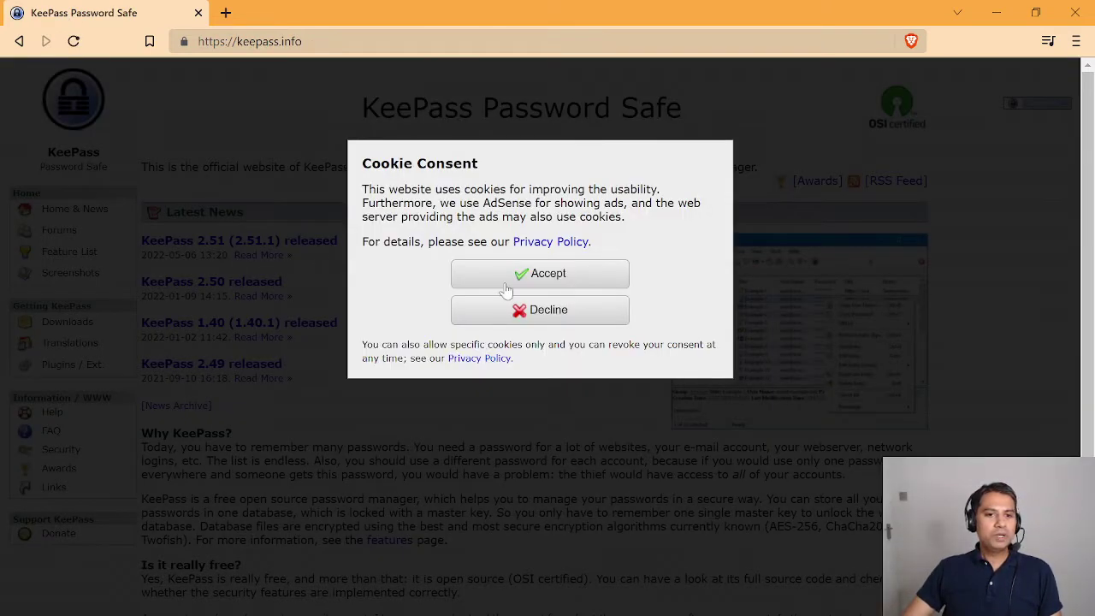
left_click(568, 313)
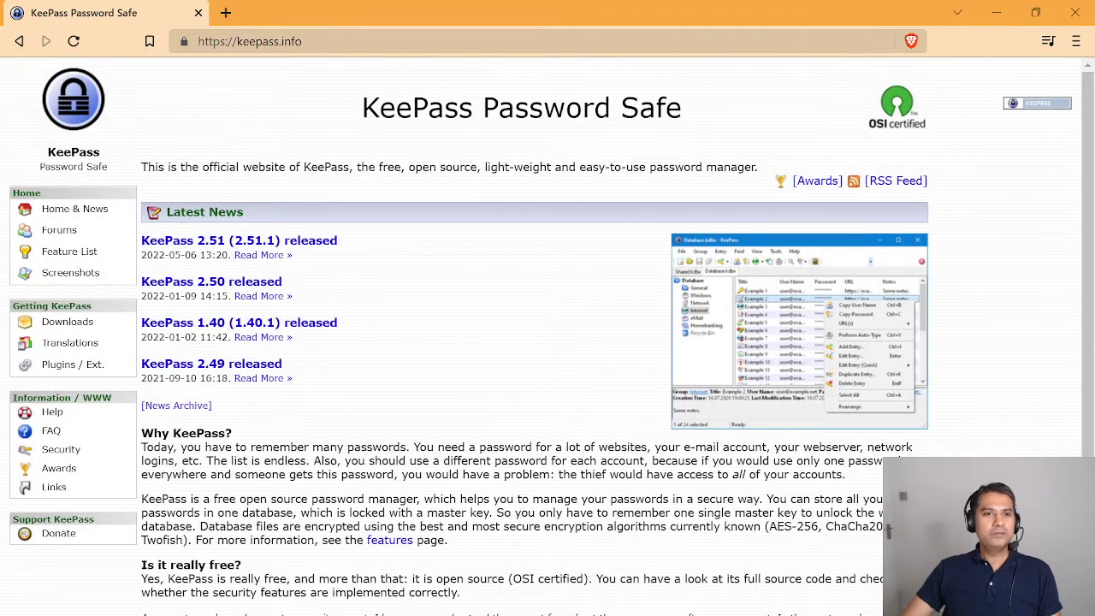
triple_click(689, 115)
left_click_drag(155, 167, 765, 177)
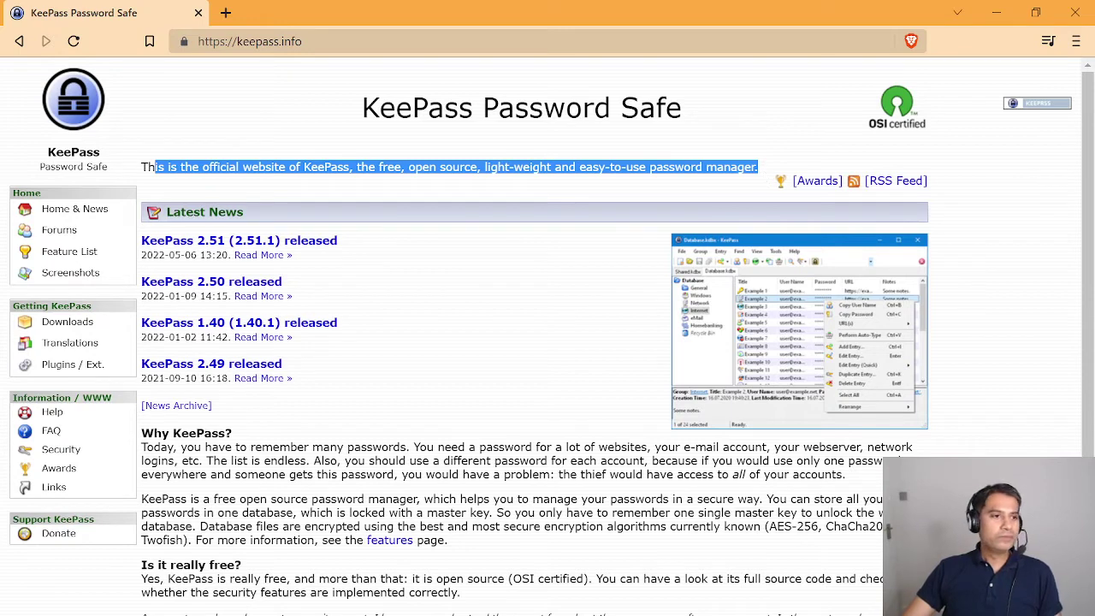
left_click(85, 323)
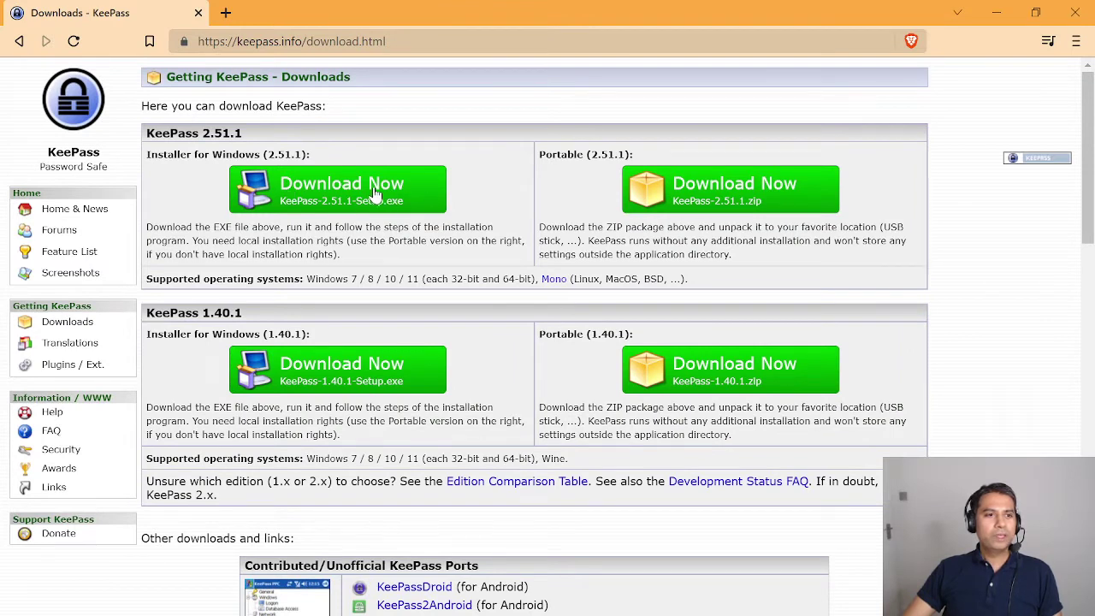
- Compare versions 2.51.1 and 1.40.1, then download the 2.51.1 Windows installer
left_click_drag(203, 134, 251, 138)
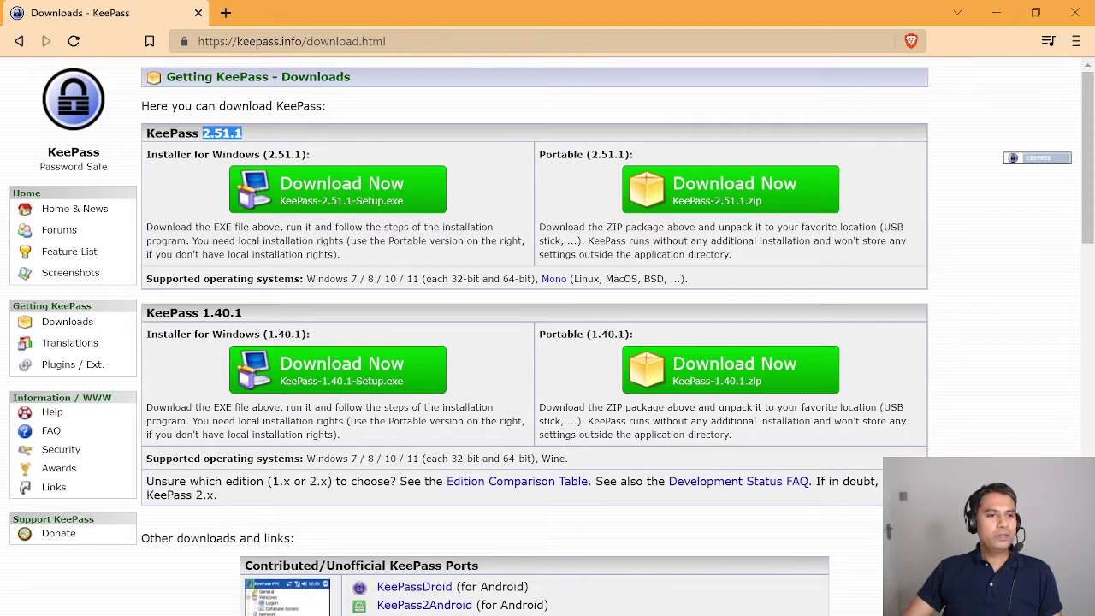
left_click_drag(203, 313, 254, 318)
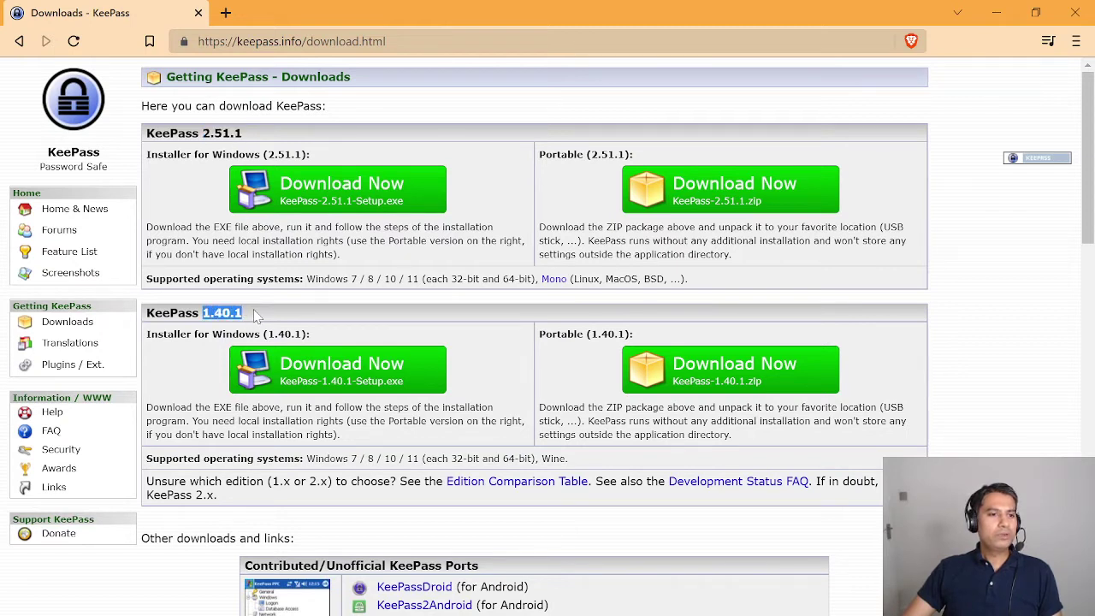
left_click(256, 319)
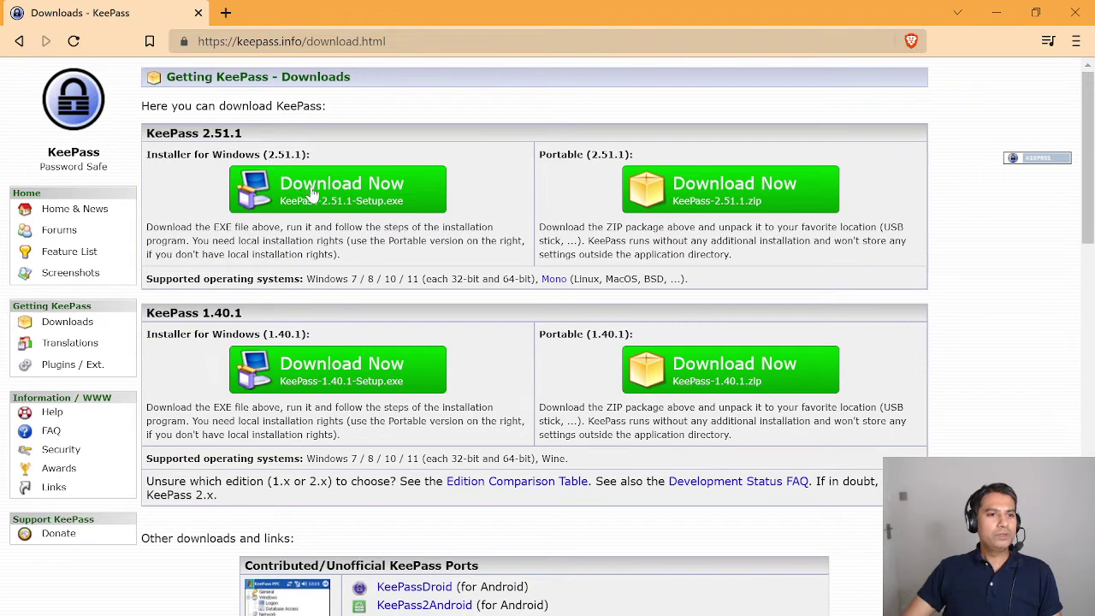
left_click(341, 196)
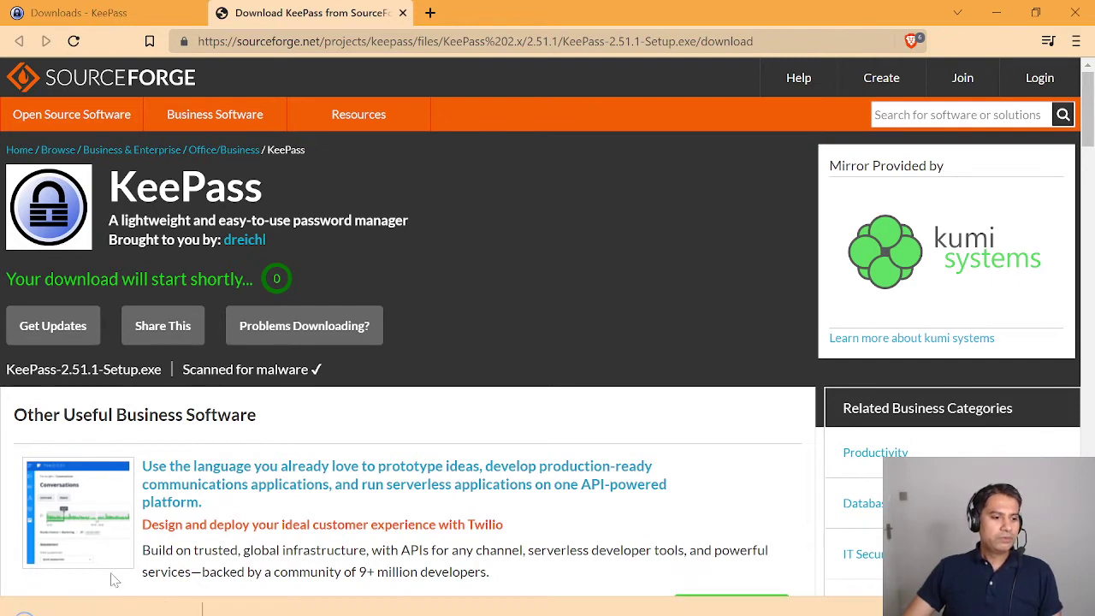
- Run KeePass-2.51.1-Setup.exe from the download bar and minimize the browser
right_click(169, 609)
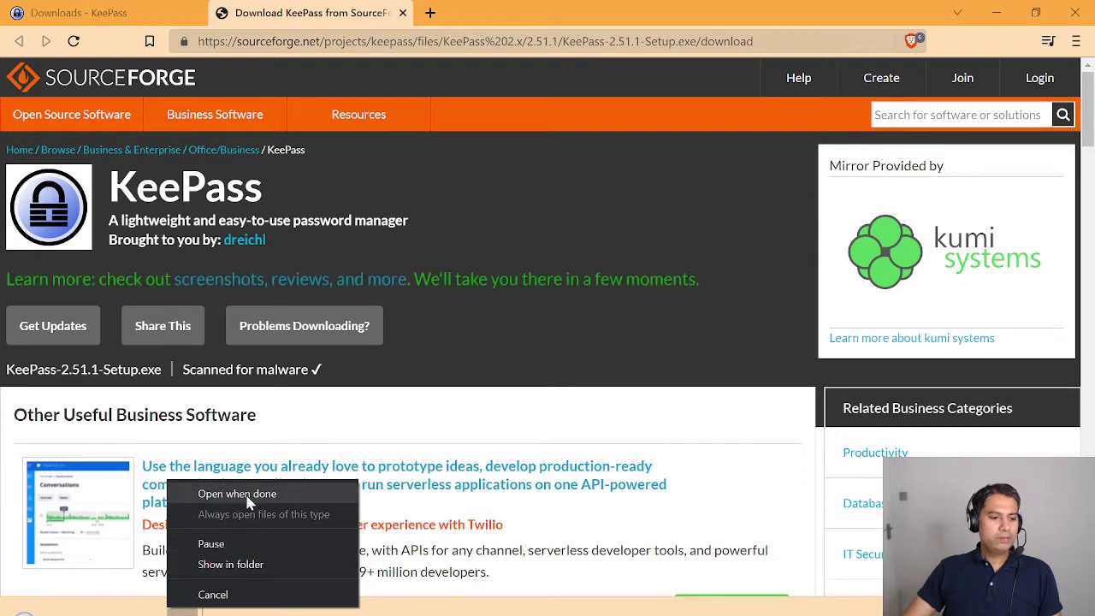
left_click(203, 610)
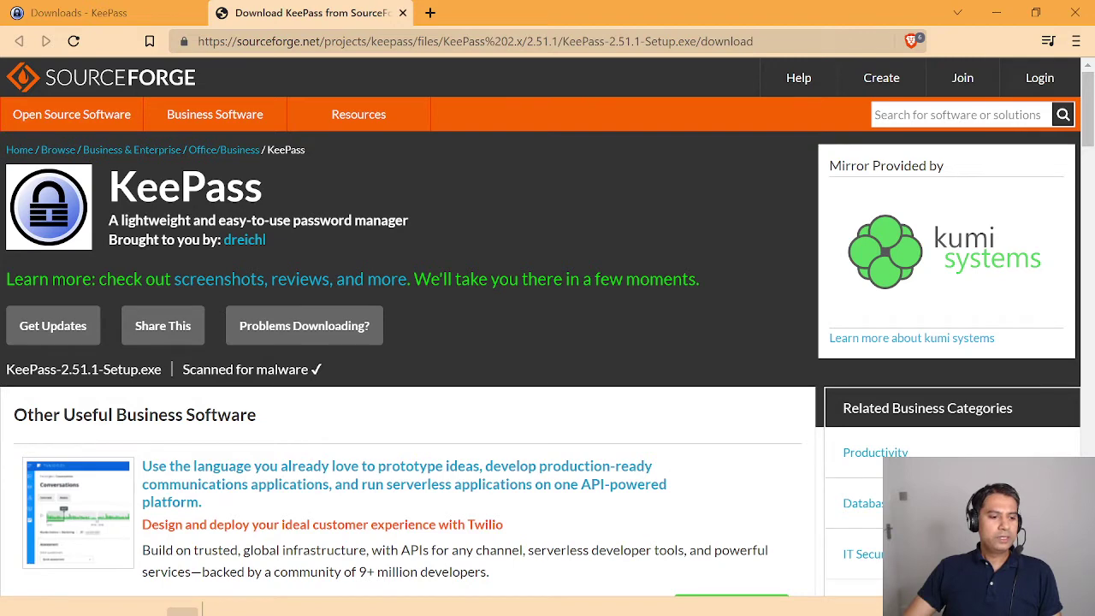
left_click(202, 609)
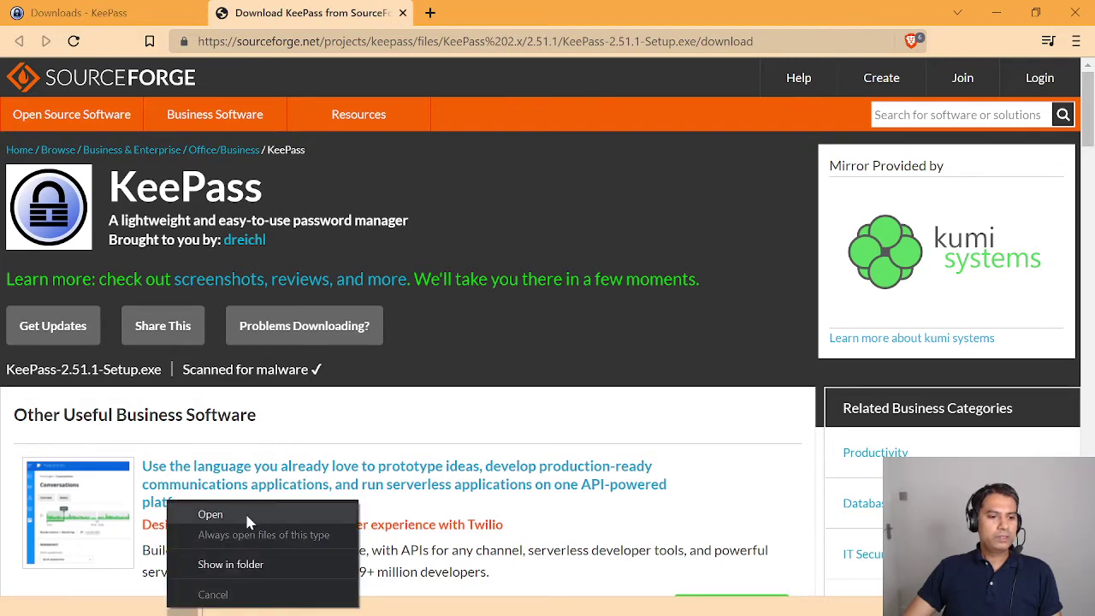
left_click(210, 515)
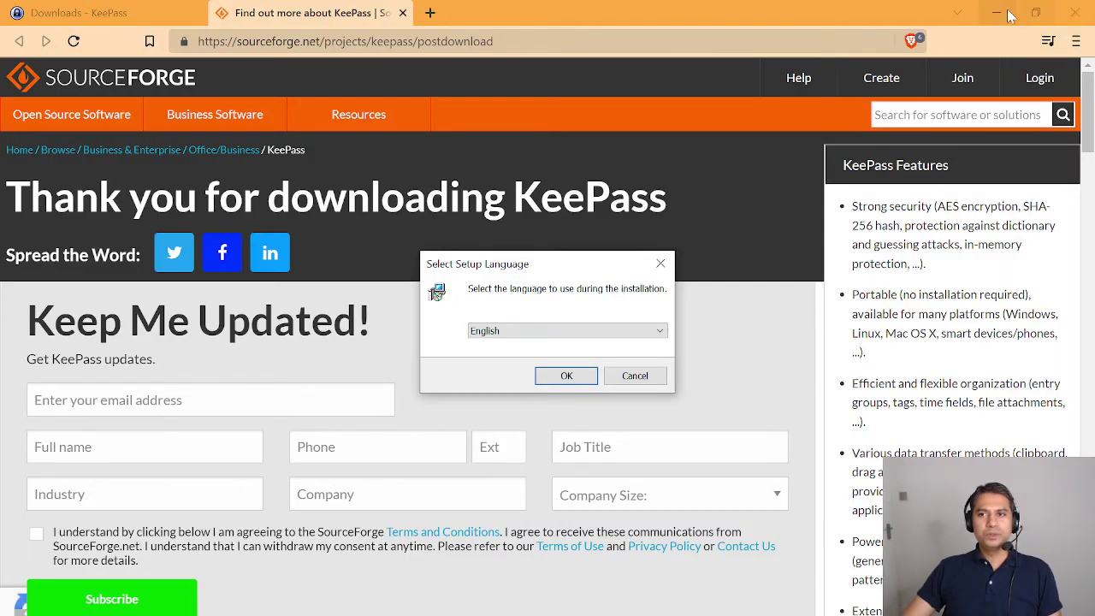
left_click(993, 12)
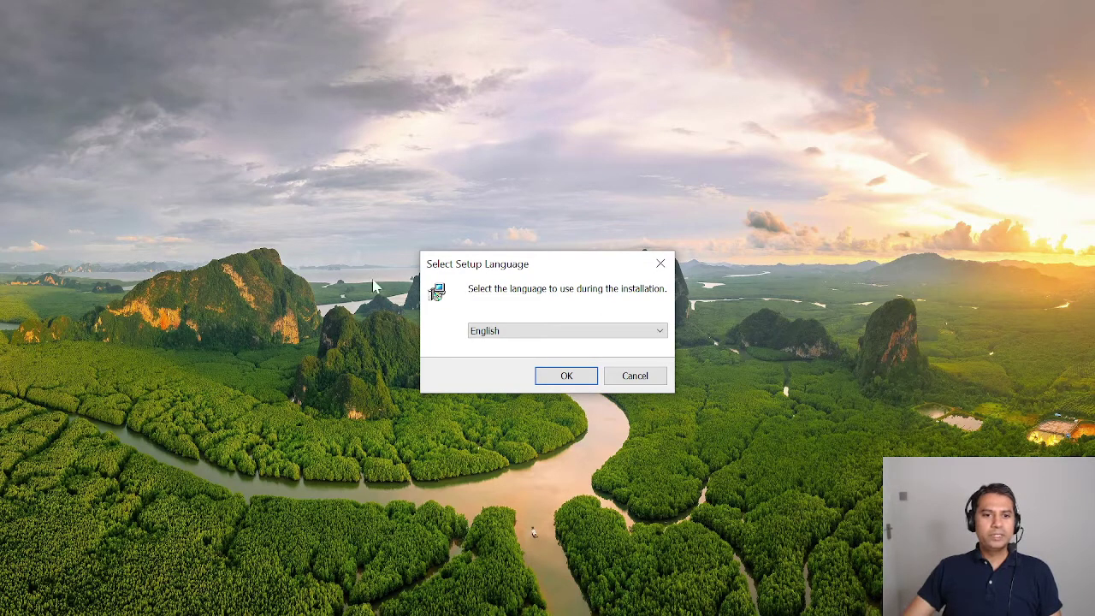
- Choose English as the setup language and accept the KeePass license agreement
left_click(566, 378)
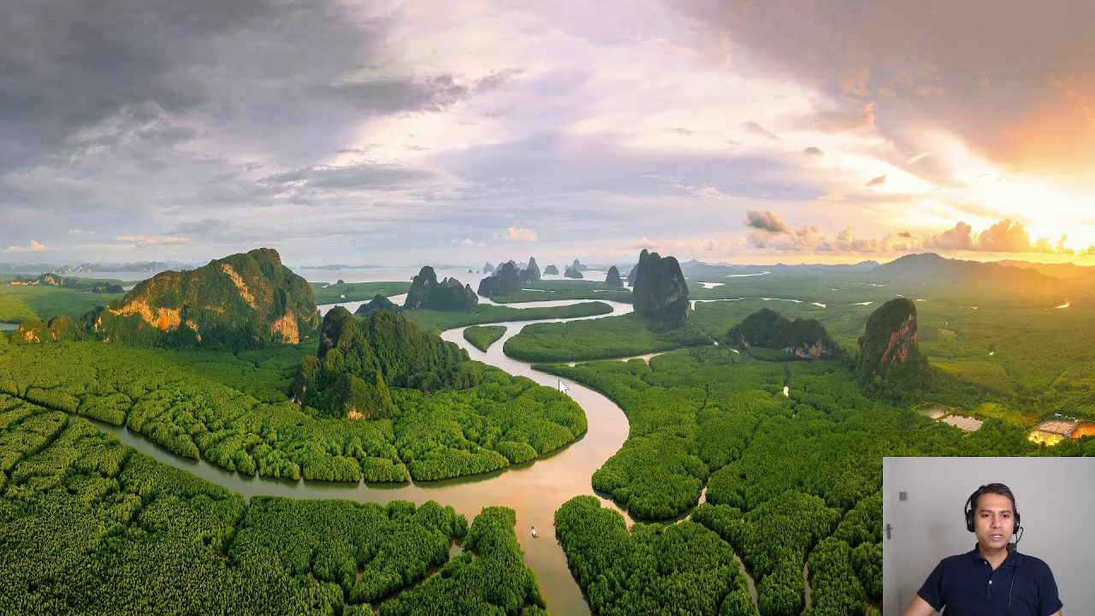
left_click(421, 415)
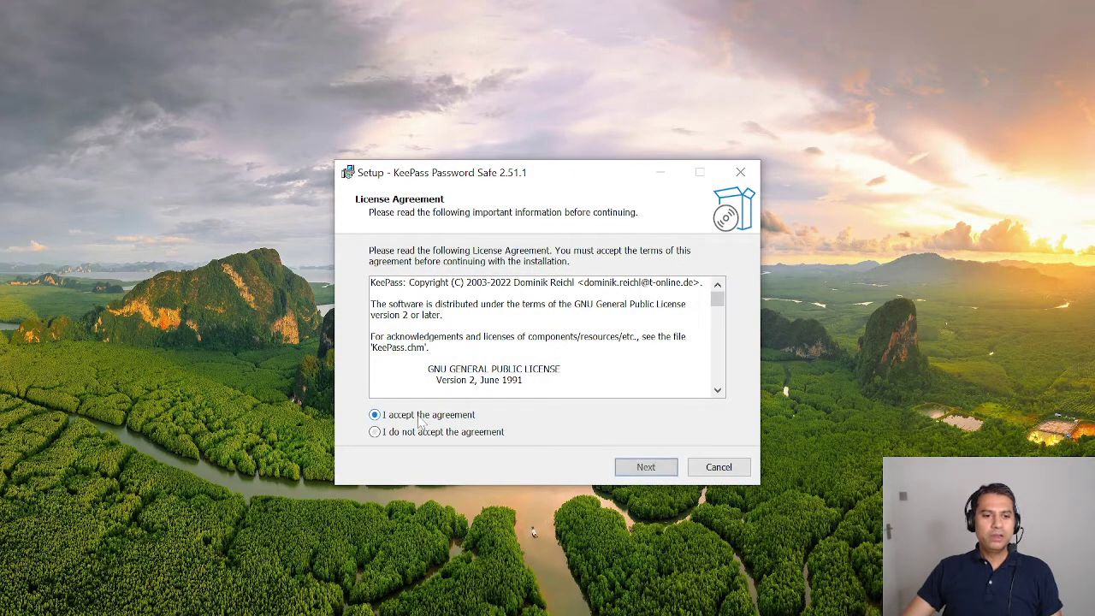
left_click(631, 470)
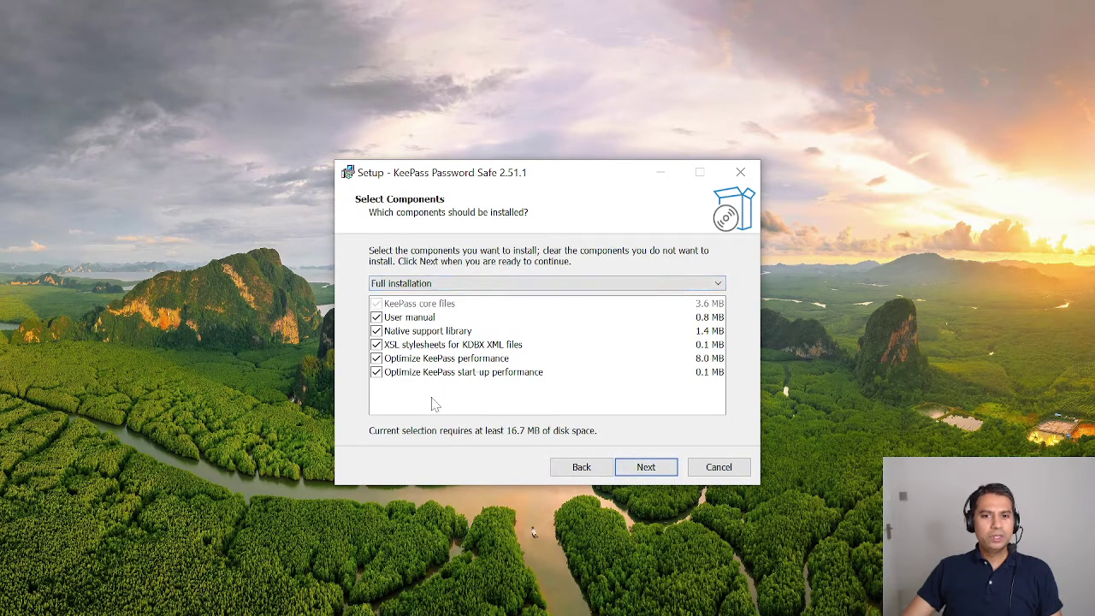
- Keep the full installation and default additional tasks, then start the install
left_click(642, 467)
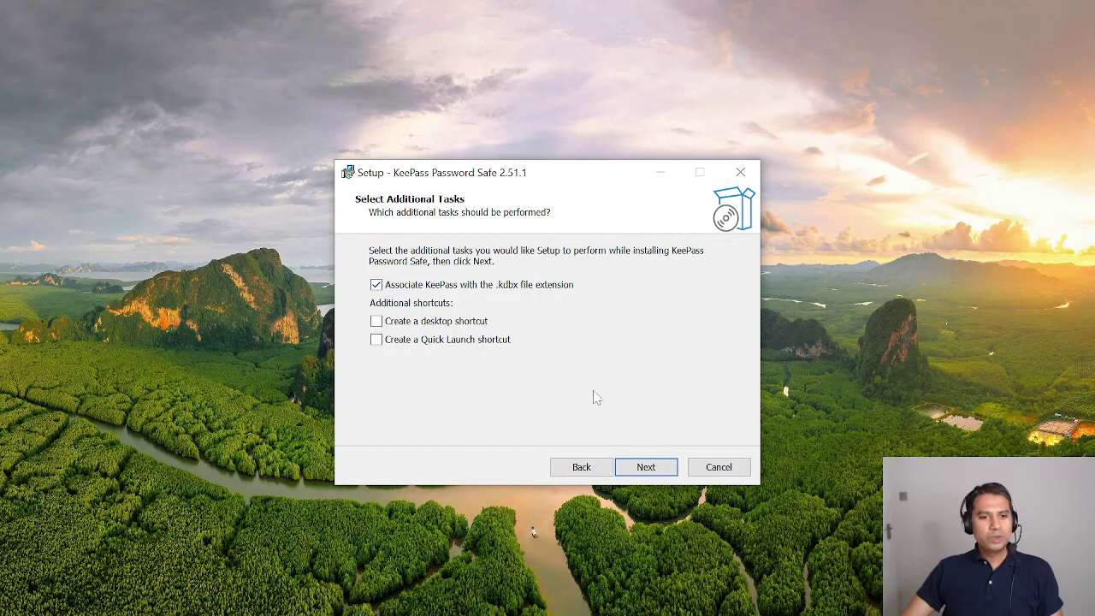
left_click(641, 466)
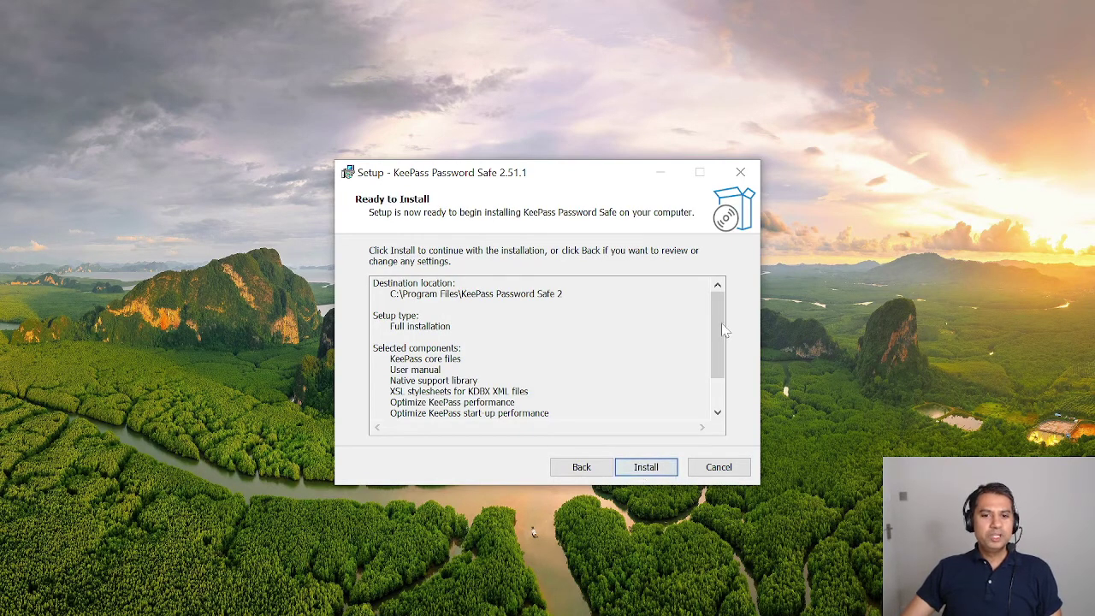
left_click_drag(717, 347, 717, 313)
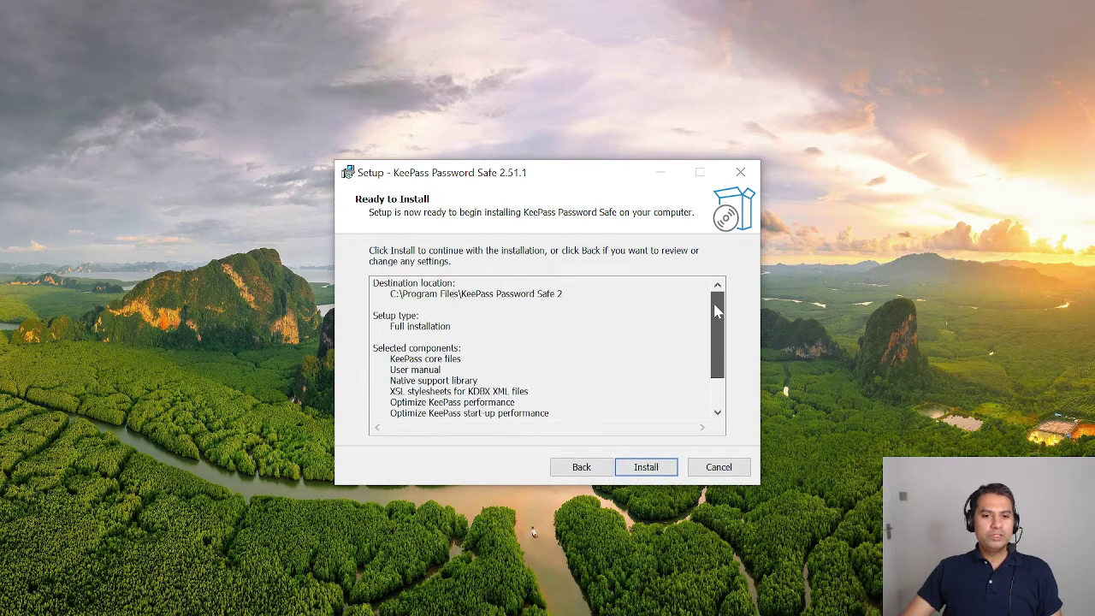
left_click(651, 477)
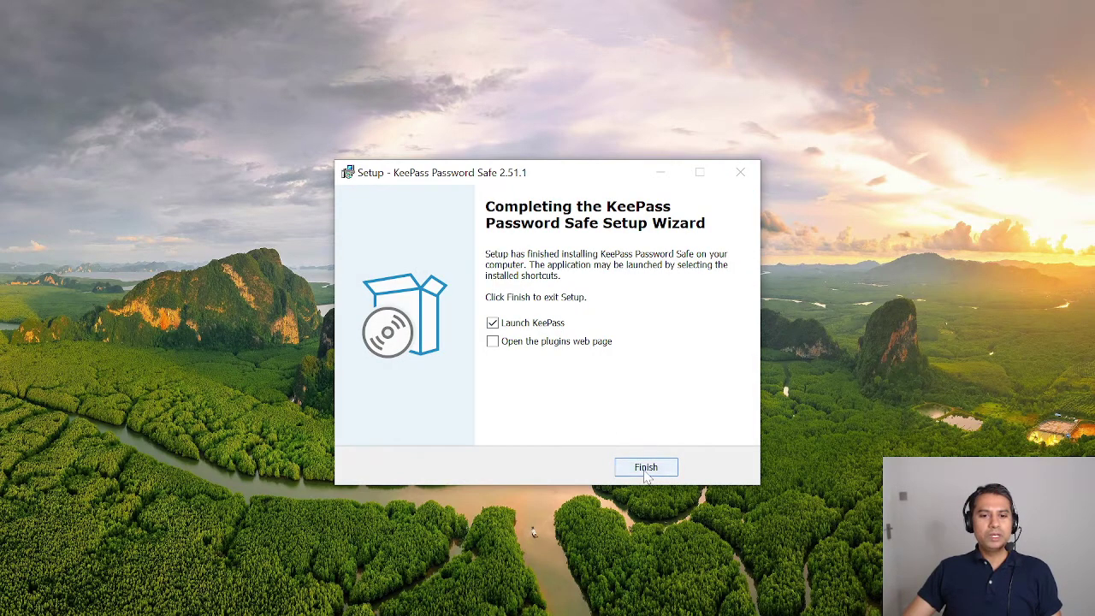
- Finish the KeePass setup with 'Launch KeePass' left ticked
left_click(643, 468)
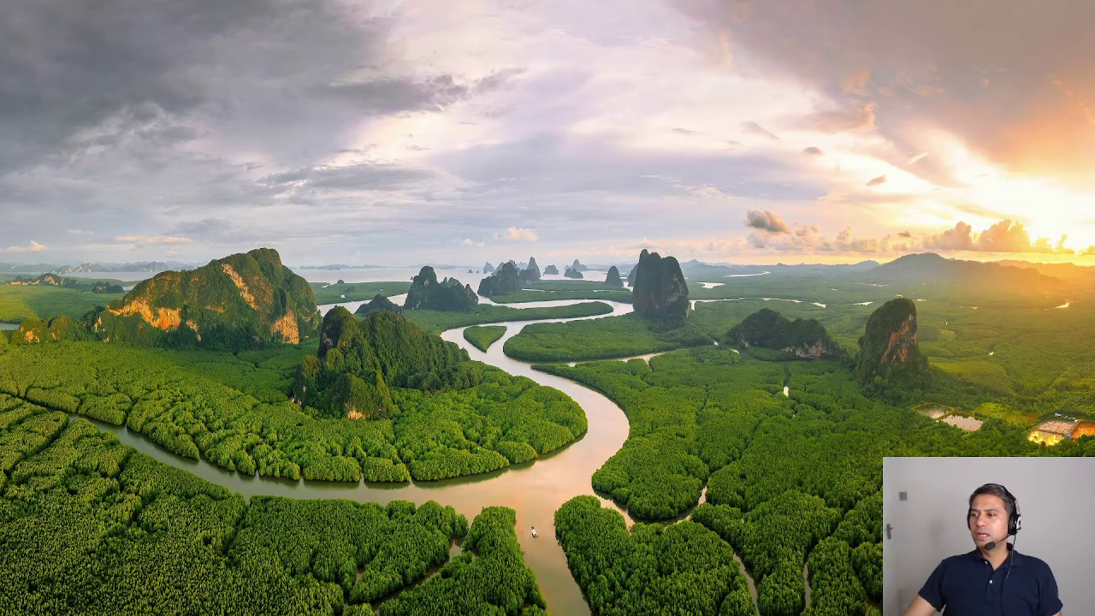
- Maximize the KeePass window and confirm About KeePass shows version 2.51.1 (64-bit)
left_click_drag(233, 87, 206, 88)
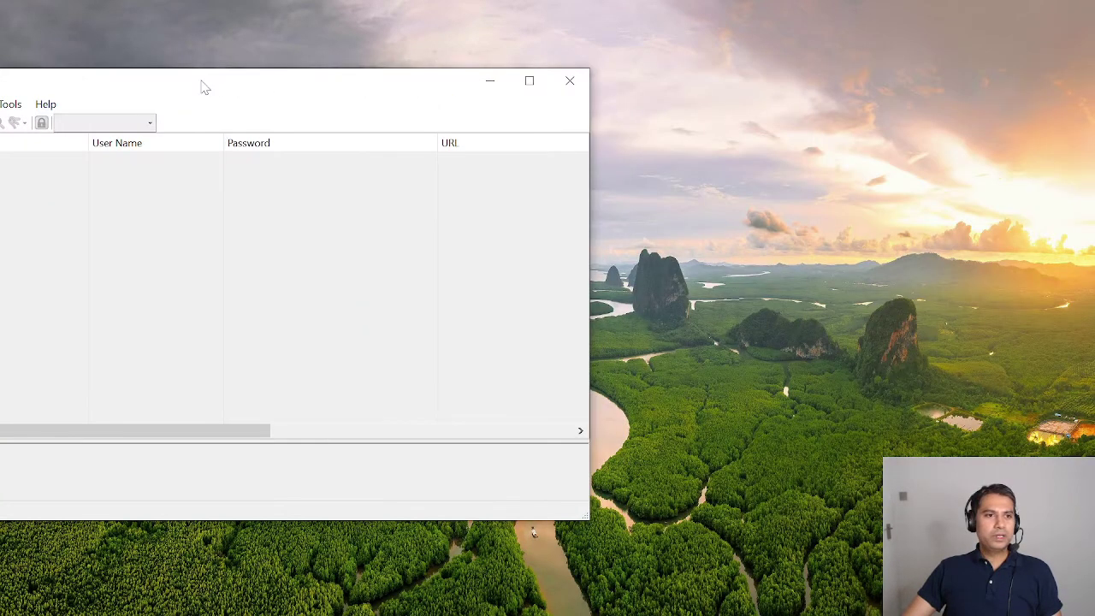
double_click(204, 87)
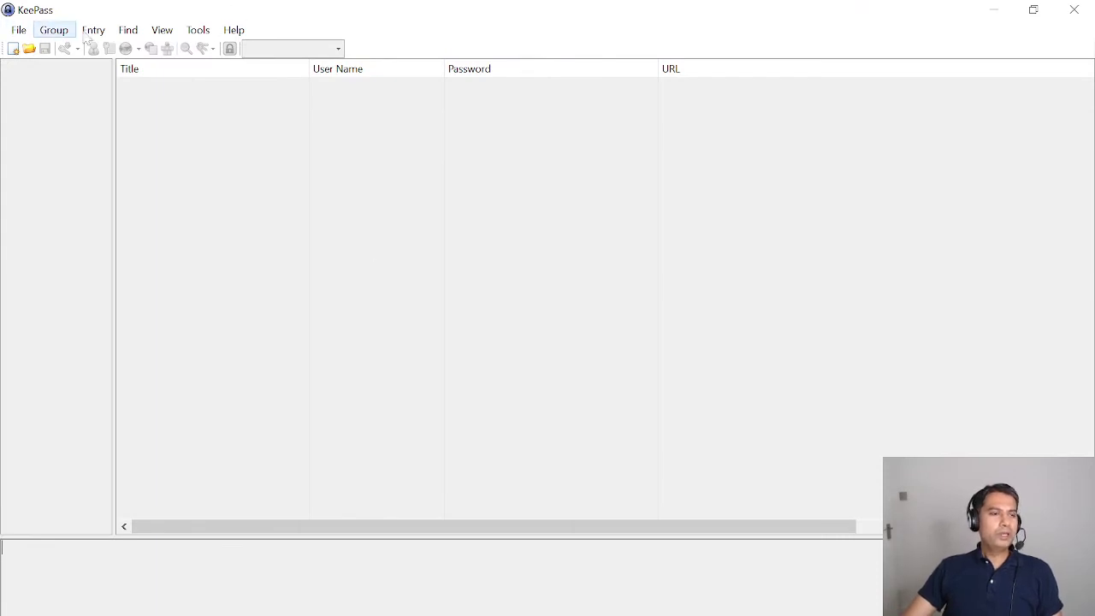
left_click(236, 33)
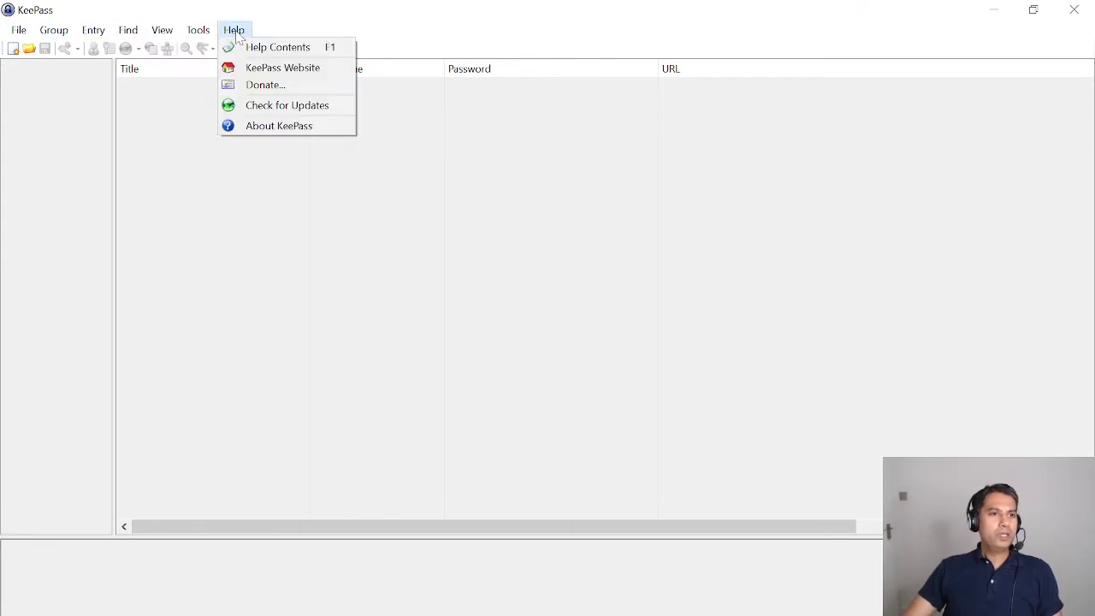
left_click(313, 127)
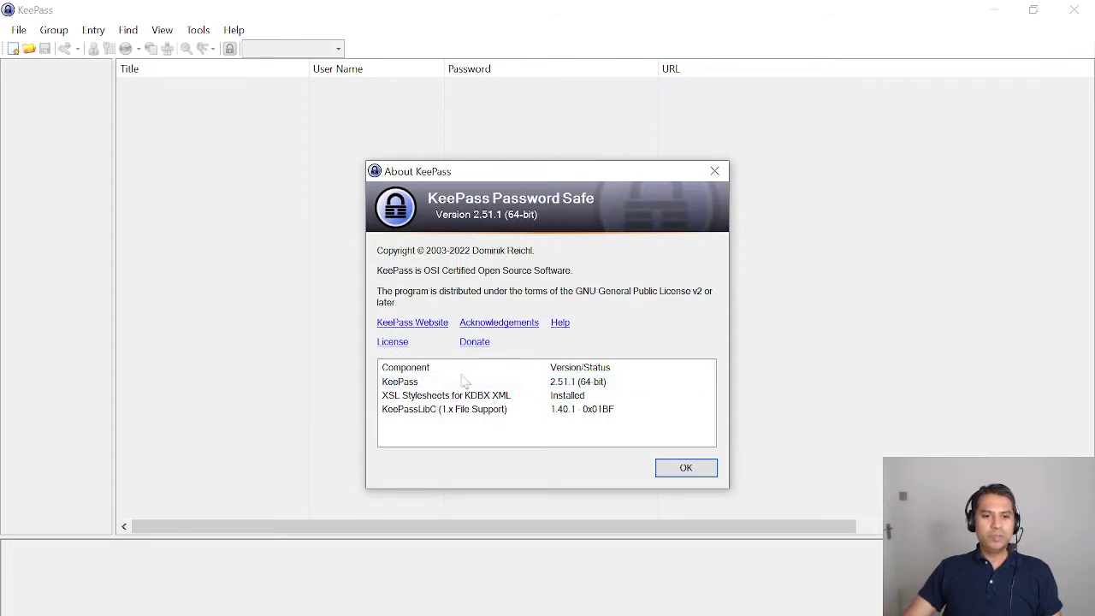
left_click(700, 473)
left_click(15, 32)
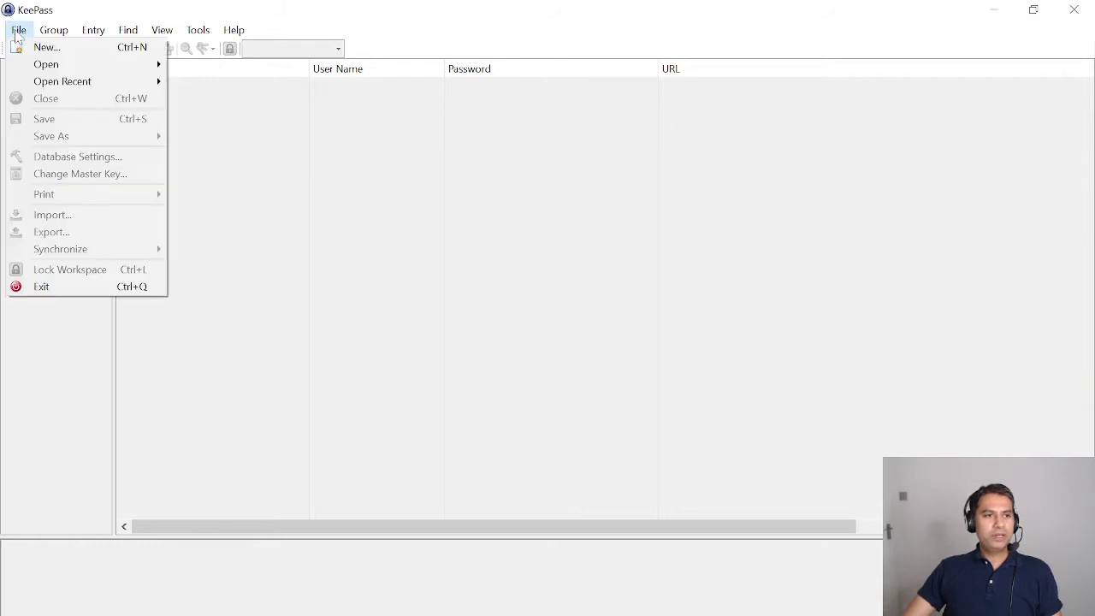
- Try locking the workspace, then start a new database from the toolbar and dismiss its notice
left_click(301, 190)
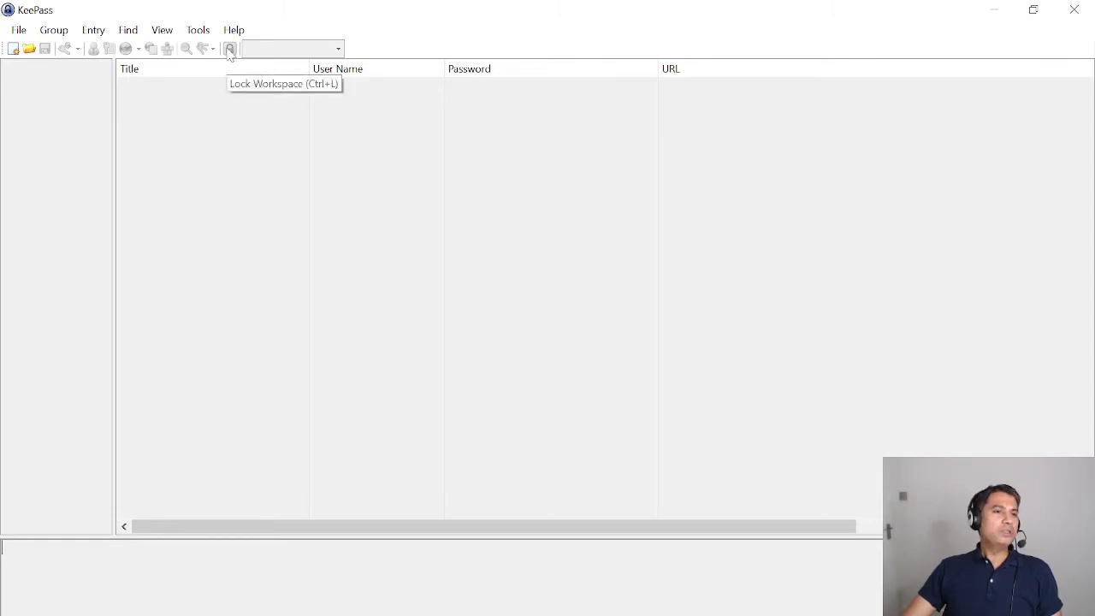
left_click(229, 49)
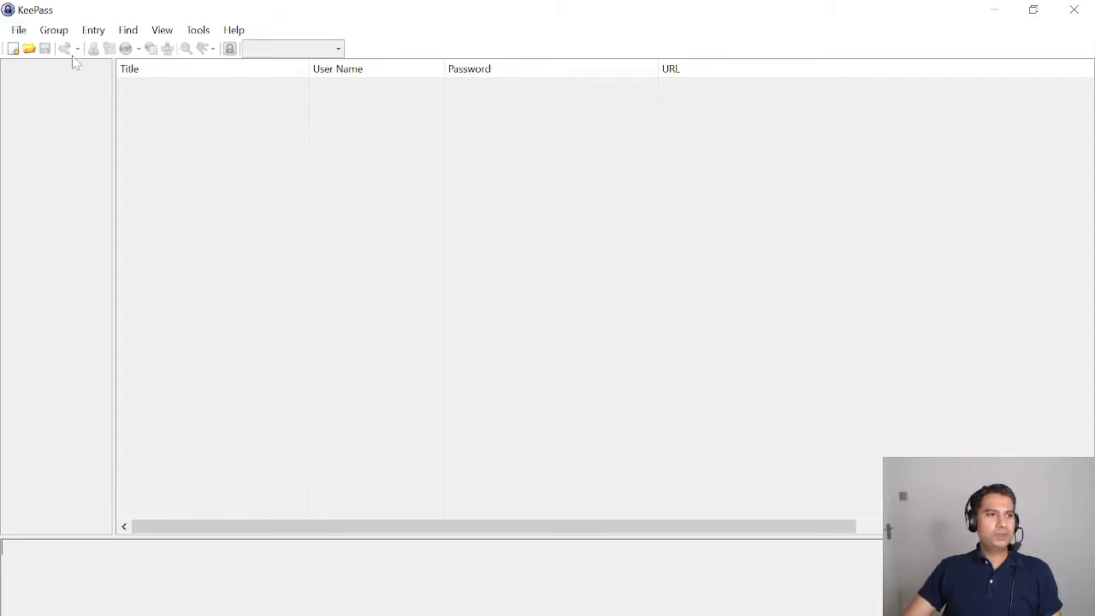
left_click(13, 49)
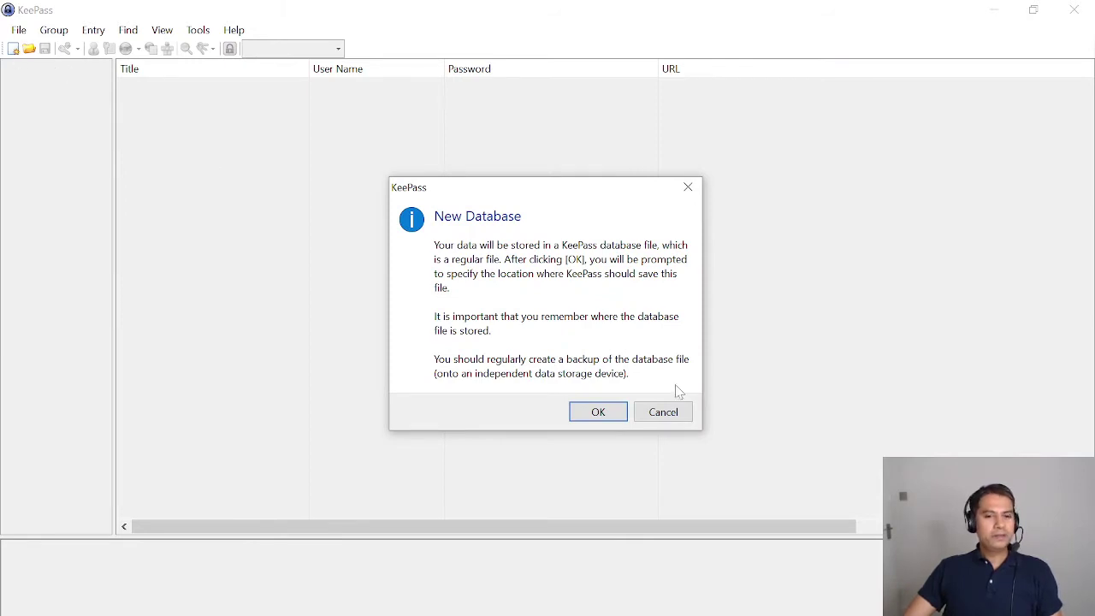
left_click(676, 415)
- Start a new database via File > New... and accept the notice to continue saving
left_click(24, 30)
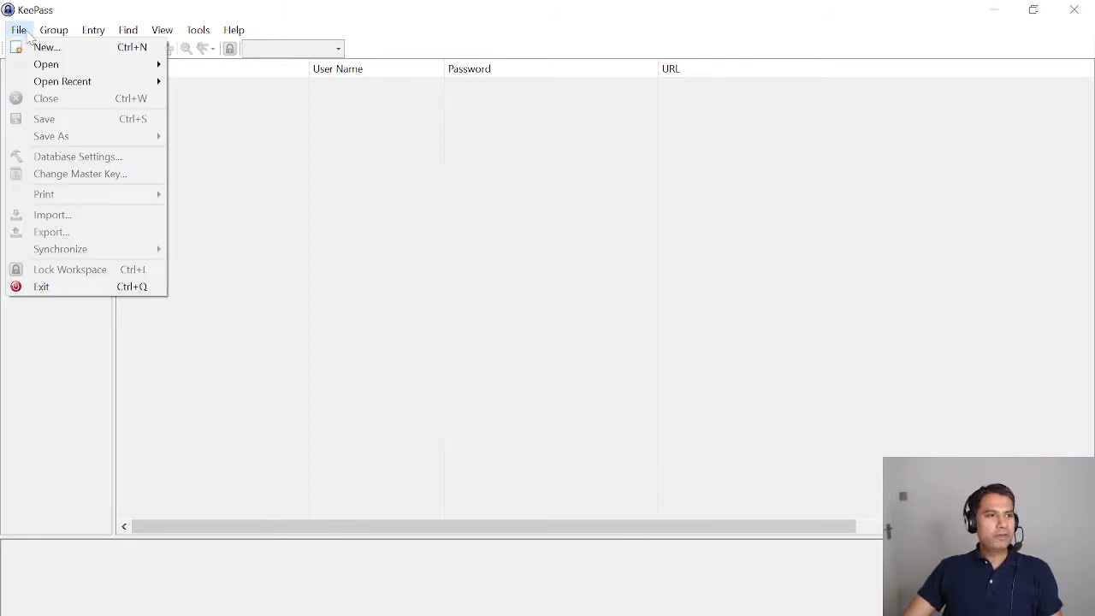
left_click(277, 173)
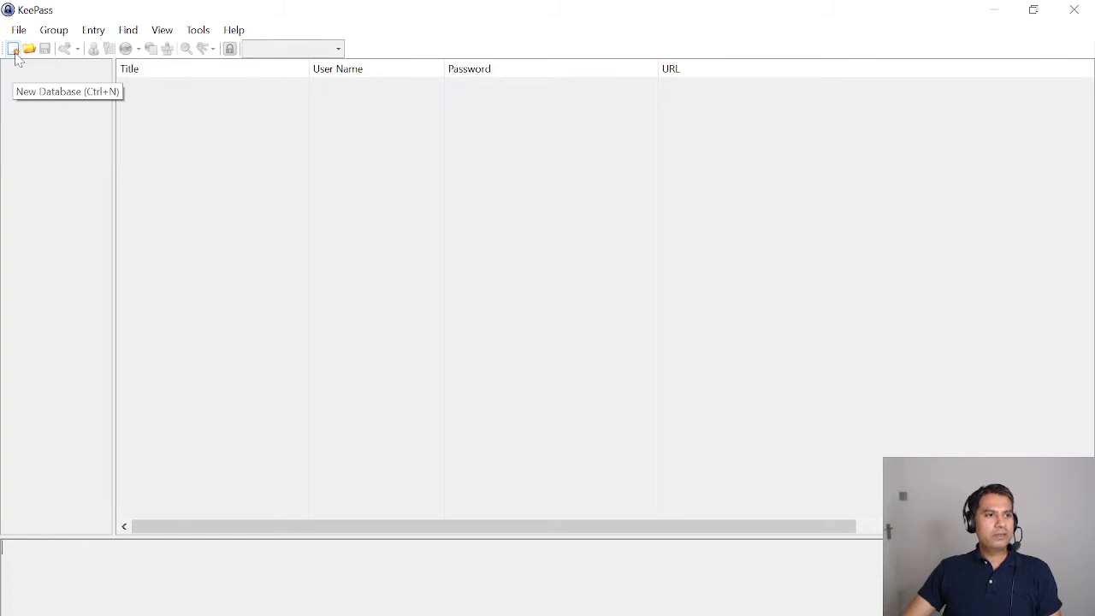
left_click(18, 30)
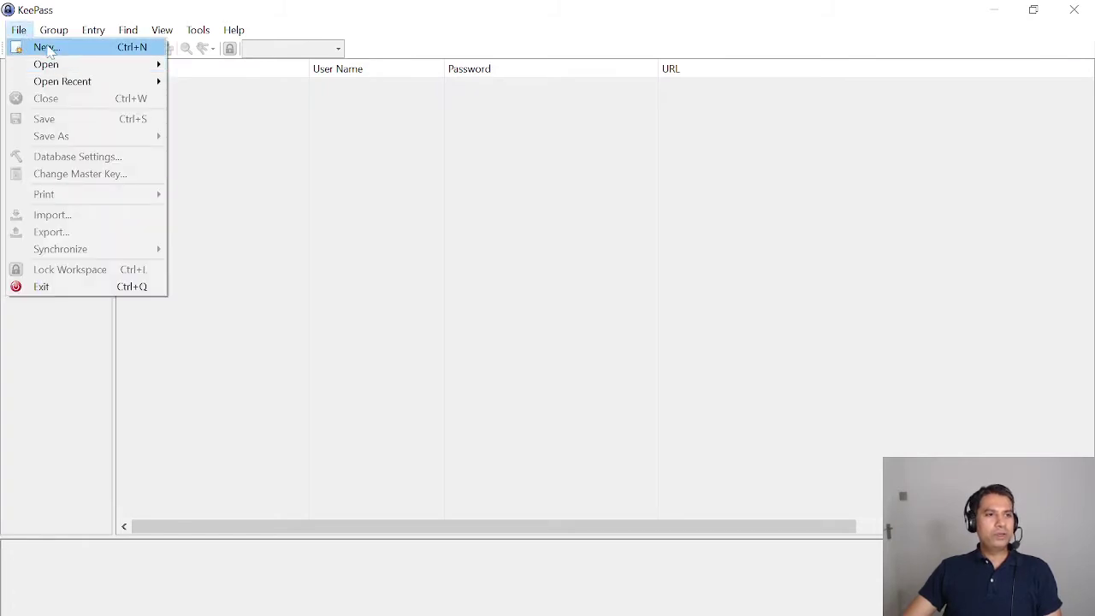
left_click(48, 51)
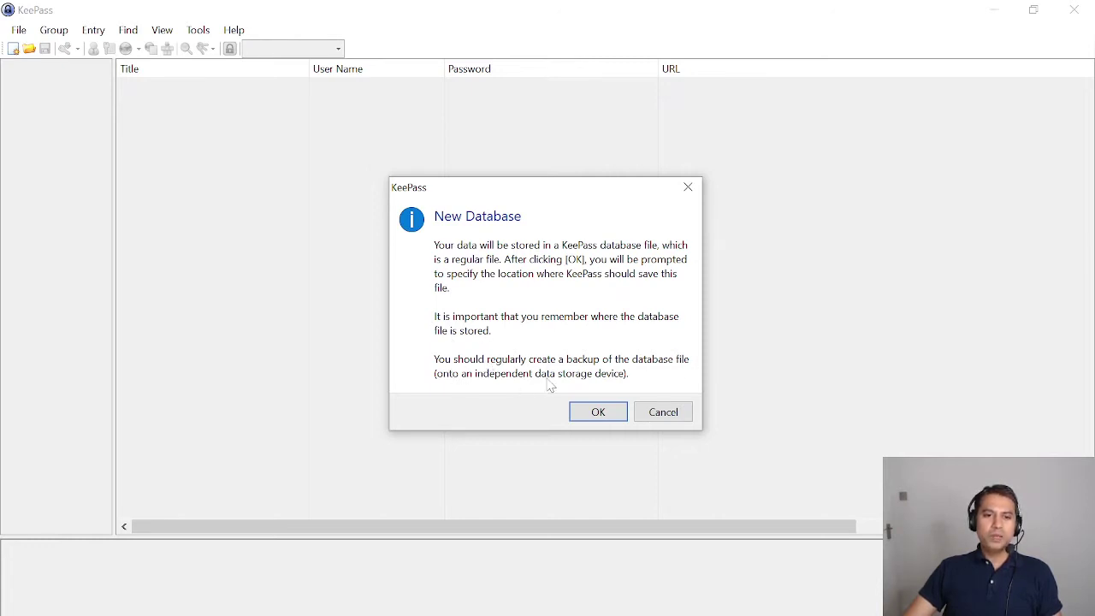
left_click(608, 413)
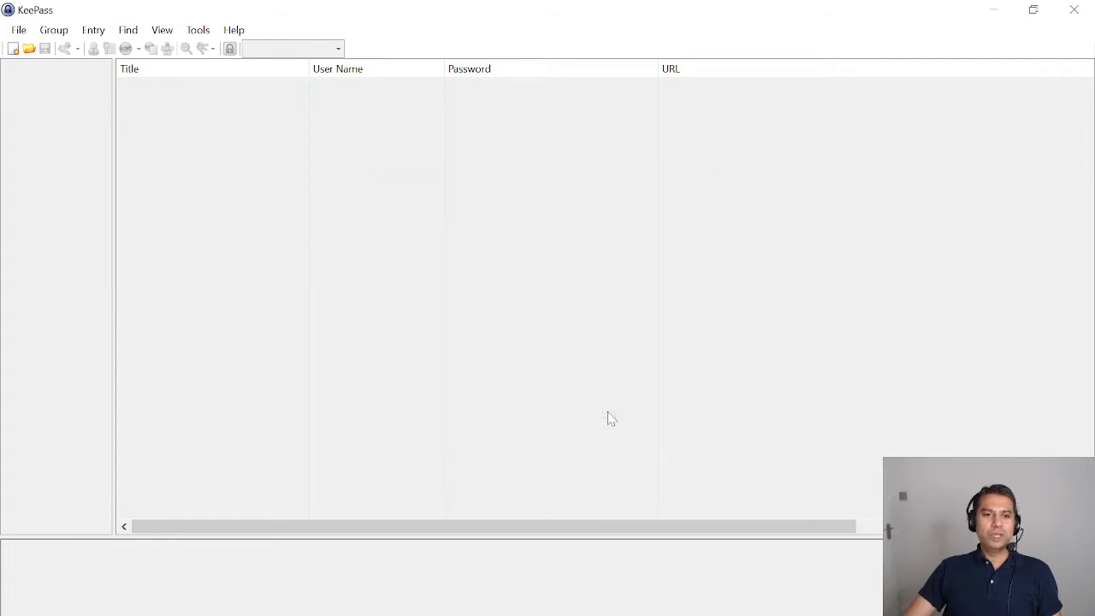
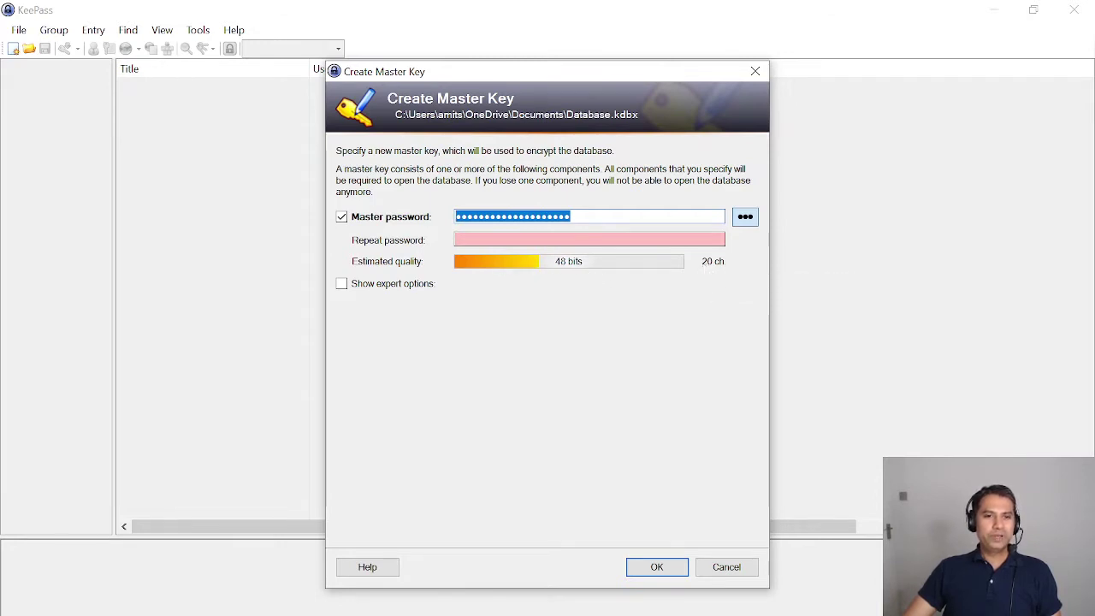
- Show the master password in plain text and cut it to a 4-character, 11-bit value
left_click(571, 217)
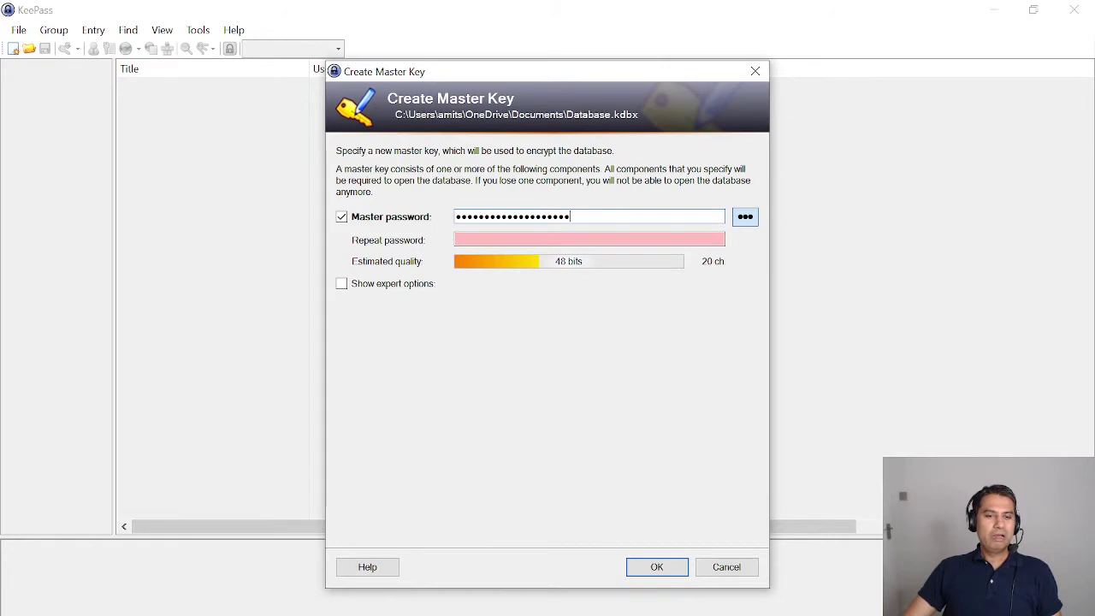
left_click(753, 218)
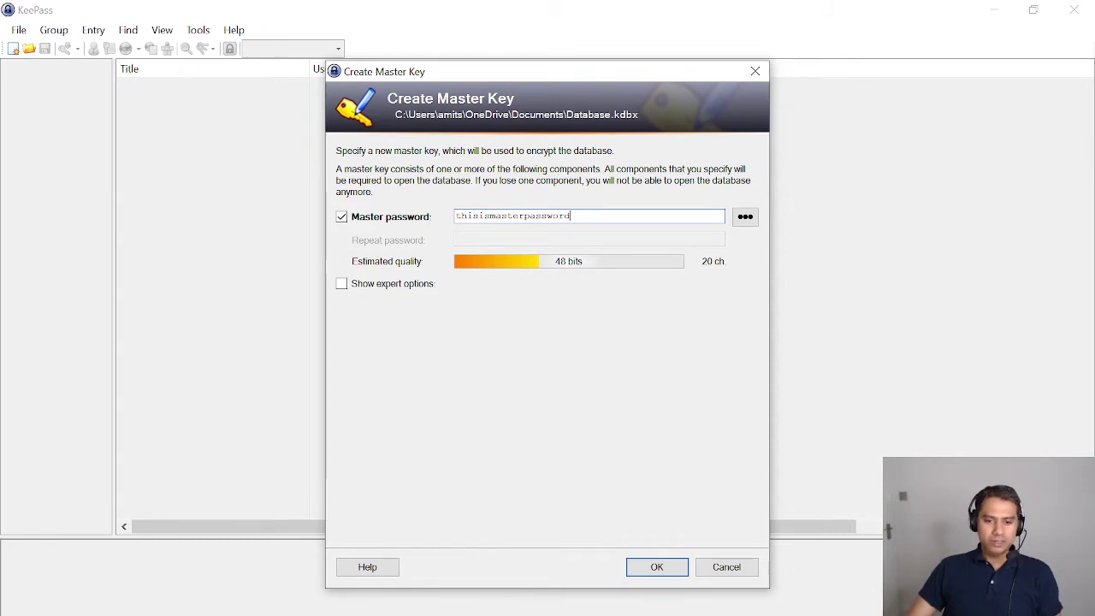
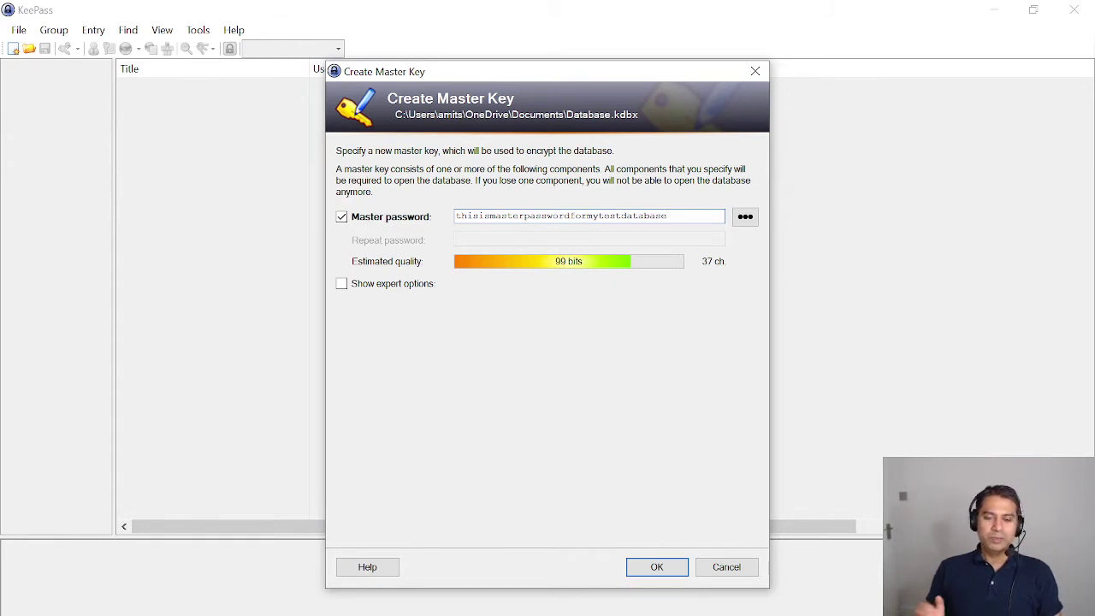
key("ctrl+a")
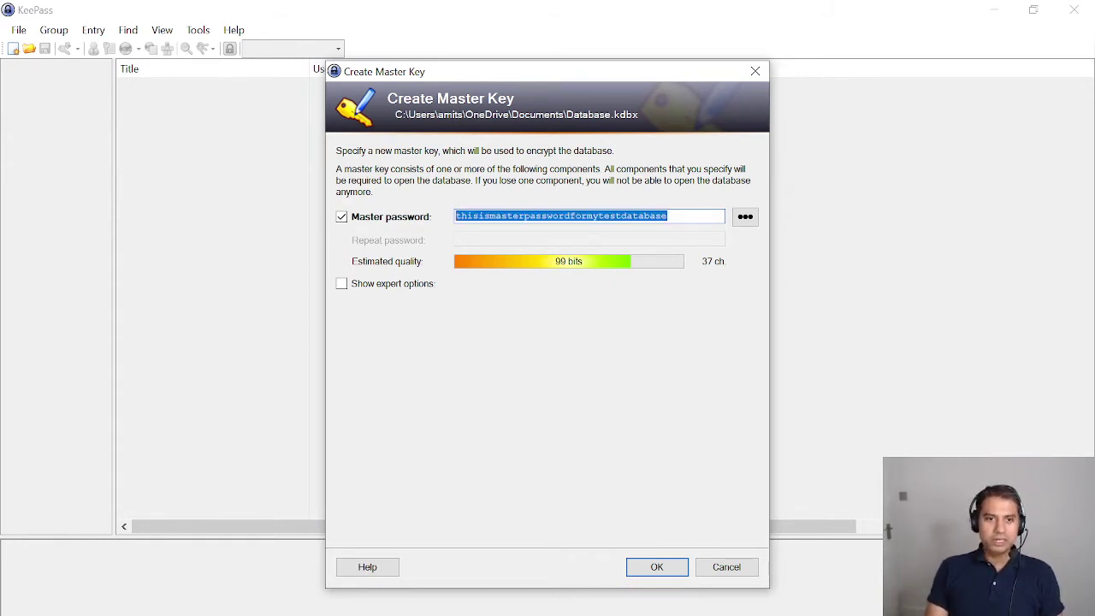
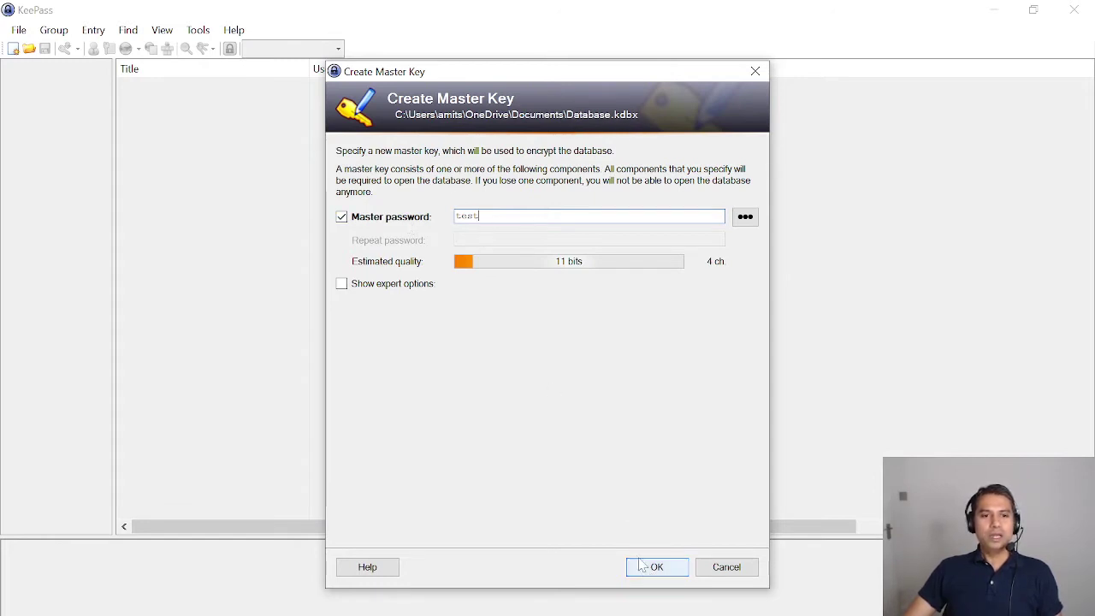
- Toggle the expert options, then confirm the master key and accept the weak-password warning
left_click(360, 288)
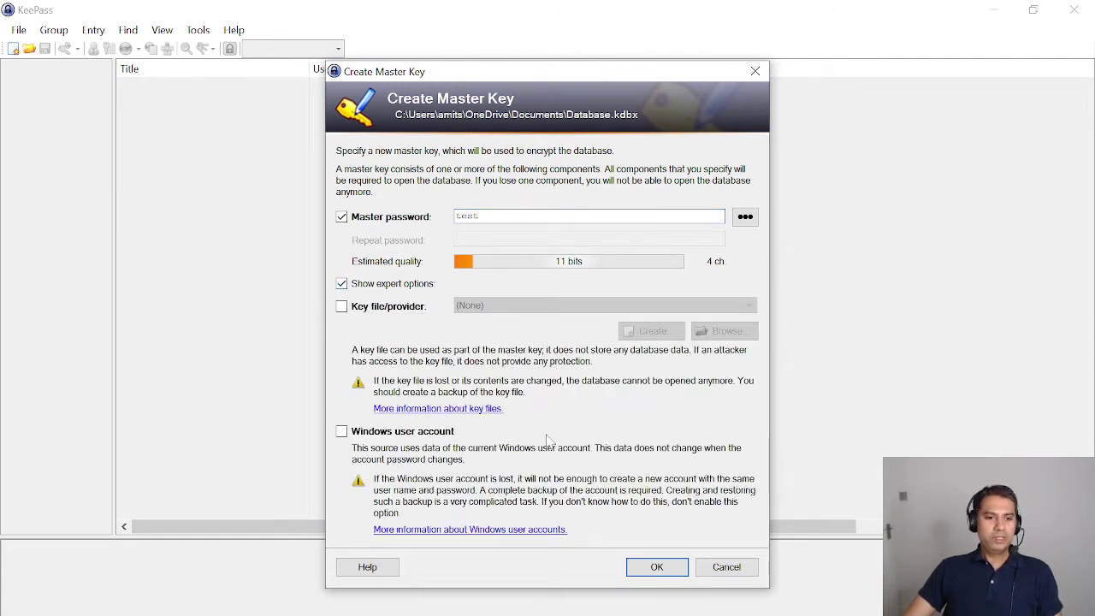
left_click(359, 288)
left_click(650, 567)
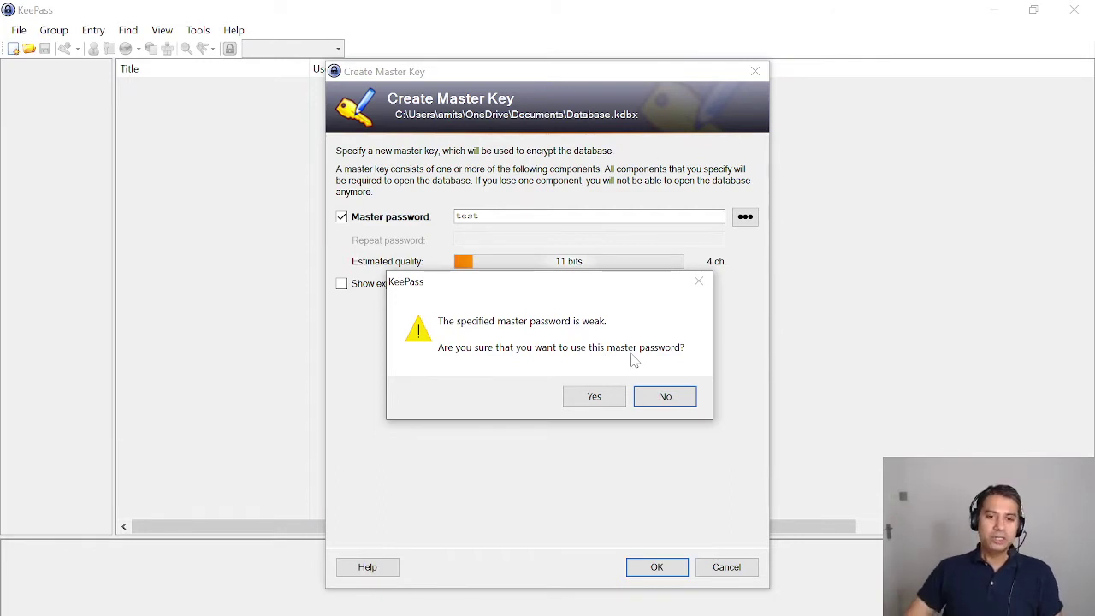
left_click(659, 396)
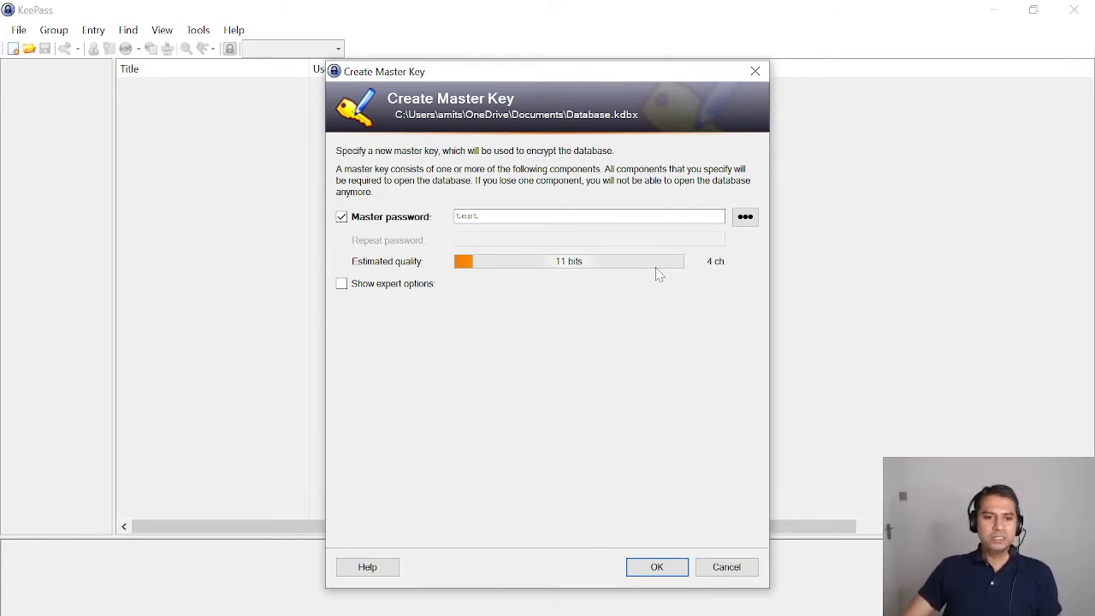
left_click(657, 567)
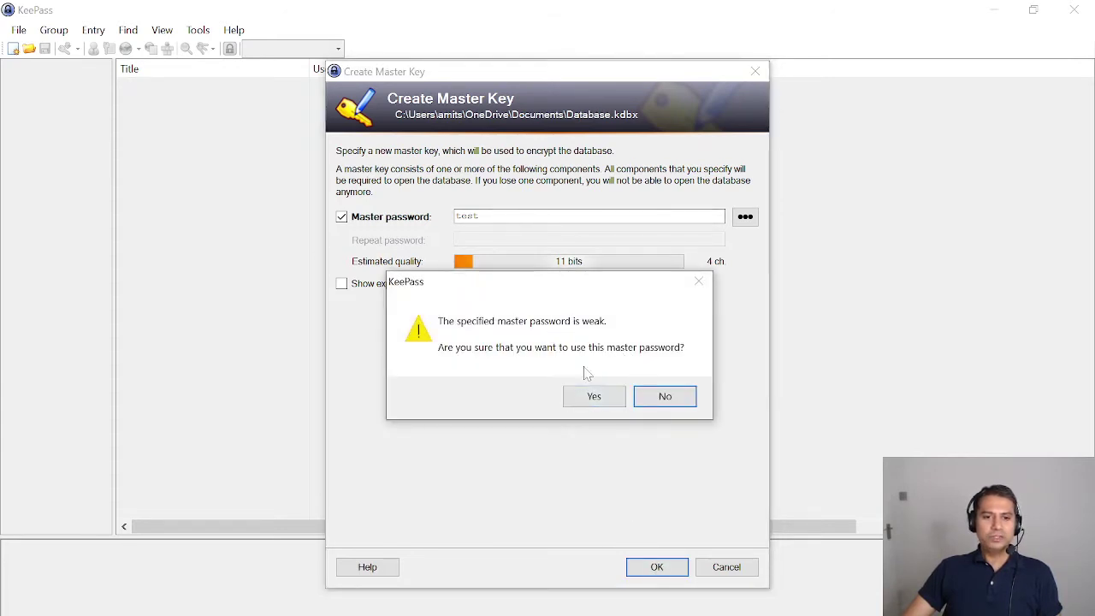
left_click(577, 400)
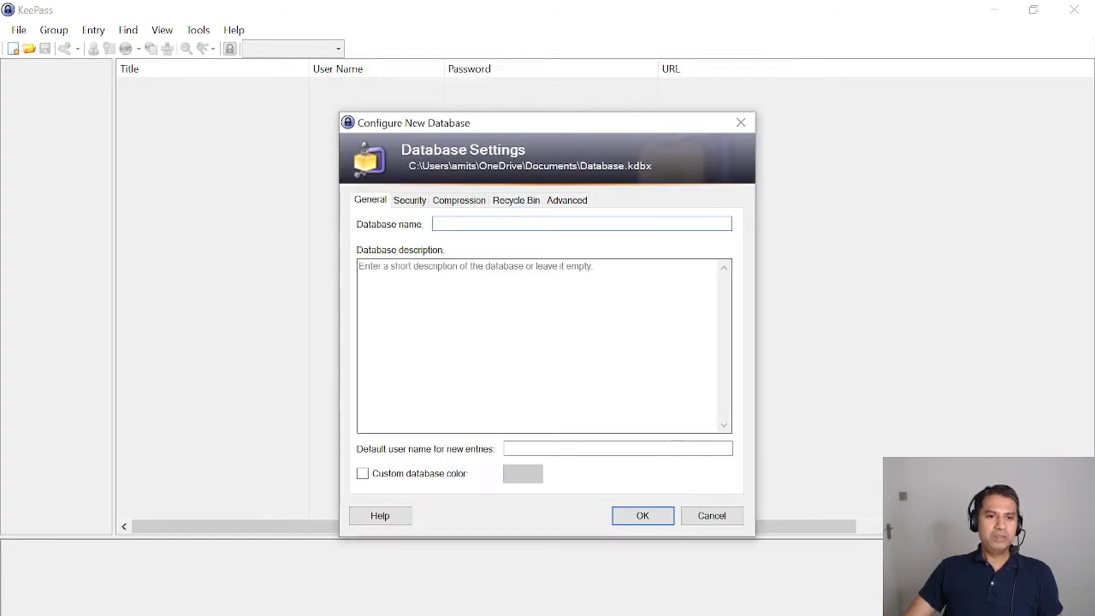
- Name the database 'accounts' and print its emergency sheet to PDF as 'emergency'
type("accounts")
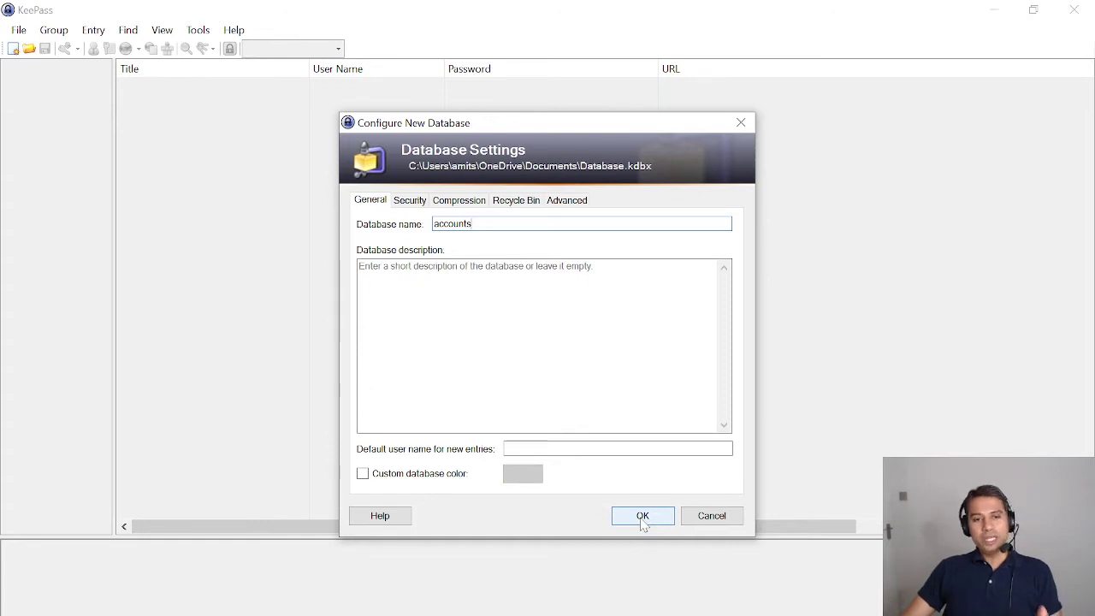
left_click(643, 518)
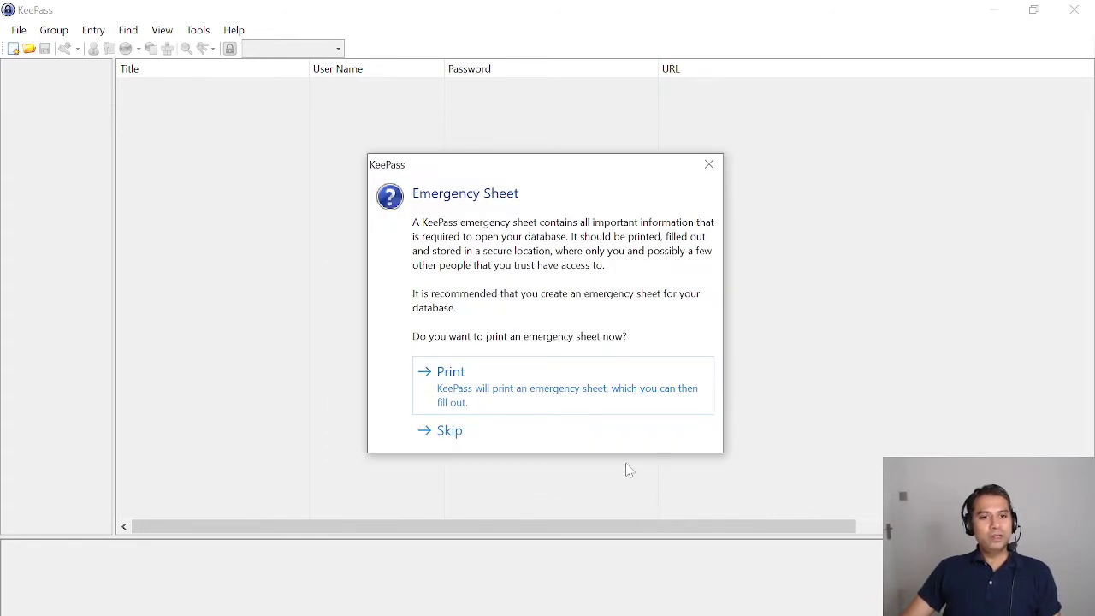
left_click(514, 394)
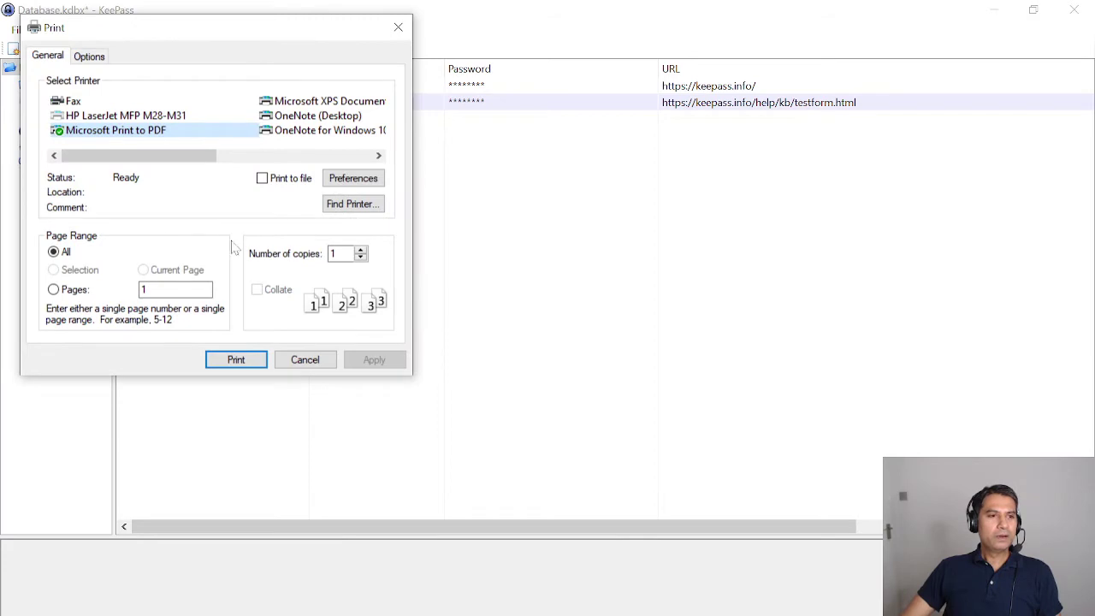
left_click(236, 359)
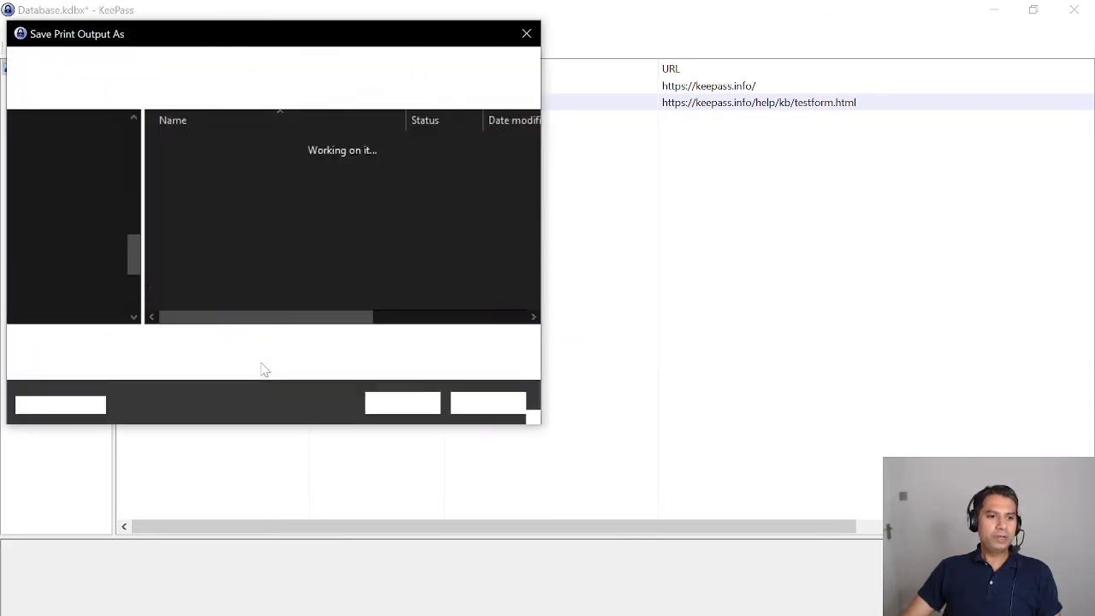
type("emergency")
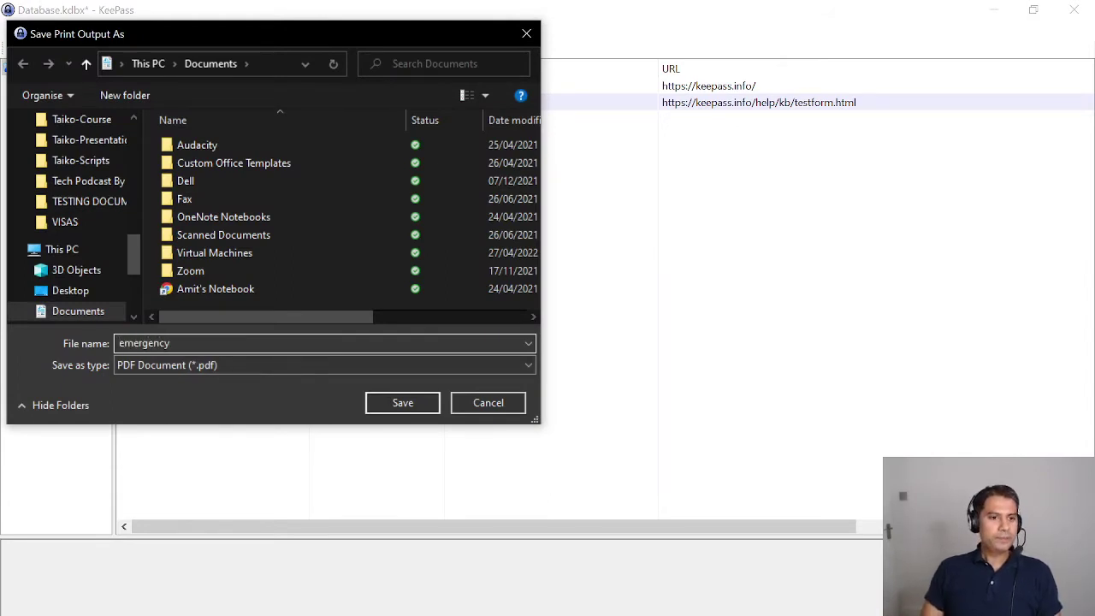
key("Return")
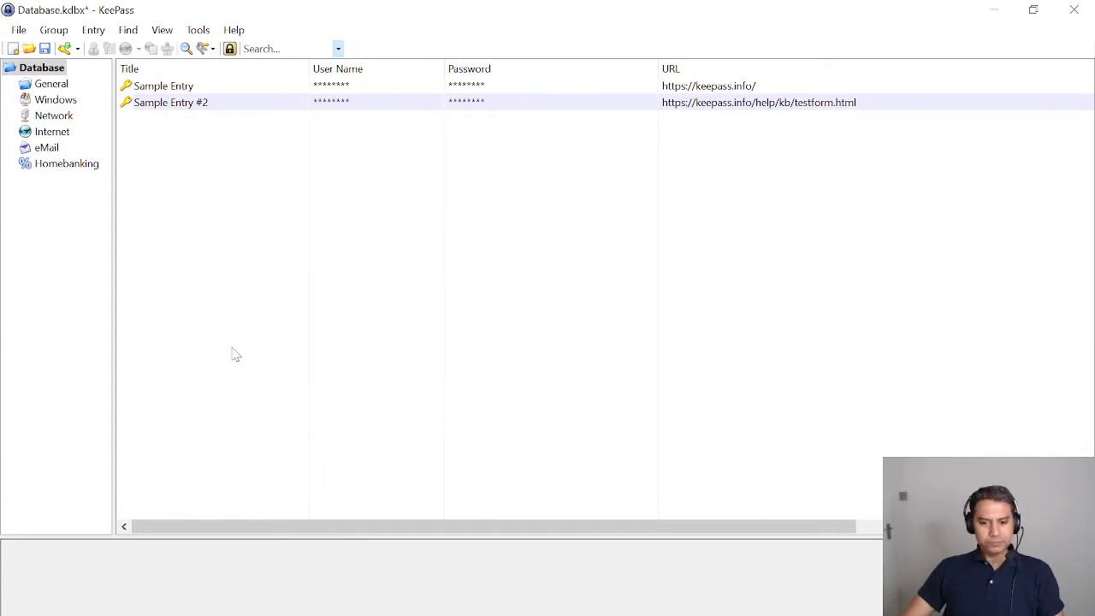
- Open emergency.pdf from the Documents folder in File Explorer
key("super+e")
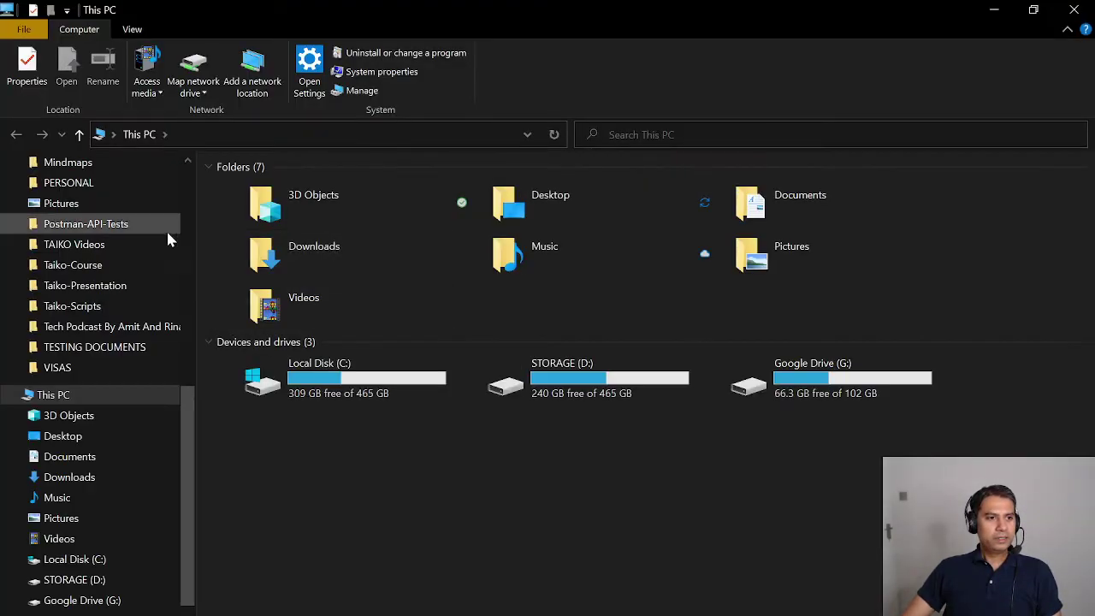
left_click(86, 457)
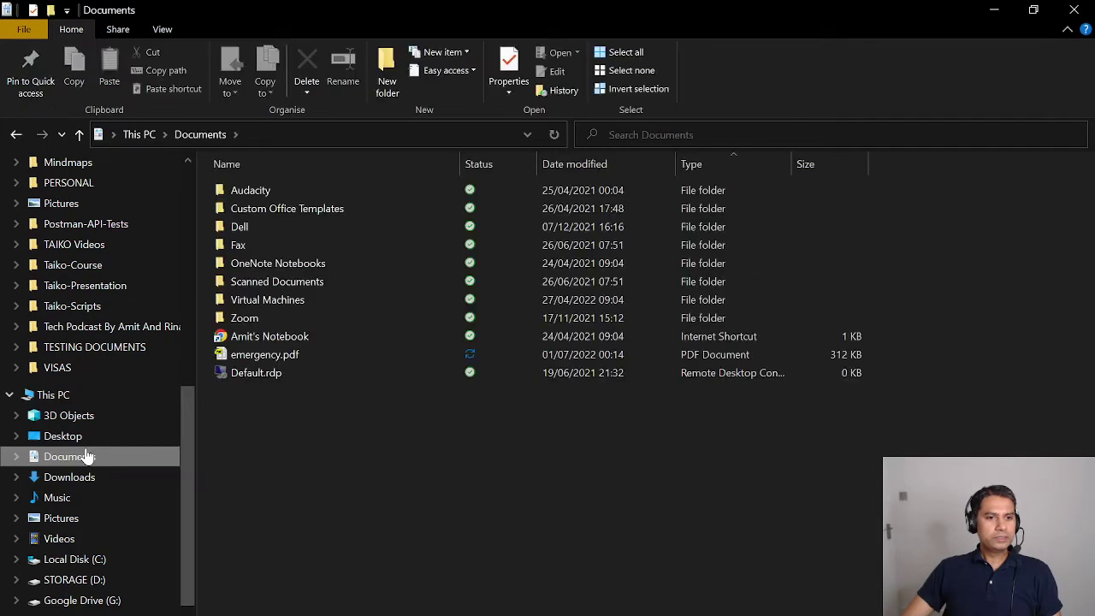
left_click(298, 355)
double_click(298, 357)
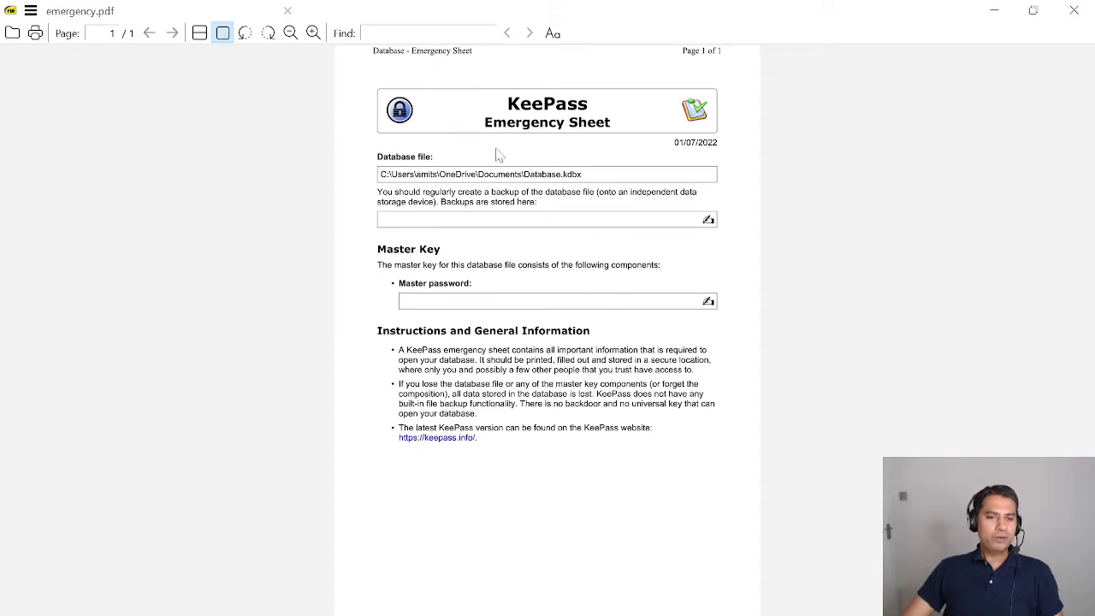
- Close the Sumatra PDF window showing the emergency sheet
left_click_drag(517, 174, 613, 195)
left_click(450, 226)
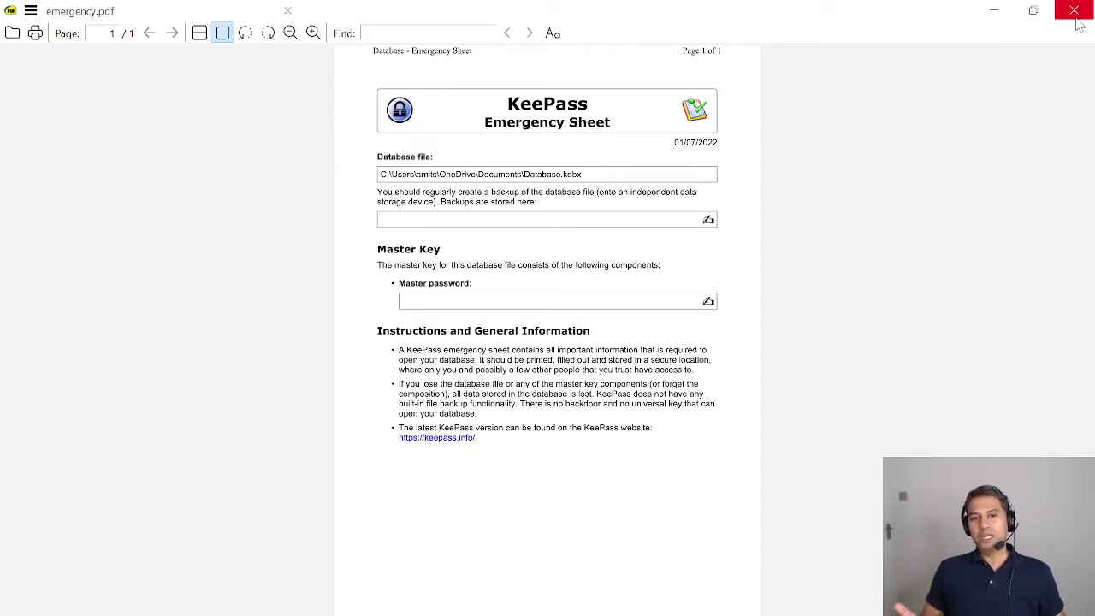
left_click(1076, 17)
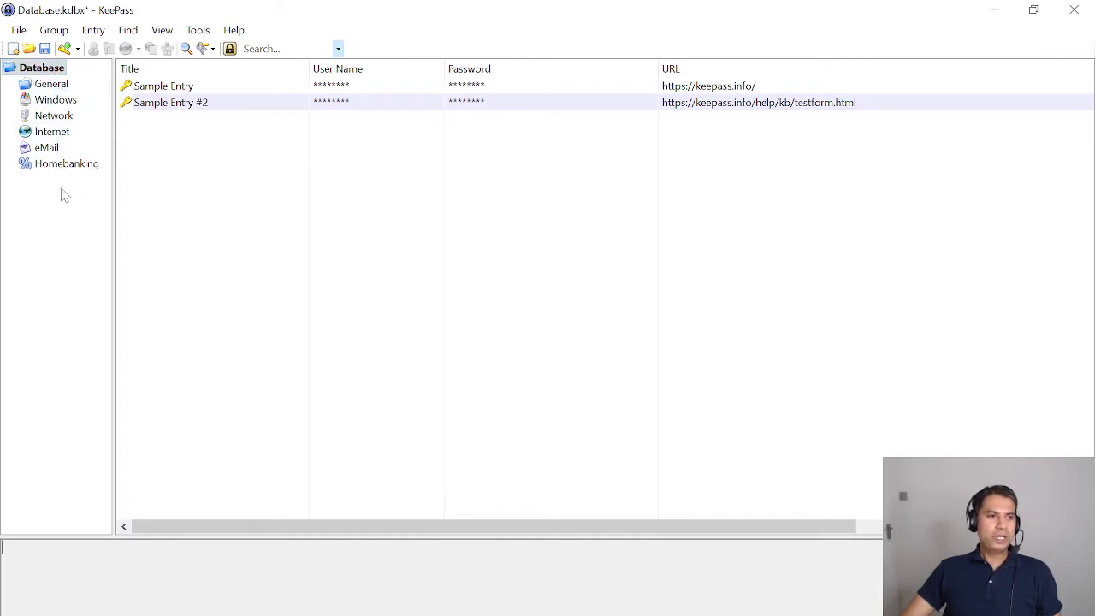
- Browse the sample groups from General through Homebanking to view their entries
left_click(50, 84)
left_click(50, 100)
left_click(51, 117)
left_click(51, 132)
left_click(47, 147)
left_click(62, 164)
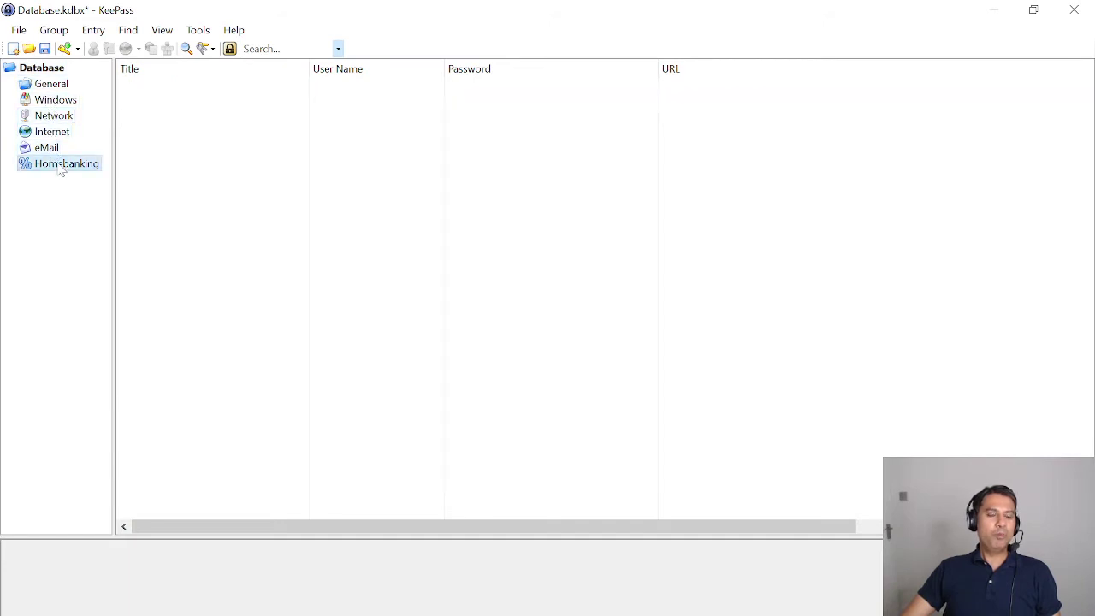
left_click(39, 84)
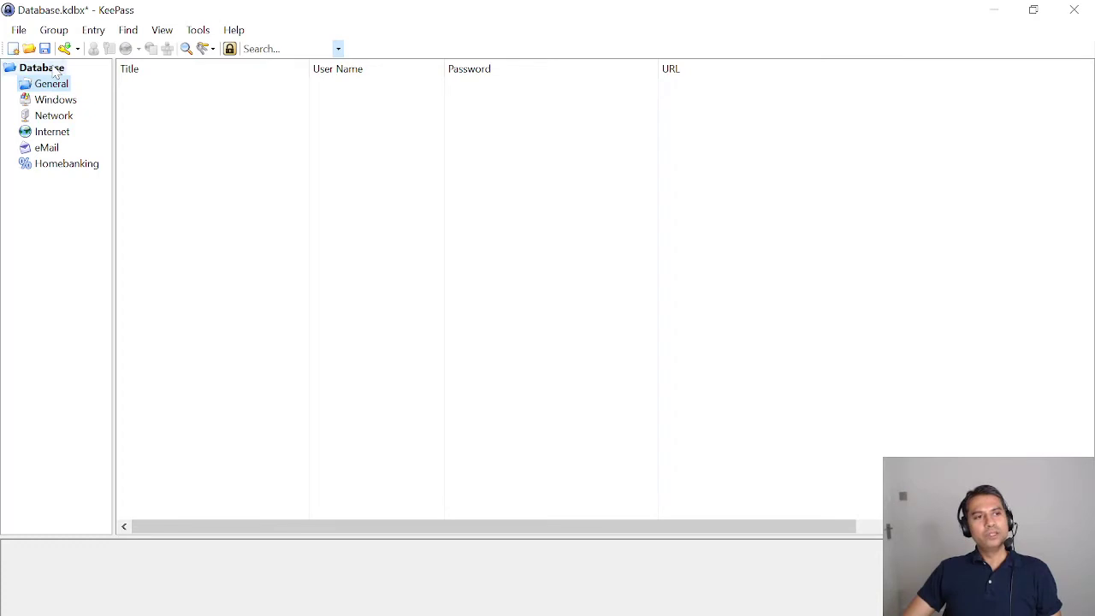
- Add a new group named 'Insurance' under the Database root
left_click(54, 68)
right_click(54, 68)
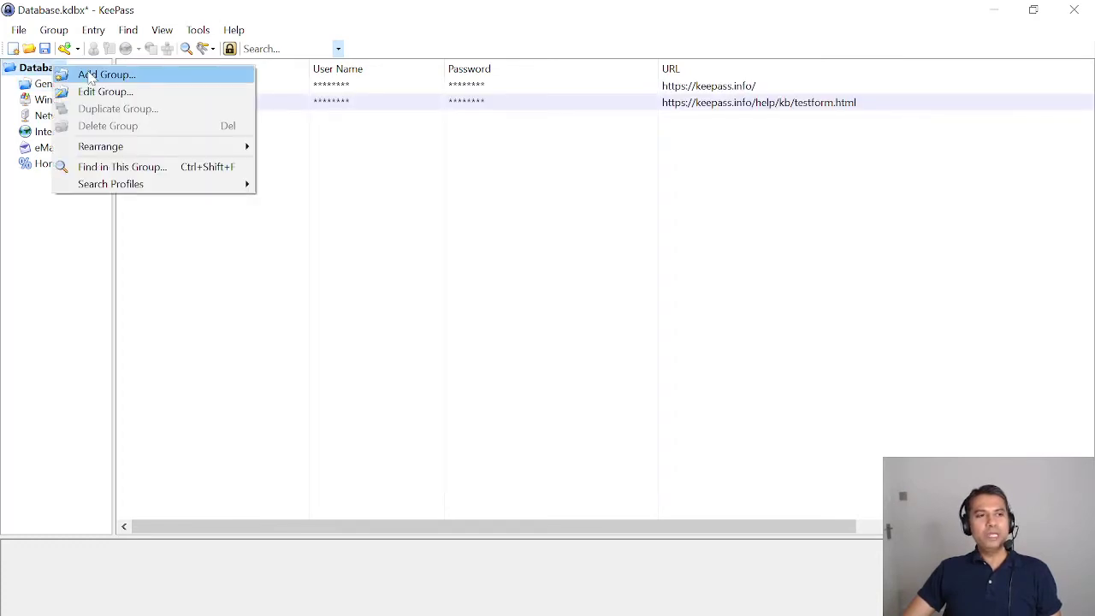
left_click(90, 77)
type("Insurance")
key("Return")
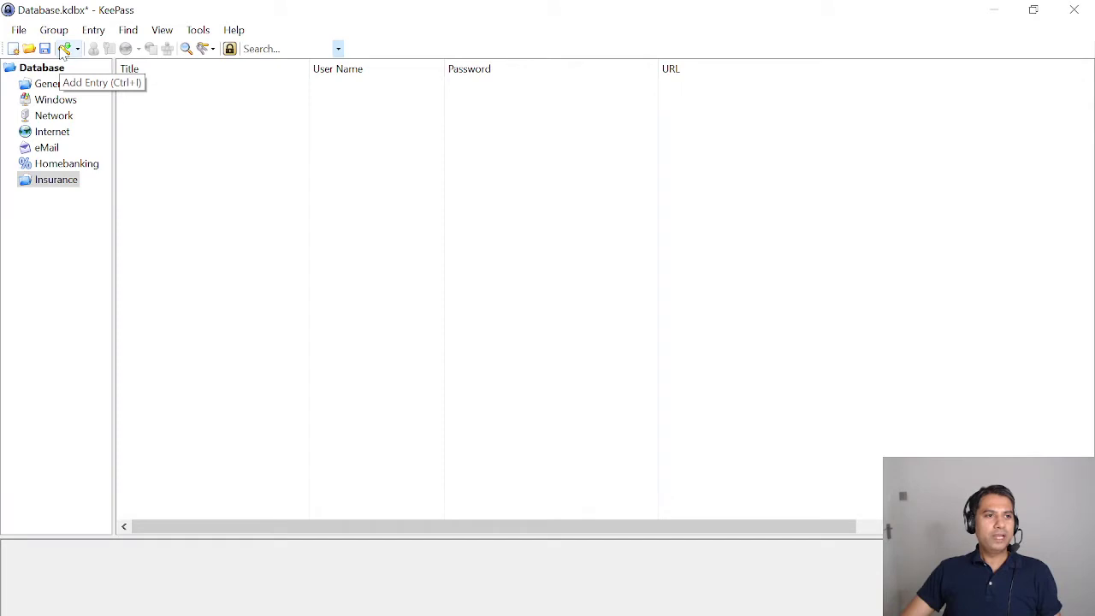
- Start a new entry in Insurance titled 'UK | amazon'
left_click(100, 34)
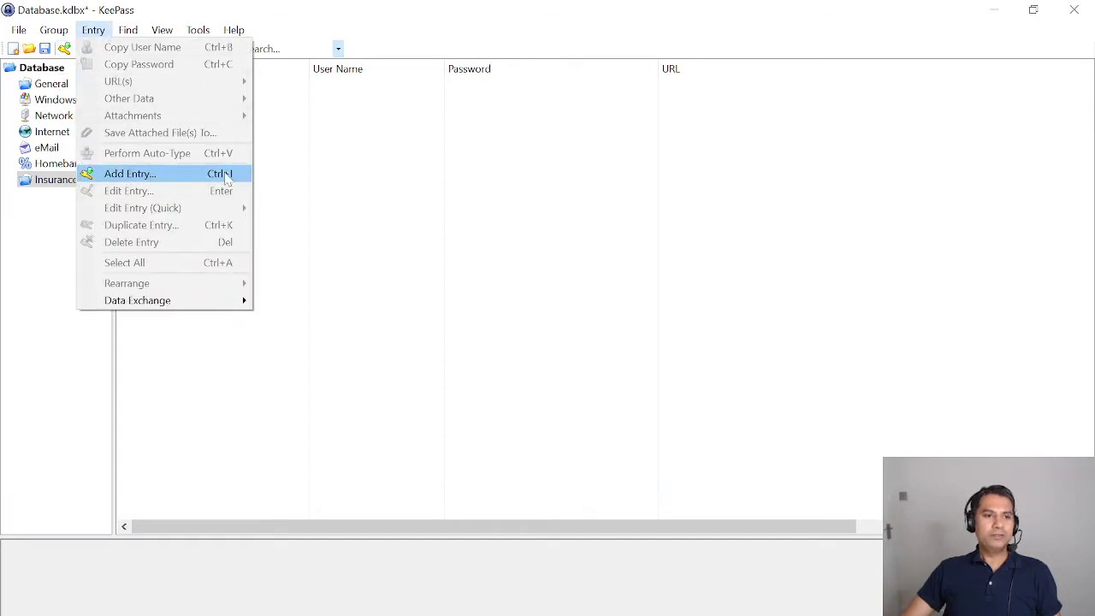
left_click(162, 178)
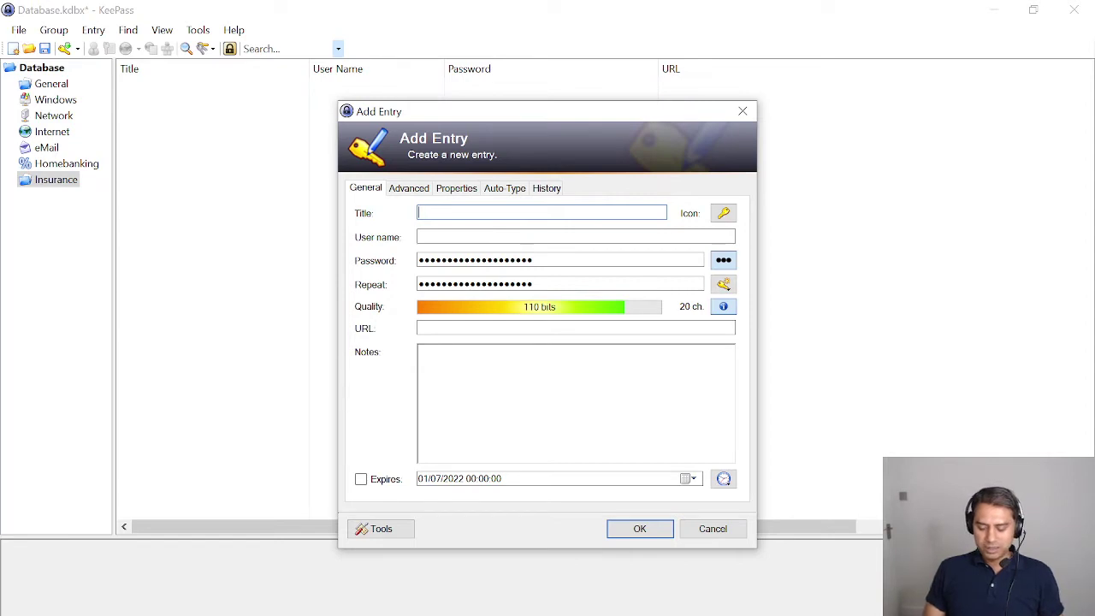
type("IND")
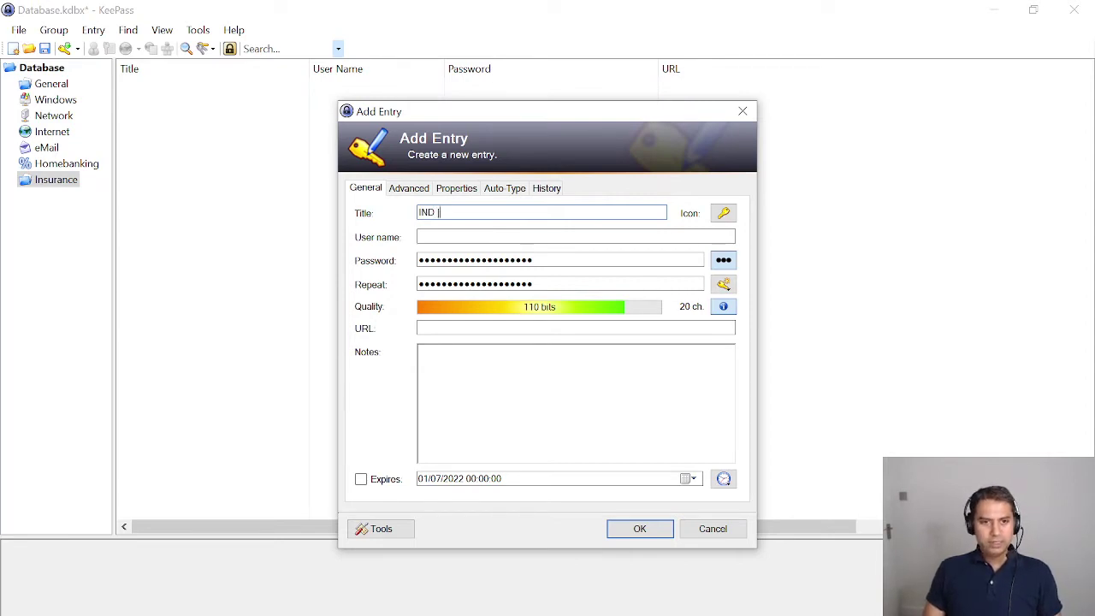
type(" | amazon")
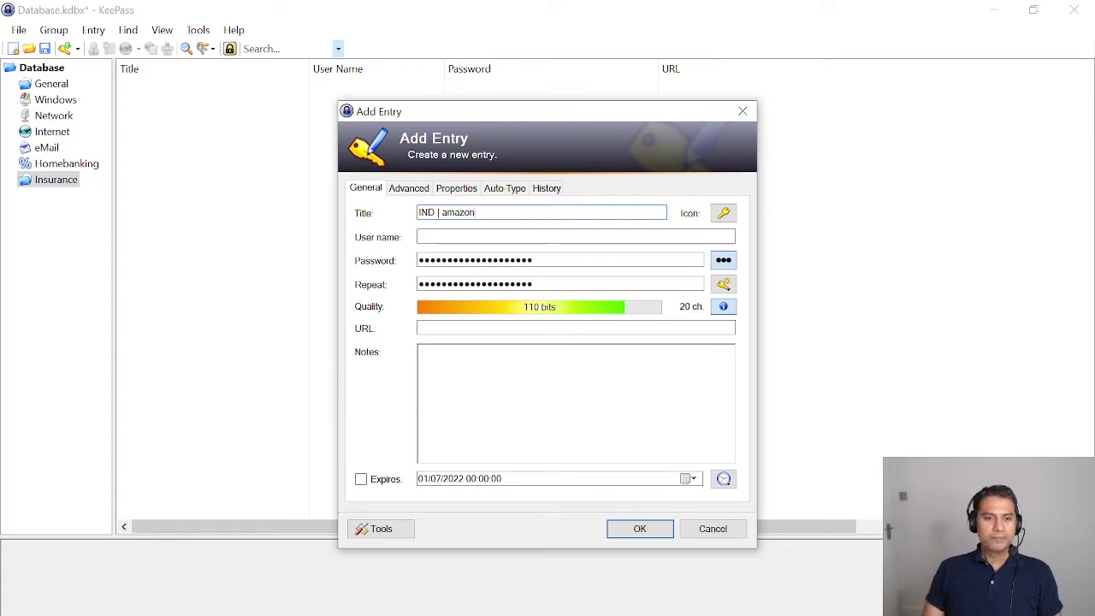
key("Home")
key("Delete")
key("Delete")
key("Delete")
key("Delete")
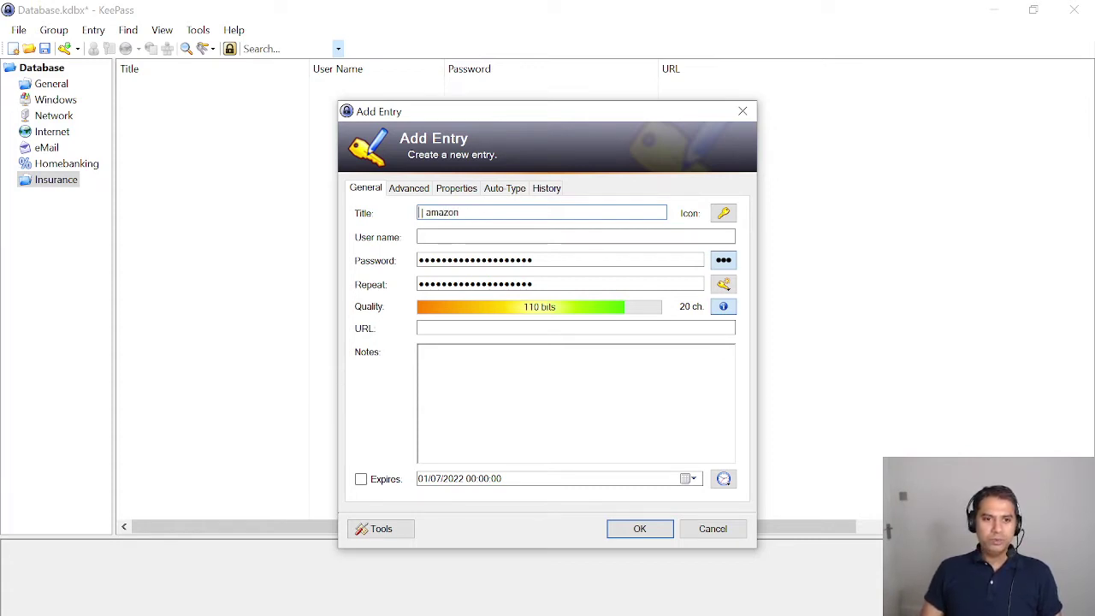
type("UK")
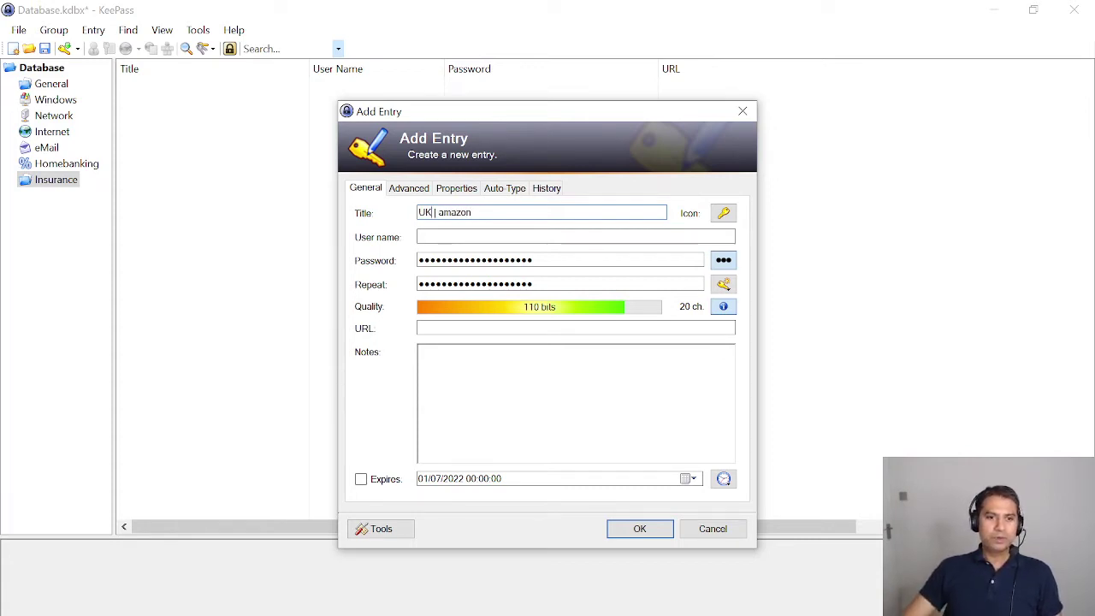
- Enter the holder's first name in Notes and append the holder's name to the title
left_click(424, 353)
type("Amit")
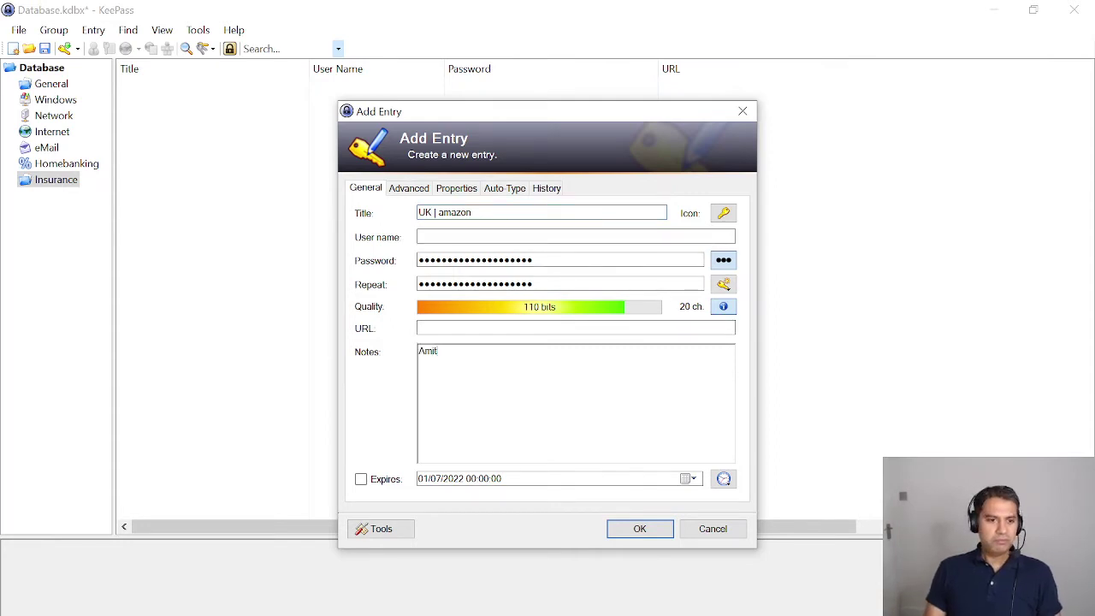
key("ctrl+a")
type("Johnny")
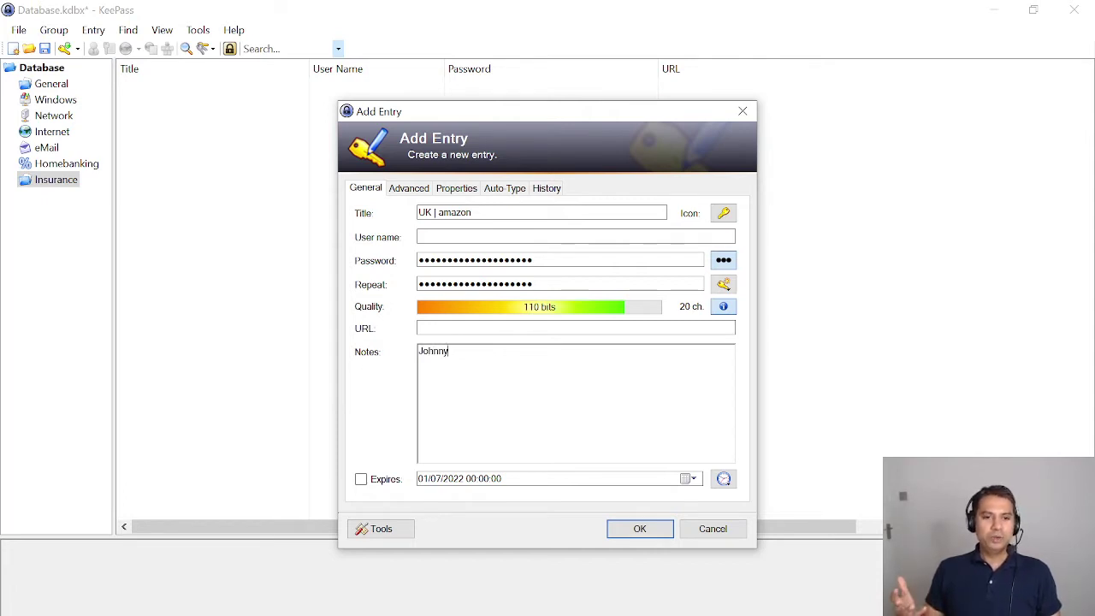
left_click(595, 216)
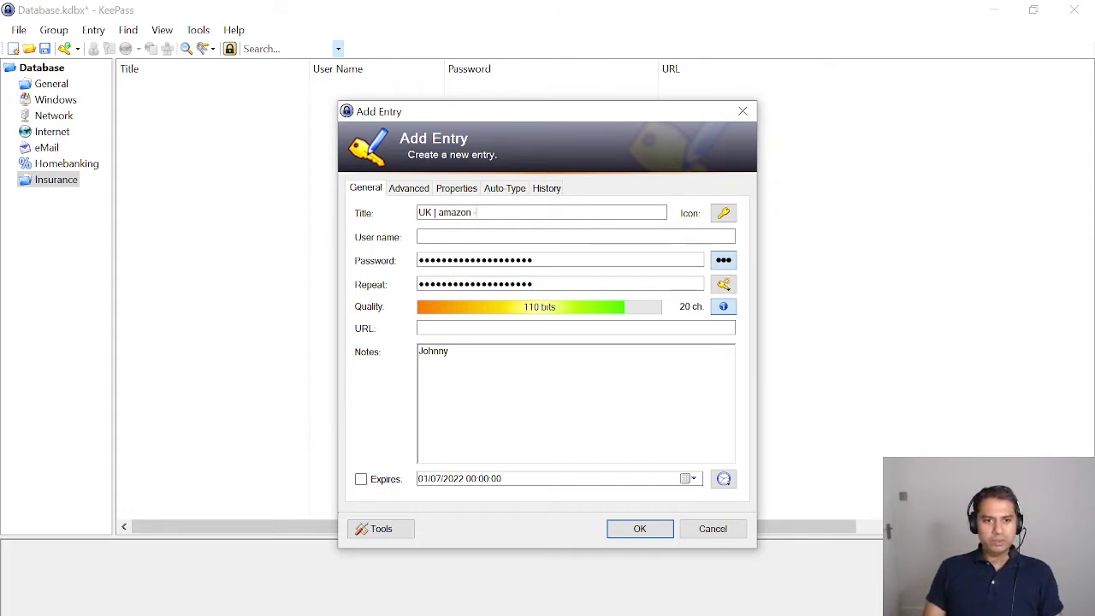
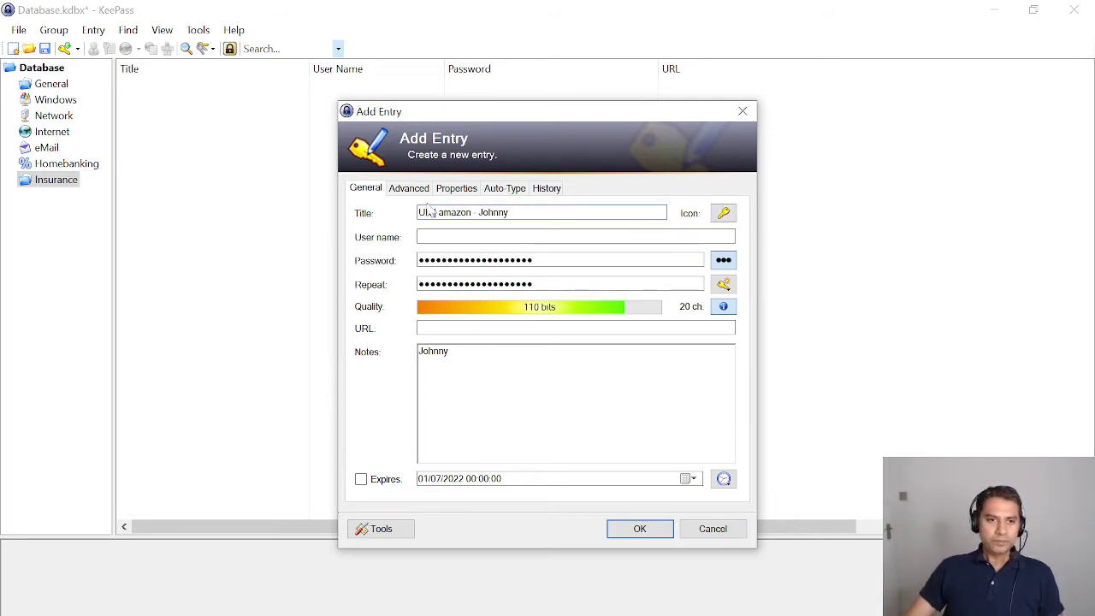
left_click(723, 214)
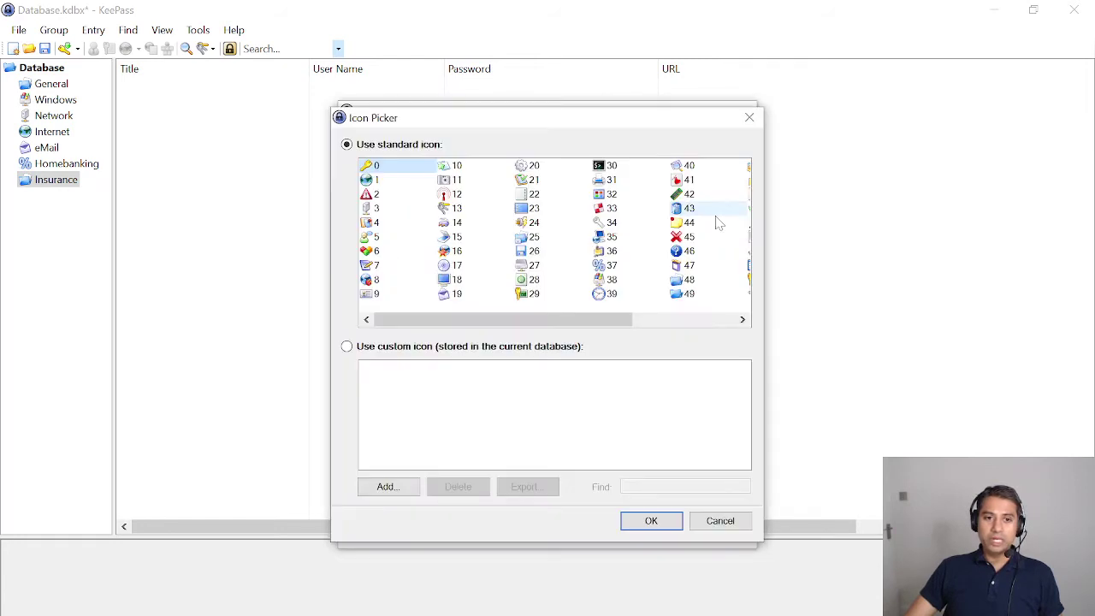
- Give the entry standard icon 30
left_click(379, 181)
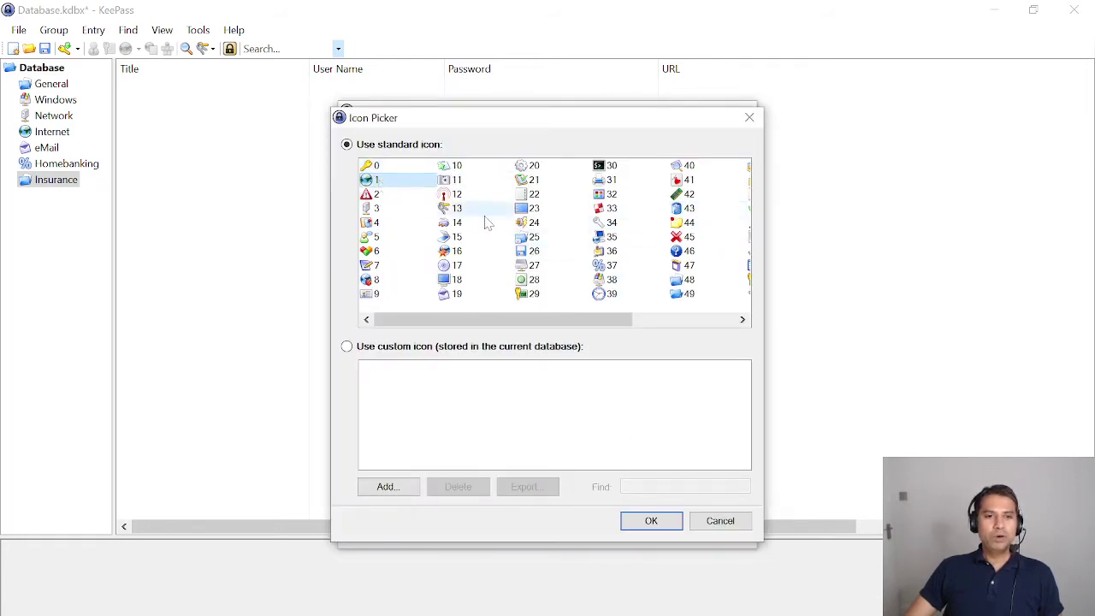
left_click_drag(520, 320, 638, 324)
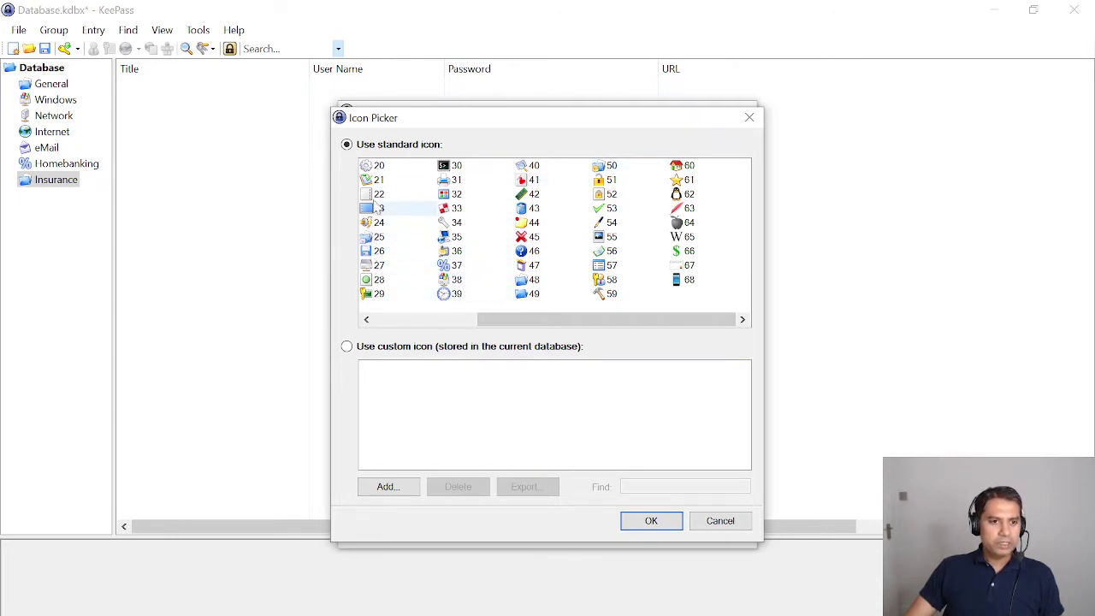
left_click(456, 165)
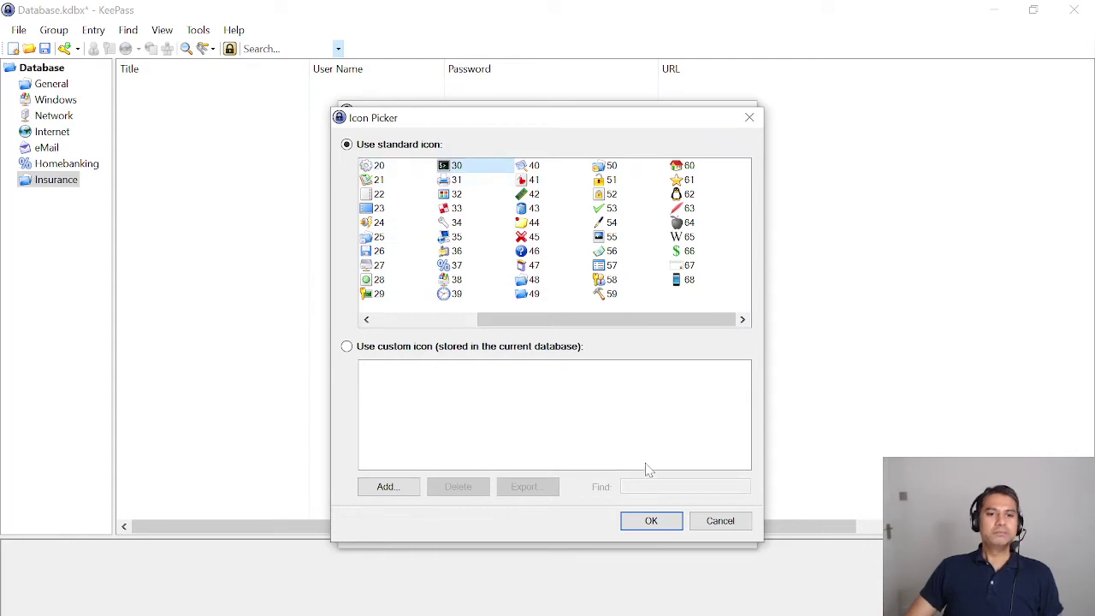
left_click(651, 520)
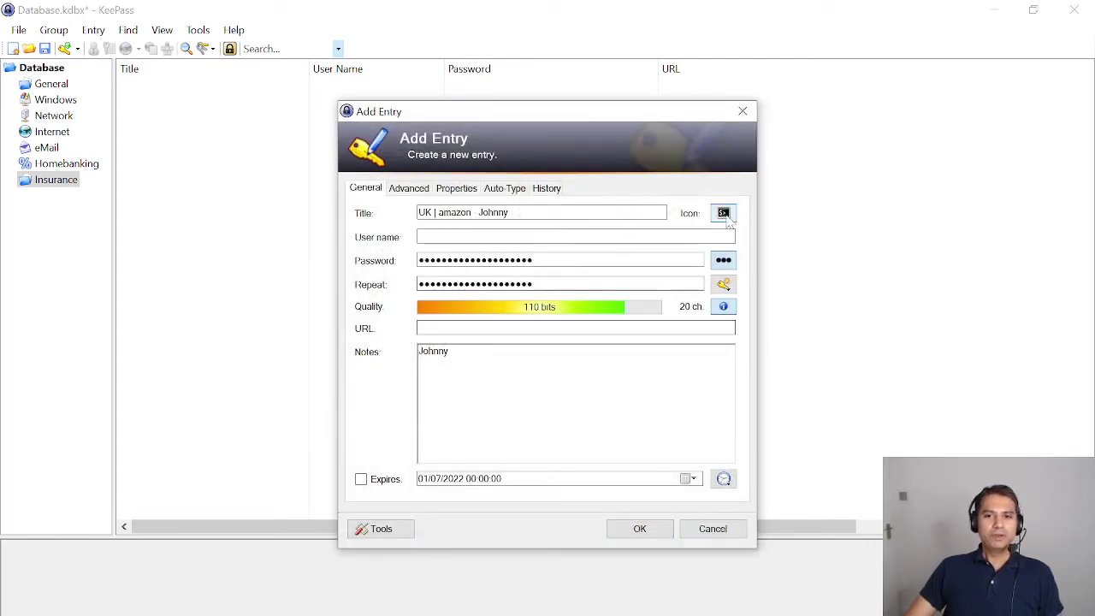
- Enter the e-mail user name, reveal the password, and save the entry
key("Tab")
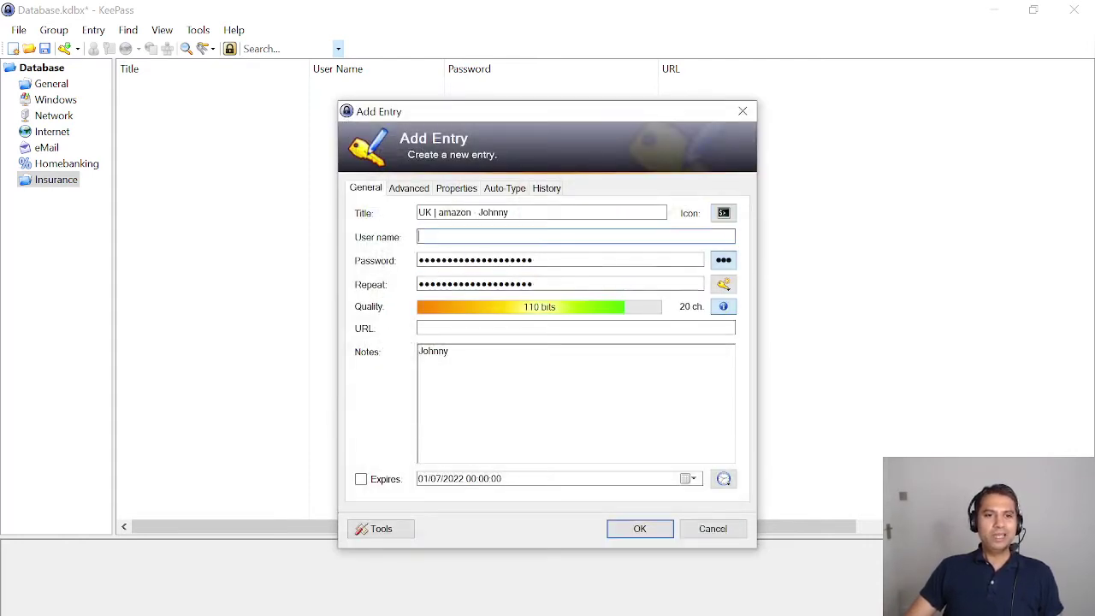
type("amit")
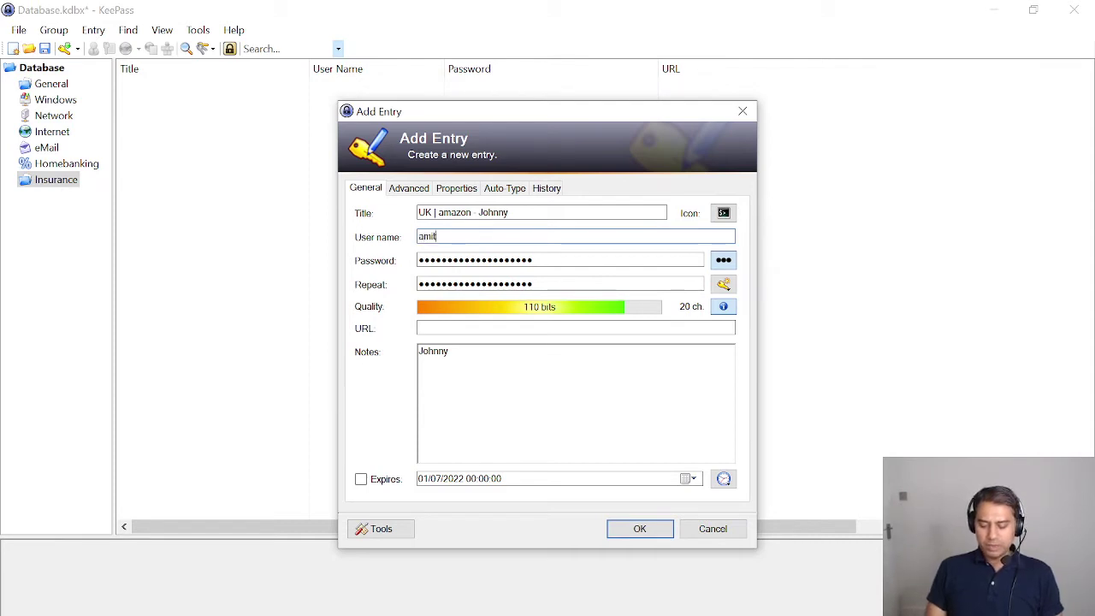
type("@test.com")
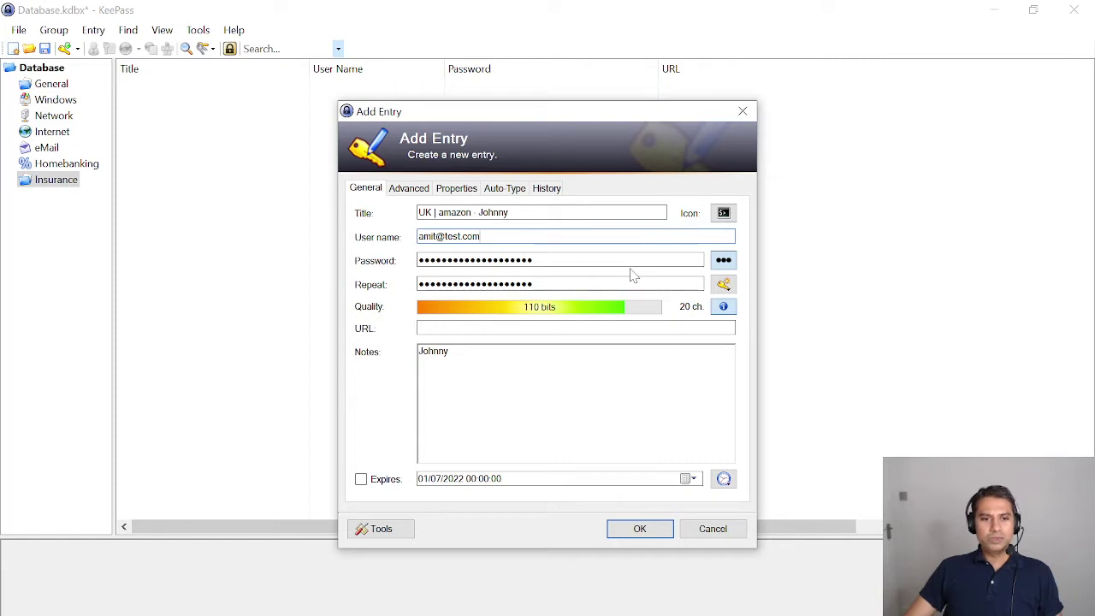
left_click(726, 261)
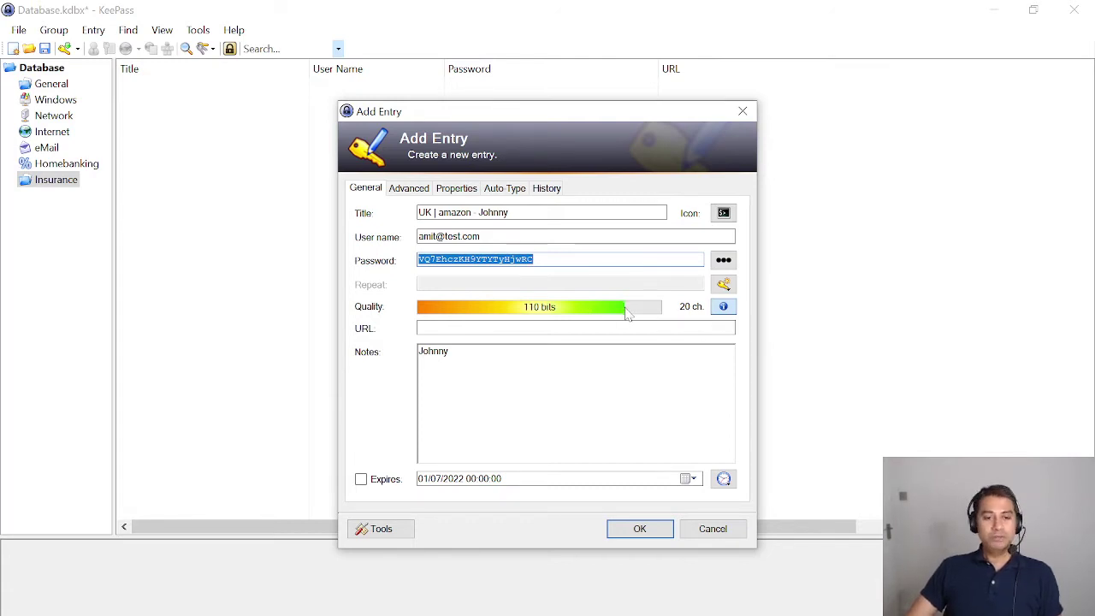
left_click(646, 528)
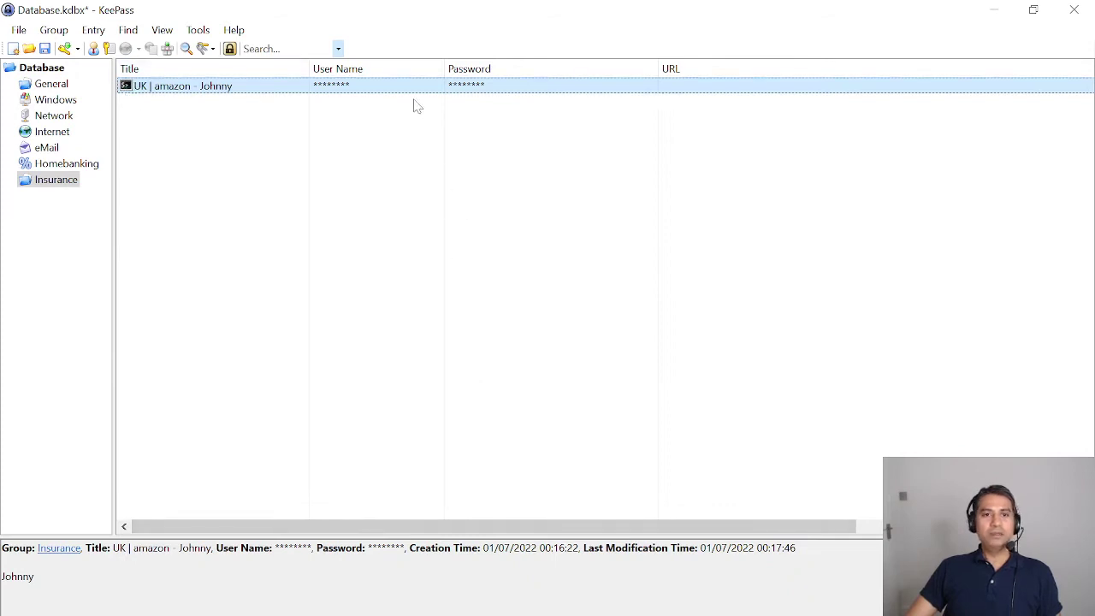
double_click(243, 91)
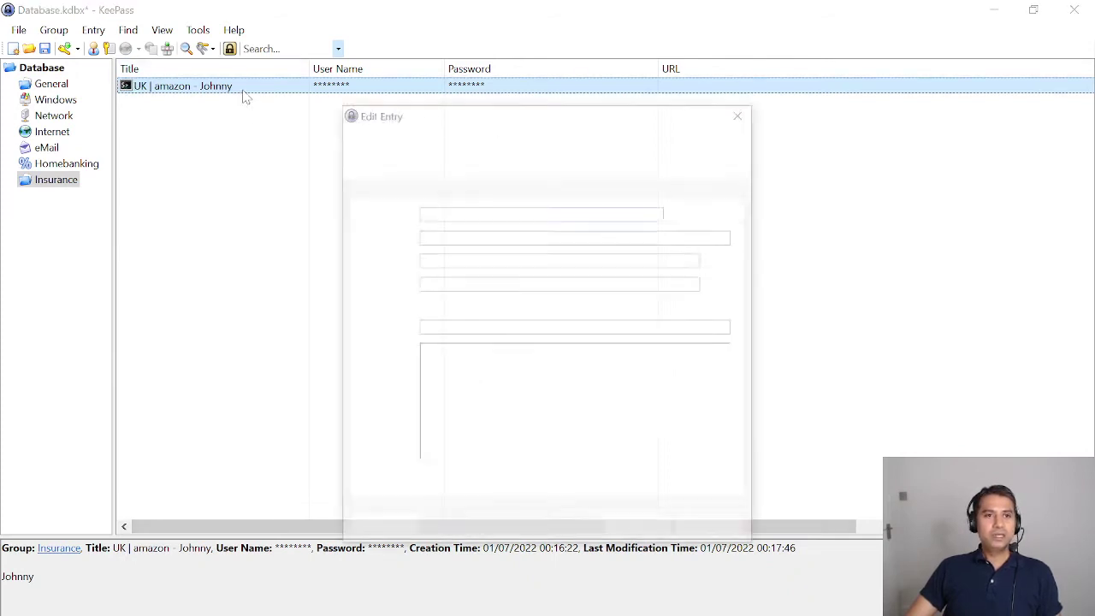
left_click(713, 528)
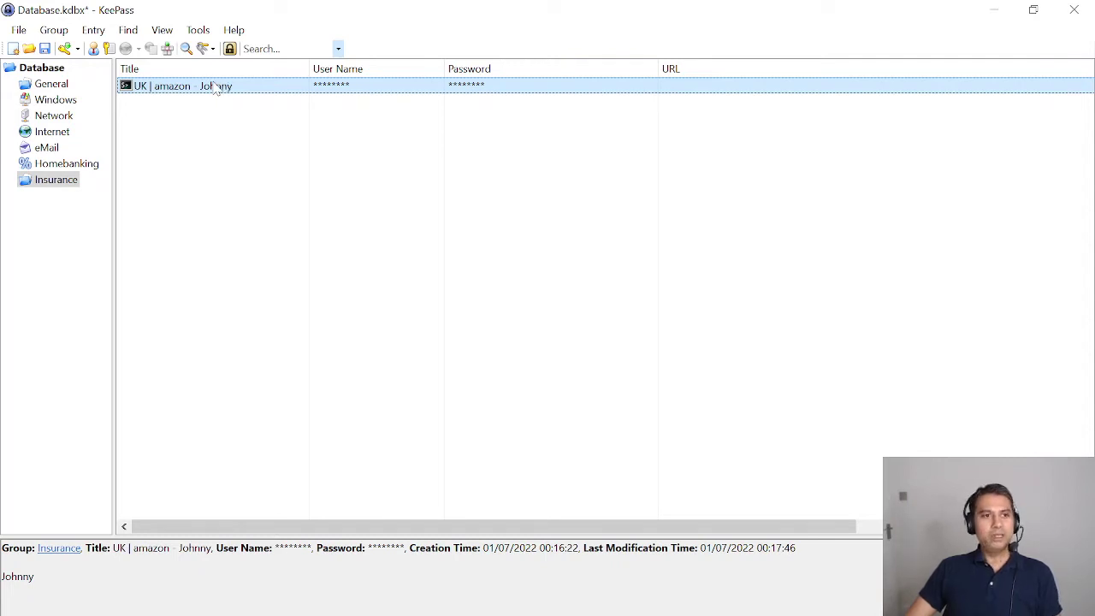
double_click(215, 89)
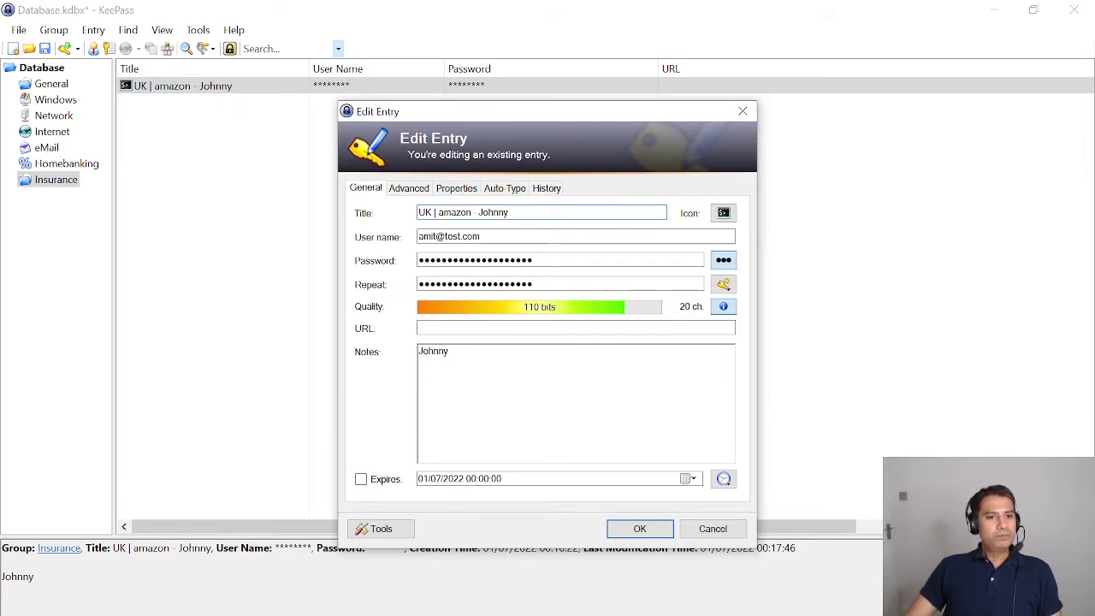
left_click(723, 260)
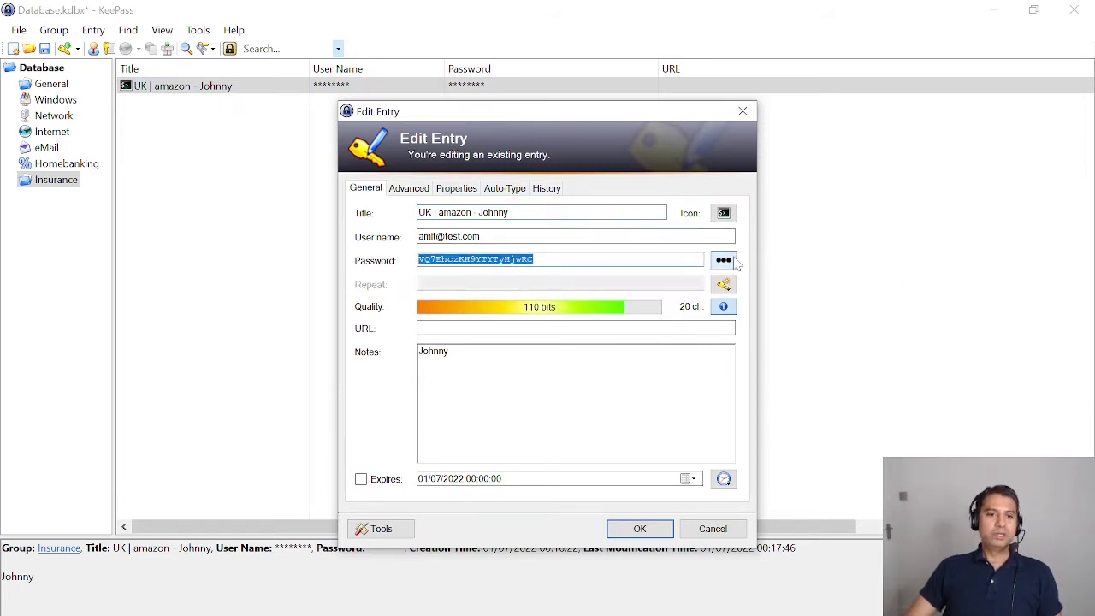
left_click(503, 328)
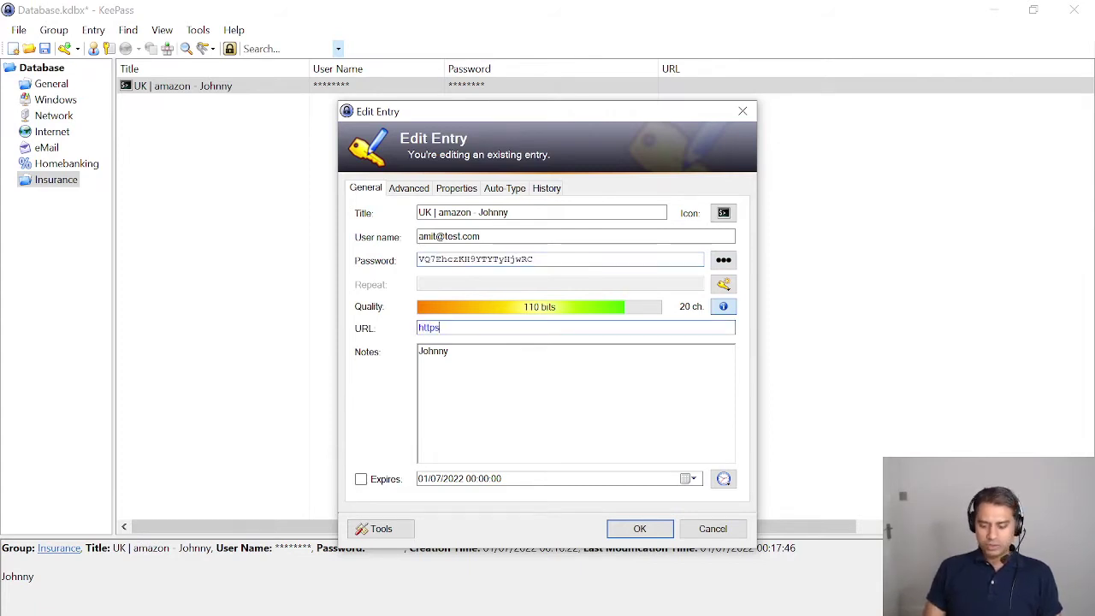
type("https://ama")
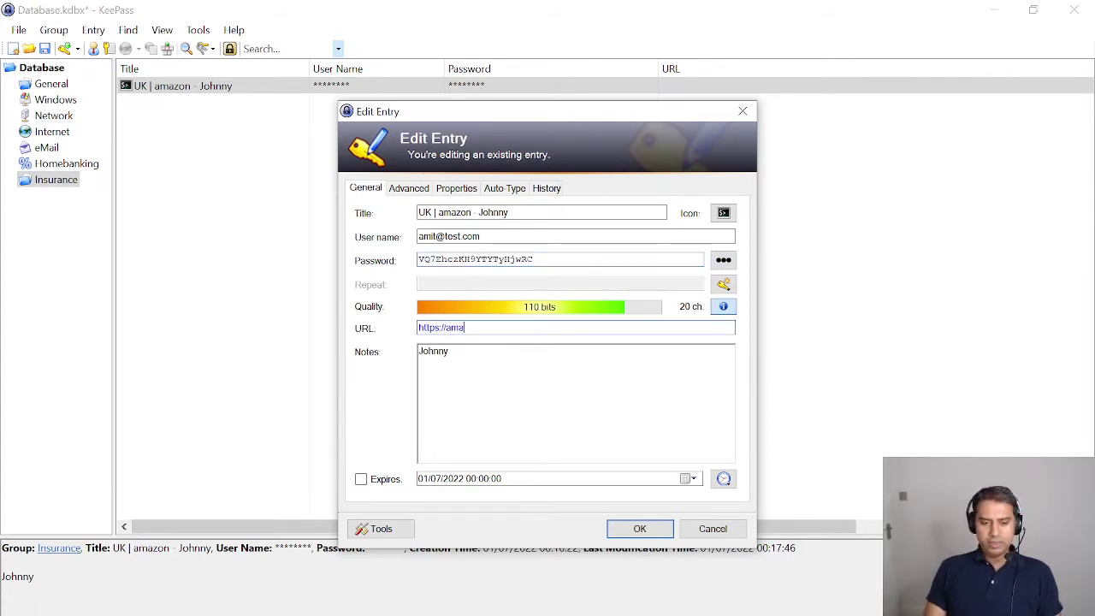
key("BackSpace")
key("BackSpace")
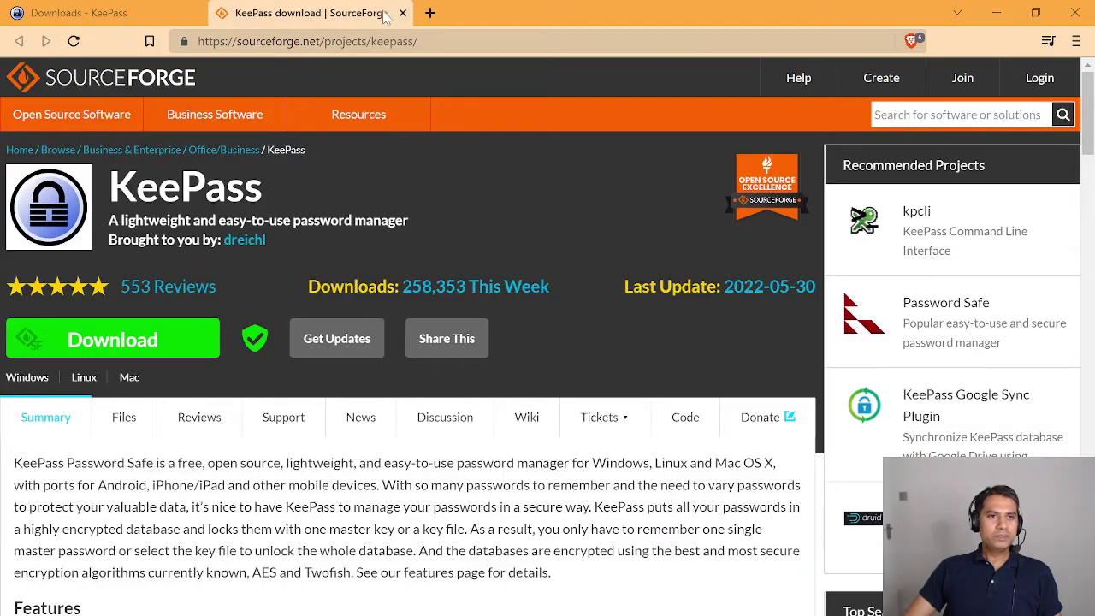
- Open amazon.co.uk in Brave, go to its sign-in page, and trim the address
left_click(402, 42)
type("amazon.co.u")
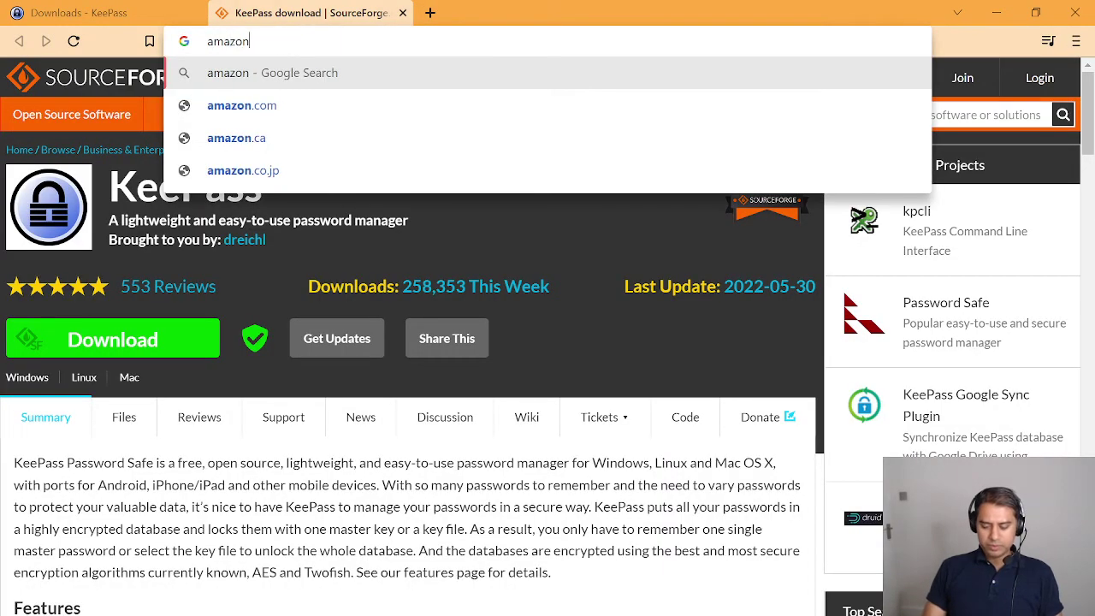
type("k")
key("Return")
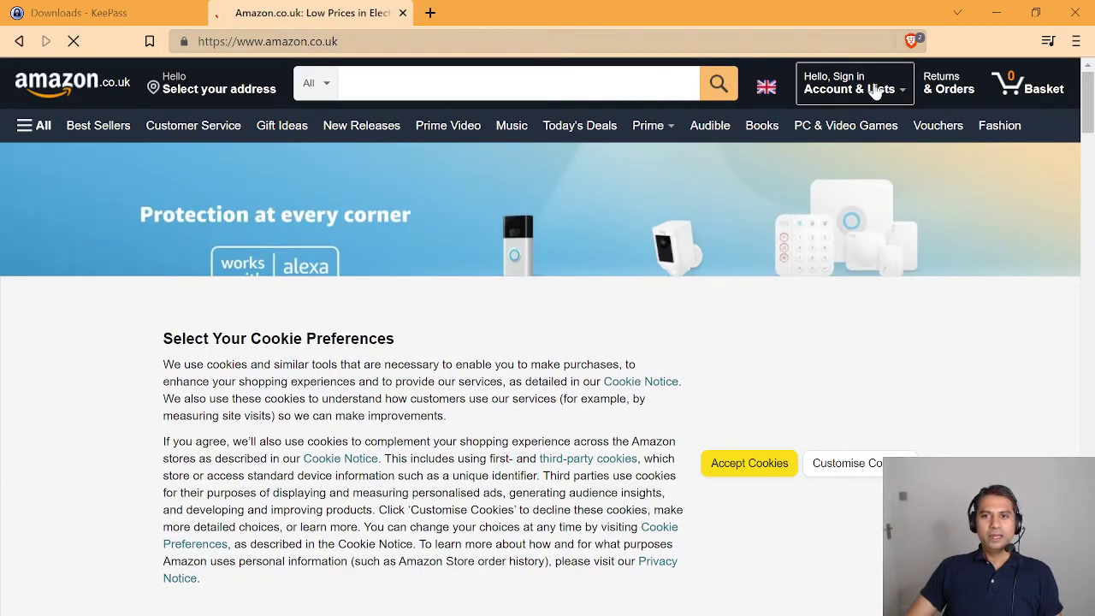
left_click(875, 92)
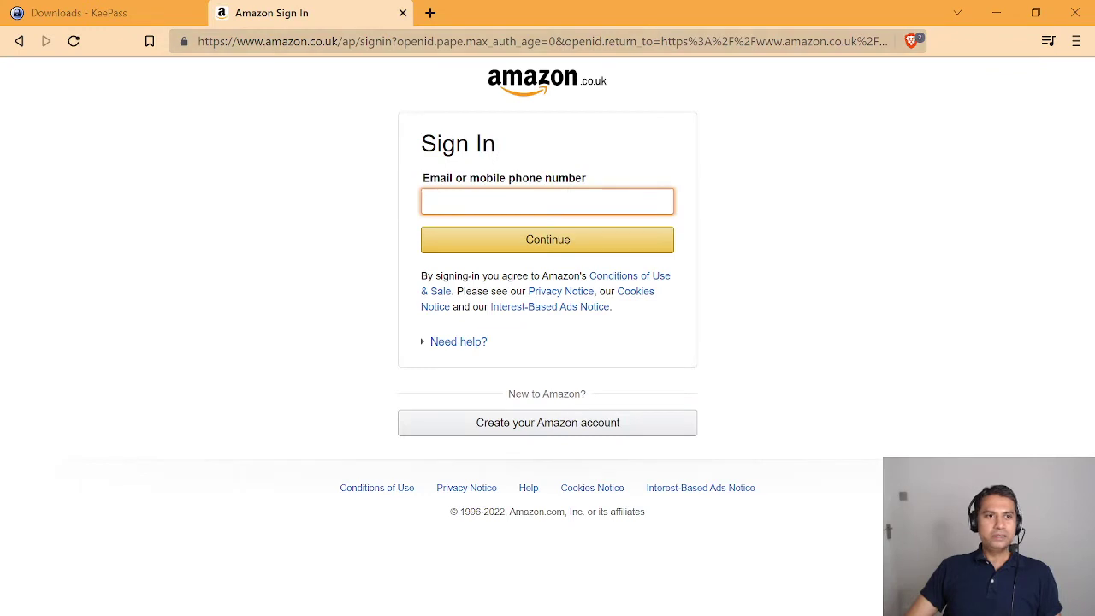
left_click_drag(398, 41, 890, 41)
key("BackSpace")
left_click_drag(551, 41, 400, 41)
key("BackSpace")
key("Return")
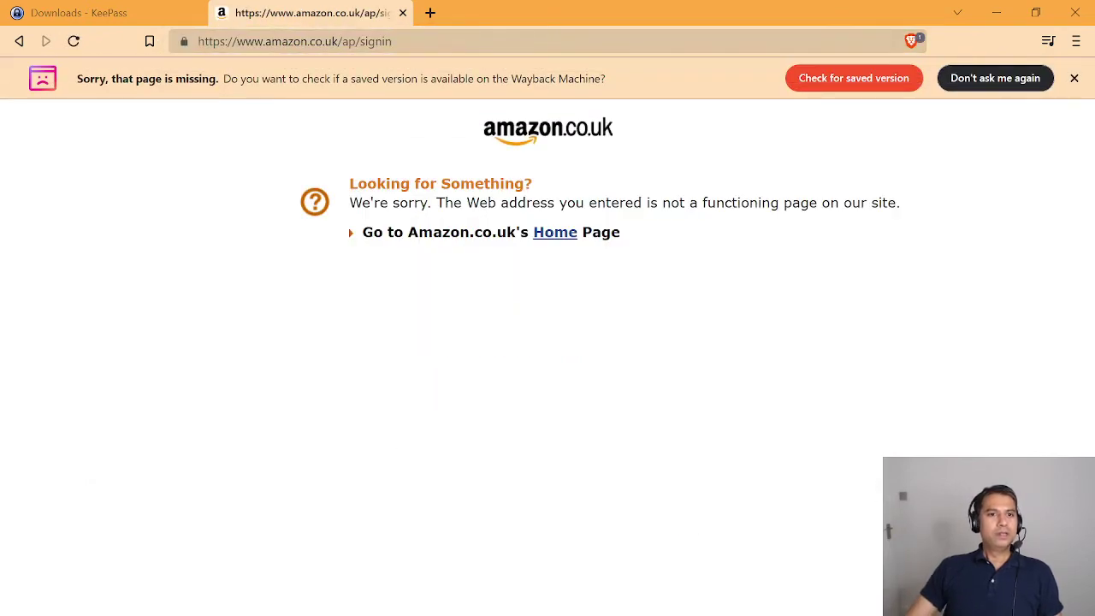
left_click(554, 238)
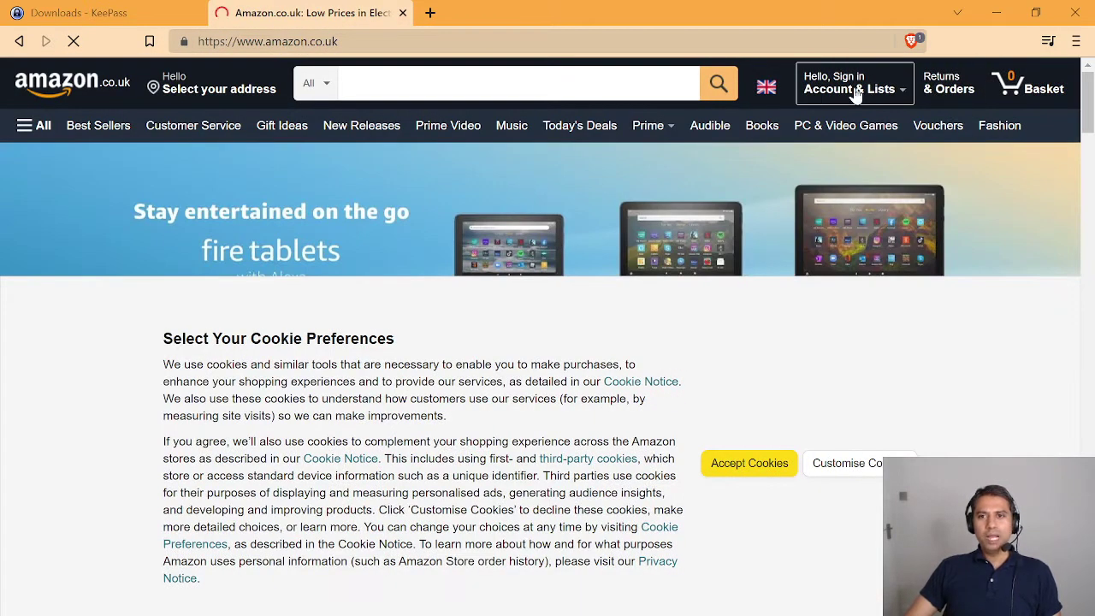
mouse_move(860, 89)
left_click(822, 128)
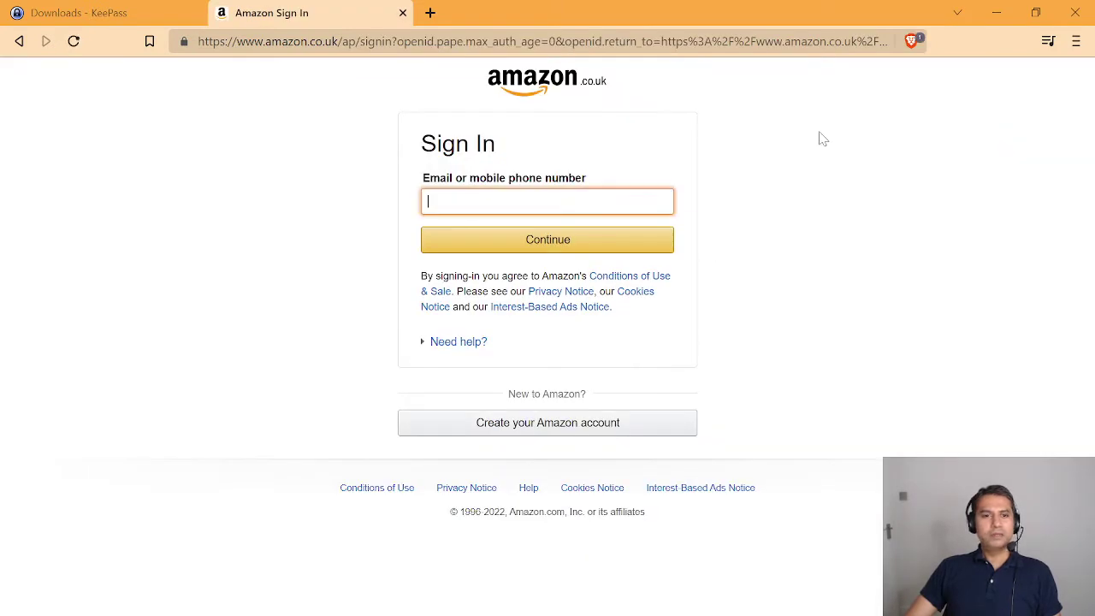
left_click_drag(392, 41, 199, 41)
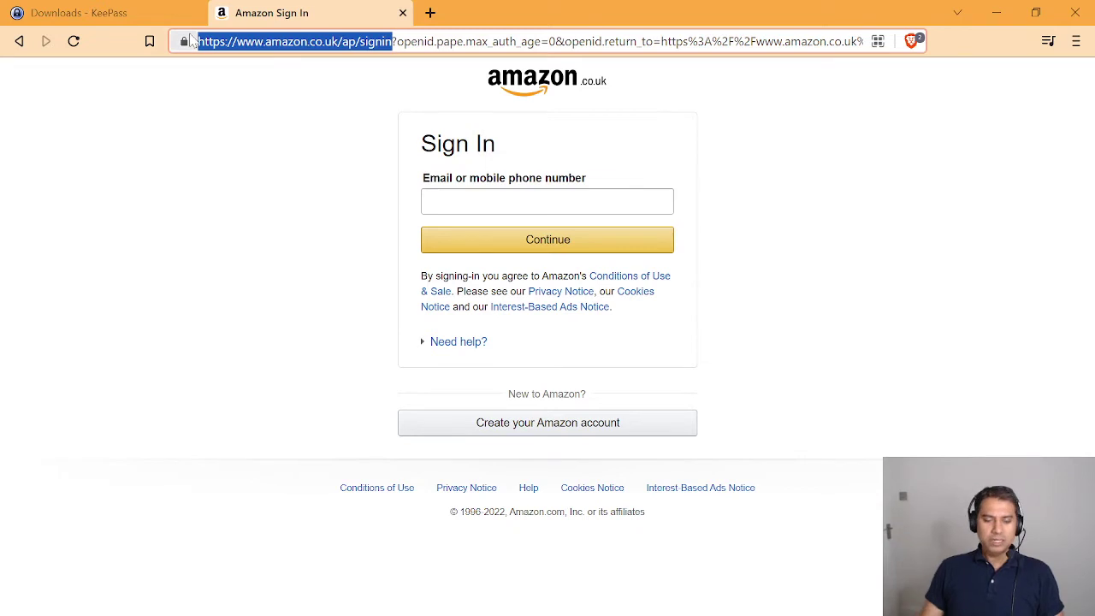
left_click(598, 41)
left_click_drag(598, 41, 855, 43)
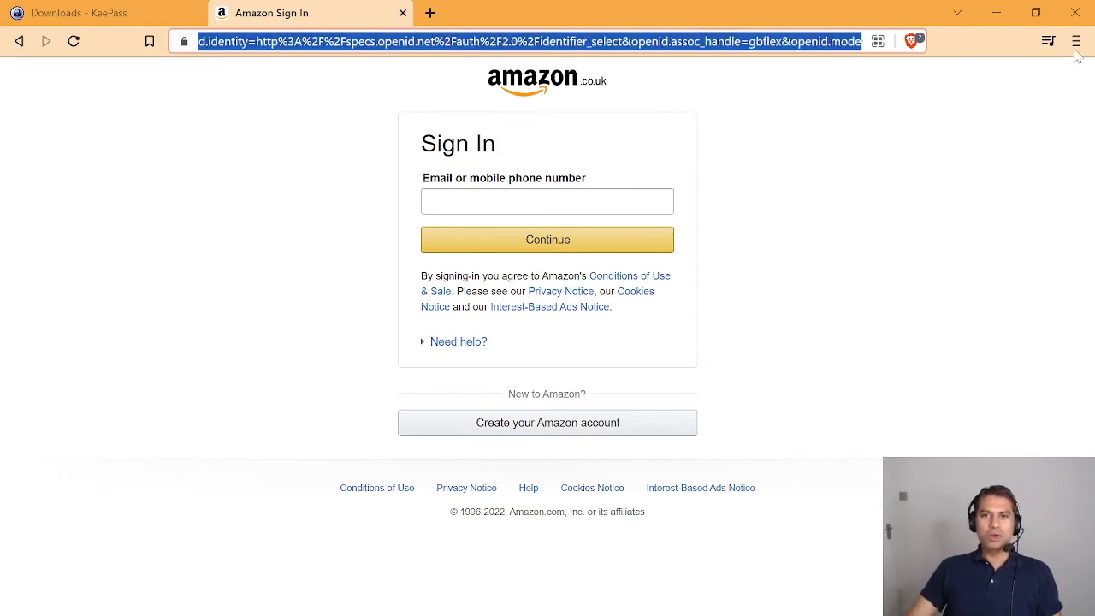
left_click(845, 167)
left_click_drag(339, 41, 198, 41)
key("ctrl+c")
key("alt+Tab")
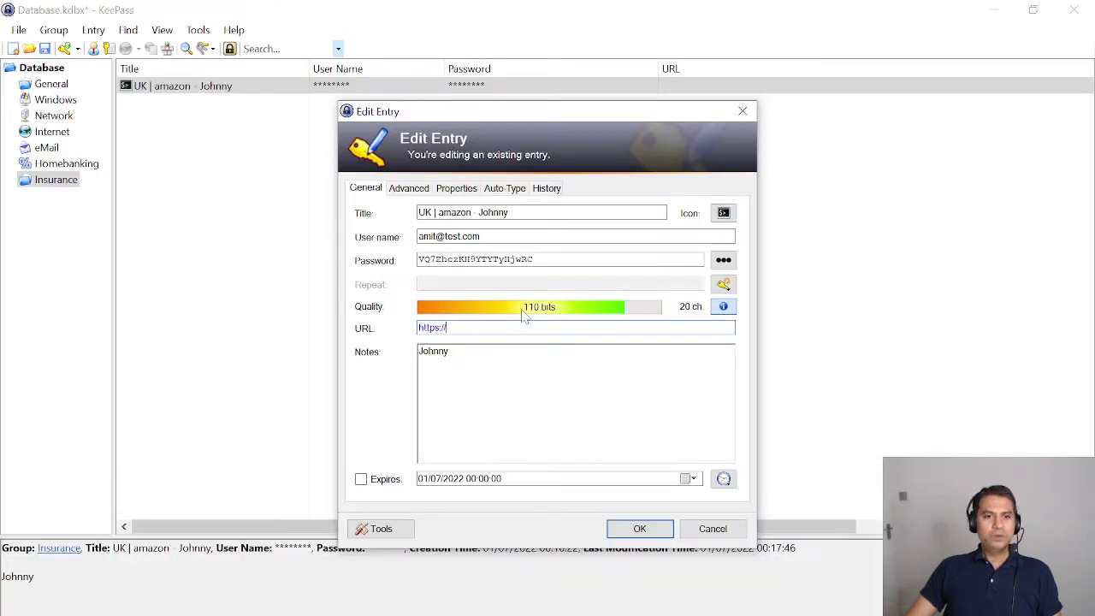
key("ctrl+a")
key("BackSpace")
key("ctrl+v")
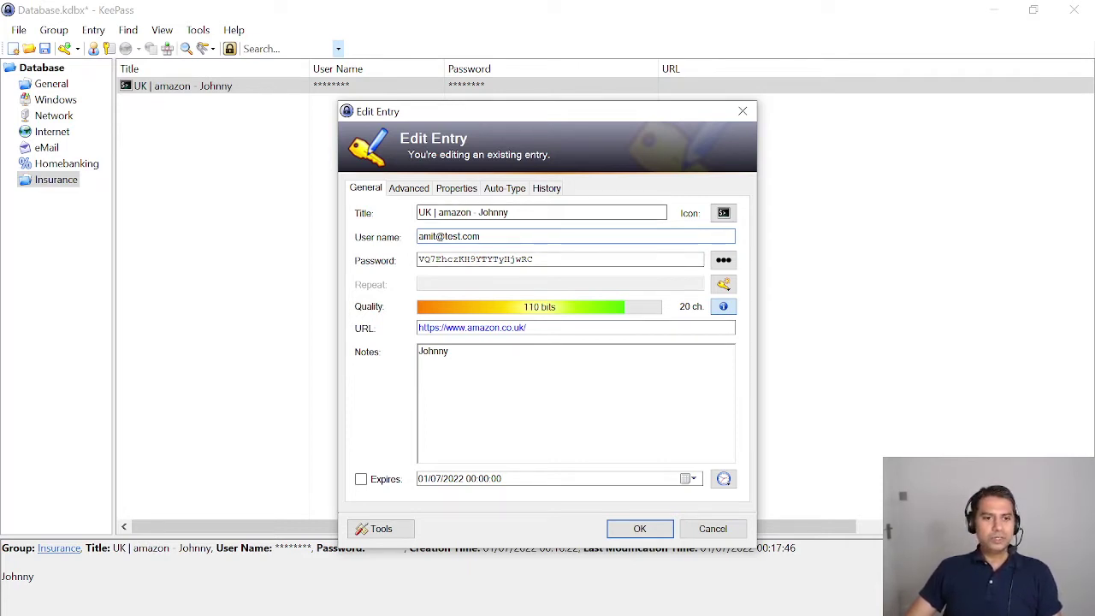
key("Home")
key("ctrl+shift+Right")
type("johnny")
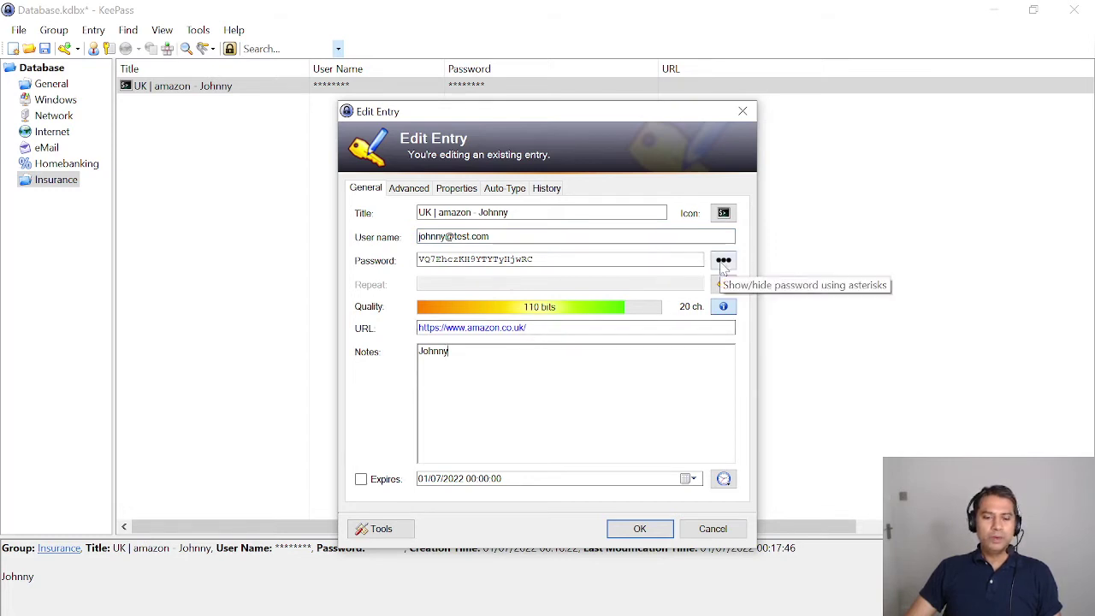
- Toggle the UK Amazon entry's password between masked dots and plain text several times
left_click(723, 261)
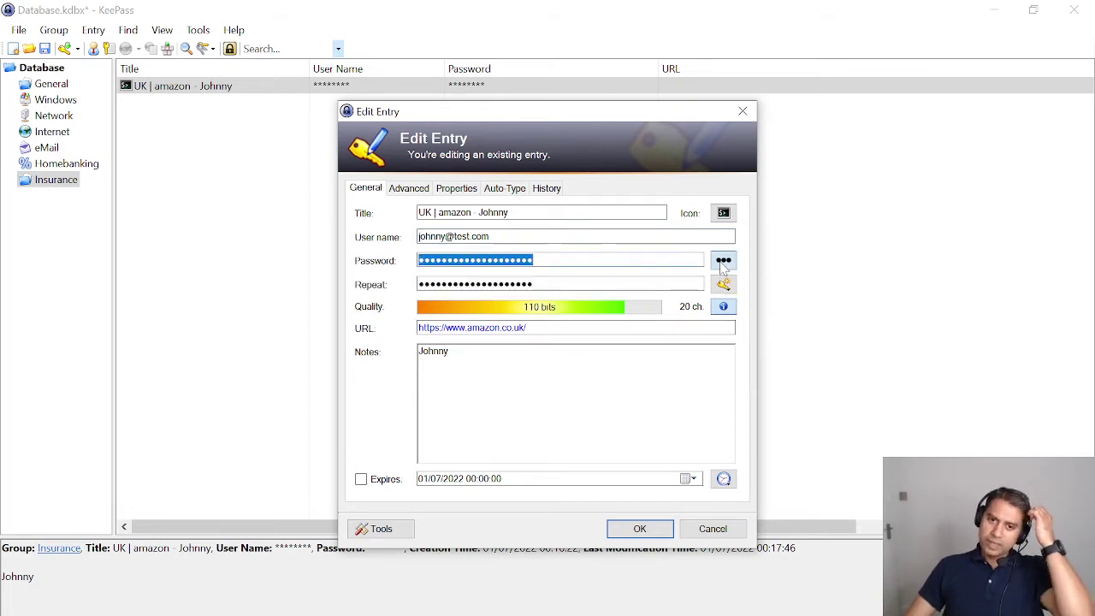
key("Tab")
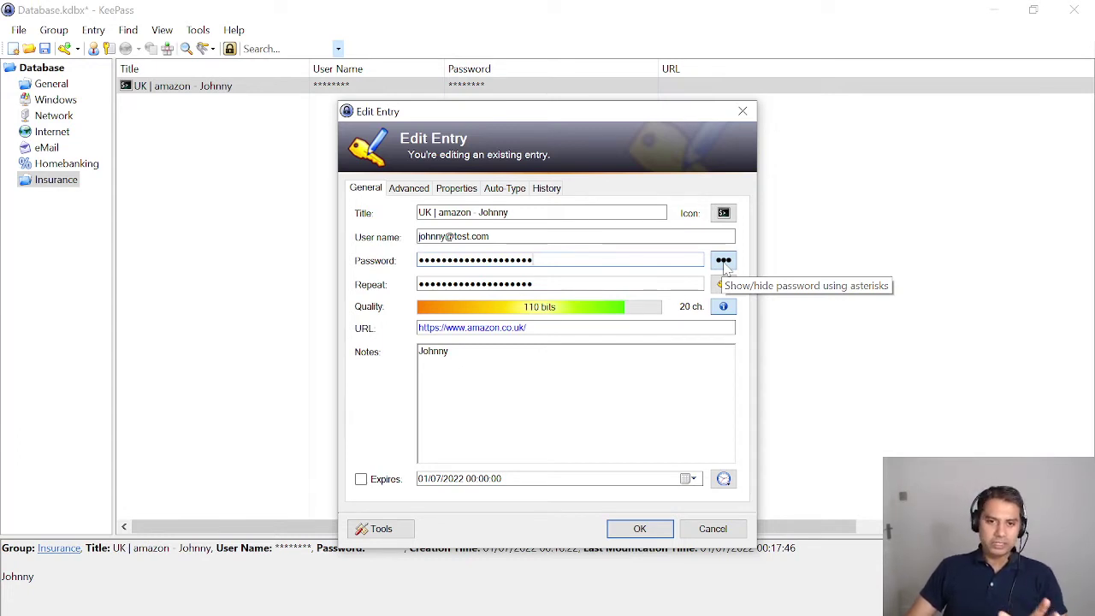
left_click(724, 261)
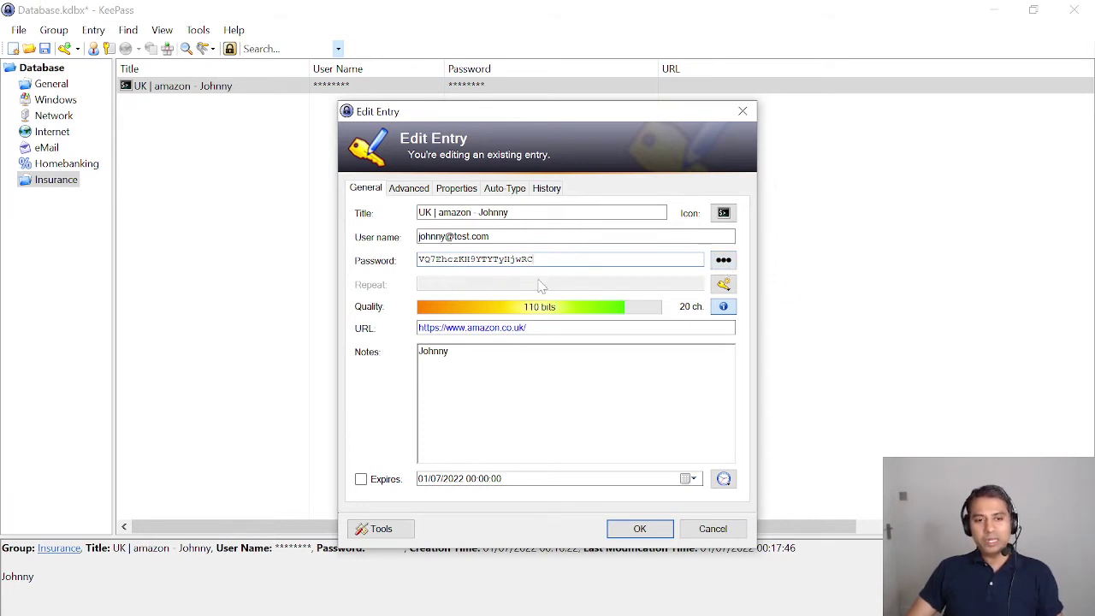
left_click(724, 261)
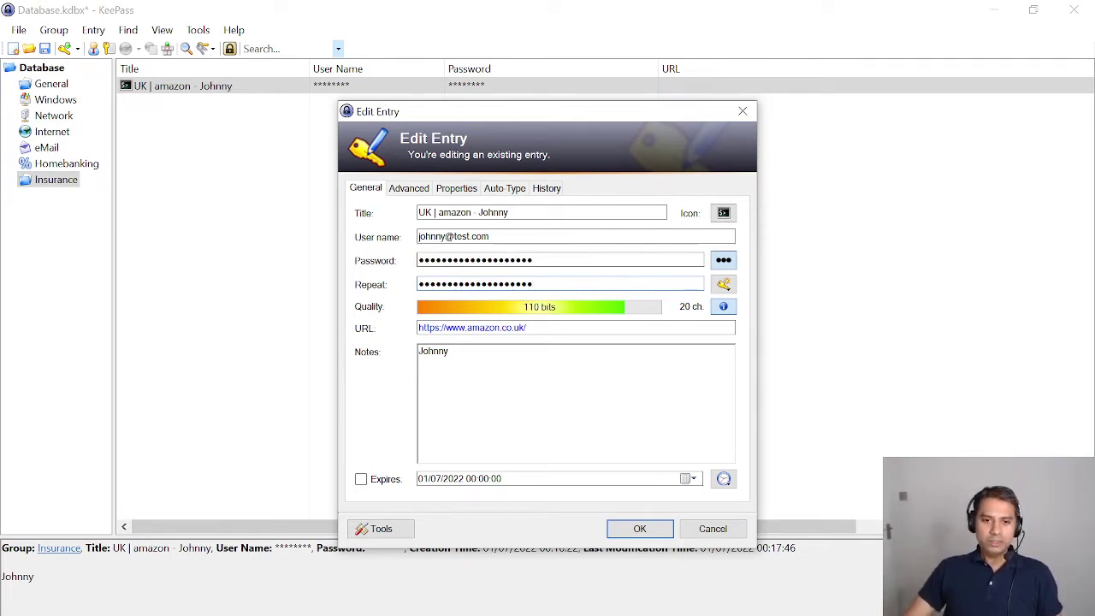
left_click(724, 261)
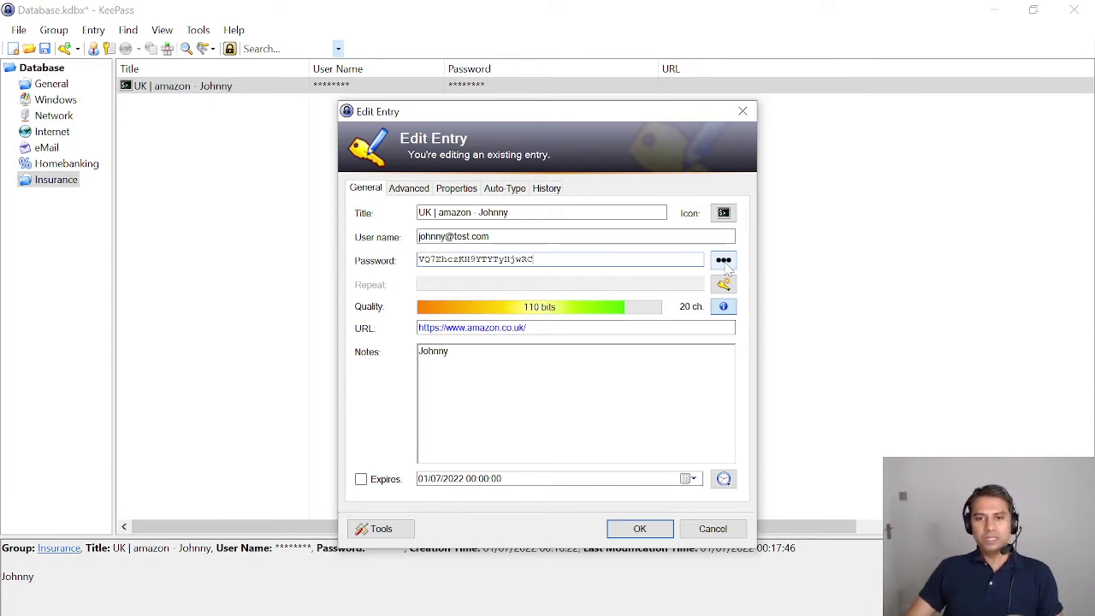
left_click(724, 262)
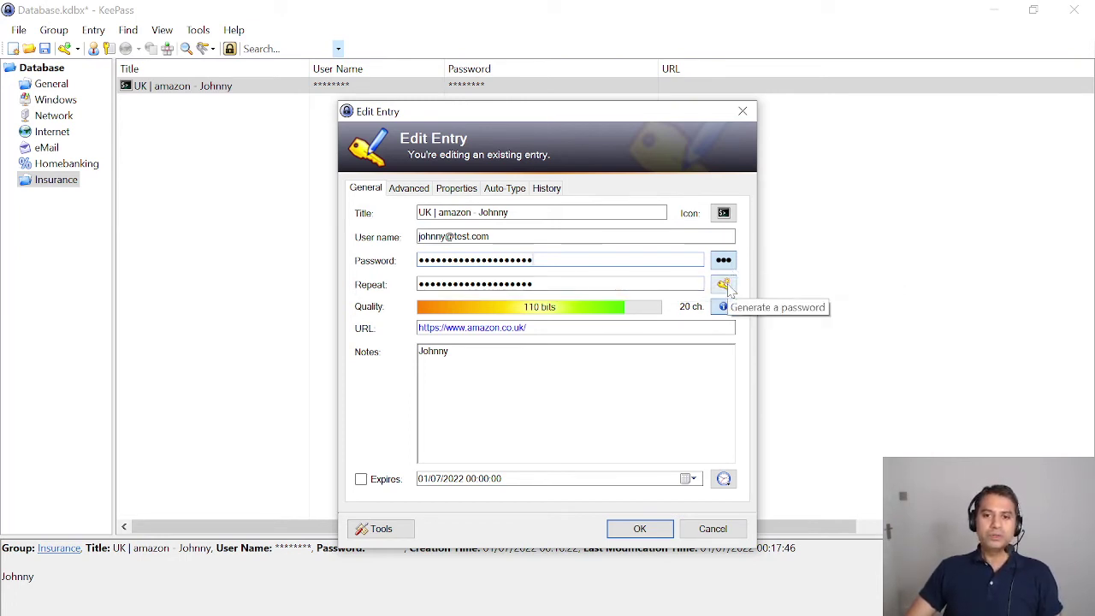
- Regenerate the password as 256-bit, then 128-bit, then 40-bit hex keys, ending at 10 characters
left_click(724, 285)
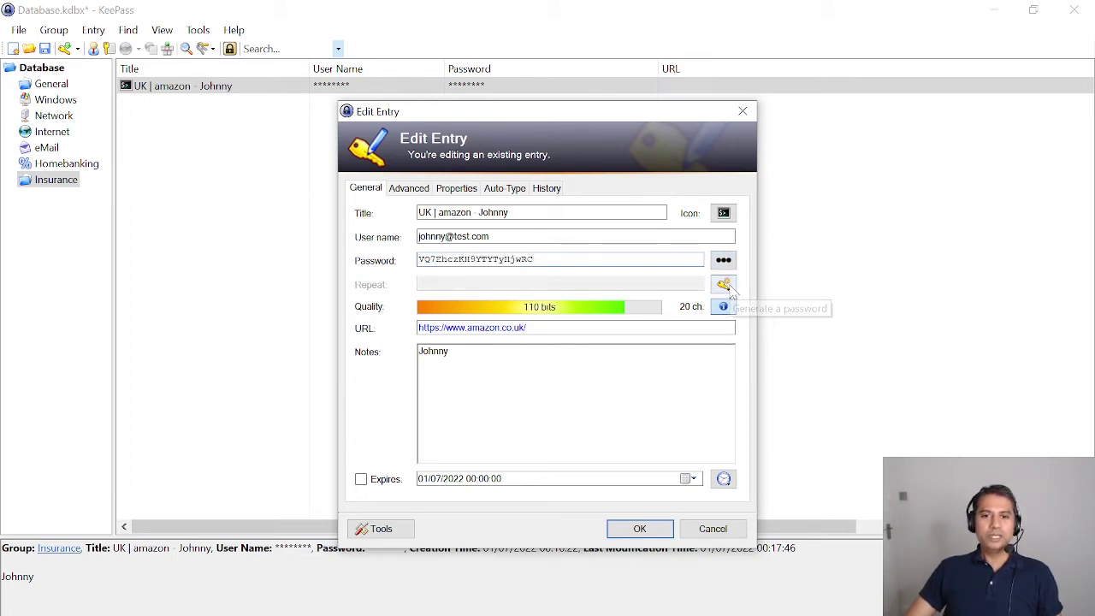
left_click(724, 285)
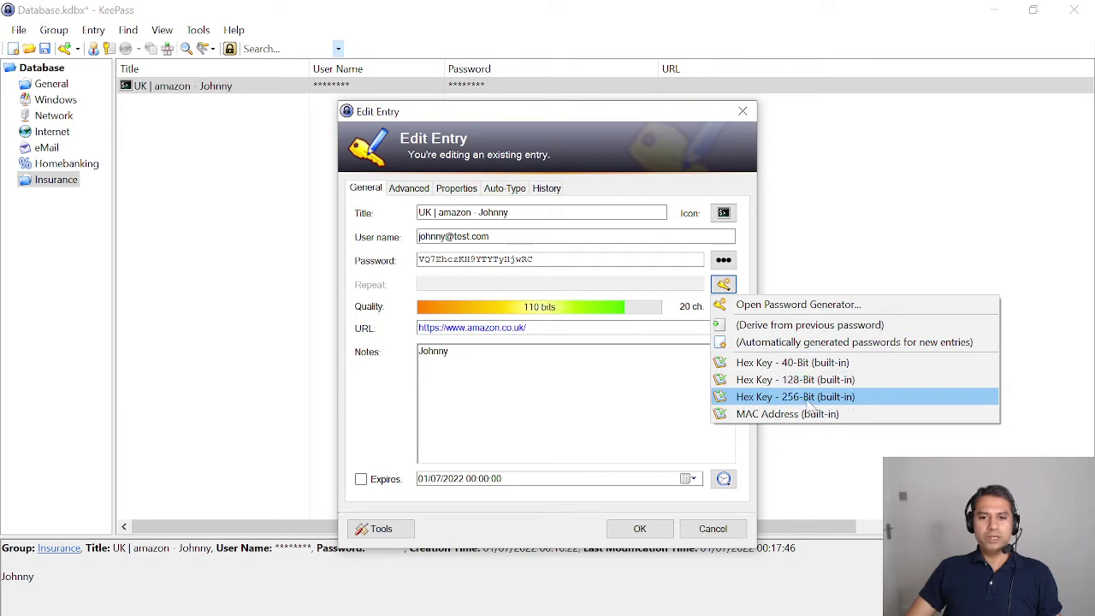
left_click(807, 399)
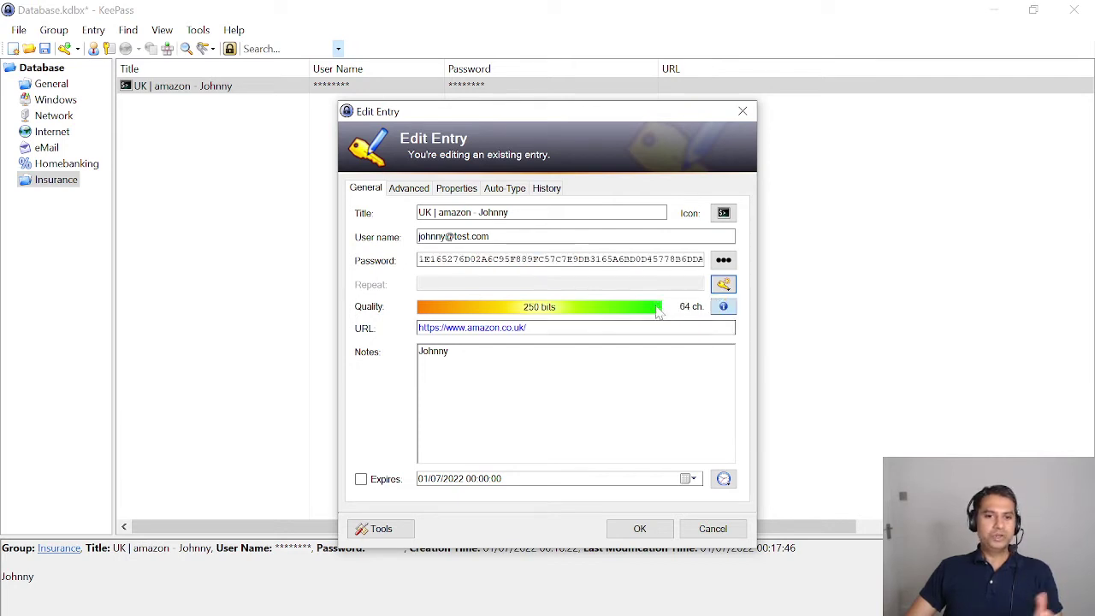
left_click(724, 285)
left_click(803, 380)
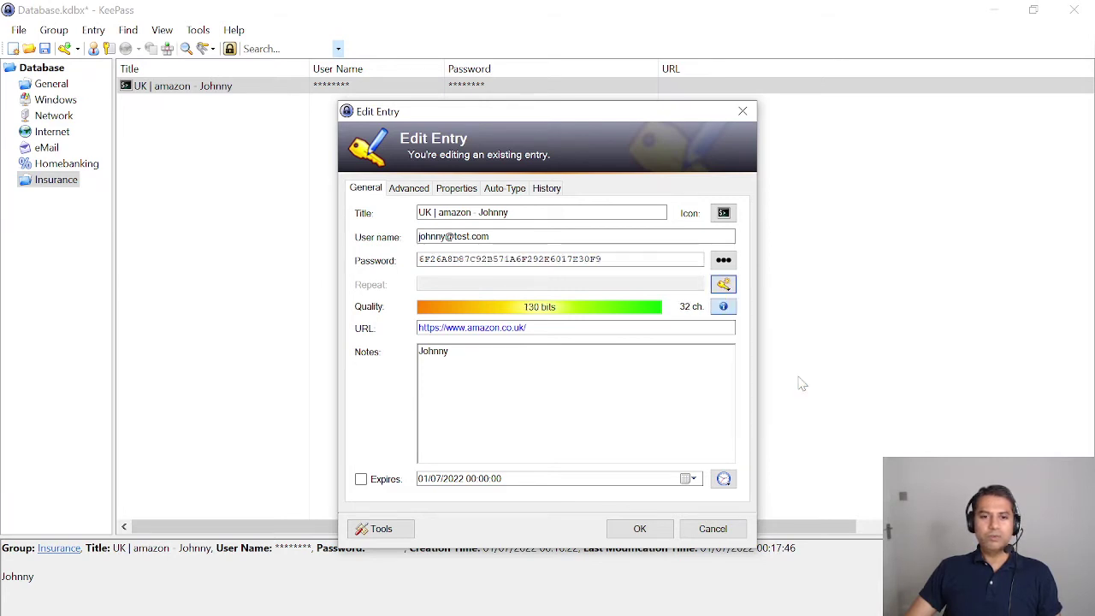
left_click(724, 285)
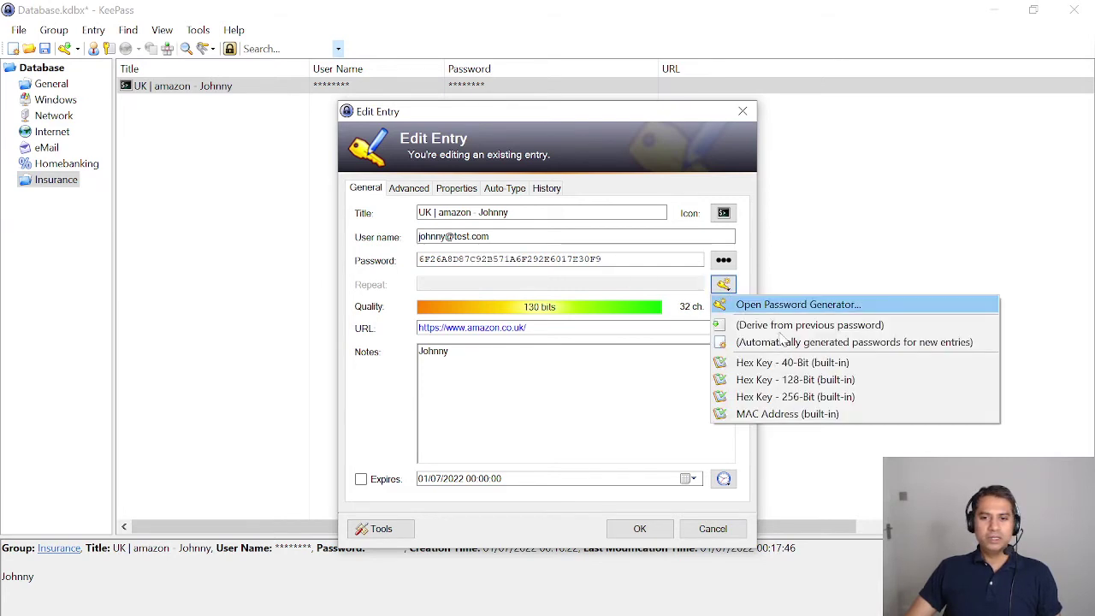
left_click(837, 363)
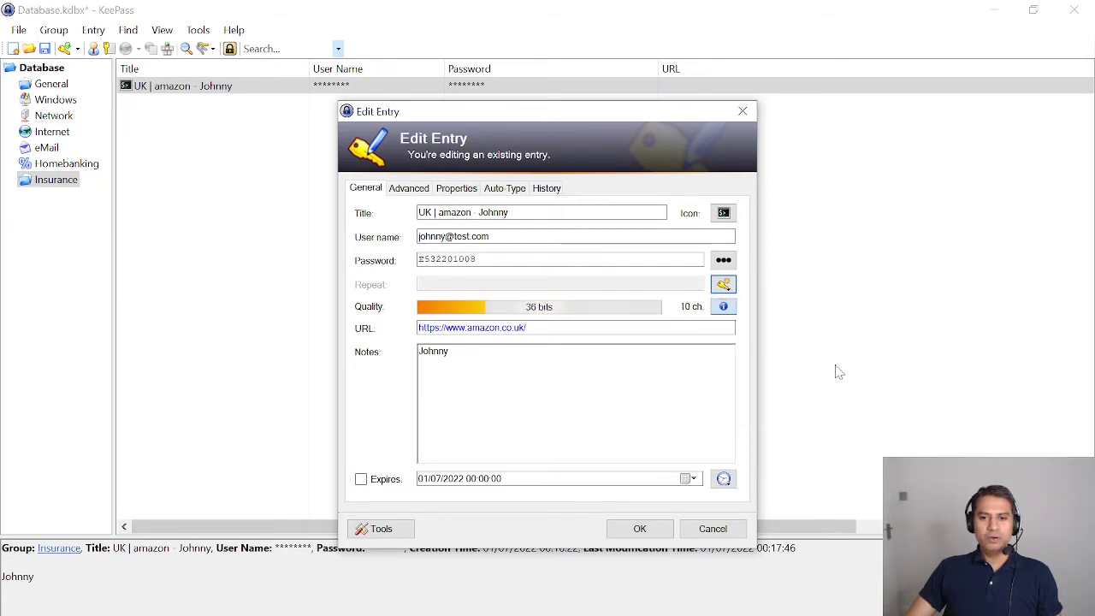
left_click(724, 285)
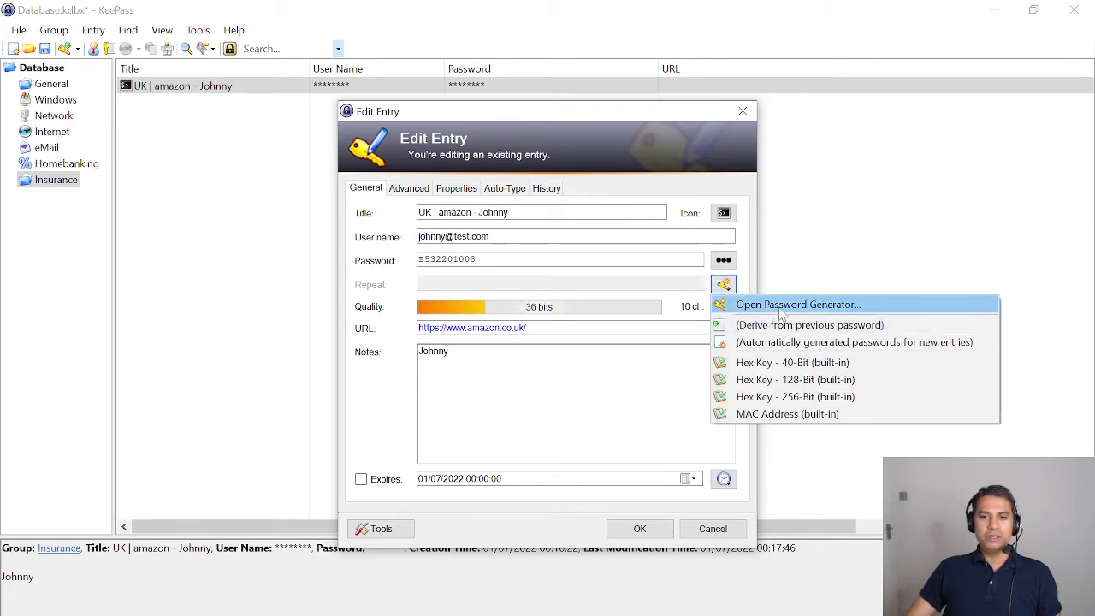
left_click(780, 308)
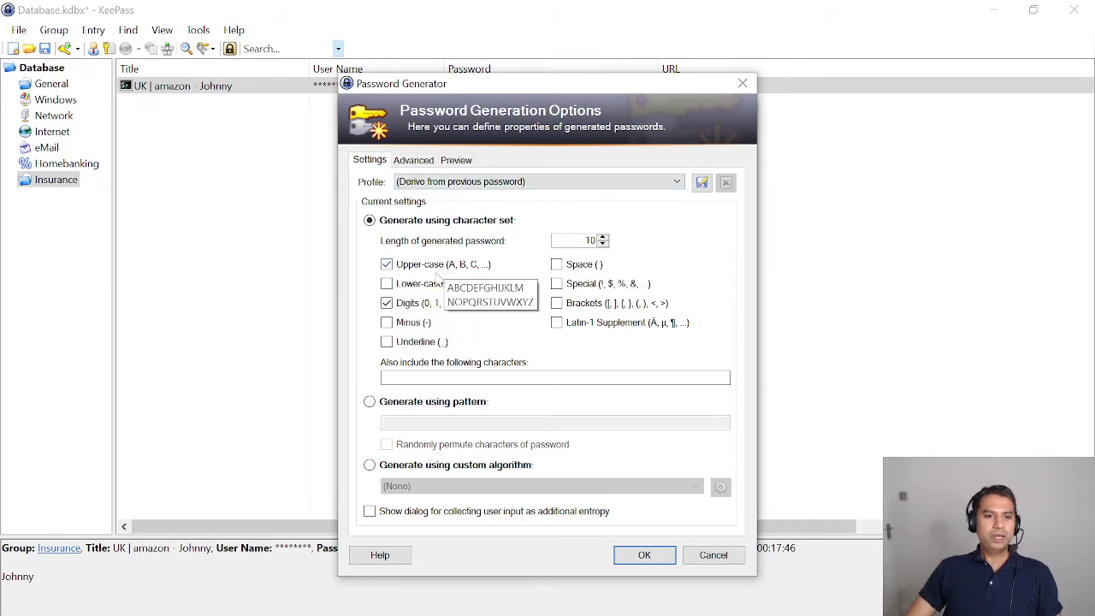
- Generate a 10-character password with lower-case and special characters added to upper-case and digits
left_click(387, 285)
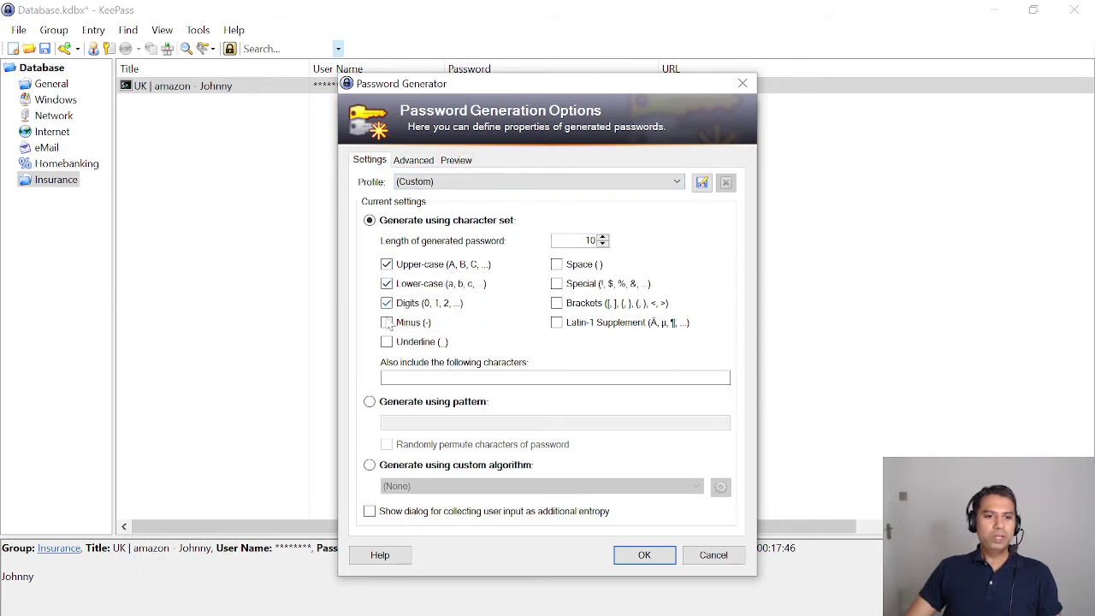
left_click(558, 285)
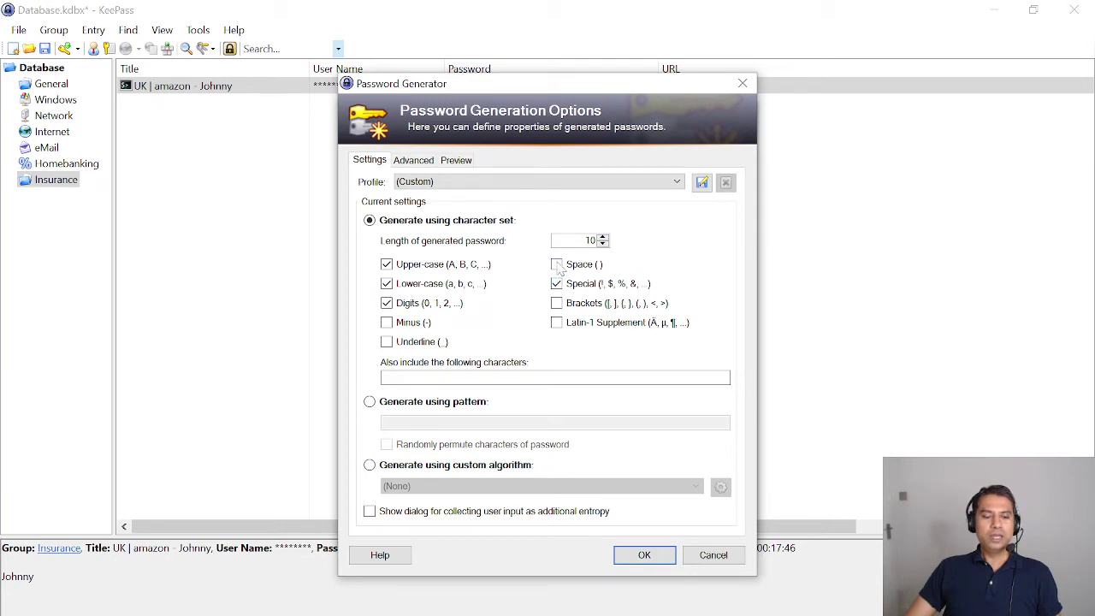
left_click(648, 556)
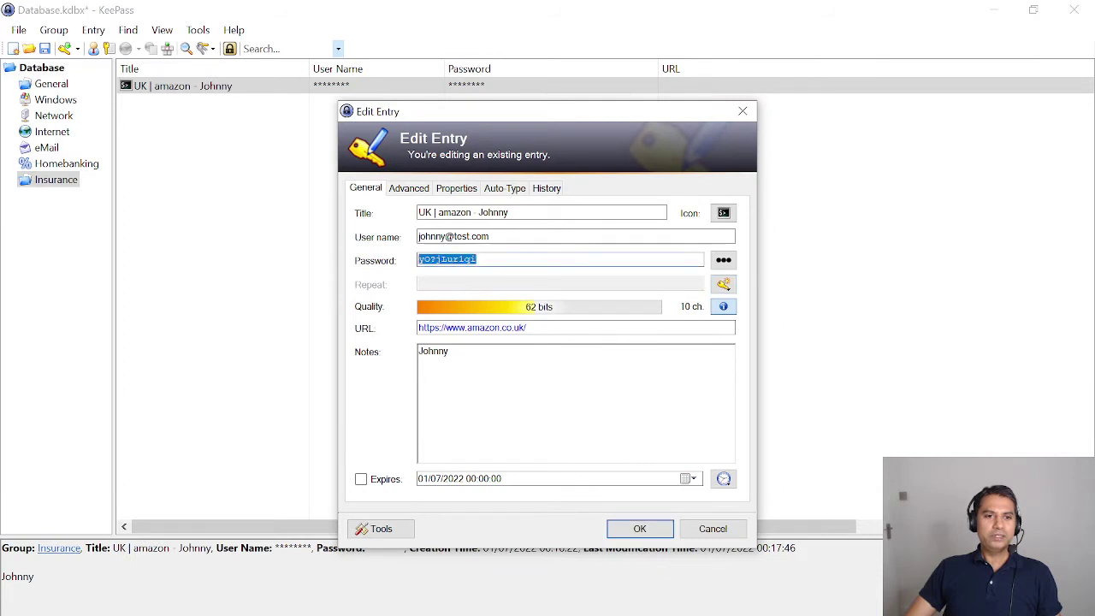
- Generate a 40-character password from upper, lower, digit and special characters, rated 253 bits
left_click(724, 284)
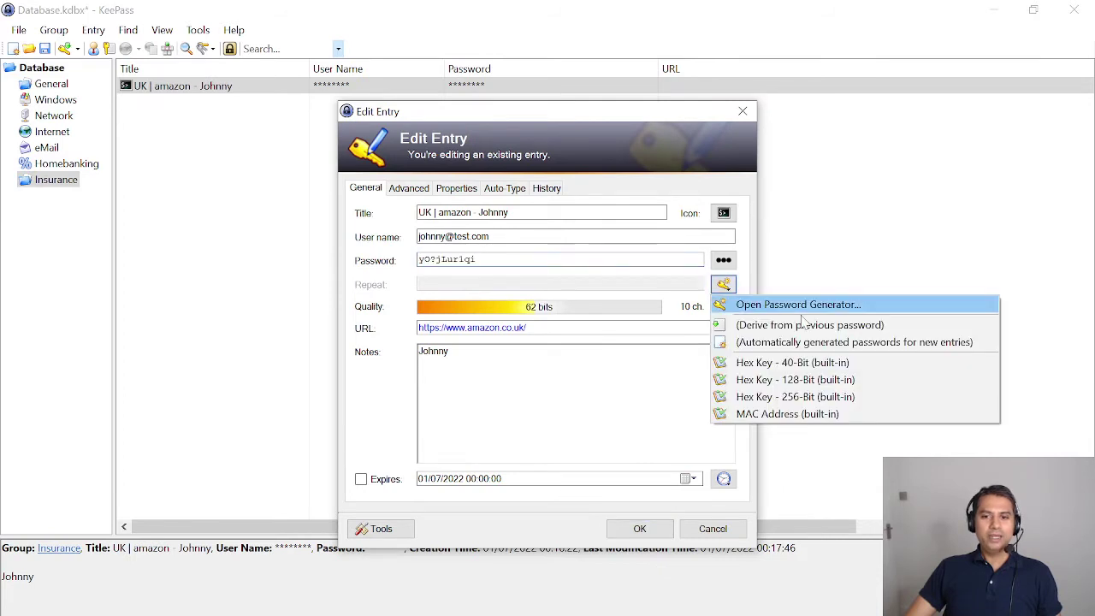
left_click(819, 380)
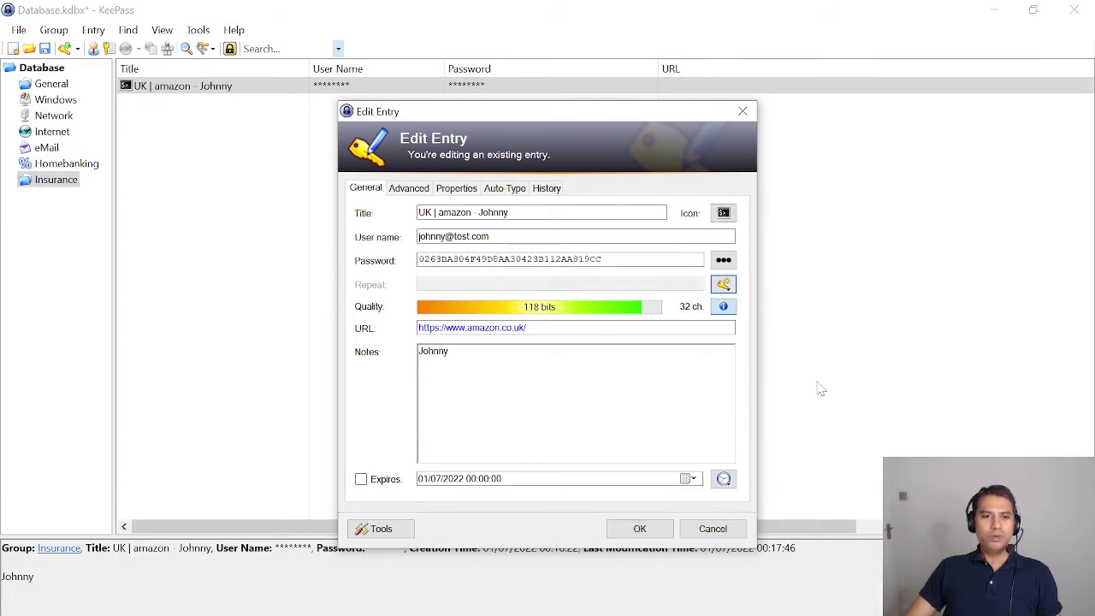
left_click(724, 284)
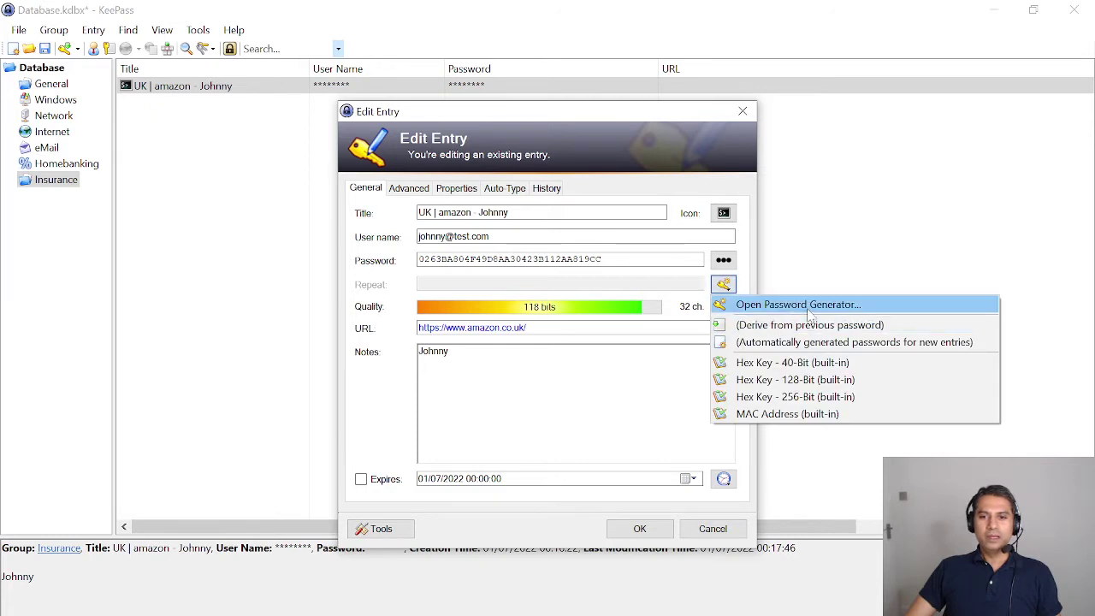
left_click(808, 305)
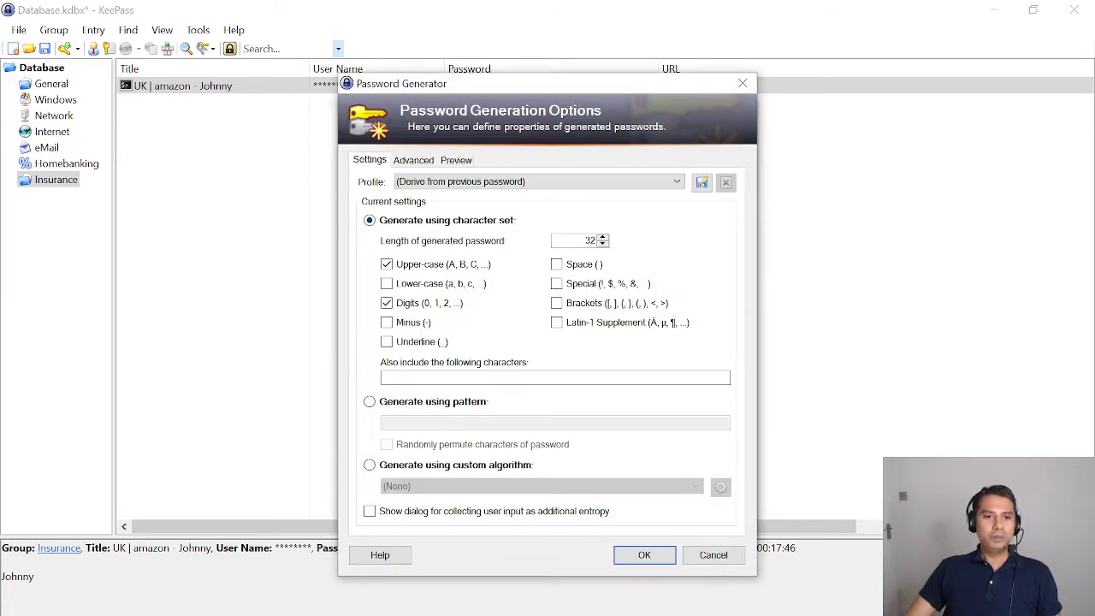
left_click(387, 283)
left_click(557, 284)
left_click_drag(586, 241, 590, 241)
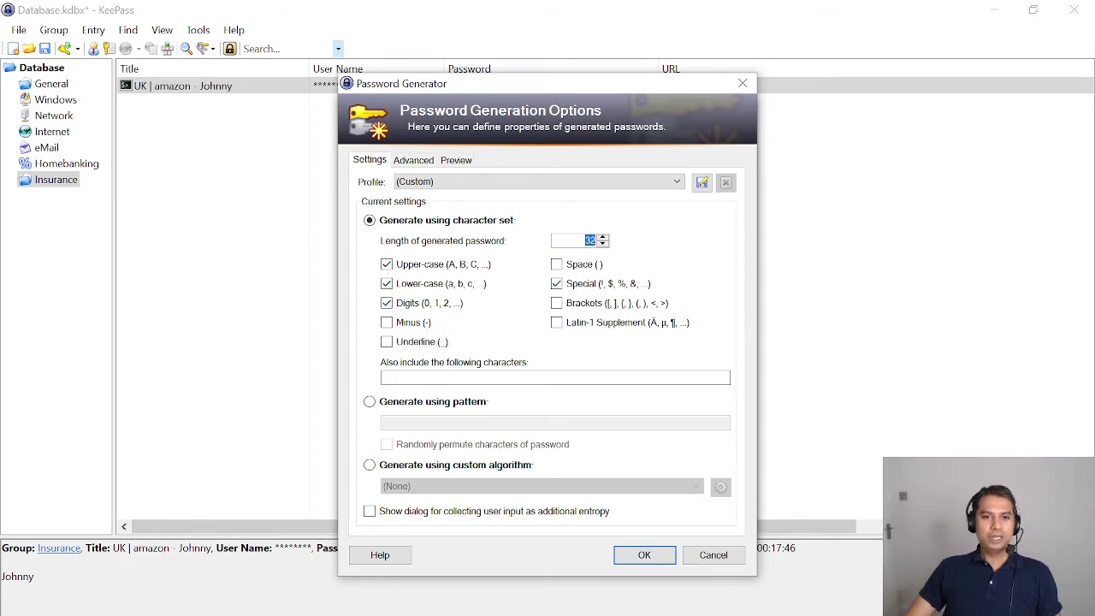
key("BackSpace")
type("40")
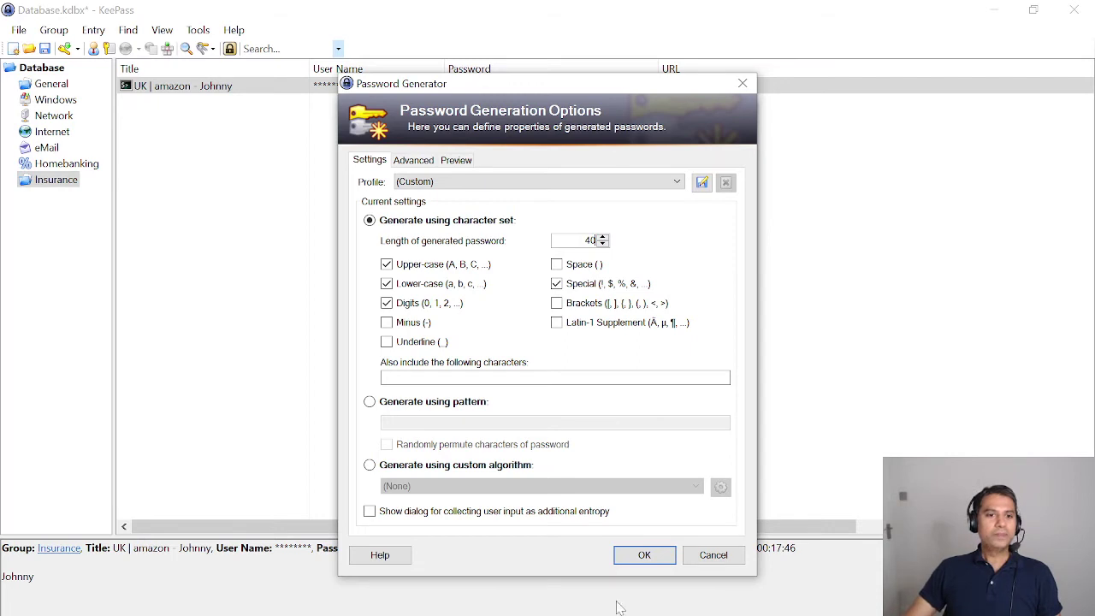
left_click(644, 554)
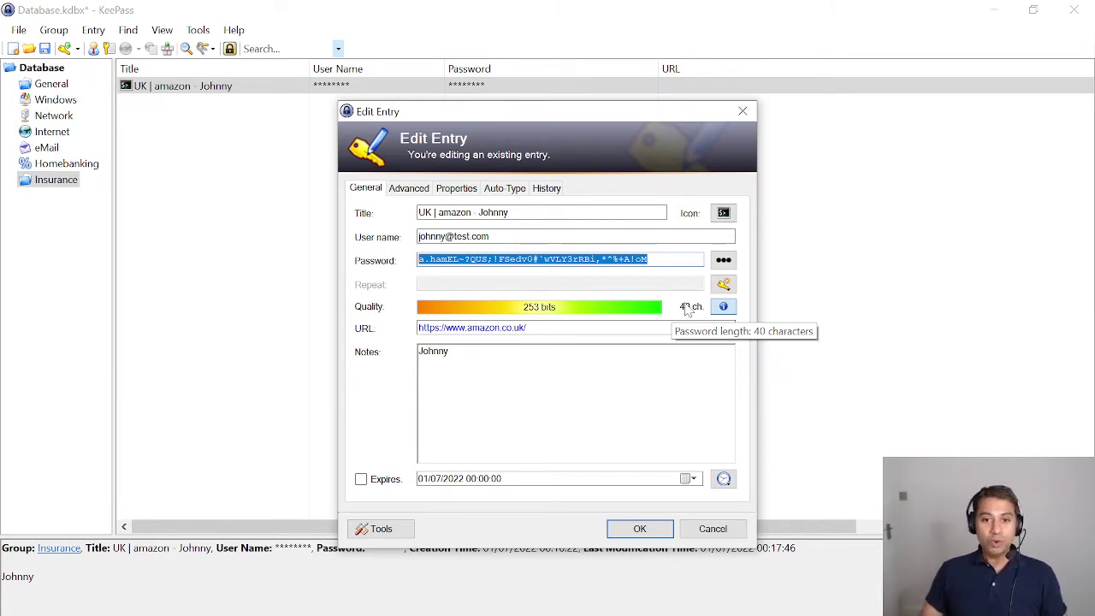
- Replace the password with a simple 12-character test password, close the entry and save the database
key("BackSpace")
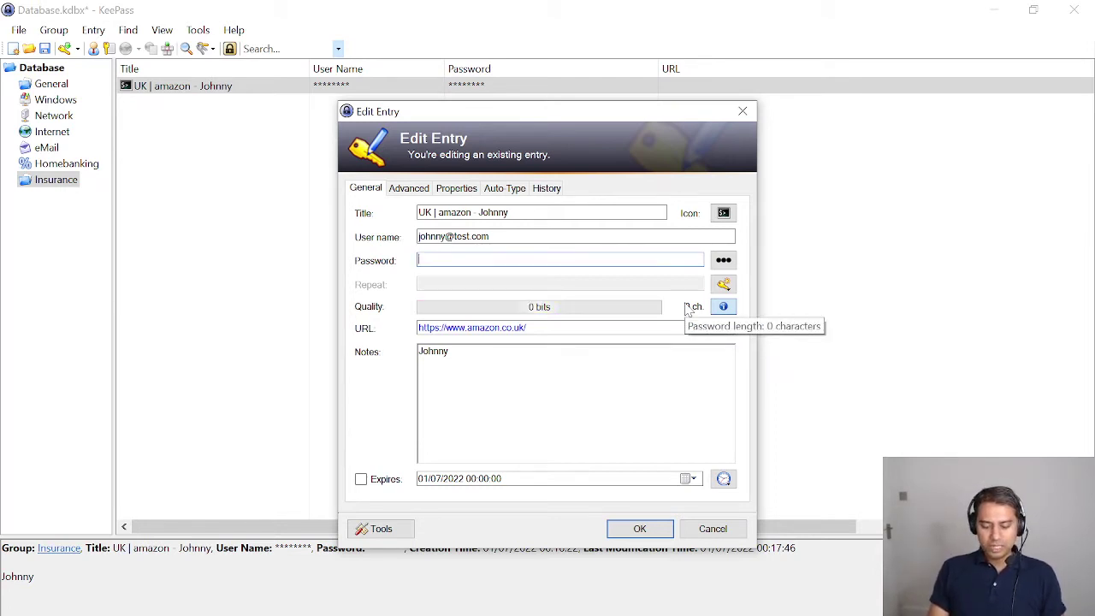
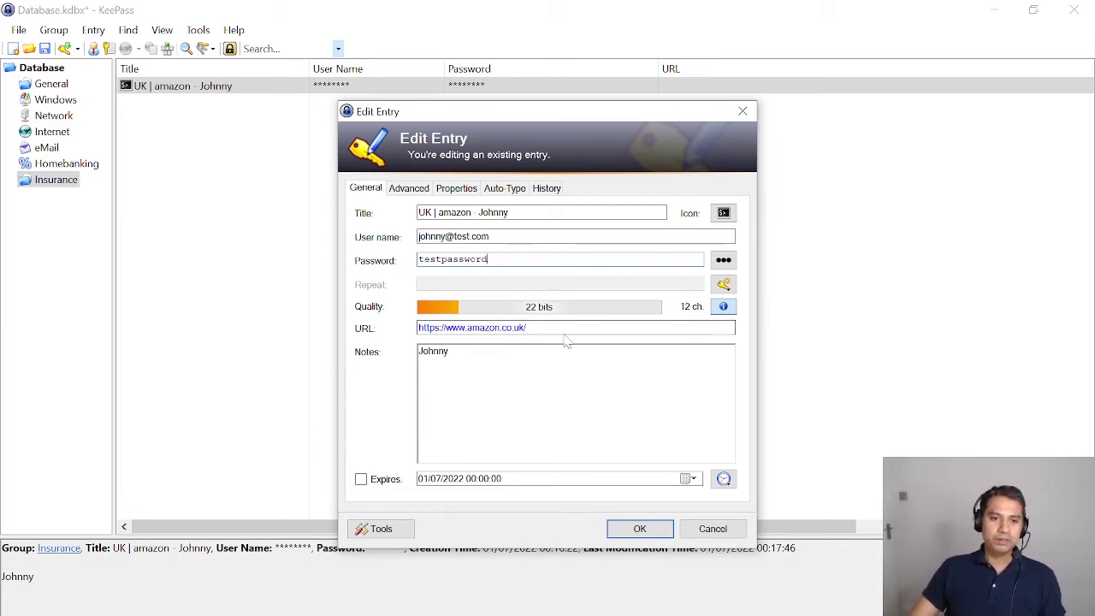
left_click(639, 529)
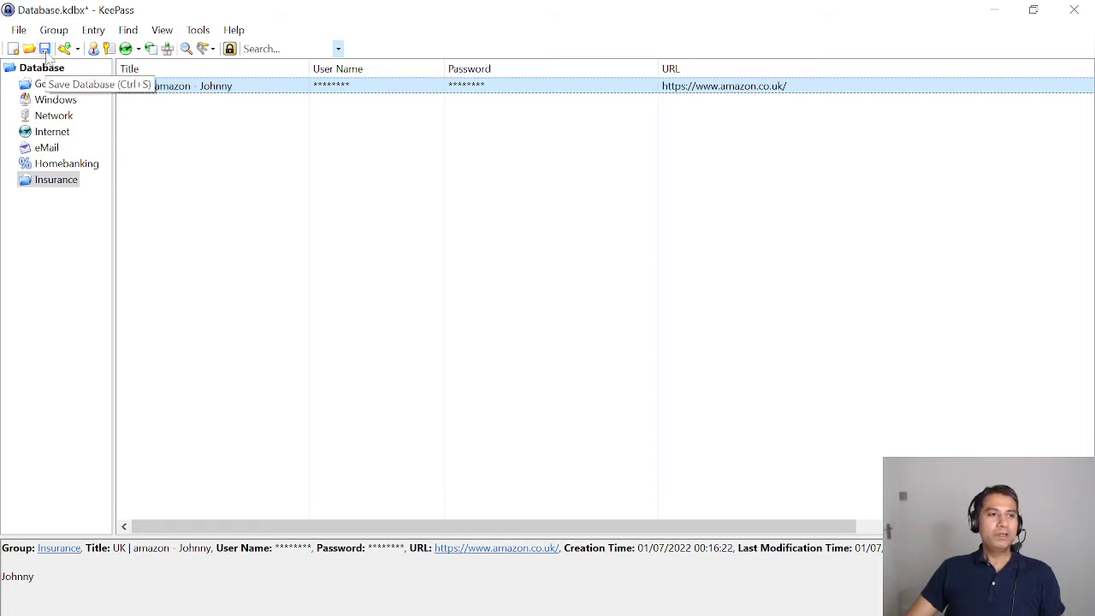
left_click(45, 49)
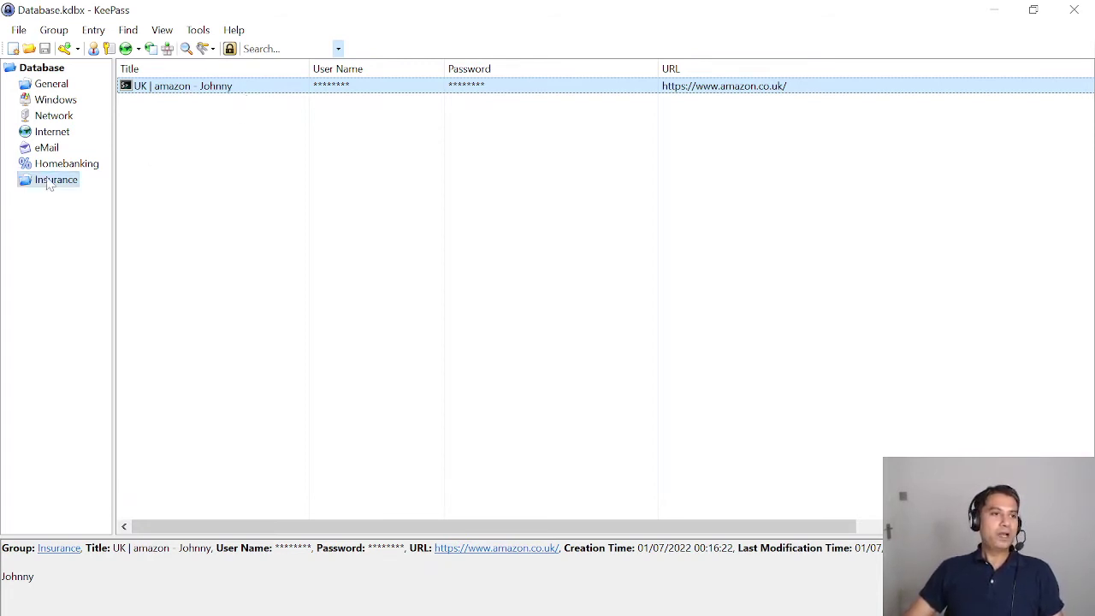
- Start a new entry titled 'IND | Amazon' plus the holder's name, with their amazon.co.in e-mail as user name
left_click(194, 166)
left_click(66, 51)
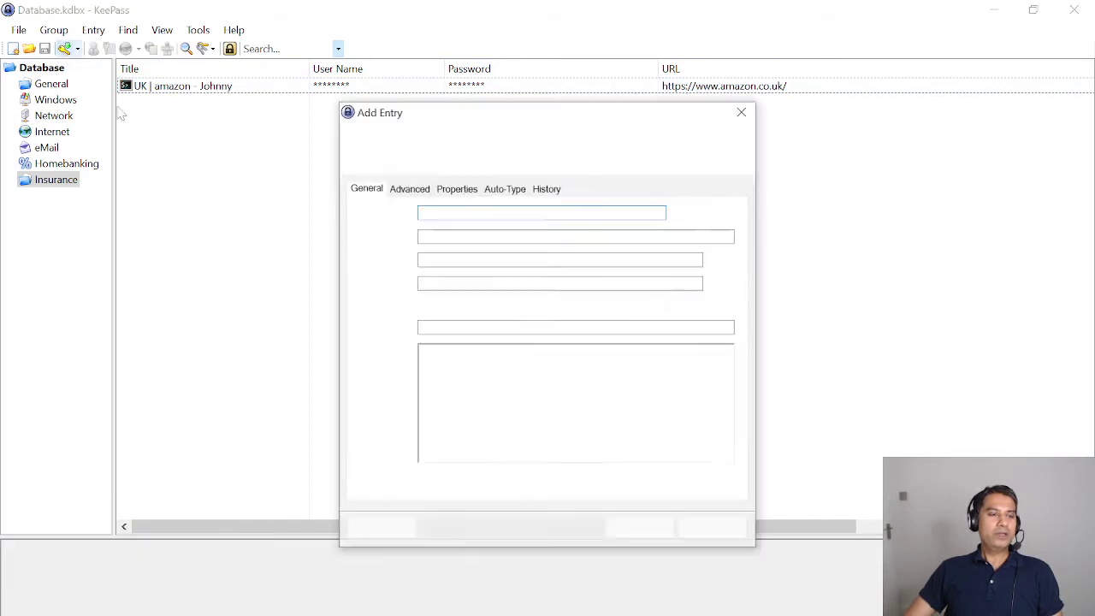
type("IND | A")
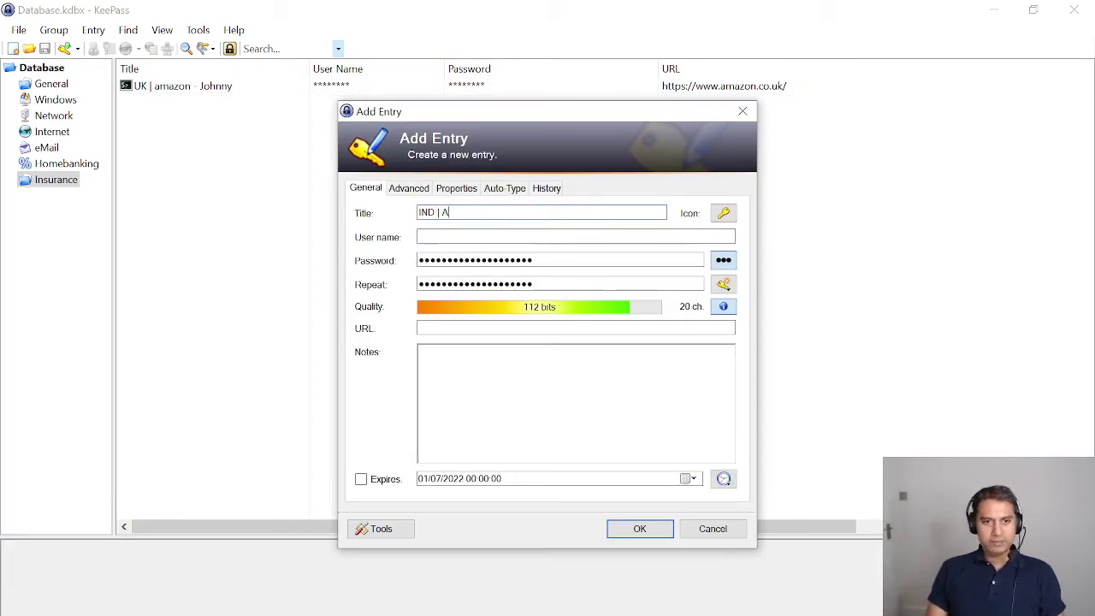
type("mazon")
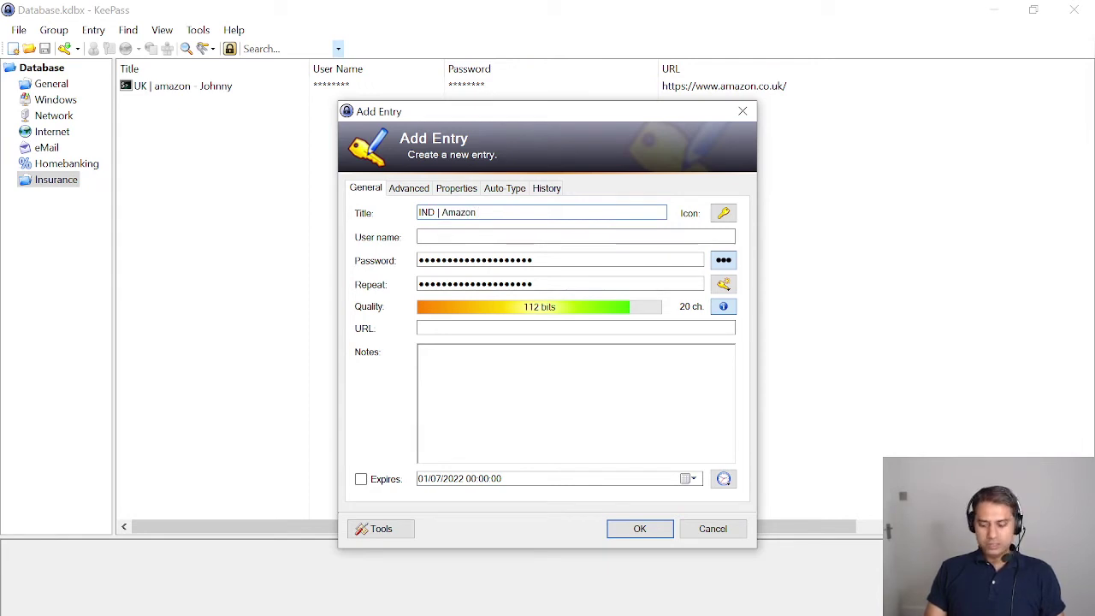
type(" - Johny")
key("Tab")
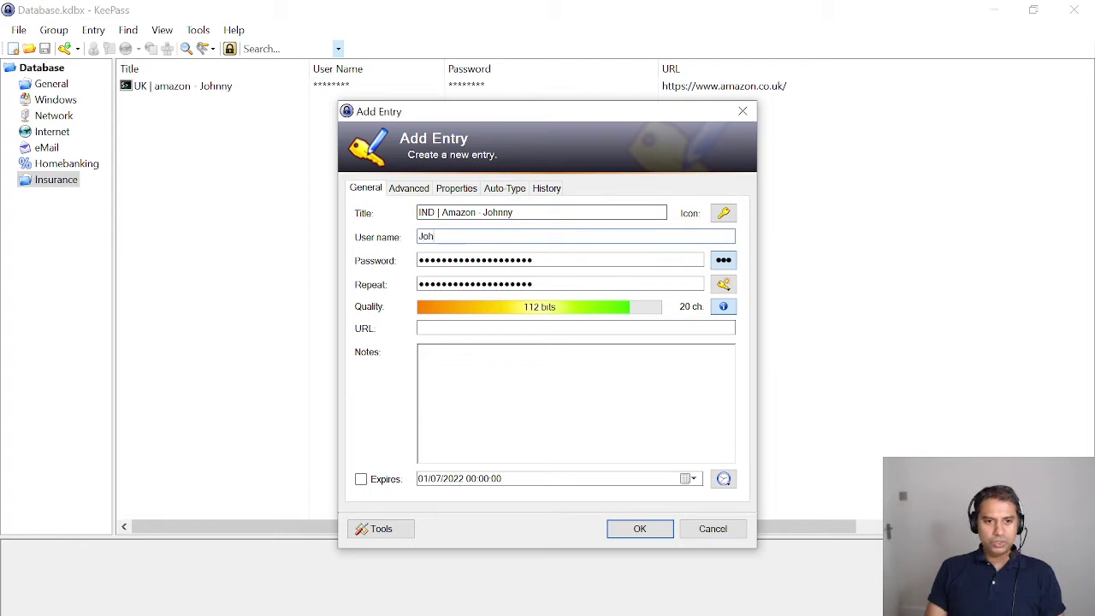
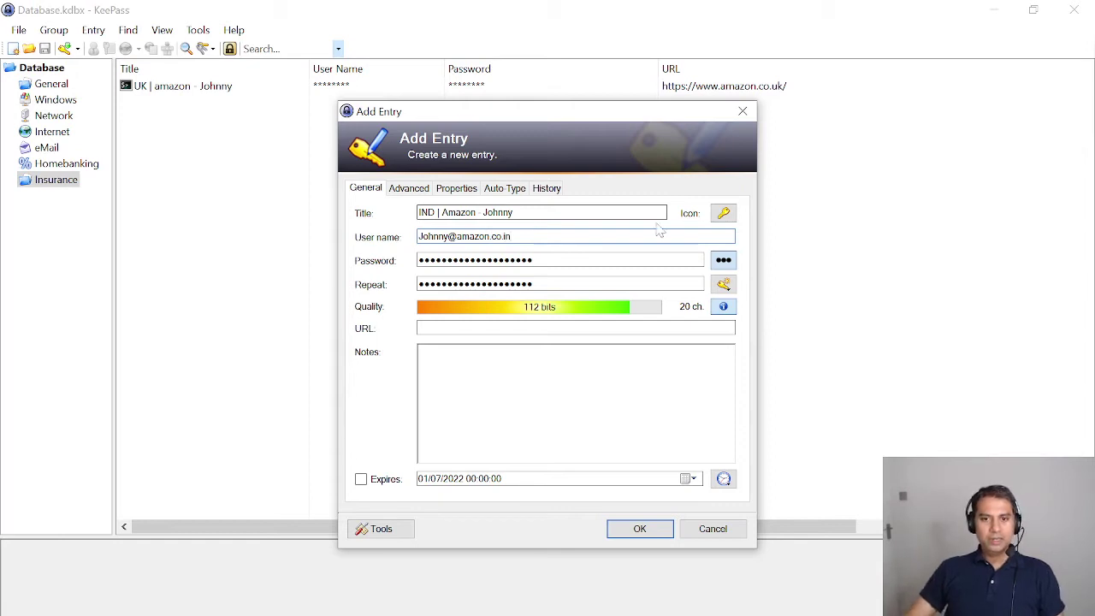
left_click(723, 260)
type("st")
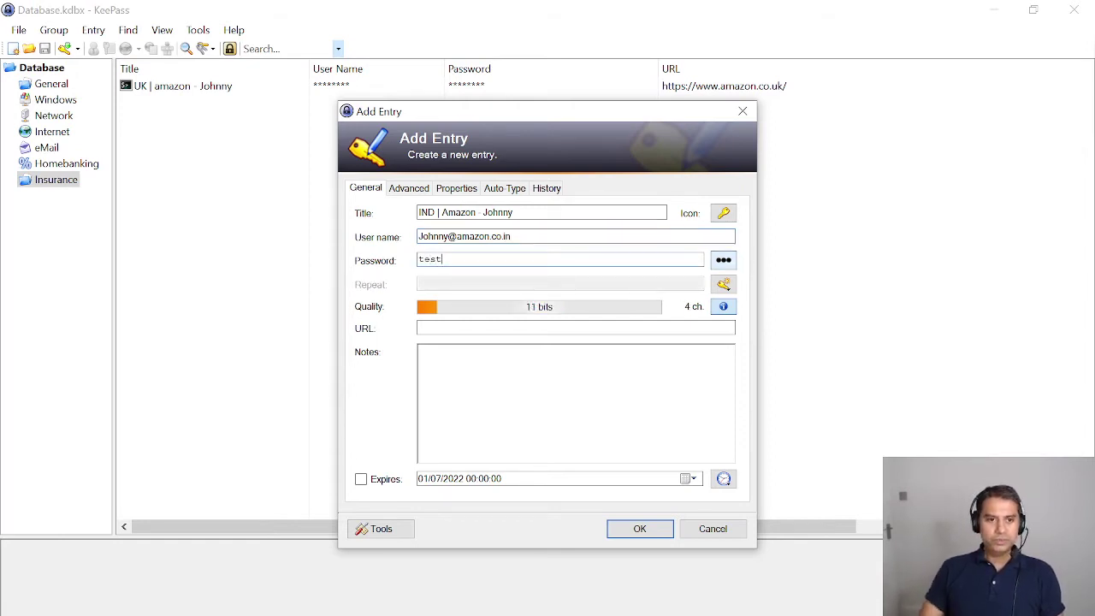
type("2")
key("Tab")
key("Tab")
key("Tab")
key("Tab")
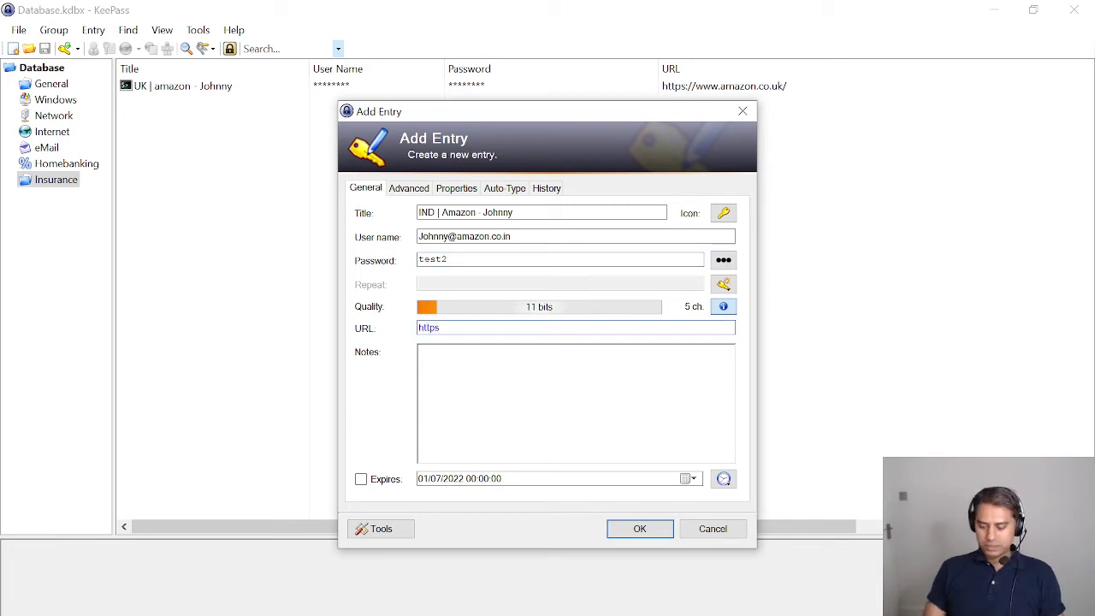
type("https://amazon.co.in")
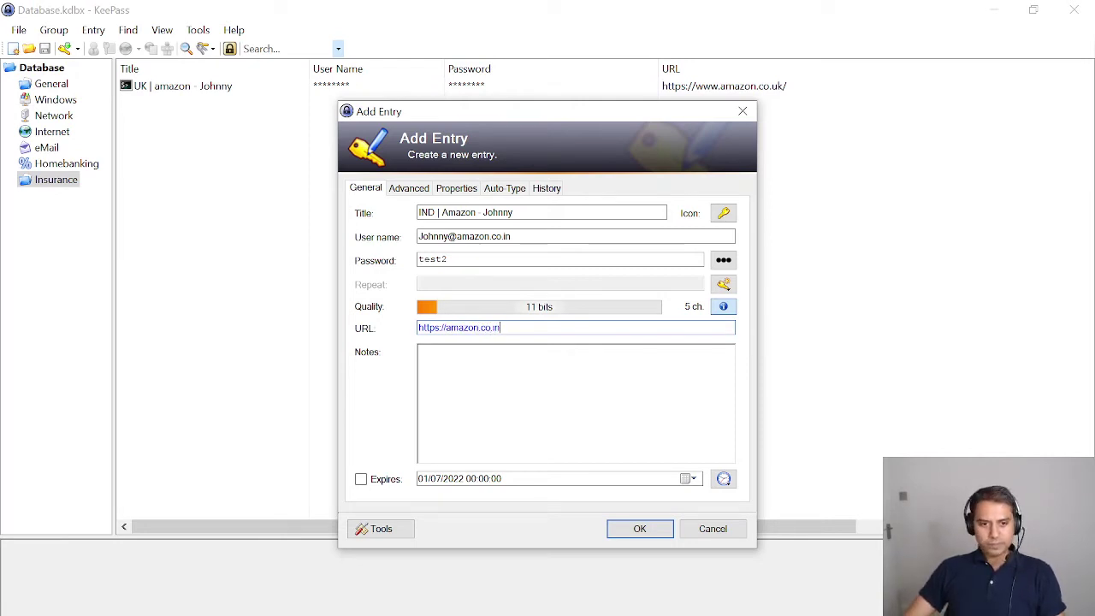
key("Tab")
type("Johnny")
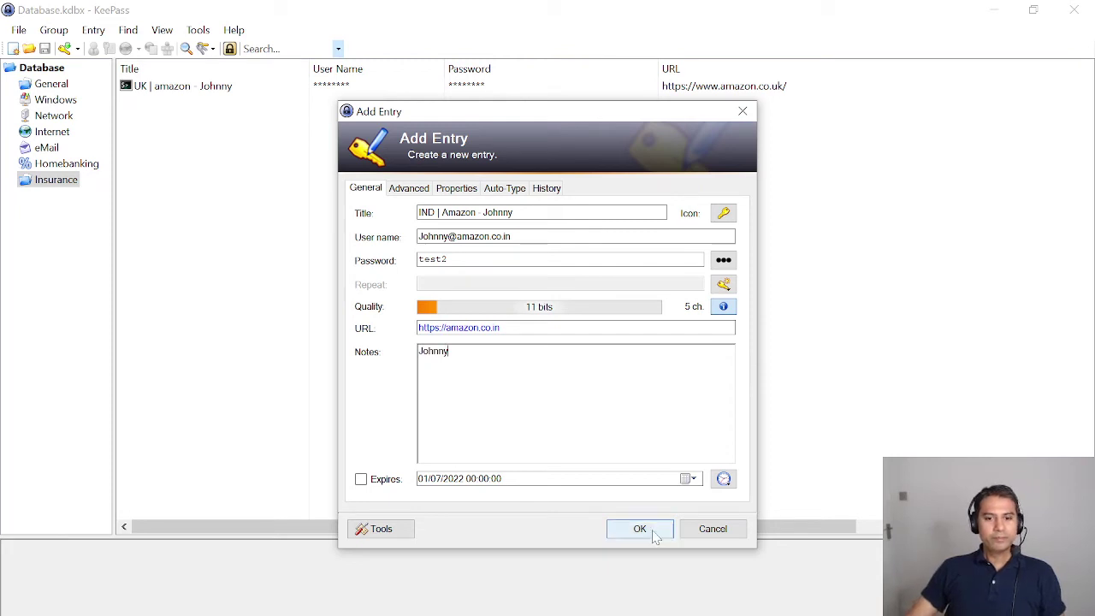
left_click(653, 529)
left_click_drag(757, 526, 543, 530)
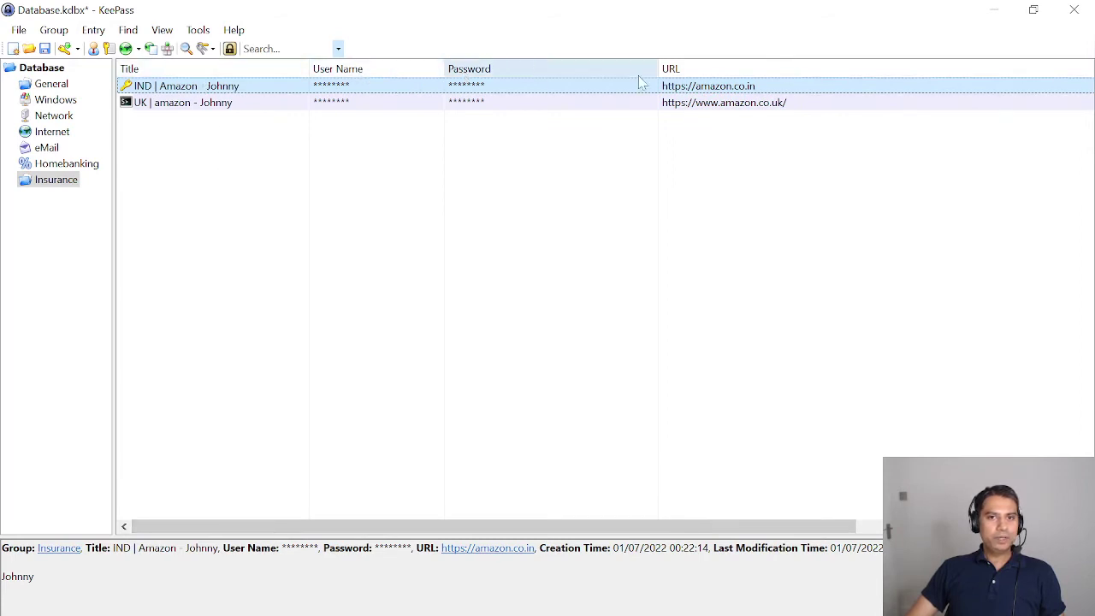
- Narrow the Title, User Name, Password, URL and Notes columns so all fit in view
left_click_drag(744, 528, 966, 528)
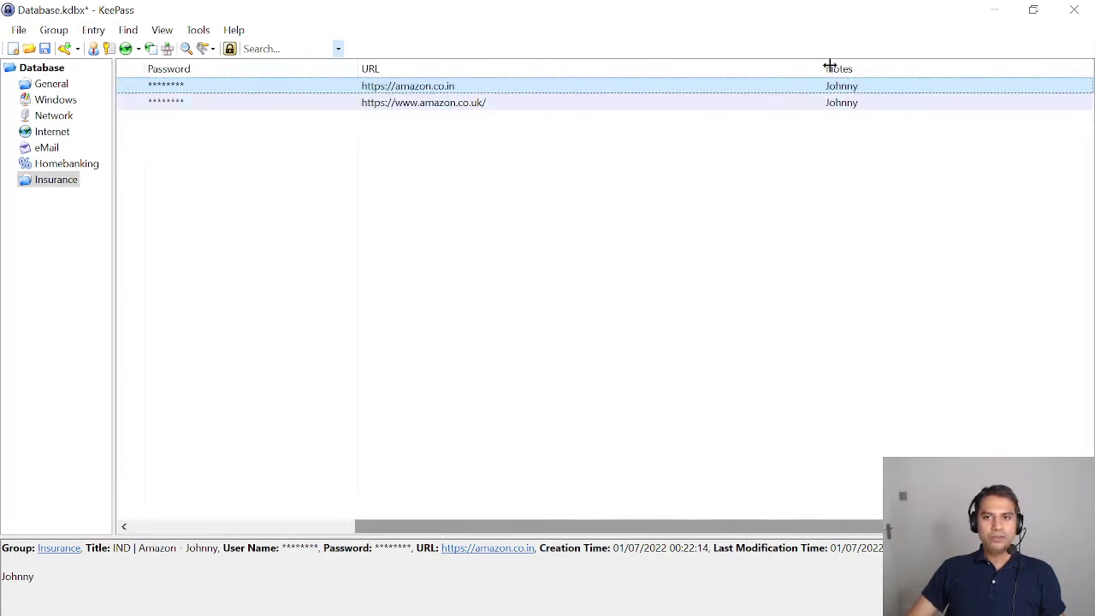
mouse_move(824, 66)
left_mouse_down()
mouse_move(660, 66)
mouse_move(826, 66)
left_mouse_up()
left_click_drag(660, 67, 562, 69)
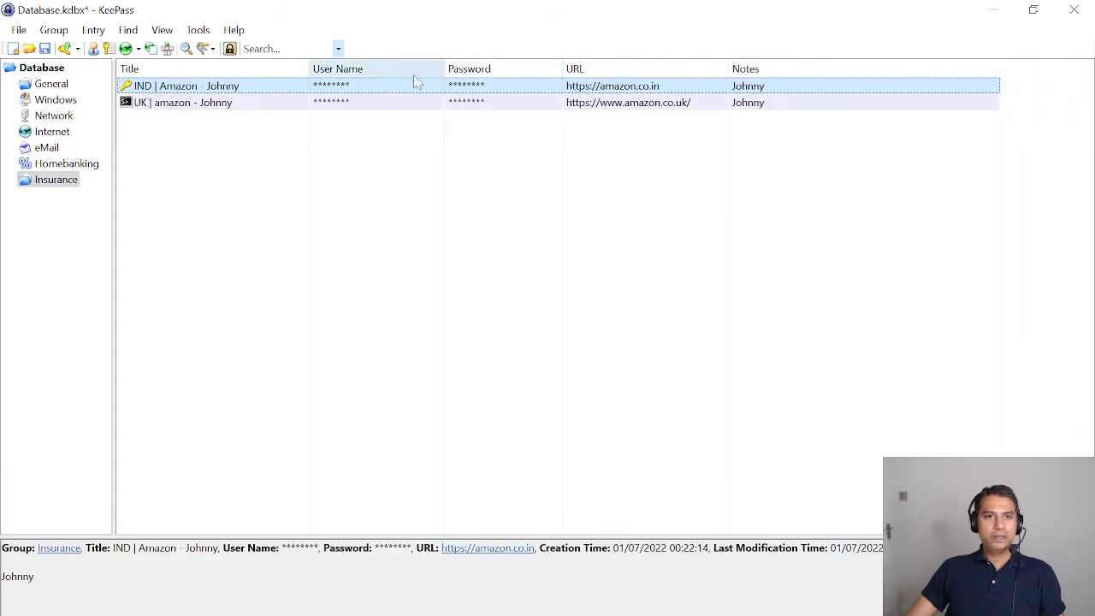
left_click_drag(439, 68, 405, 68)
left_click_drag(306, 68, 288, 69)
left_click(156, 171)
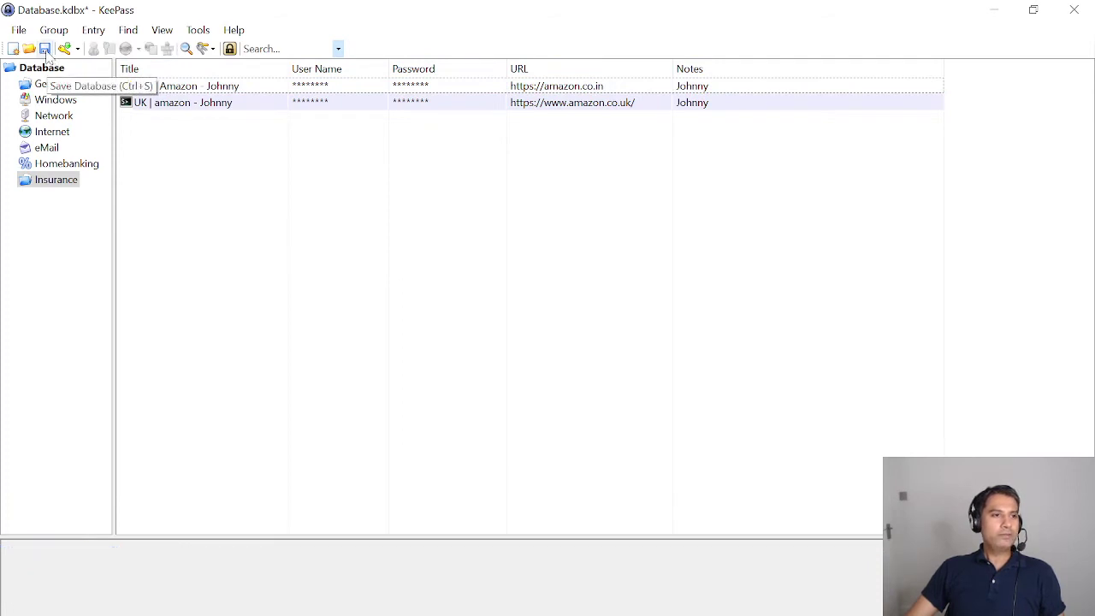
- Save the database and select the IND and UK Amazon entries in the Insurance group
left_click(47, 53)
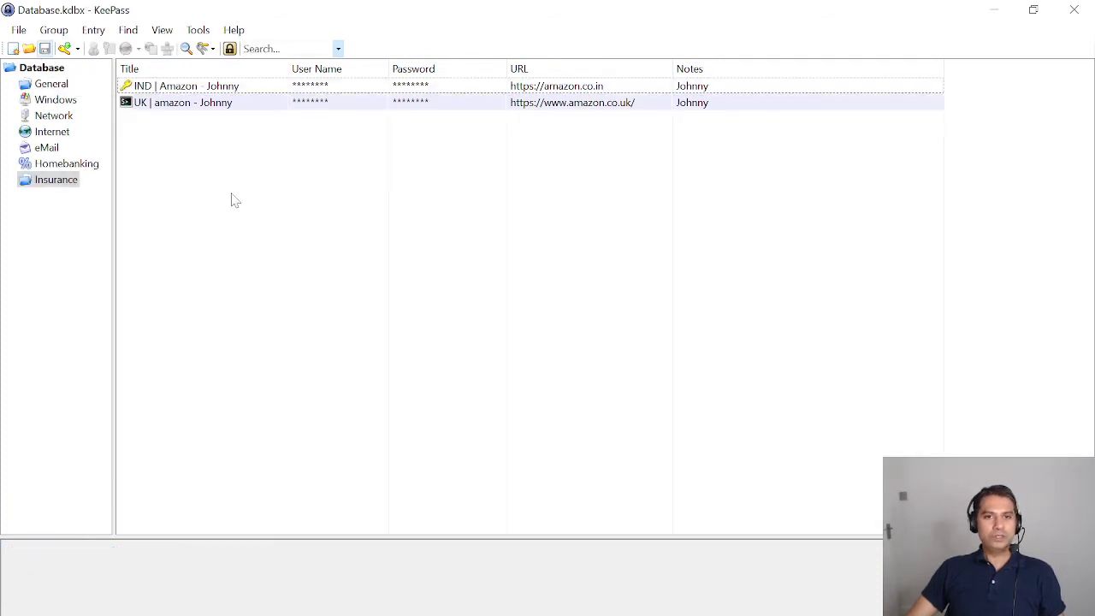
left_click(202, 91)
left_click(203, 102)
left_click(68, 180)
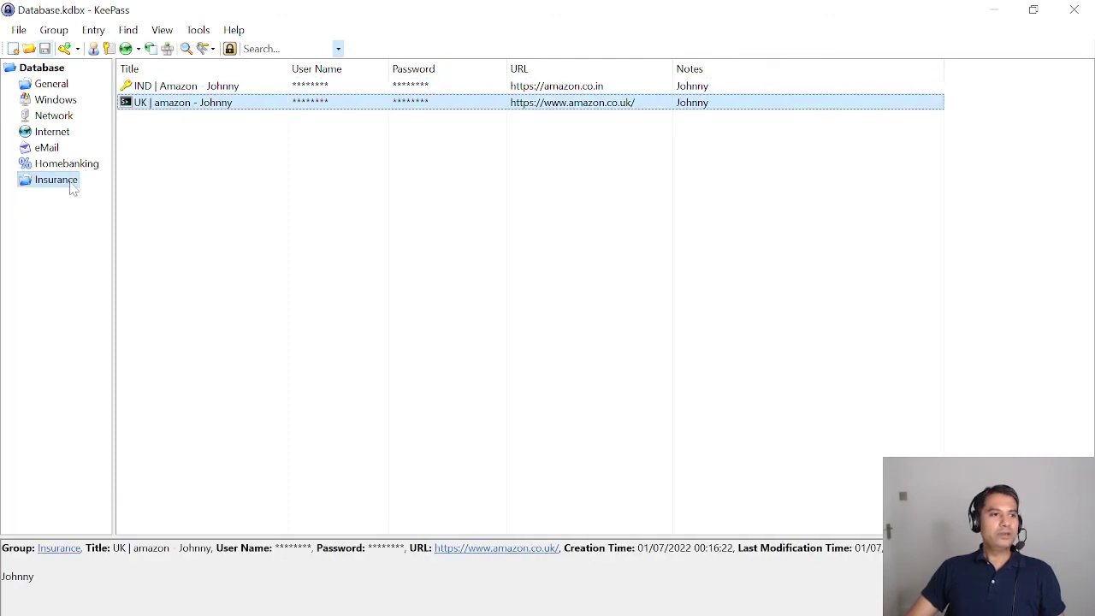
- Rename the Insurance group to 'Shopping', save the database, and select both Amazon entries
key("F2")
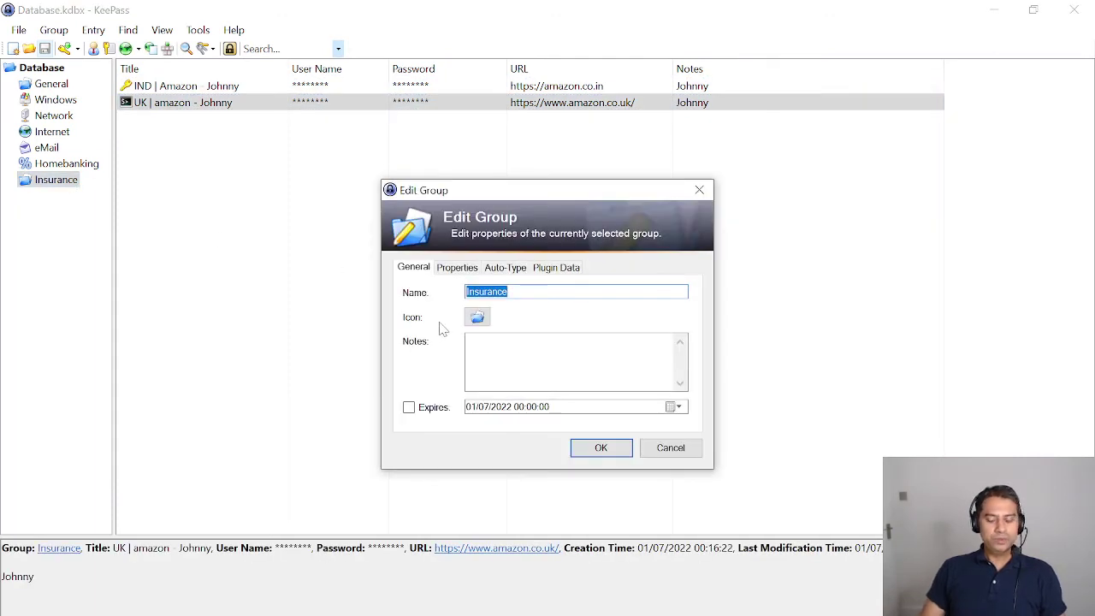
type("Shopping")
left_click(586, 448)
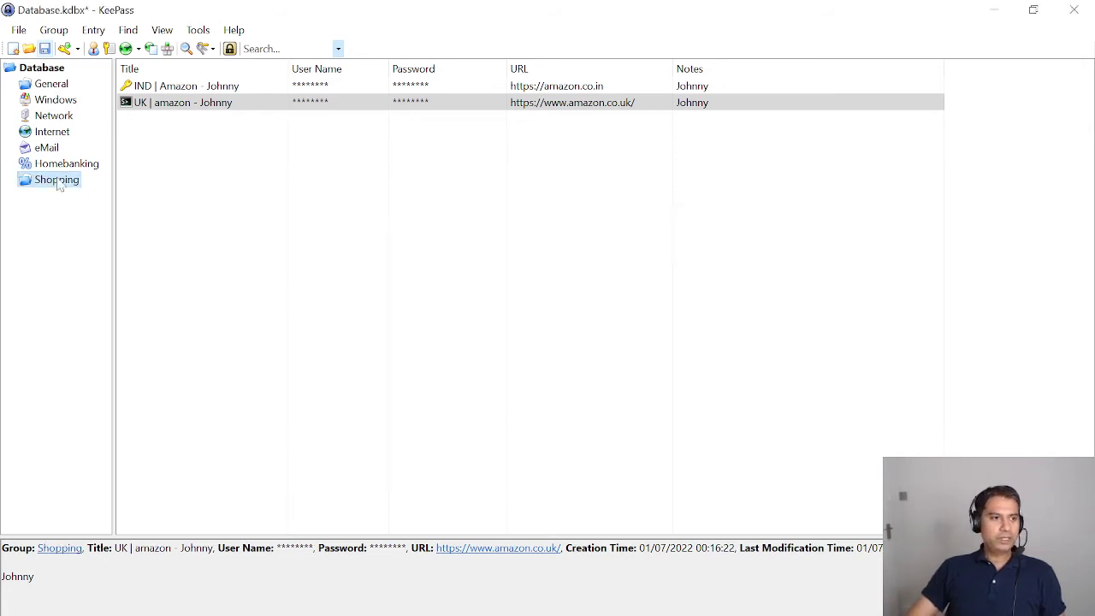
left_click(45, 49)
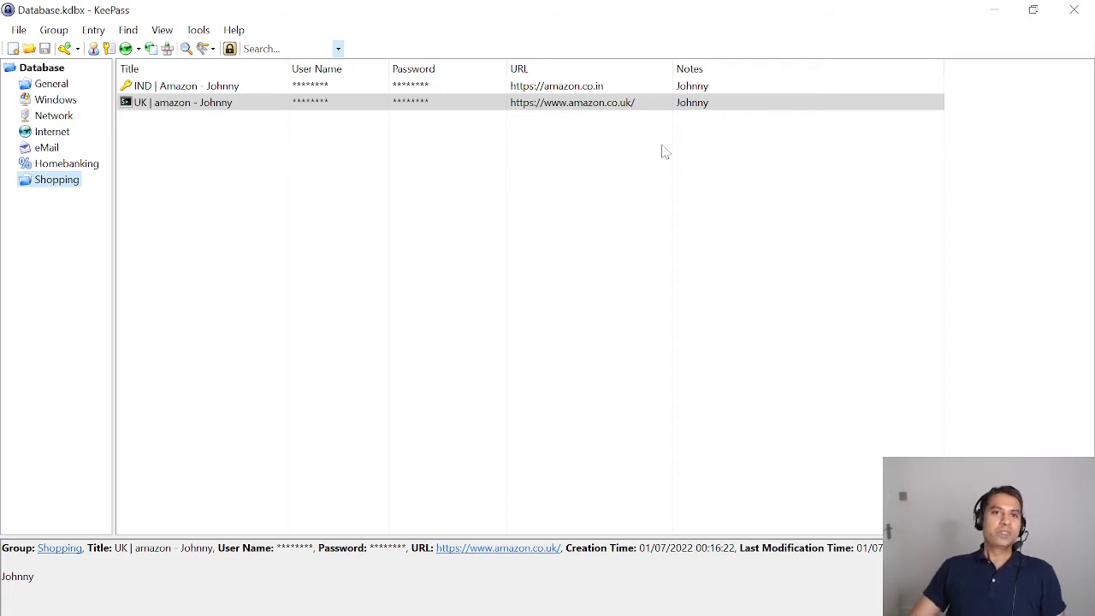
left_click(556, 104)
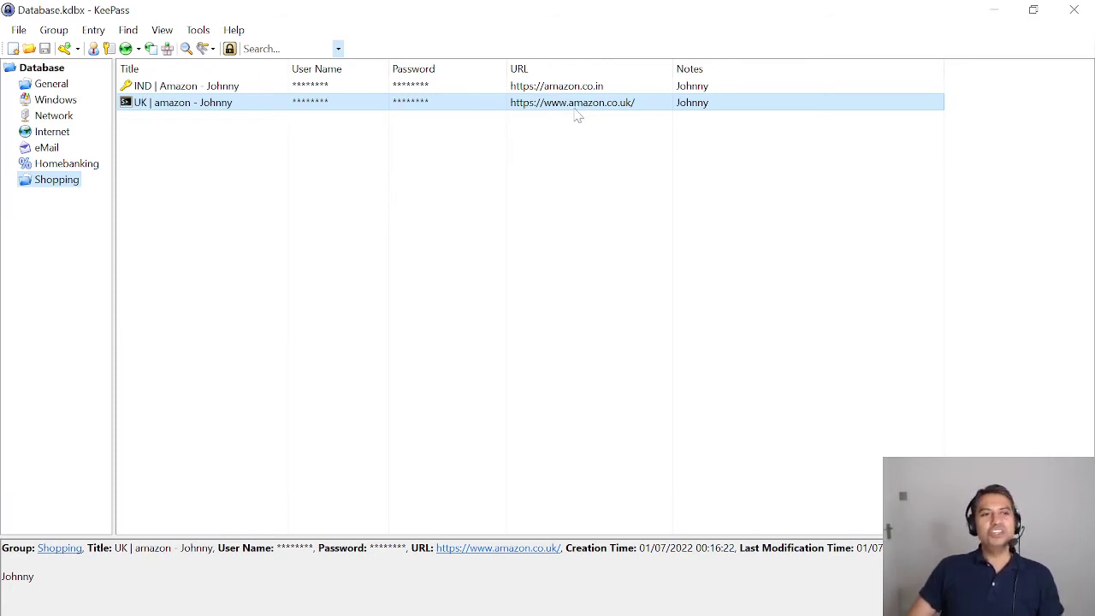
left_click(200, 87)
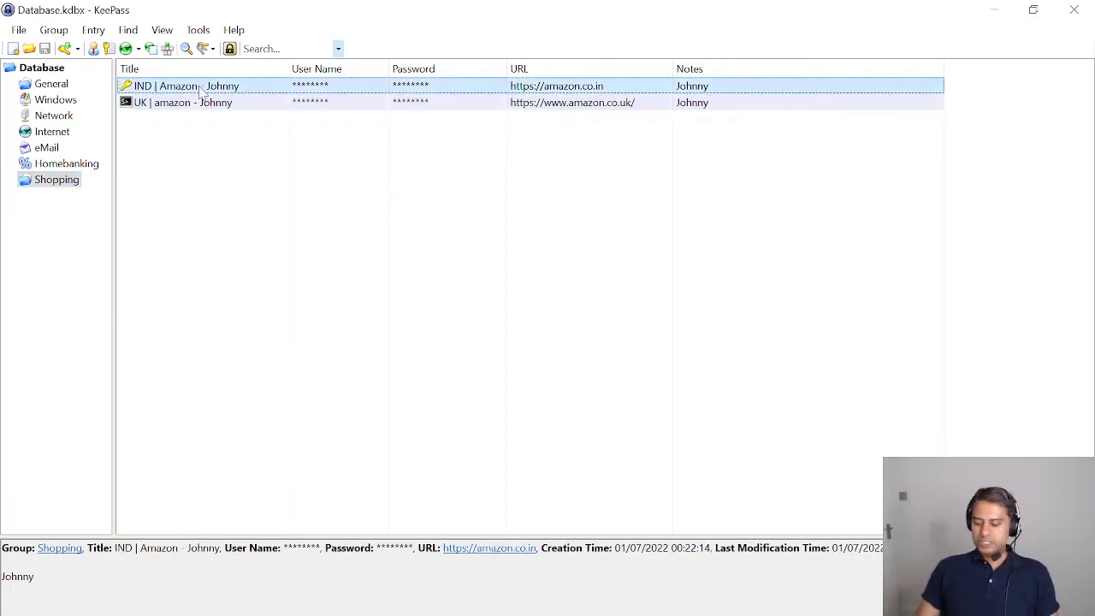
- Move the IND Amazon entry to the Recycle Bin and duplicate the UK entry without its history
key("Delete")
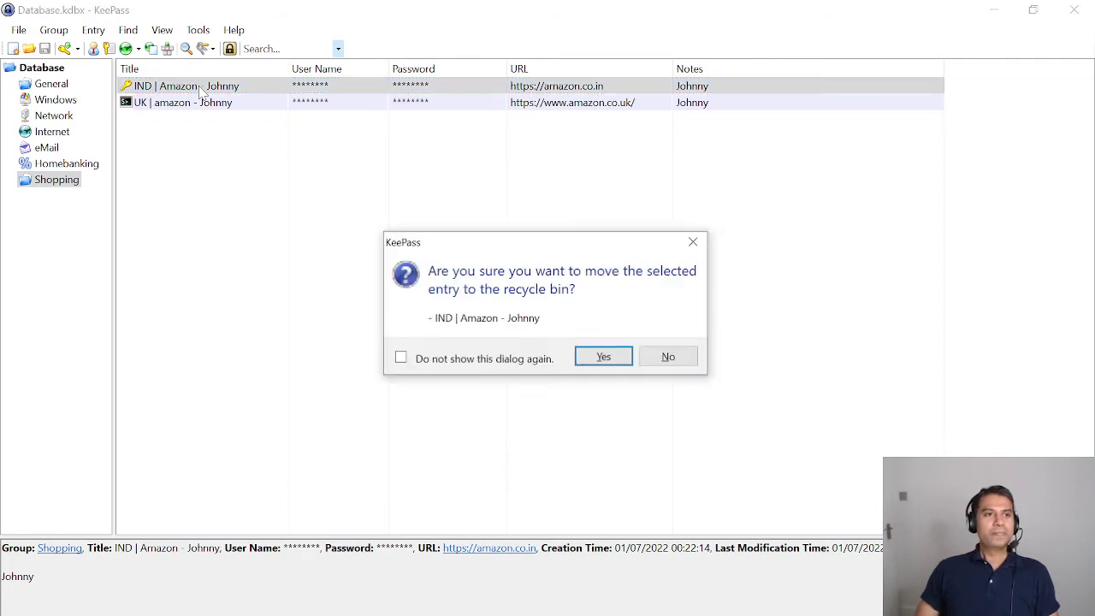
left_click(613, 359)
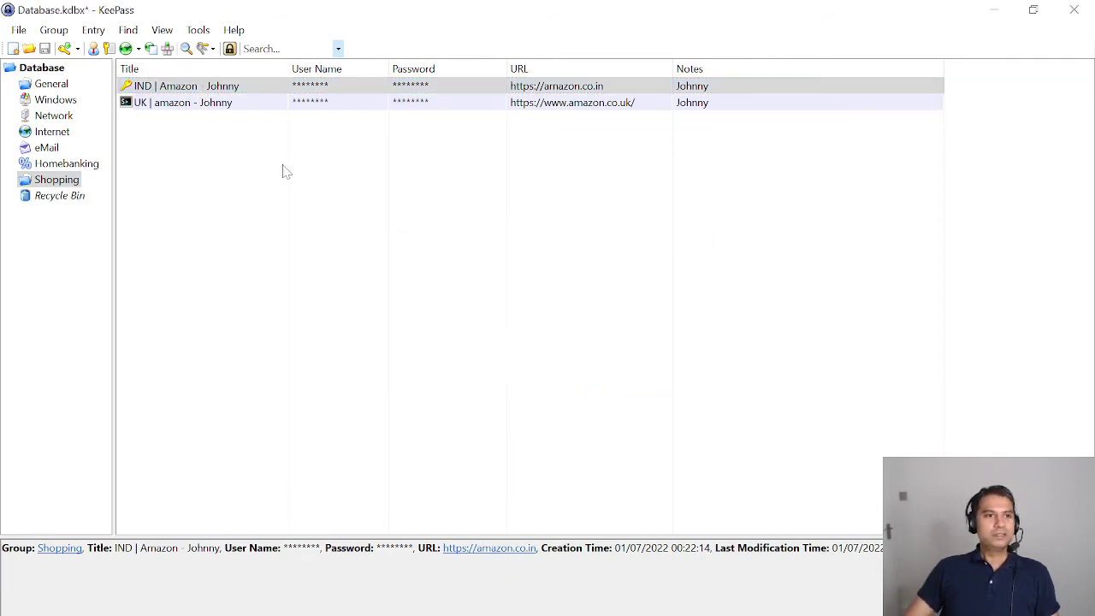
left_click(220, 89)
right_click(220, 89)
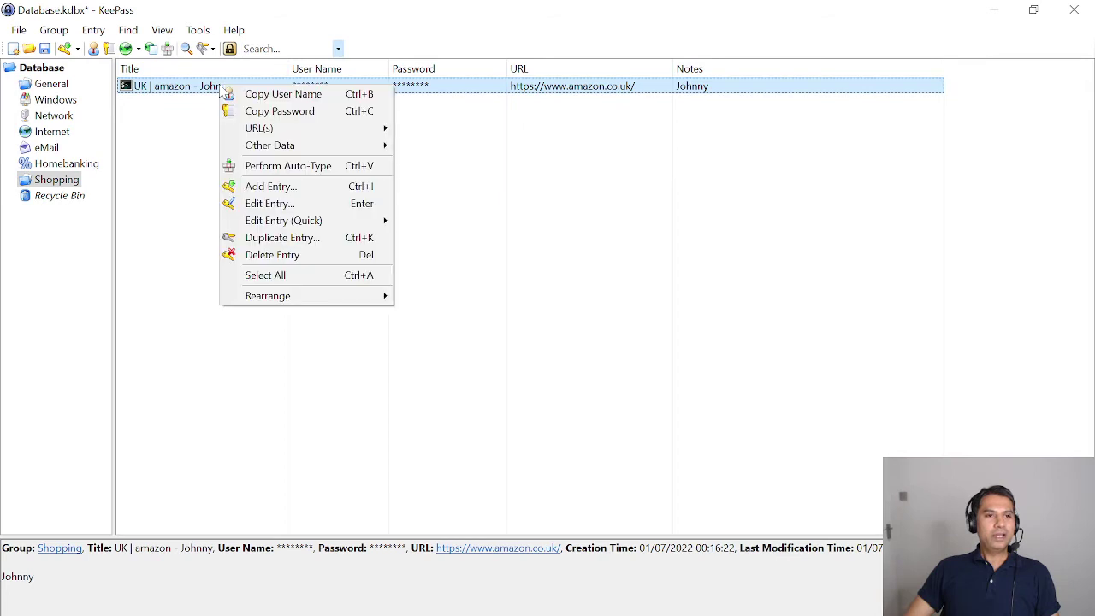
left_click(310, 239)
left_click(458, 373)
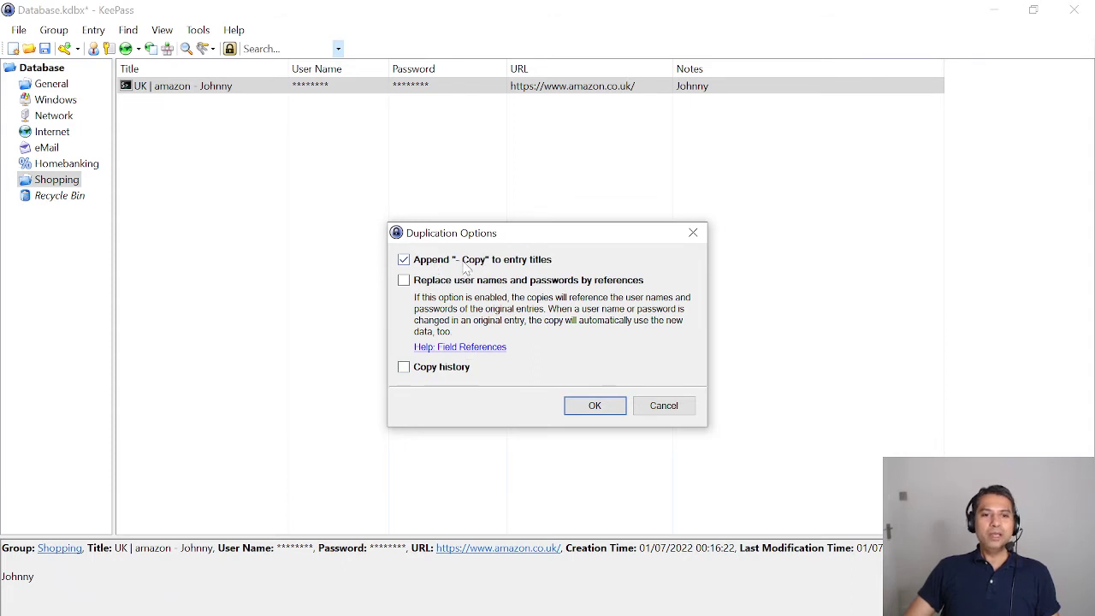
left_click(589, 406)
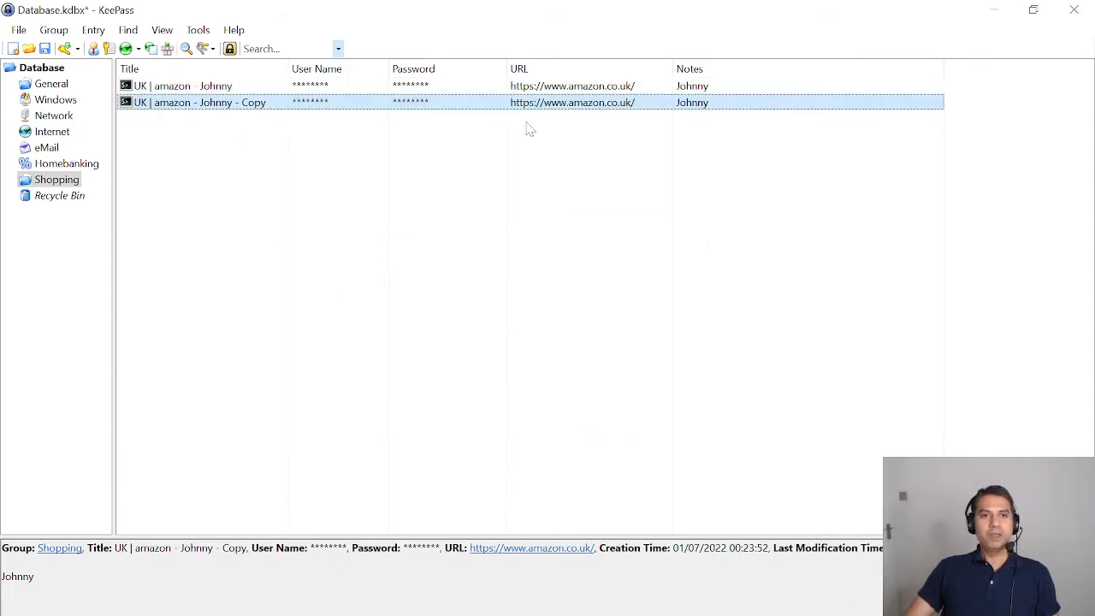
- Retitle the copied entry from UK to 'IND | amazon' with the holder's name, dropping '- Copy'
double_click(278, 103)
double_click(425, 212)
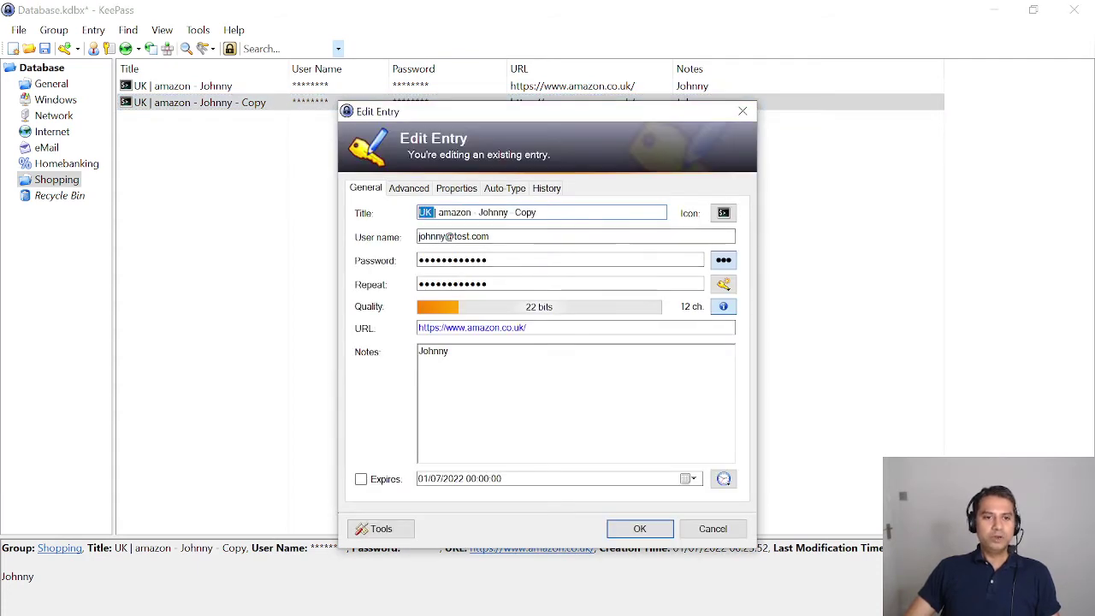
type("IND")
key("End")
key("BackSpace")
key("BackSpace")
key("BackSpace")
key("BackSpace")
key("BackSpace")
key("BackSpace")
key("BackSpace")
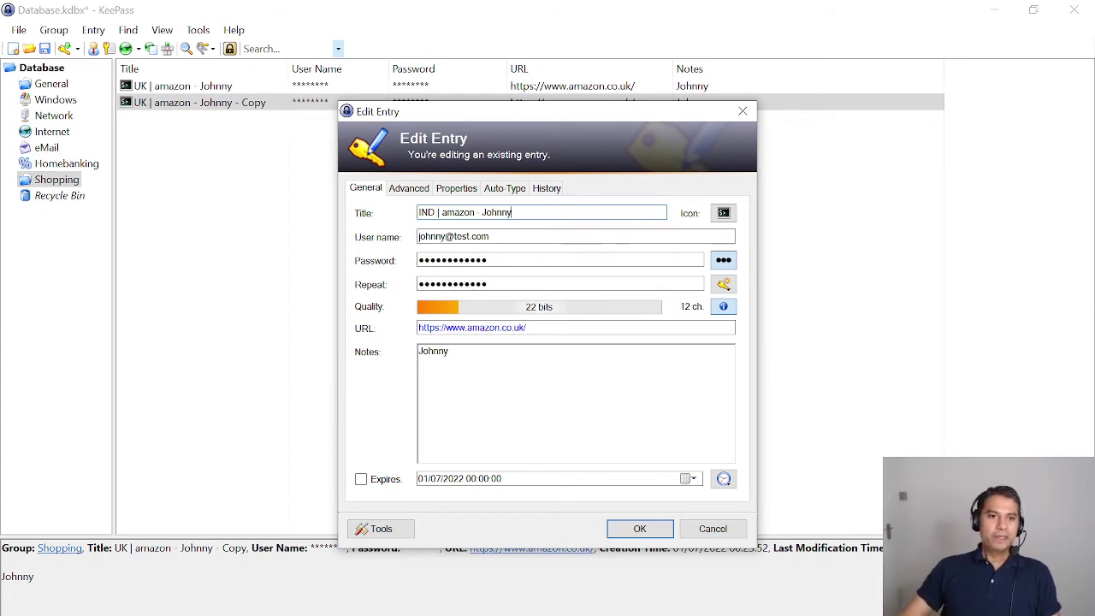
- Change the user name to end in .co.in and the URL to amazon.co.in, then save the entry
double_click(479, 236)
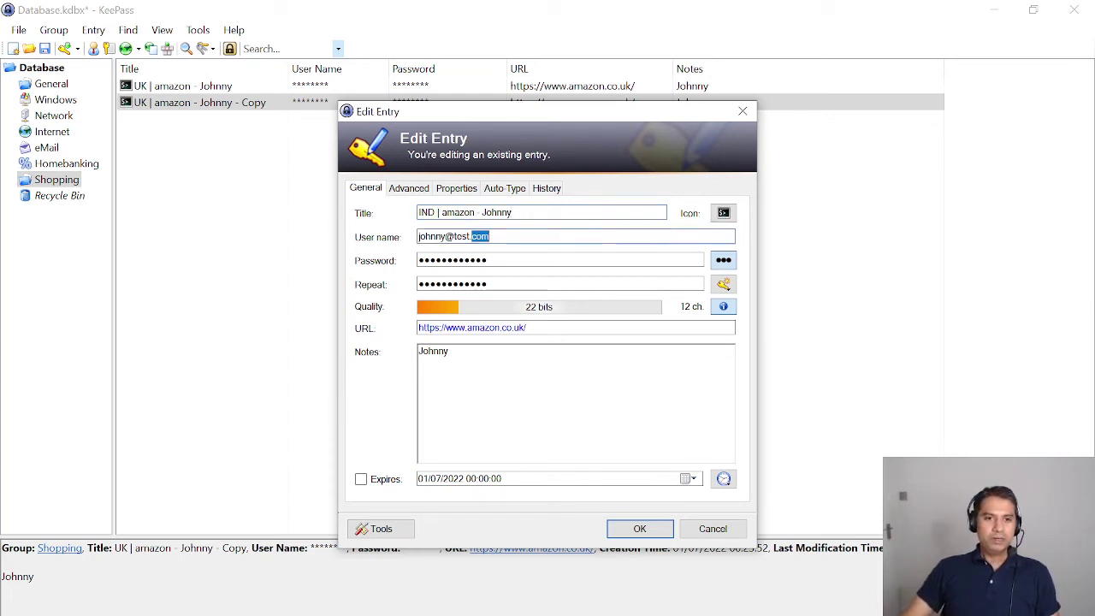
type("co")
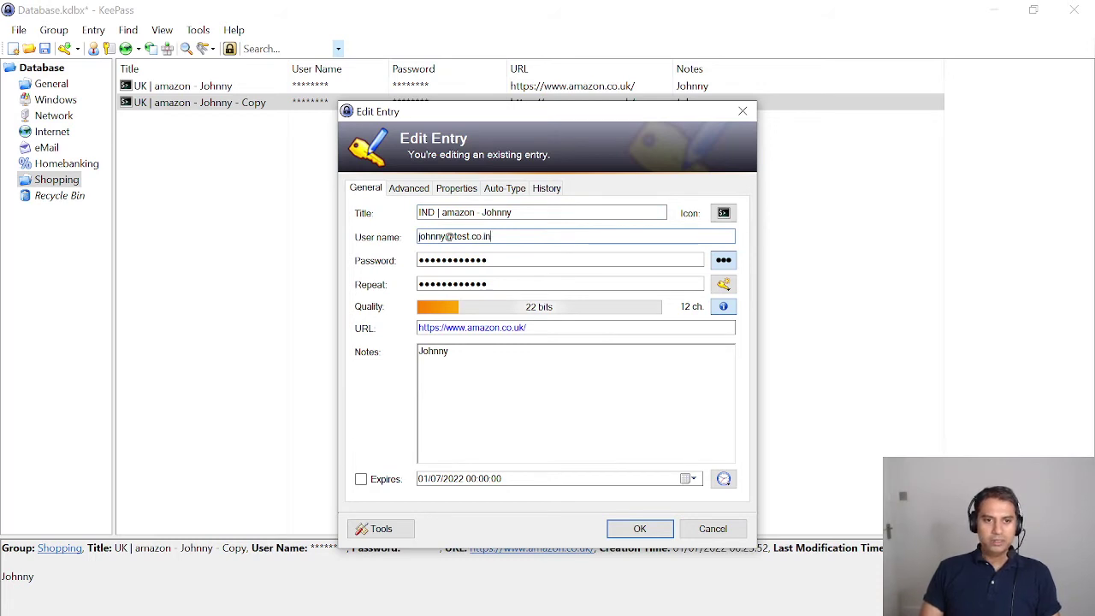
left_click_drag(514, 328, 618, 327)
type("in")
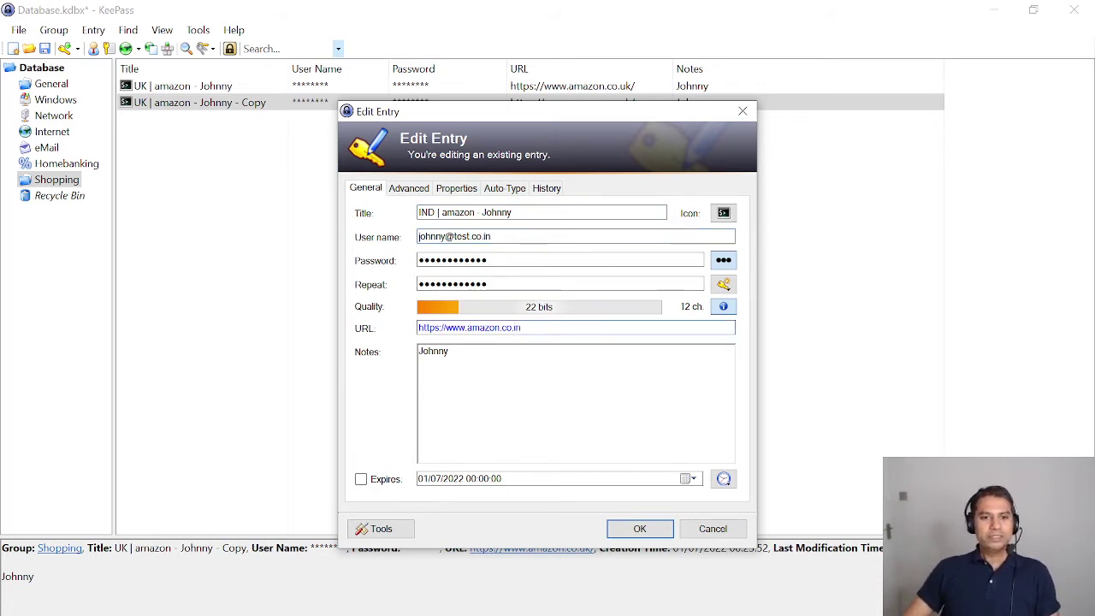
left_click(640, 528)
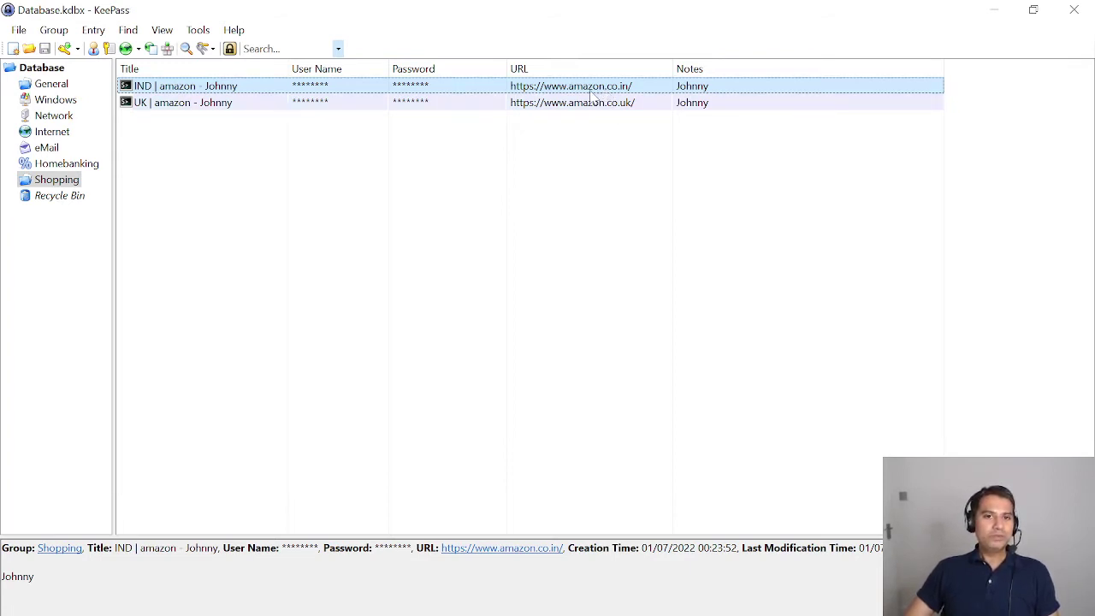
left_click(369, 615)
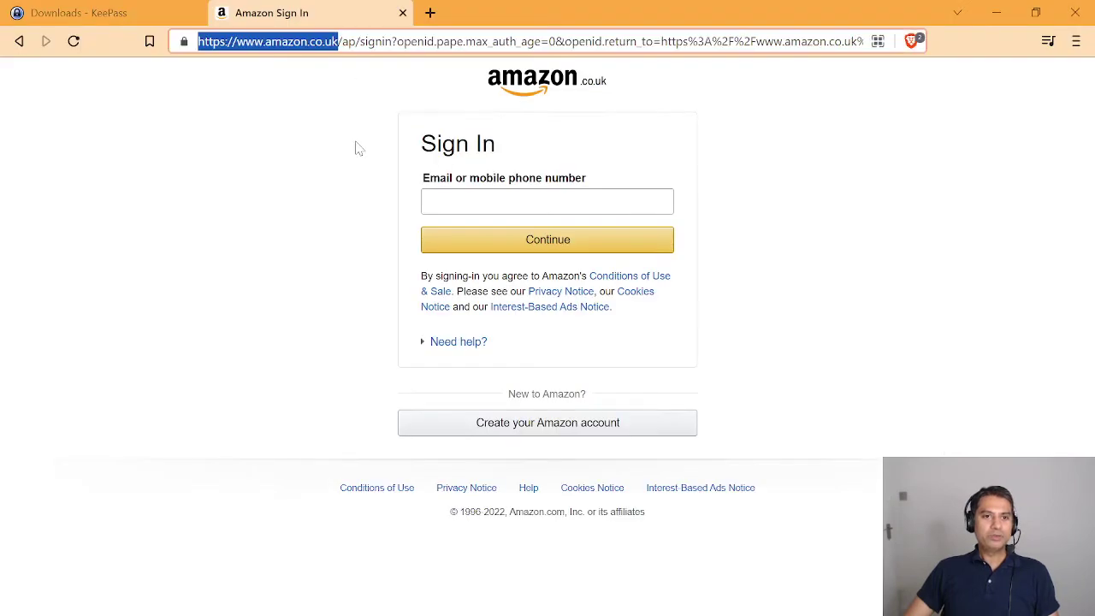
- Return to KeePass and select the IND Amazon entry in the Shopping group
key("alt+Tab")
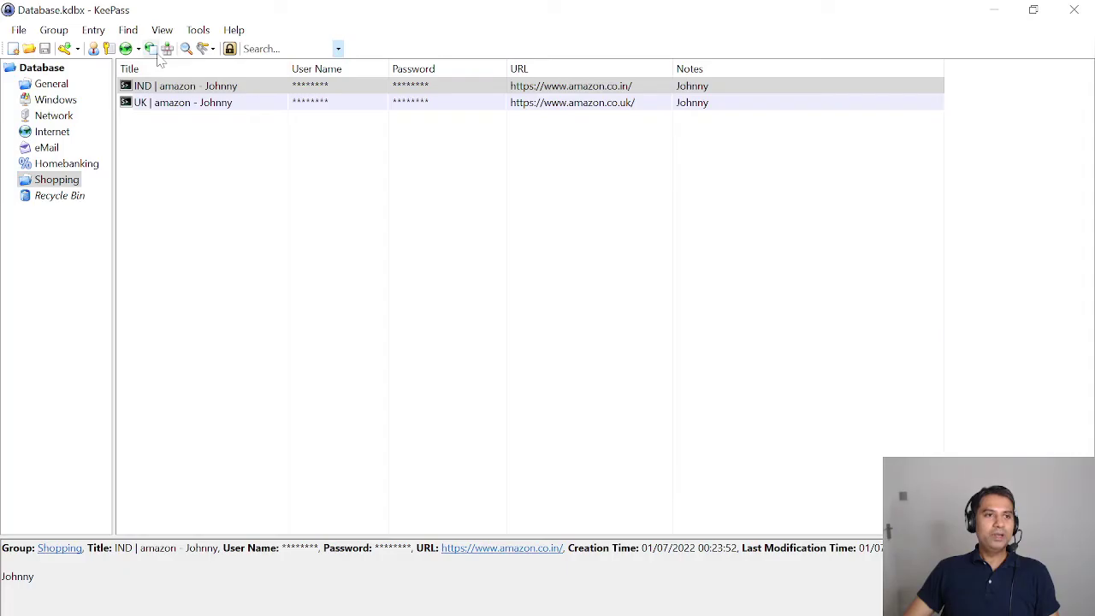
left_click(158, 58)
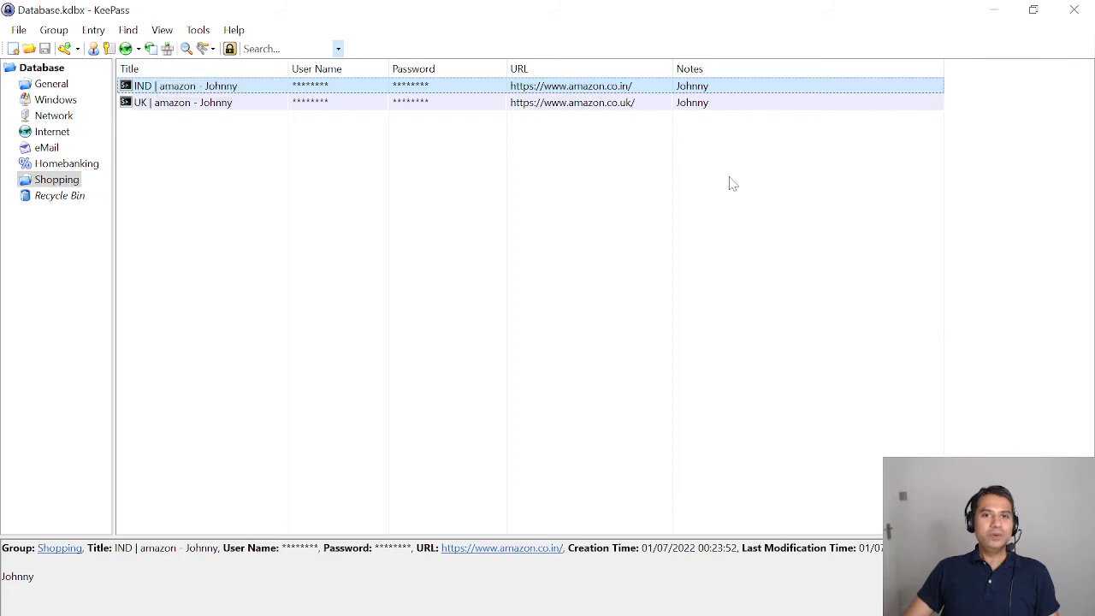
- Open the UK entry's amazon.co.uk URL in Chrome, then view and close its Edit Entry dialog unchanged
left_click(572, 106)
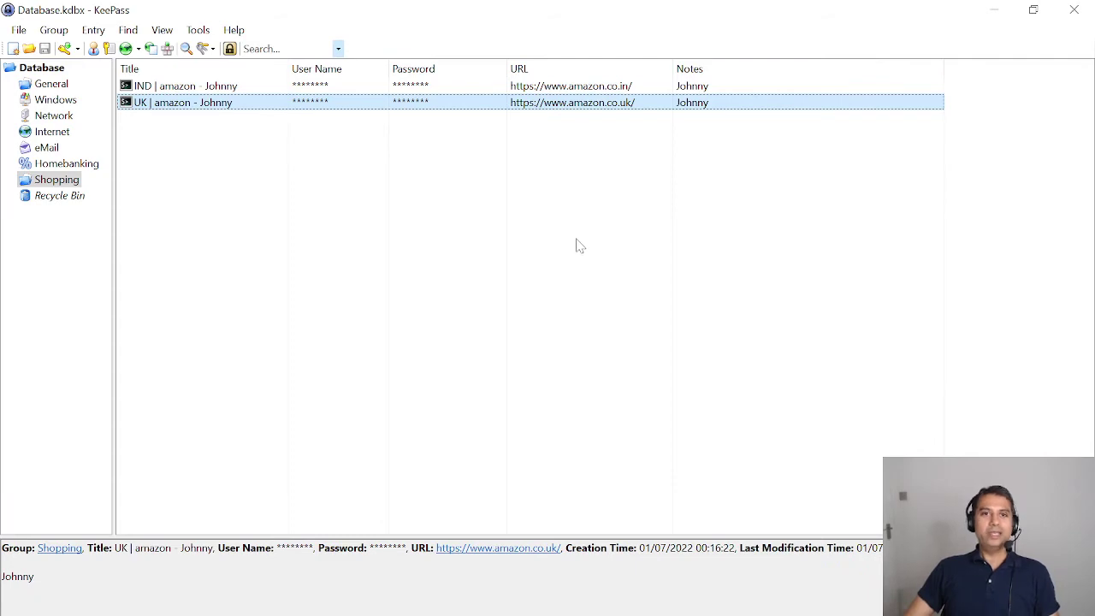
double_click(587, 109)
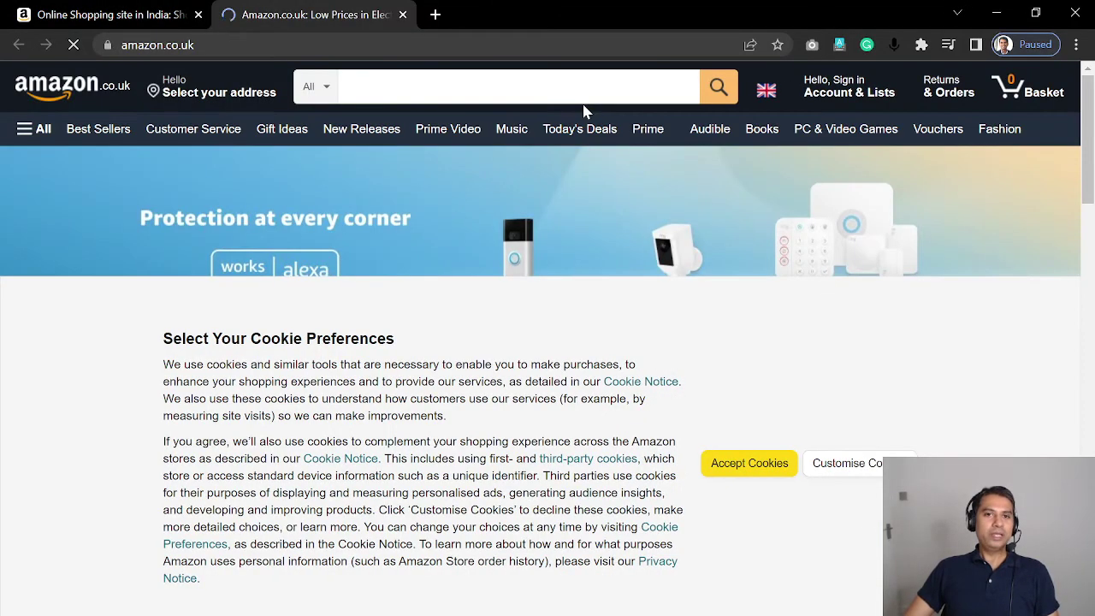
key("alt+Tab")
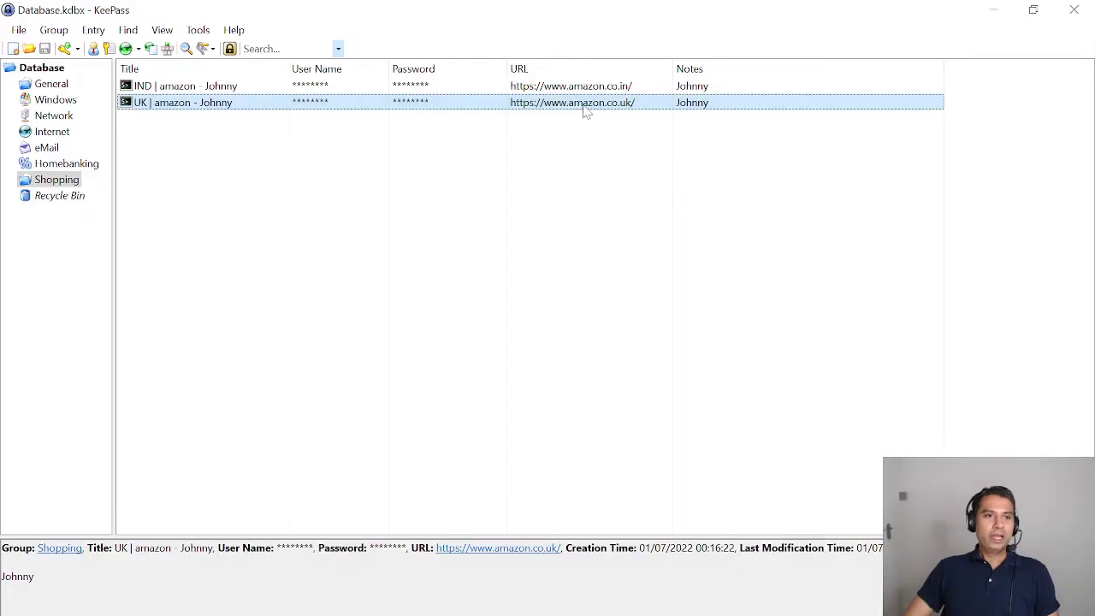
double_click(170, 110)
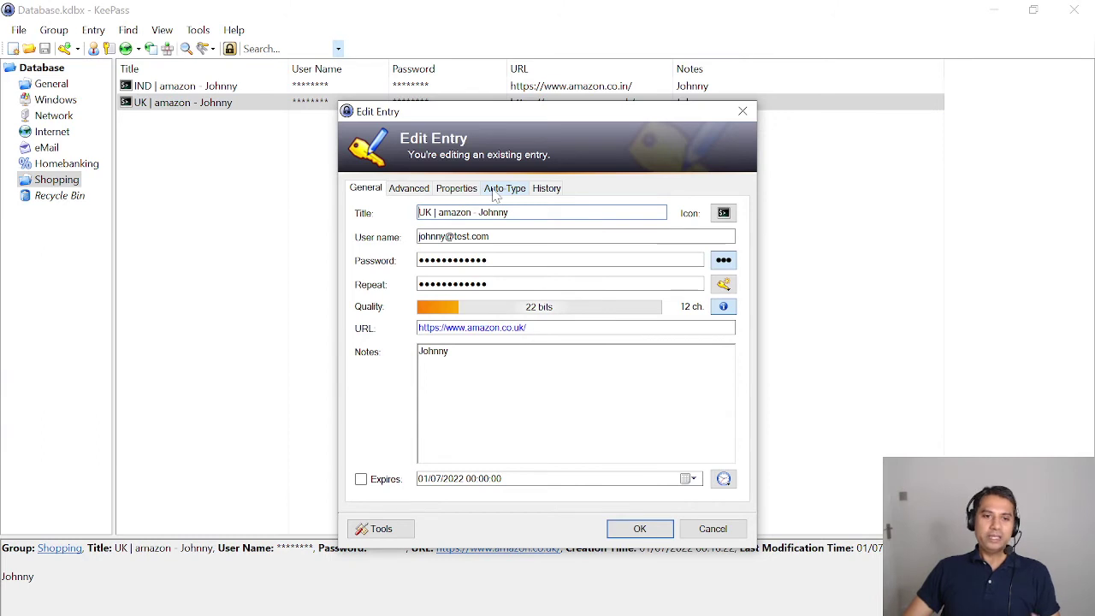
left_click(743, 111)
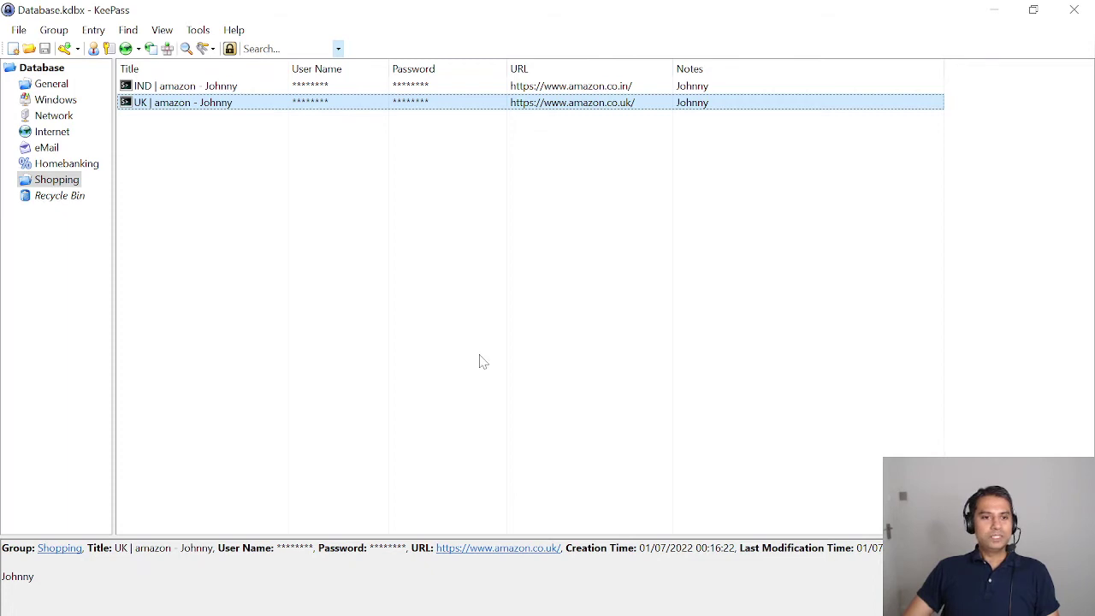
- Launch Notepad from Windows Search
key("super")
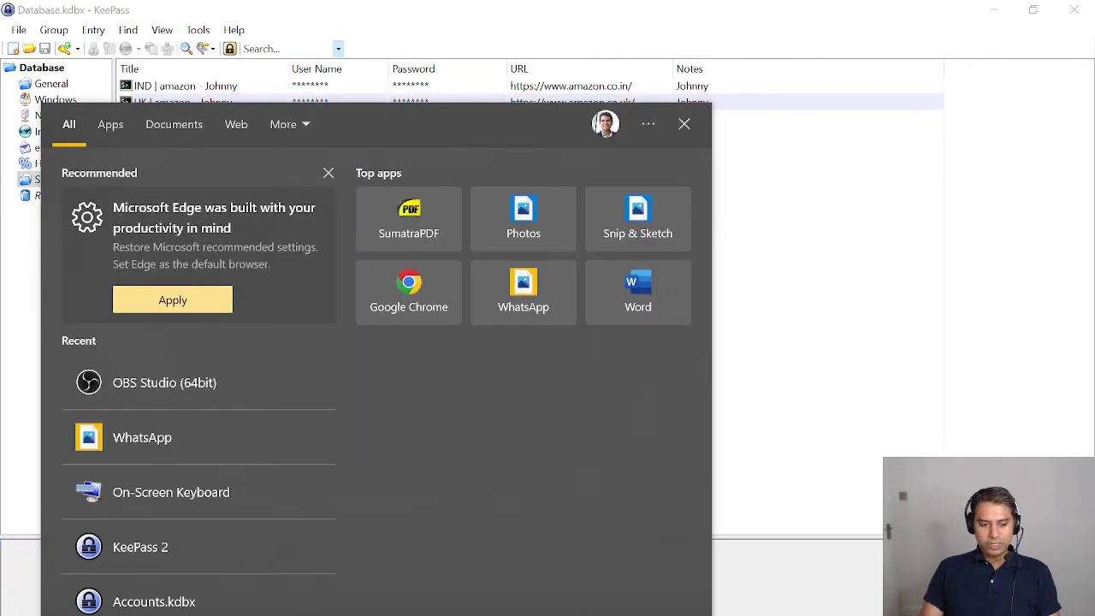
type("notepad")
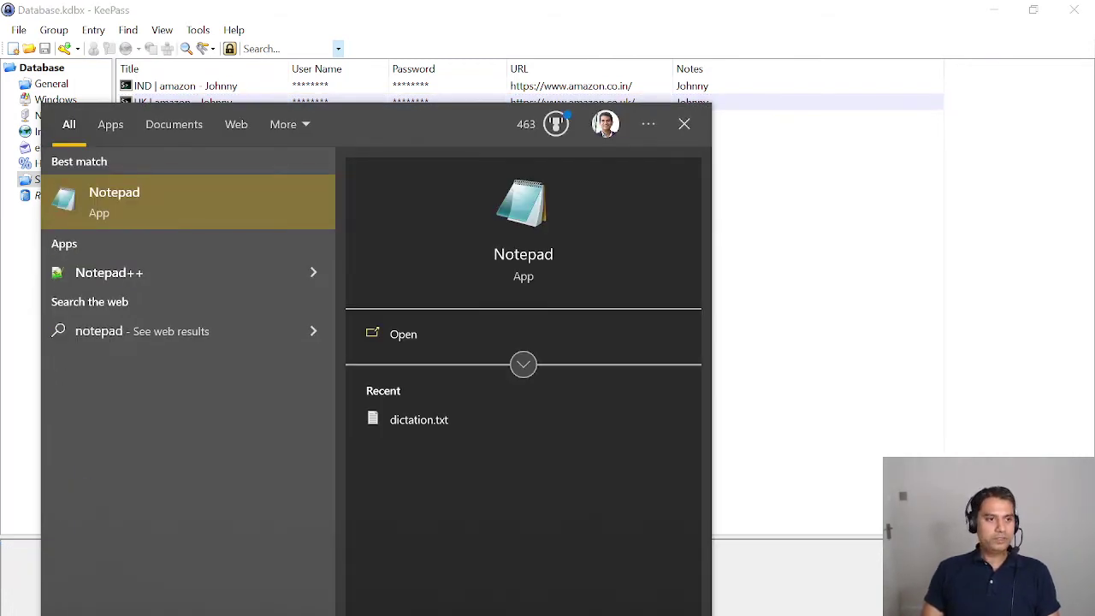
key("Return")
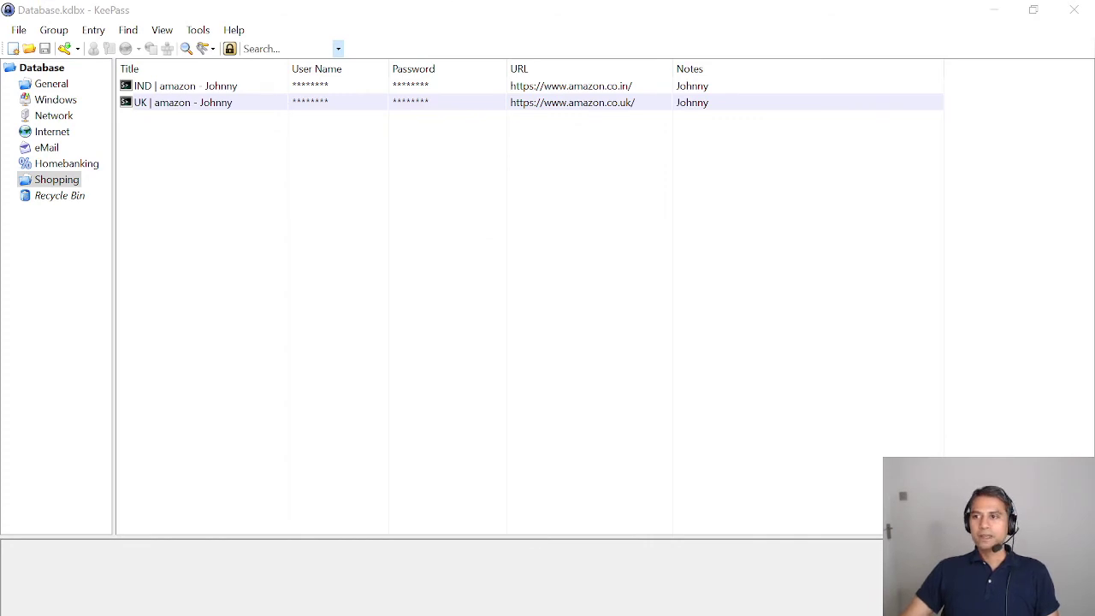
- Snap Notepad to the right half of the screen with KeePass on the left
left_click_drag(626, 154, 17, 137)
left_click(998, 136)
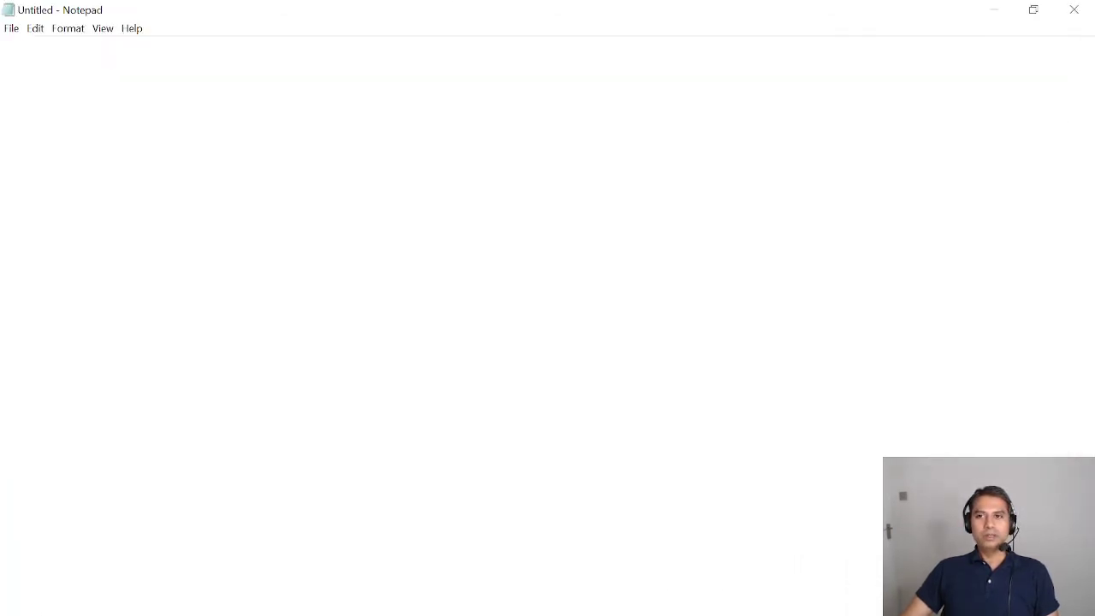
left_click(1034, 9)
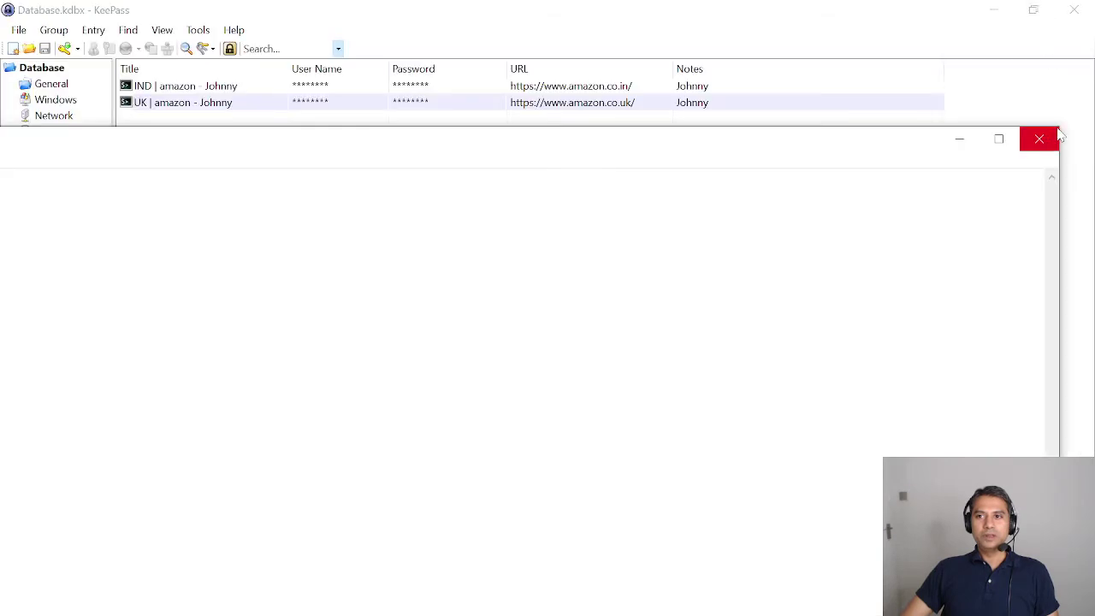
left_click_drag(1061, 133, 473, 411)
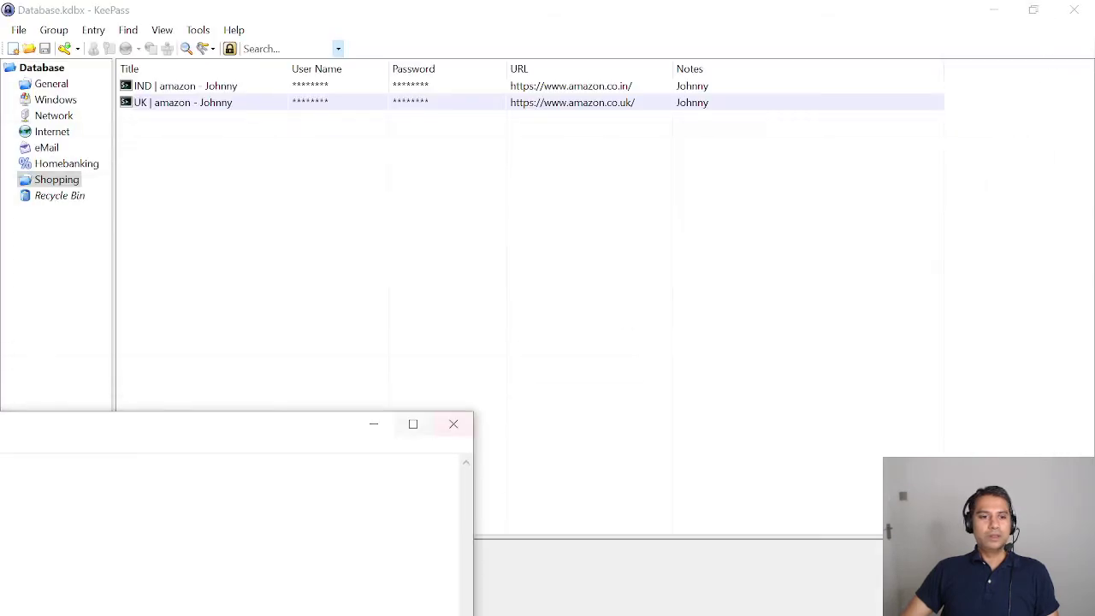
left_click_drag(254, 434, 1094, 176)
left_click(137, 115)
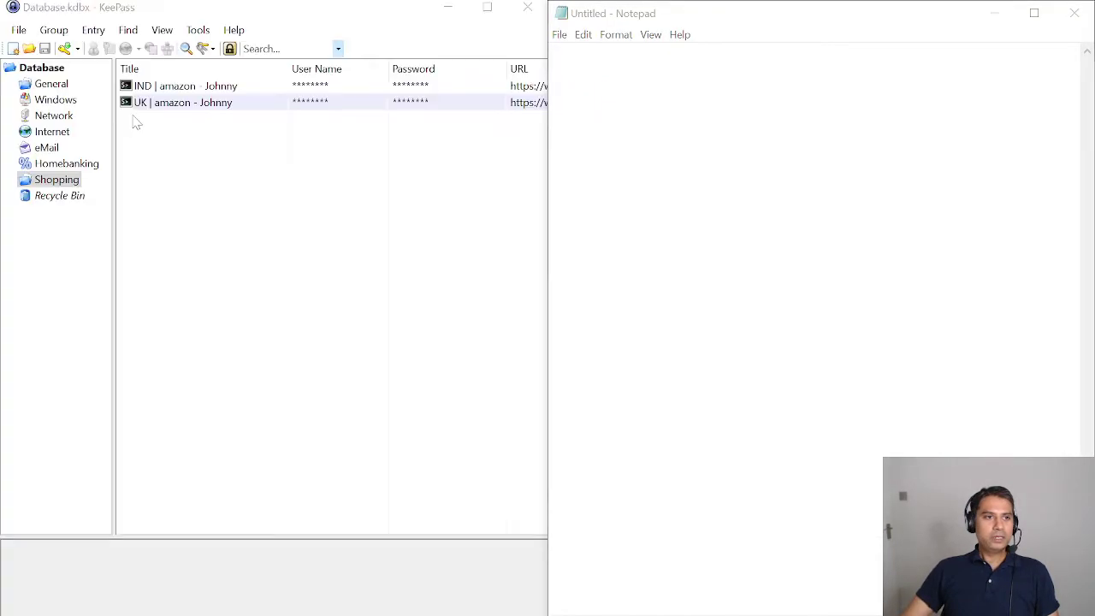
- Paste the UK entry's e-mail user name and password on separate lines in Notepad
left_click(181, 102)
left_click(264, 104)
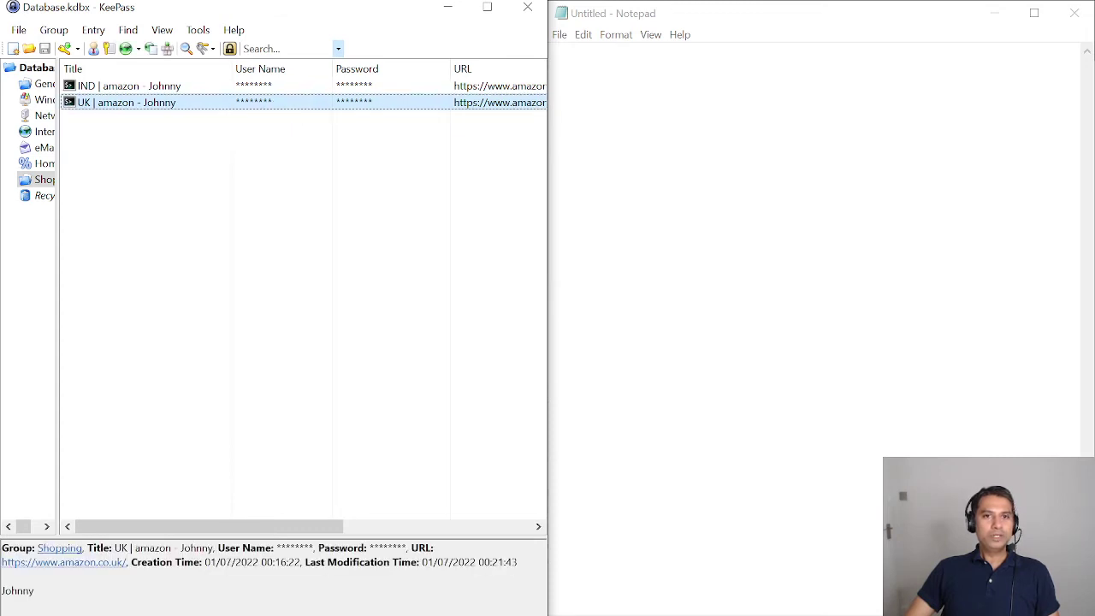
key("alt+Tab")
key("ctrl+v")
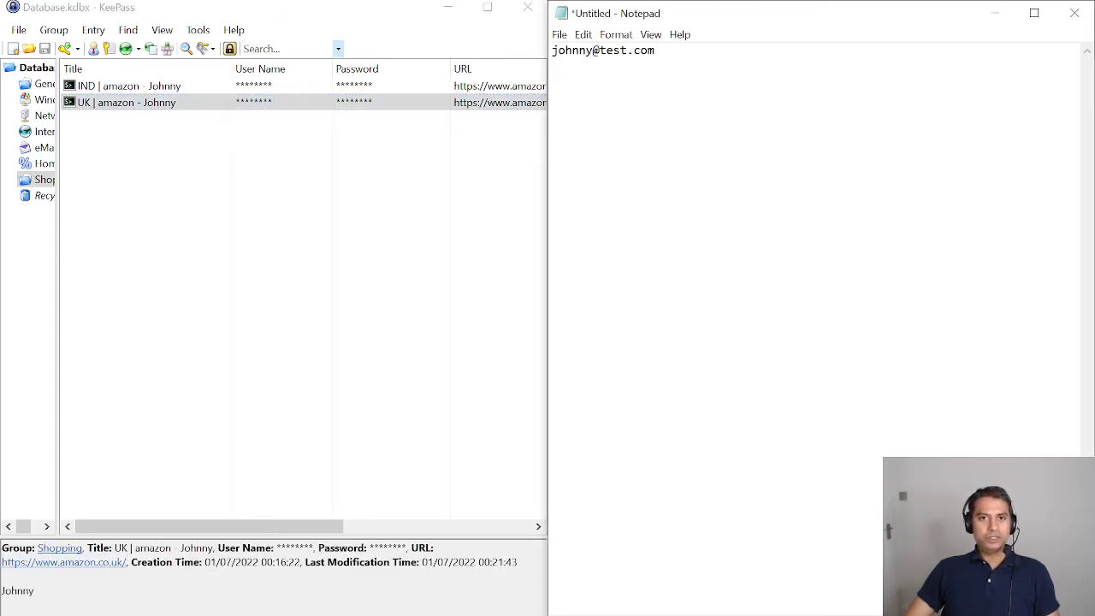
left_click(364, 105)
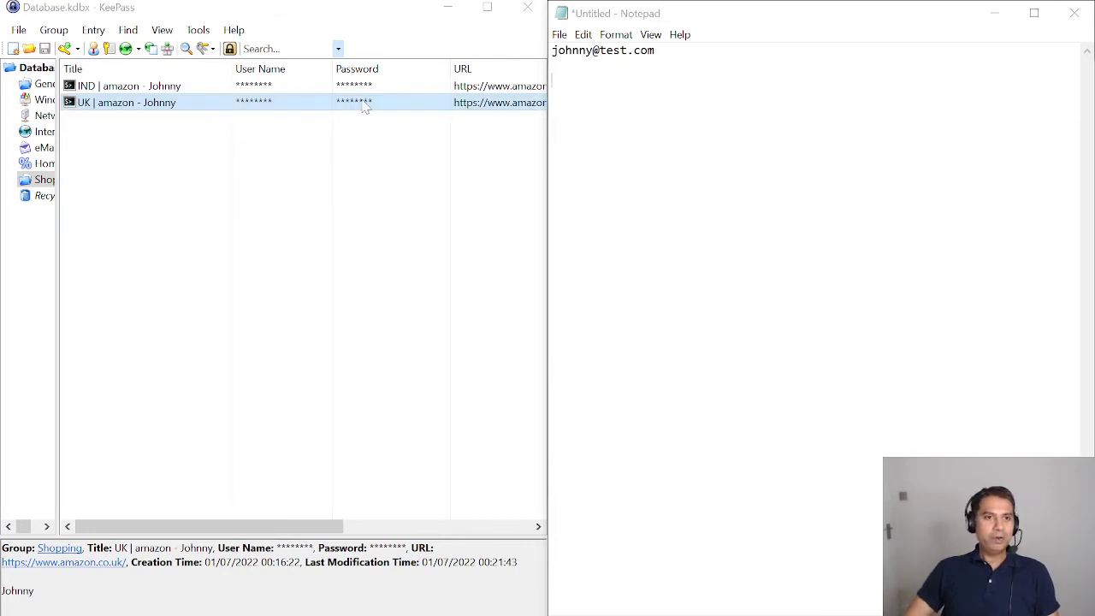
key("alt+Tab")
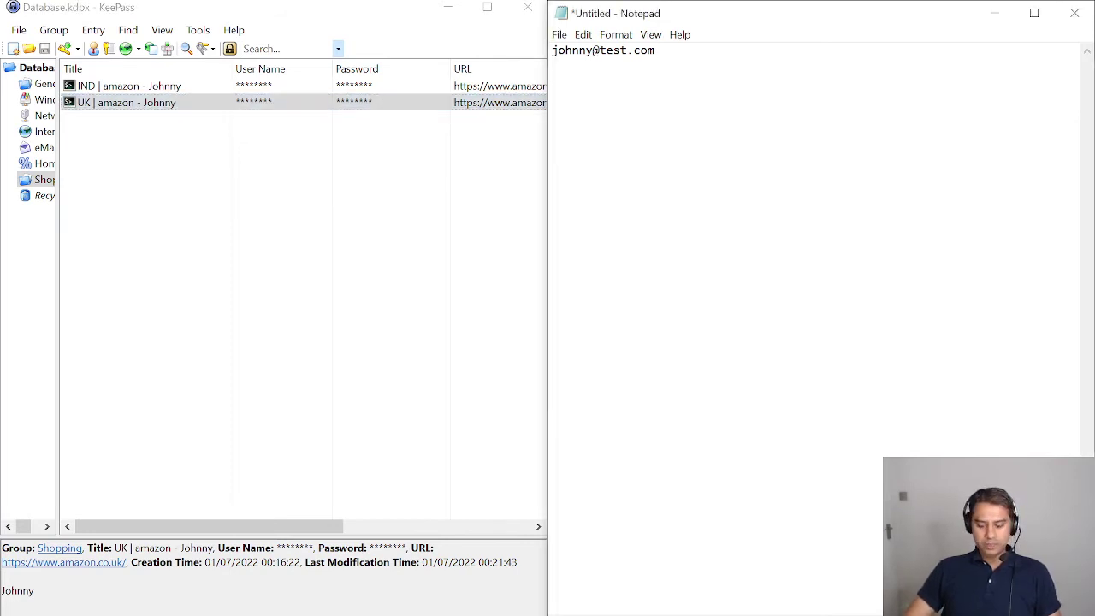
key("Return")
key("Return")
key("ctrl+v")
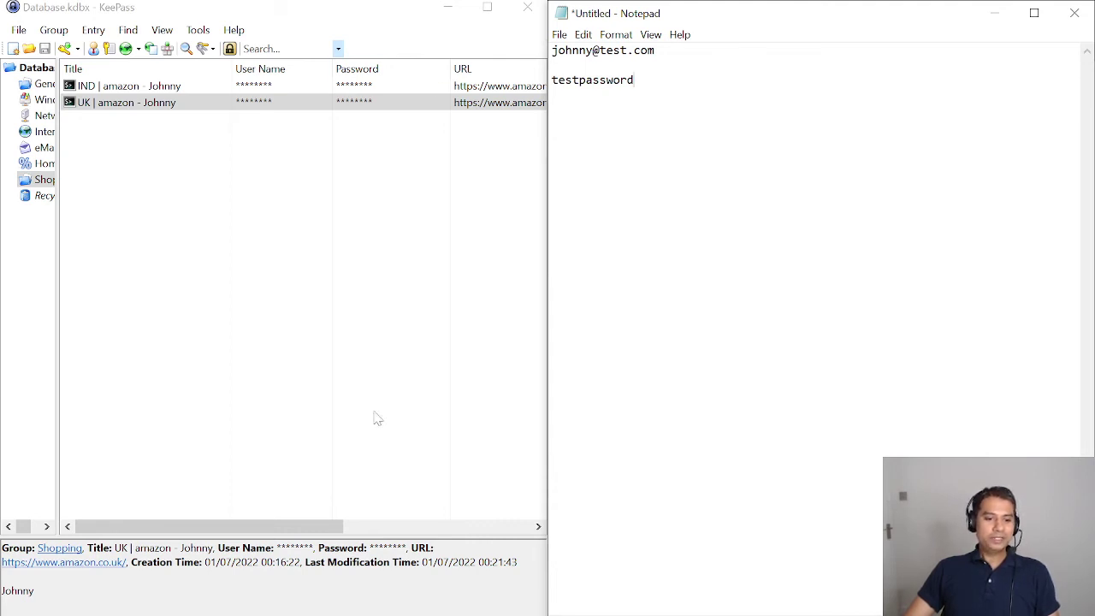
left_click(366, 104)
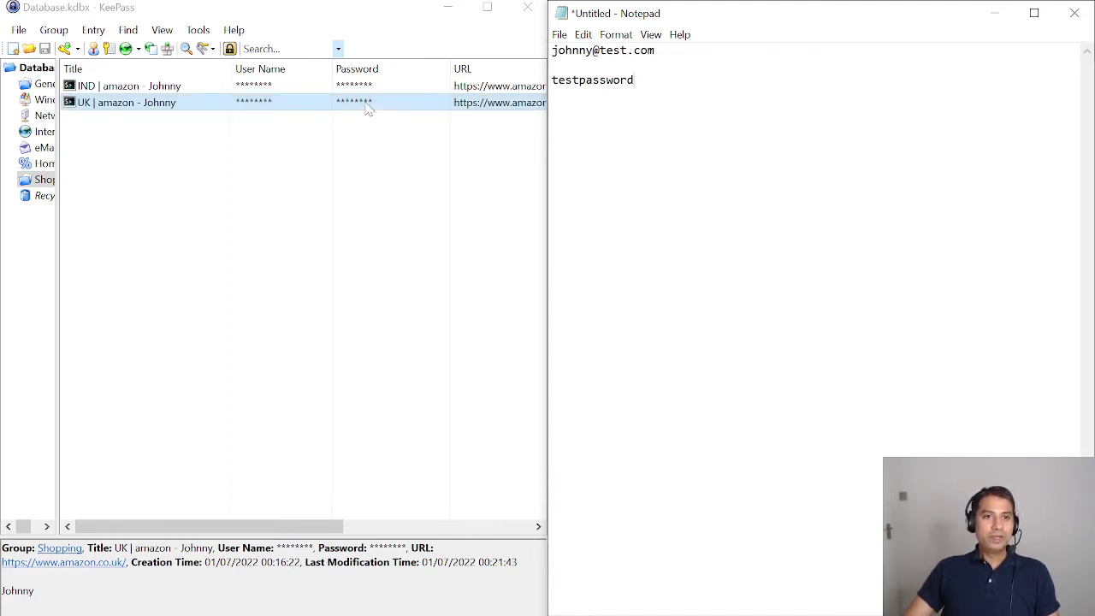
key("alt+Tab")
key("Return")
key("Return")
key("ctrl+v")
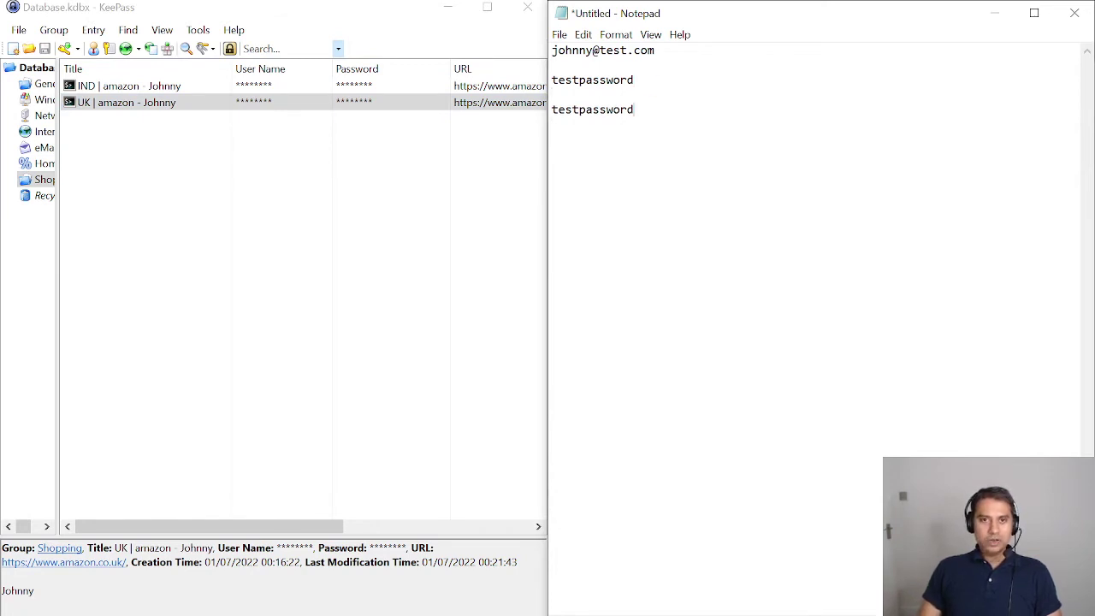
key("ctrl+v")
key("Return")
key("ctrl+v")
key("Return")
key("ctrl+v")
key("Return")
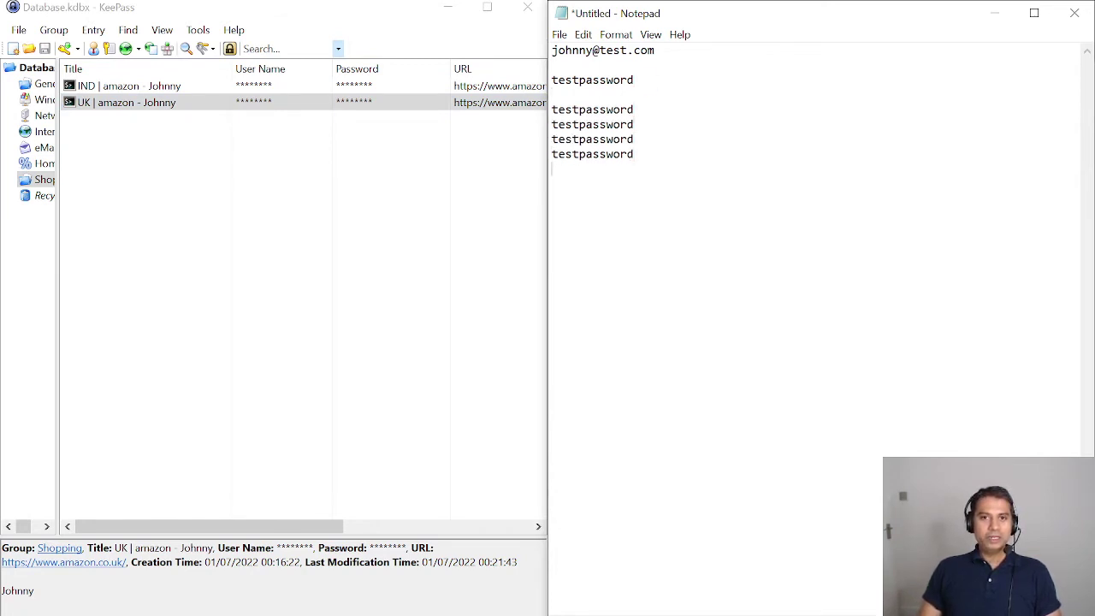
key("ctrl+v")
key("Return")
key("ctrl+v")
key("Return")
key("Return")
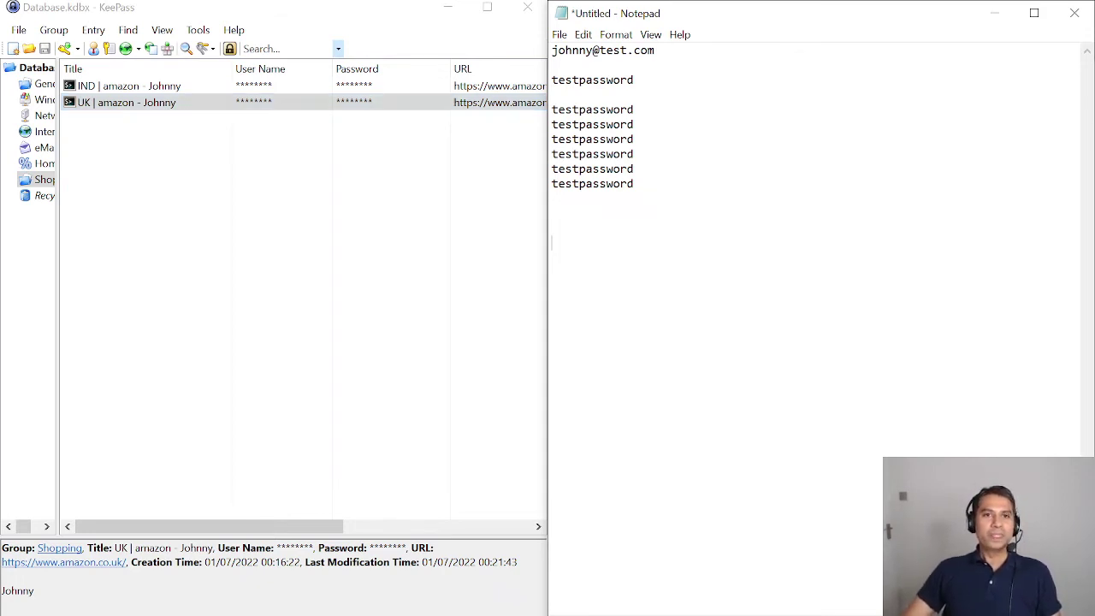
left_click(361, 109)
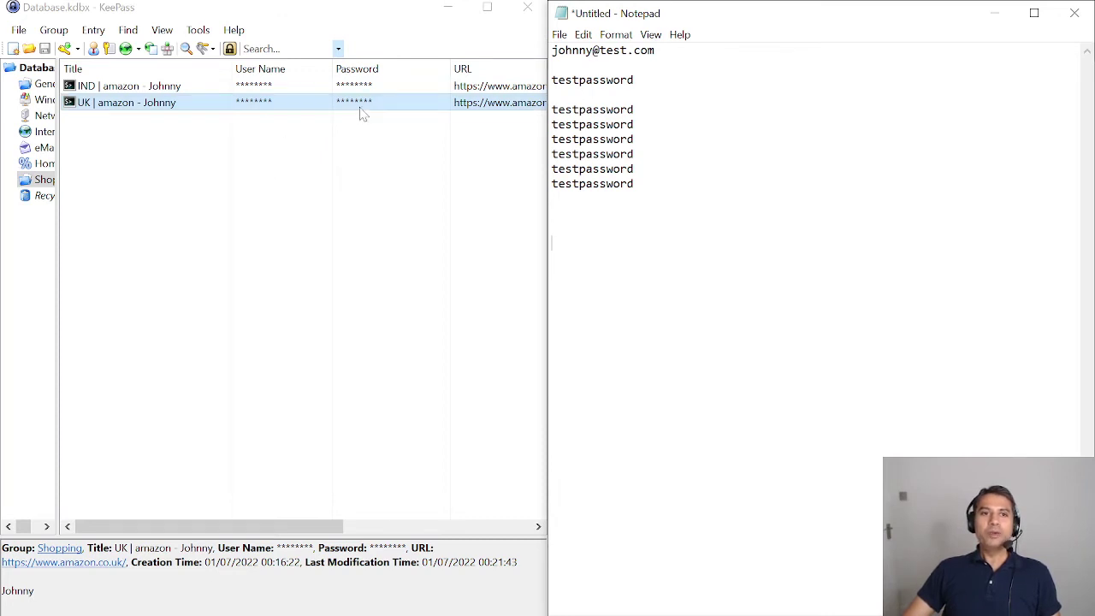
left_click(1075, 13)
- Discard the Notepad text unsaved and maximize KeePass with the UK Amazon entry selected
left_click(572, 338)
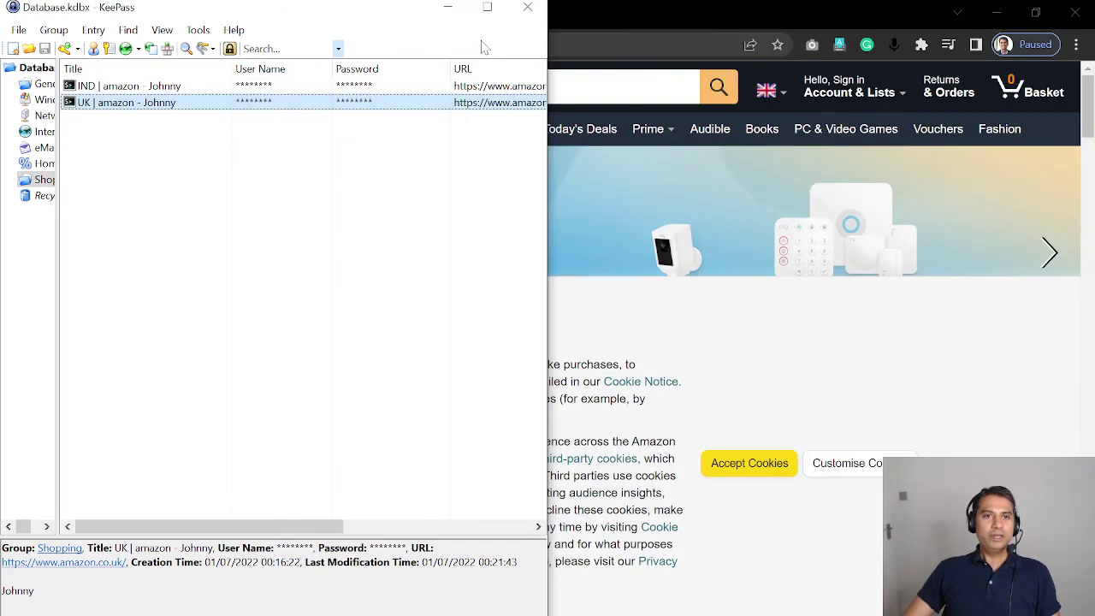
left_click(487, 10)
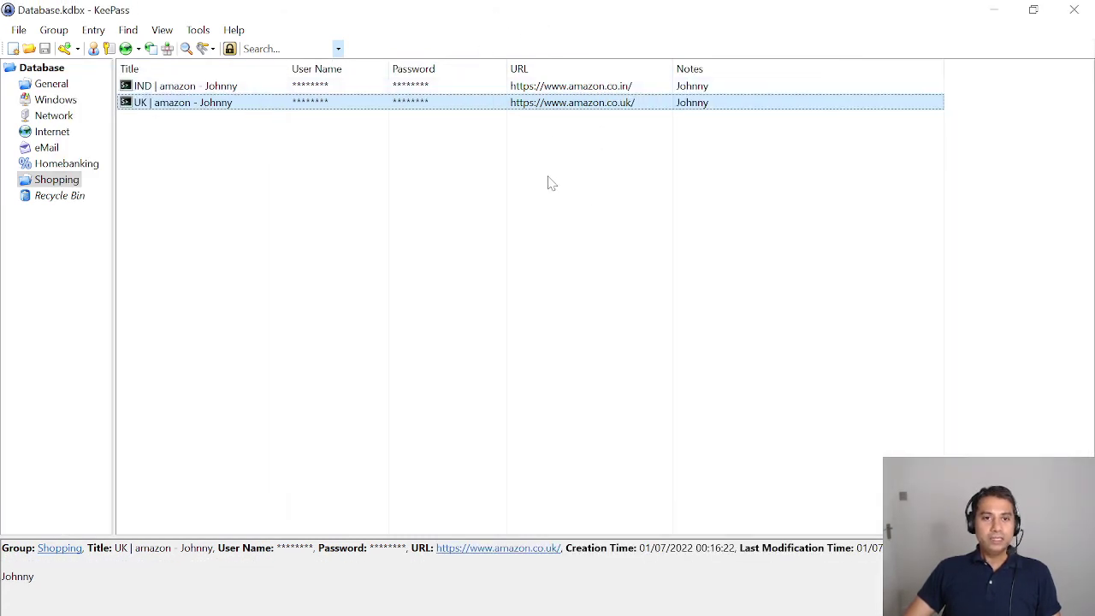
left_click(439, 88)
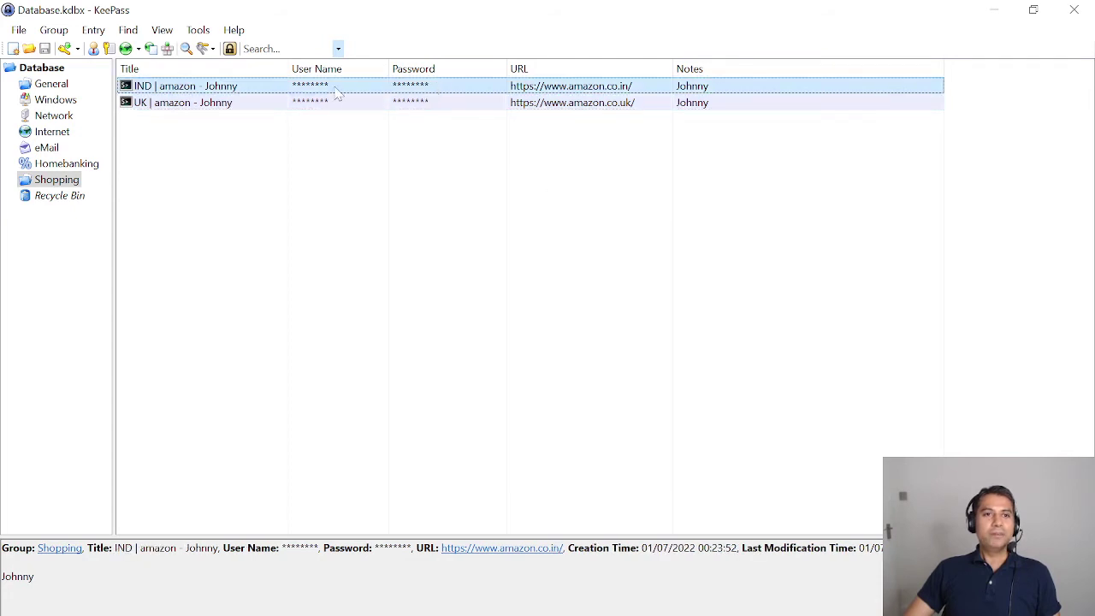
left_click(423, 103)
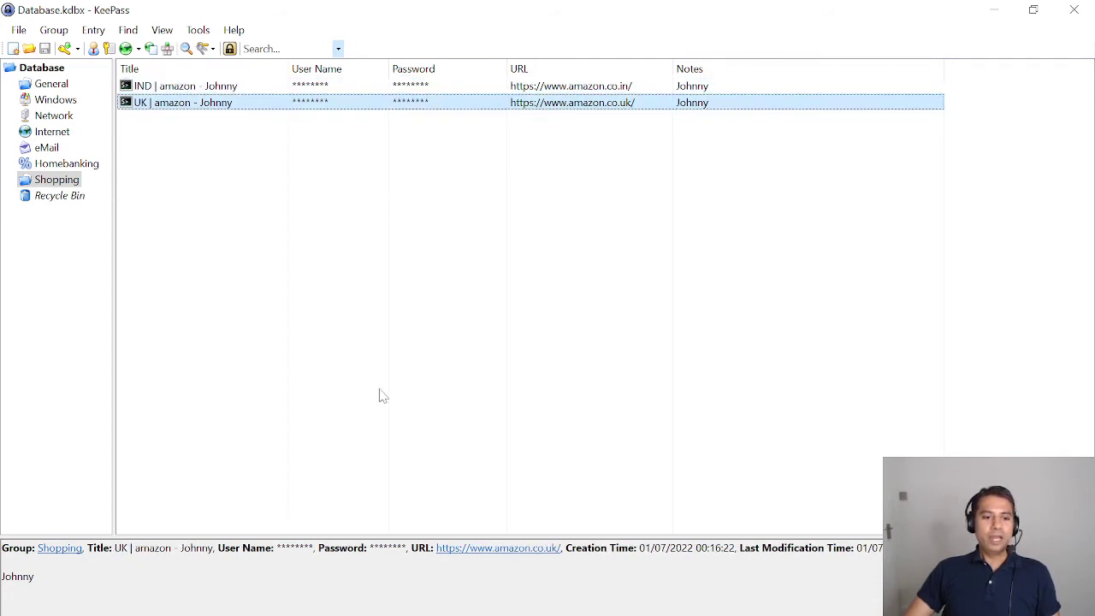
left_click_drag(36, 549, 36, 579)
left_click(154, 212)
left_click(272, 103)
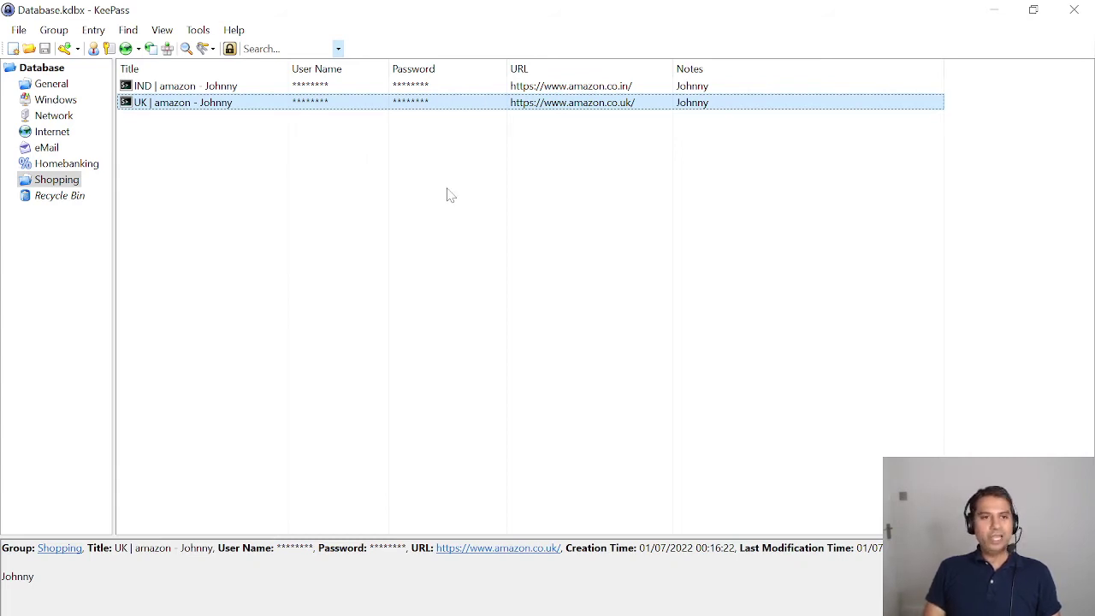
- Toggle password display with Ctrl+H, then reveal user names with Ctrl+J
key("ctrl+h")
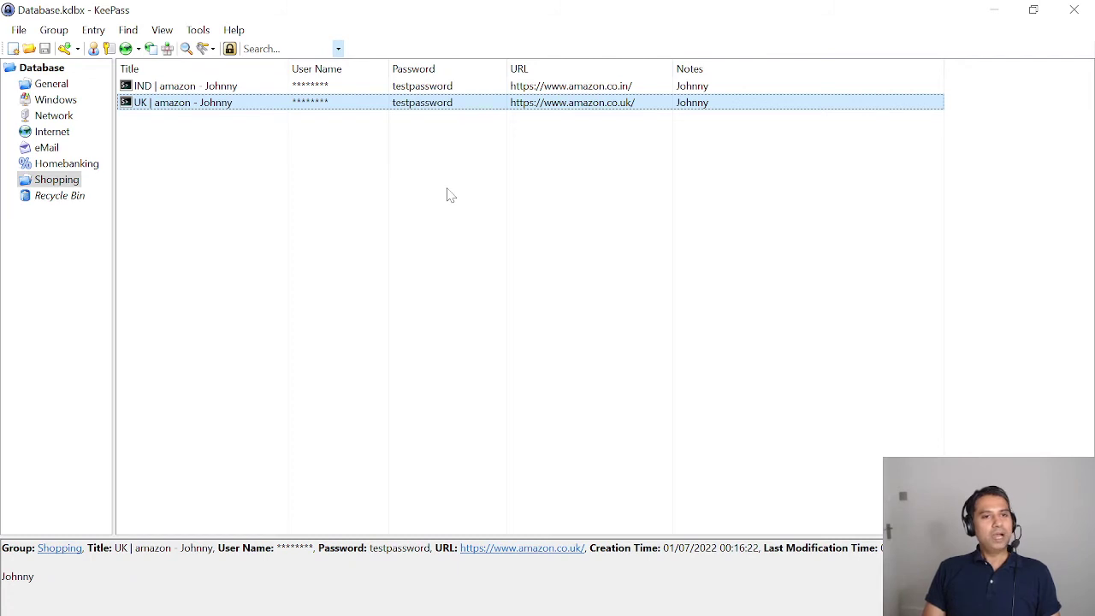
key("ctrl+h")
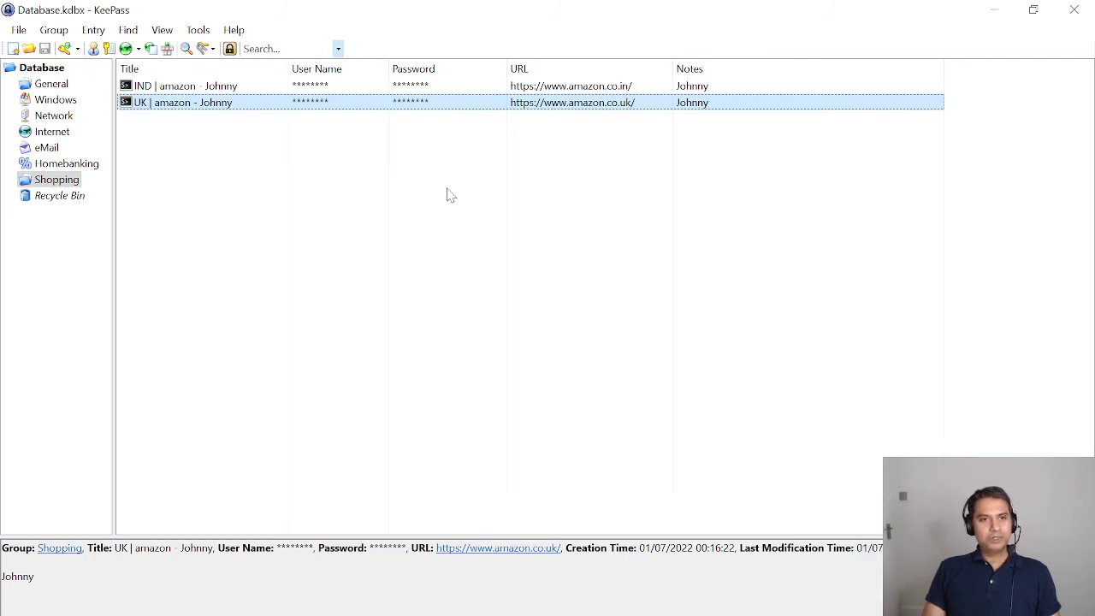
key("ctrl+h")
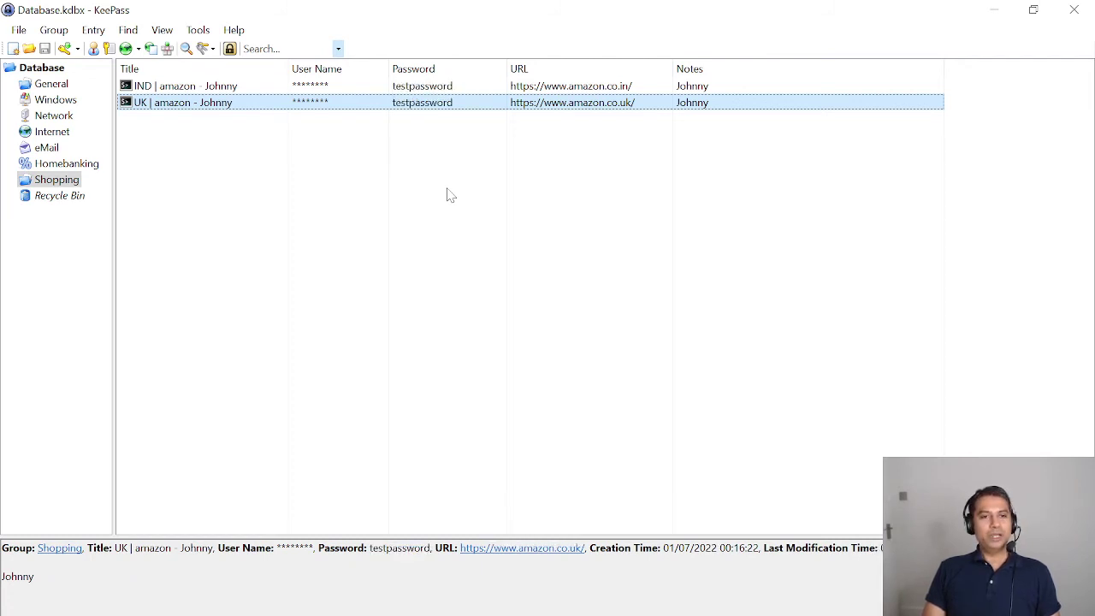
key("ctrl+h")
key("ctrl+h")
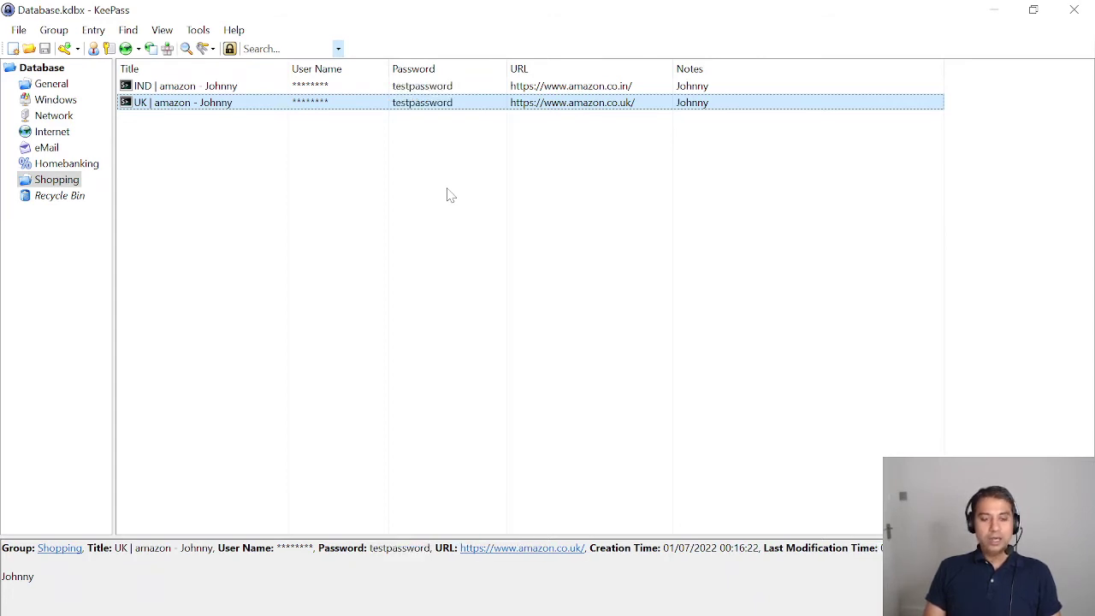
key("ctrl+j")
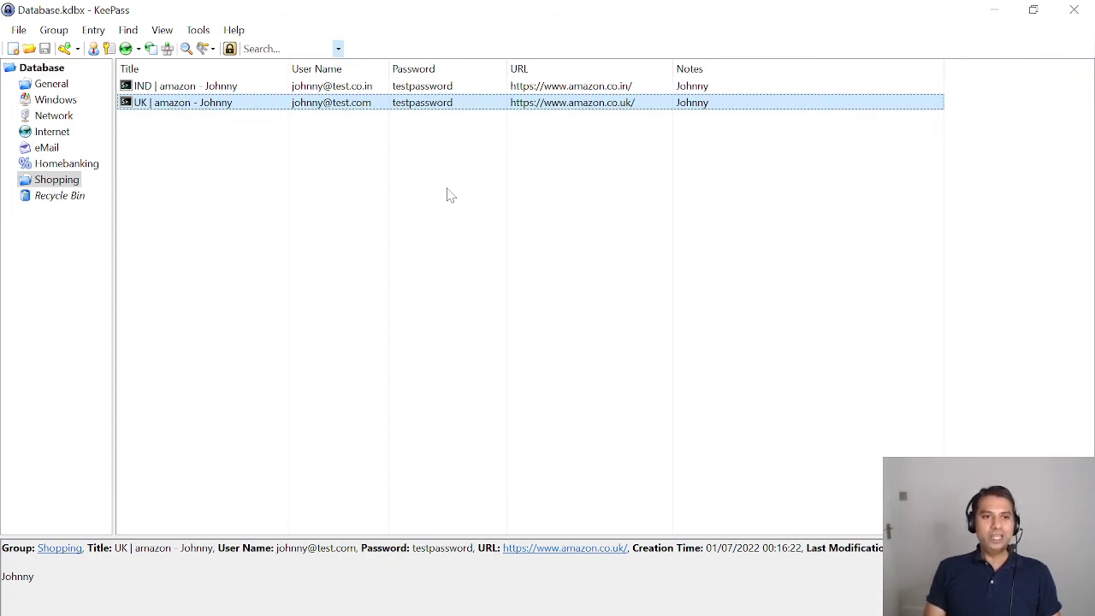
key("Return")
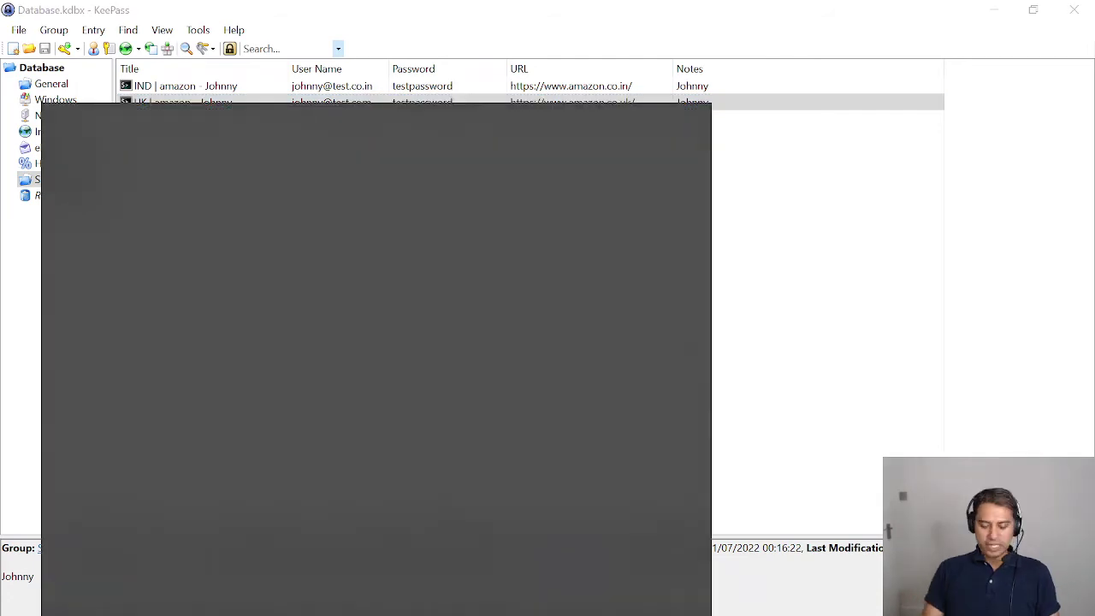
type("os")
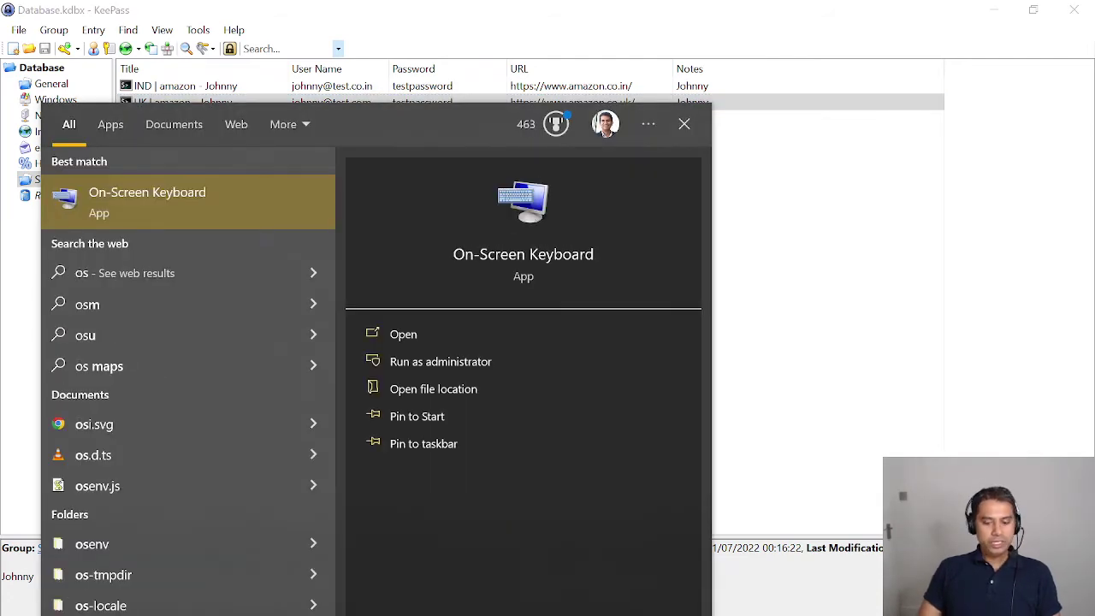
key("Return")
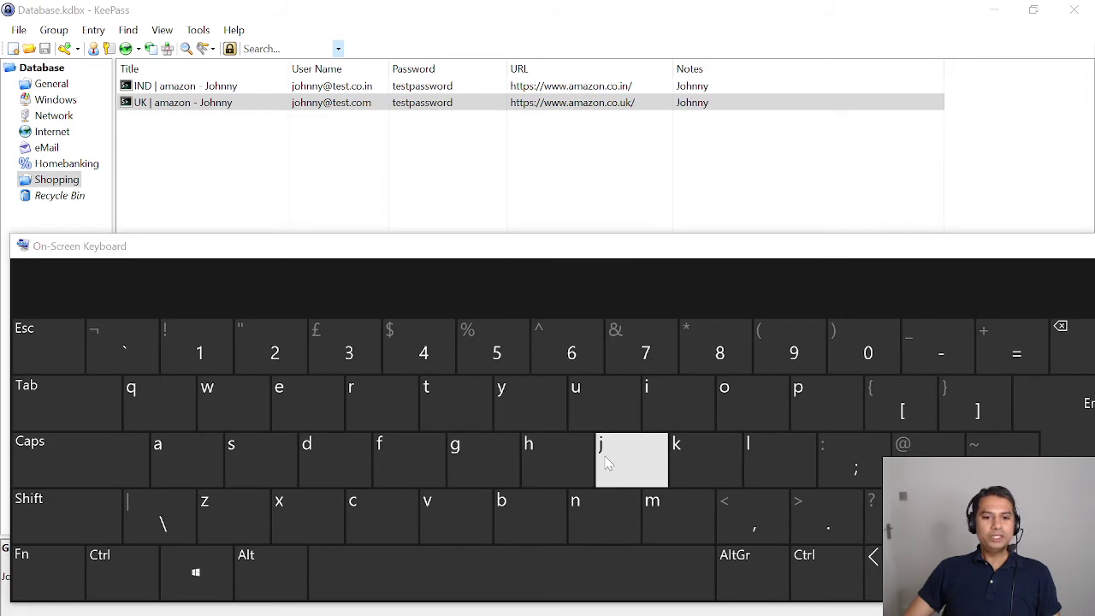
key("ctrl")
left_click(561, 476)
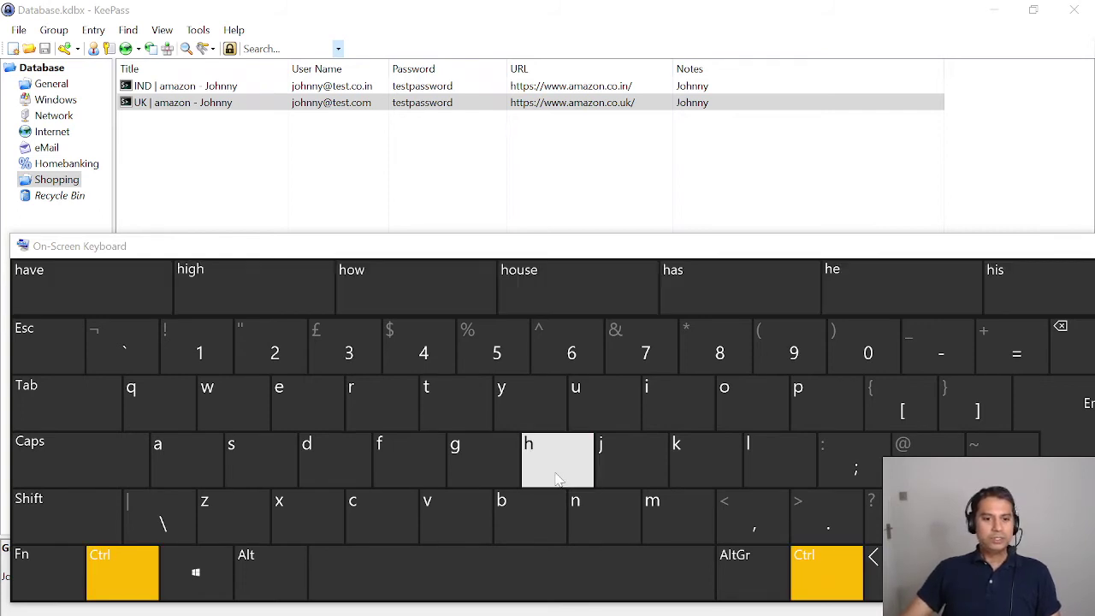
left_click(558, 466)
left_click(558, 466)
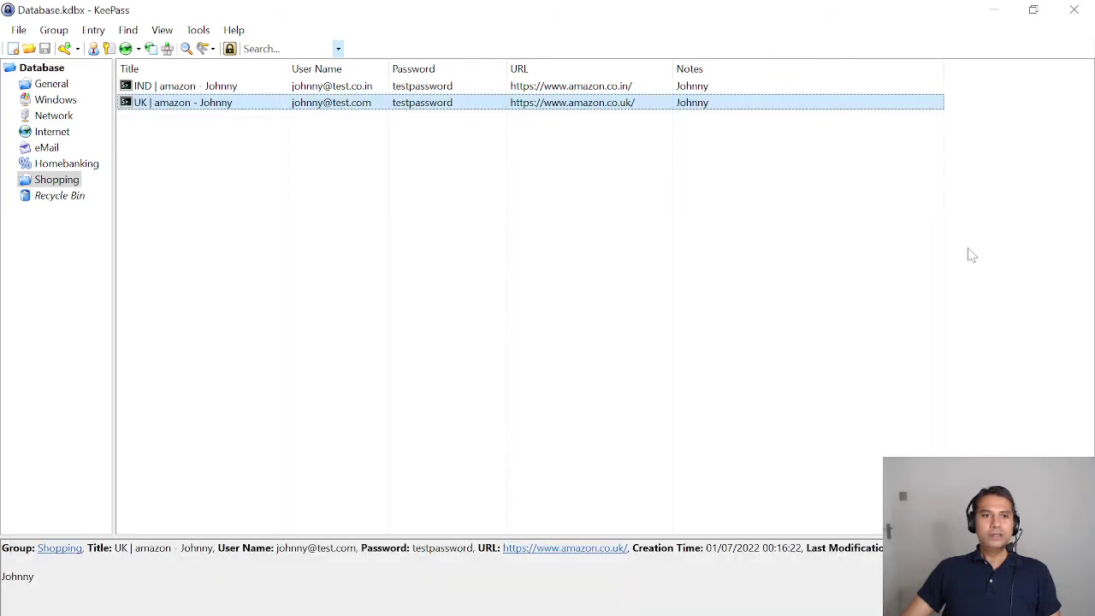
- Re-mask user names and passwords, then open the UK entry's amazon.co.uk URL in Chrome
key("ctrl+h")
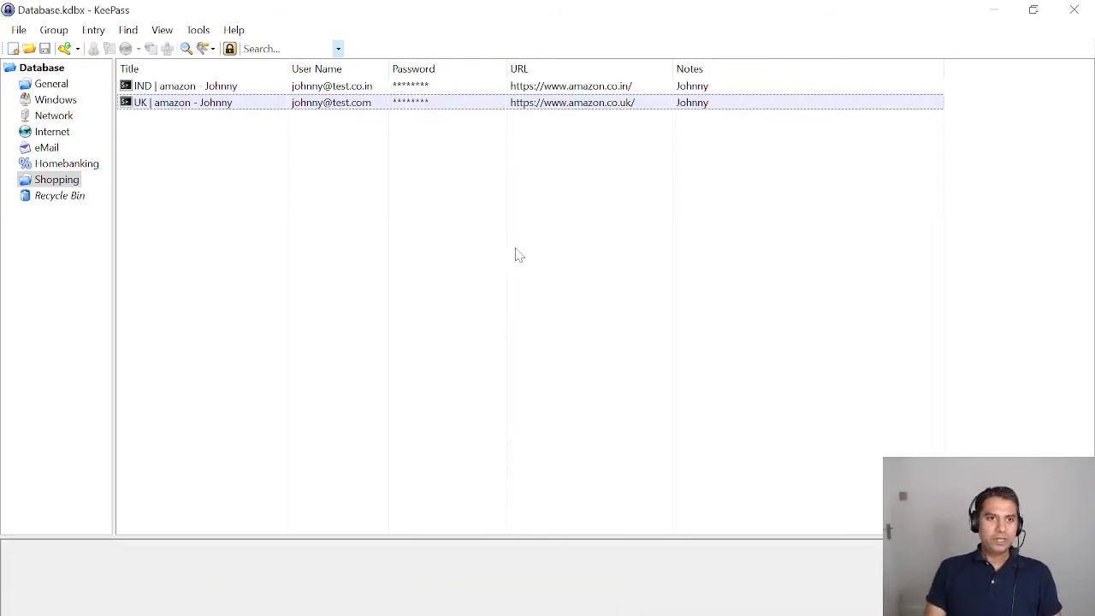
key("ctrl+j")
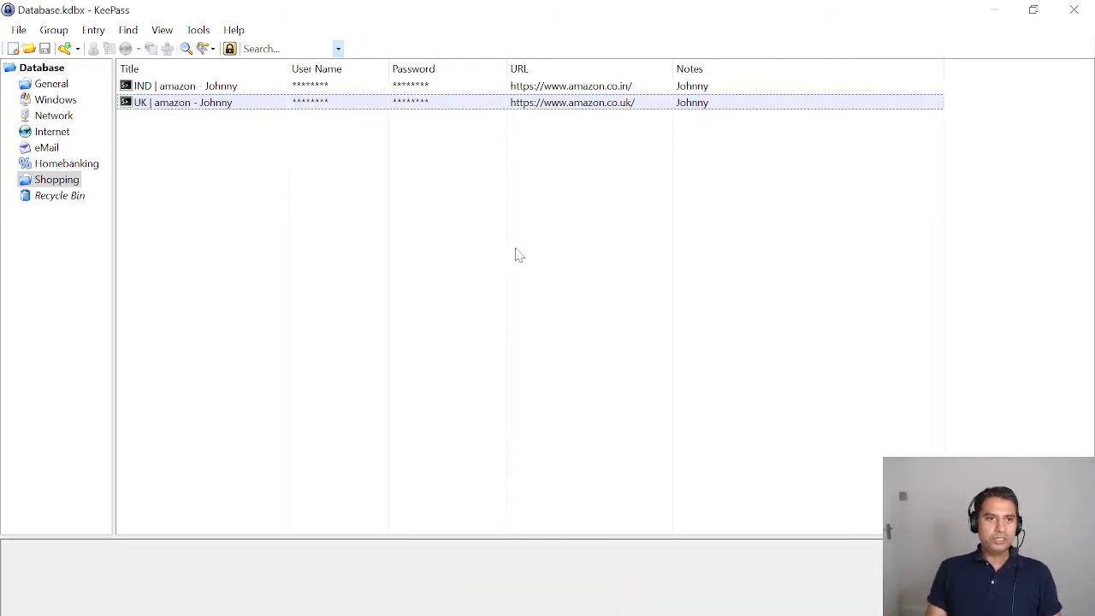
key("ctrl+j")
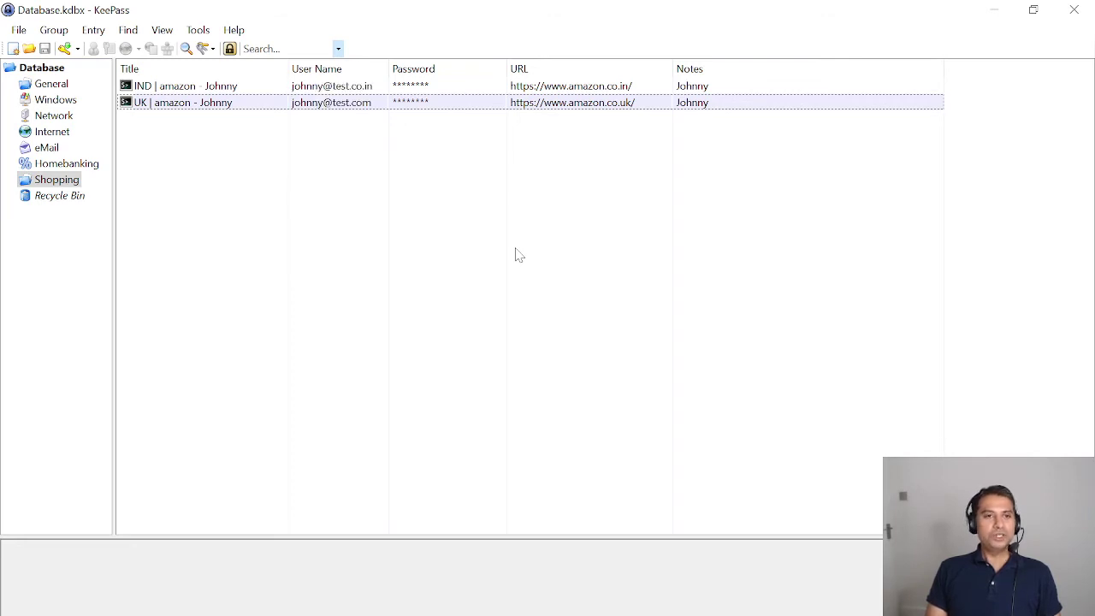
key("ctrl+h")
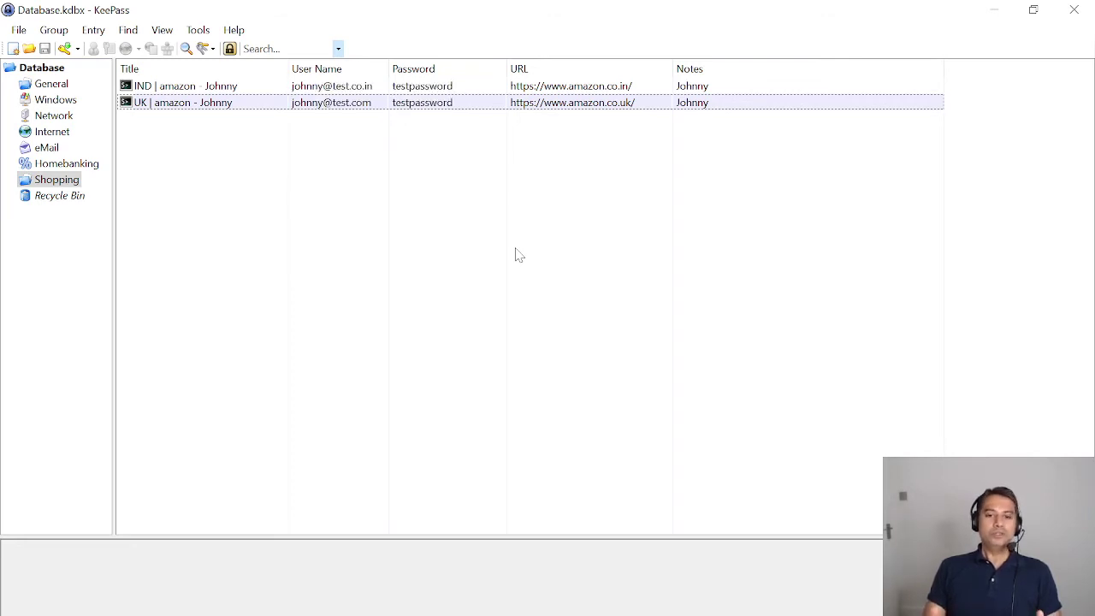
key("ctrl+h")
key("ctrl+j")
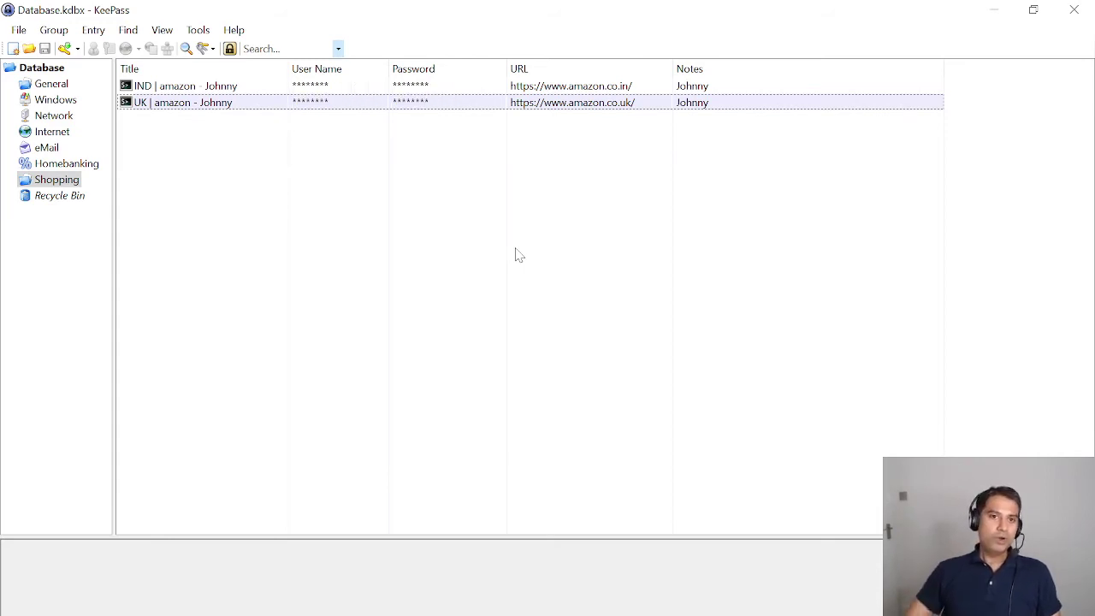
left_click(587, 103)
double_click(587, 104)
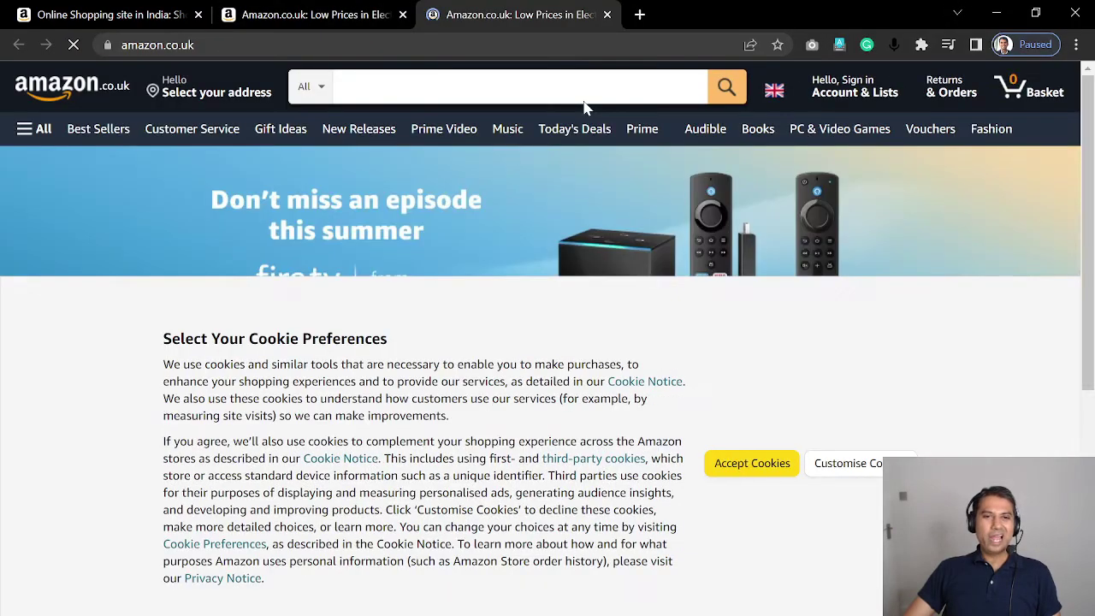
- Open the Amazon.co.uk Sign In page from Account & Lists, focus the e-mail field, and open a new tab
key("alt+Tab")
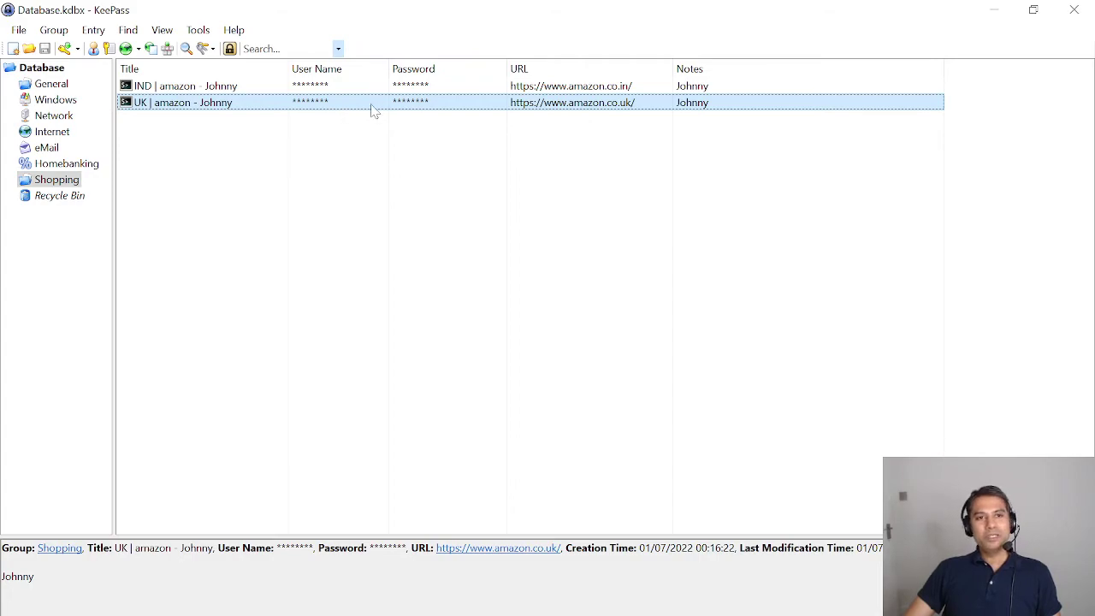
key("alt+Tab")
key("alt+Tab")
key("alt+Tab")
mouse_move(845, 102)
left_click(824, 135)
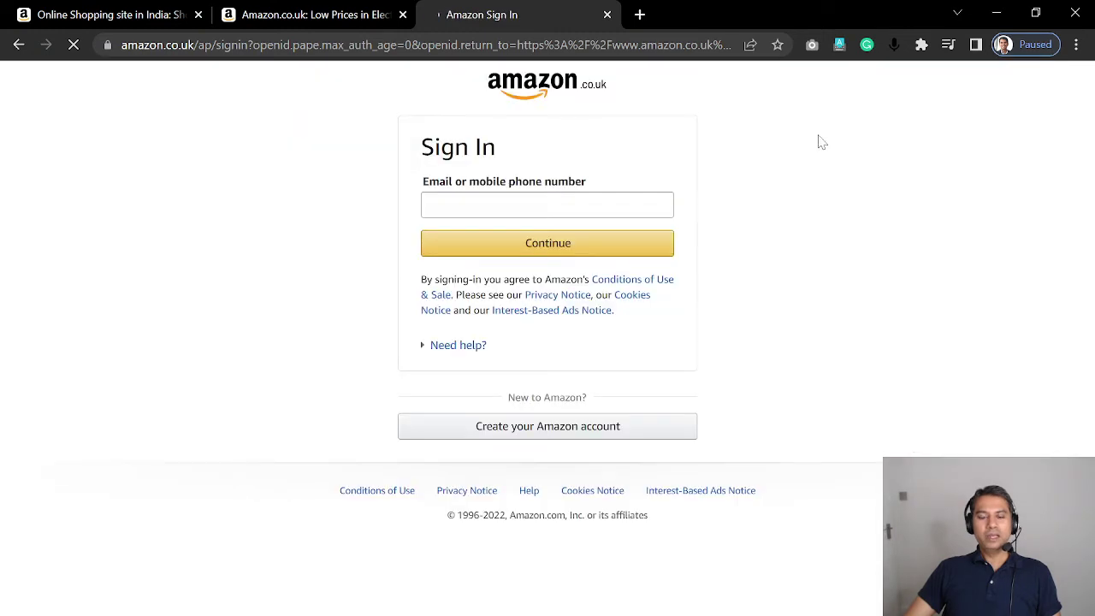
left_click(555, 196)
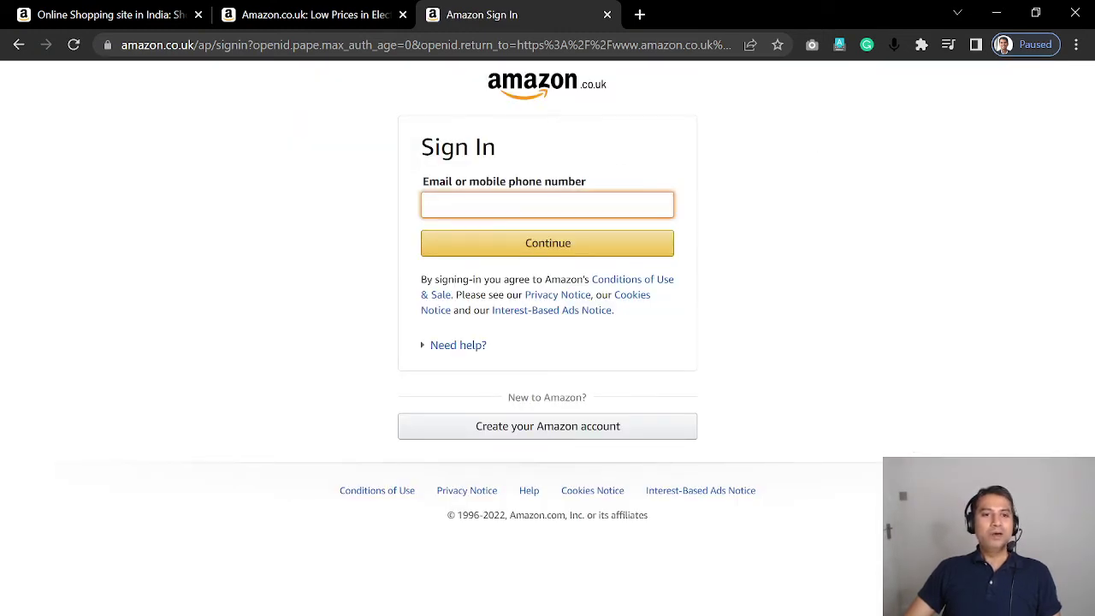
key("alt+Tab")
key("alt+Tab")
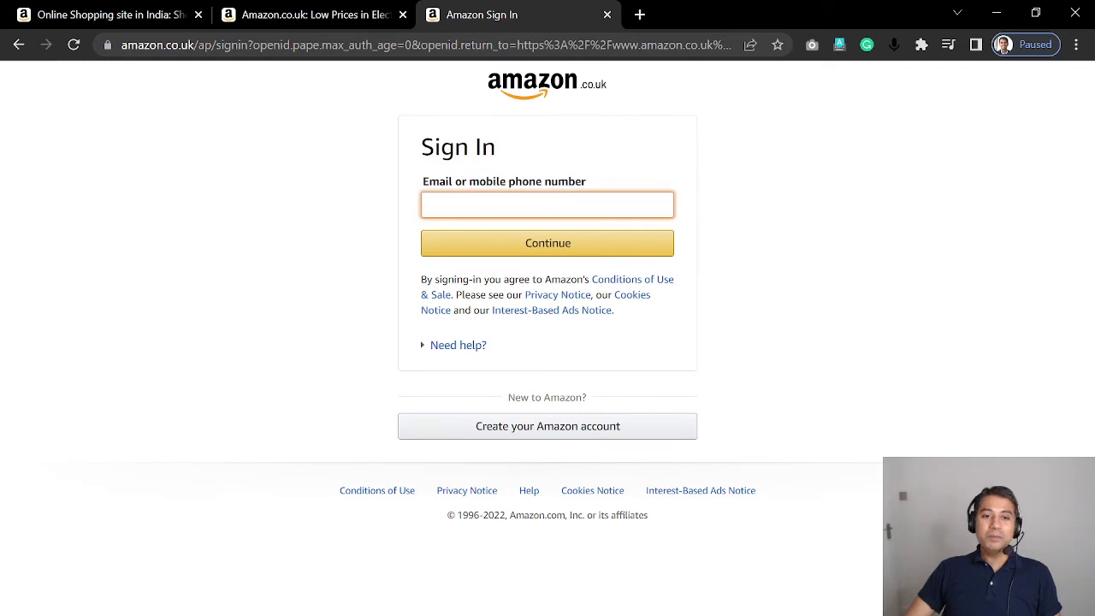
left_click(641, 14)
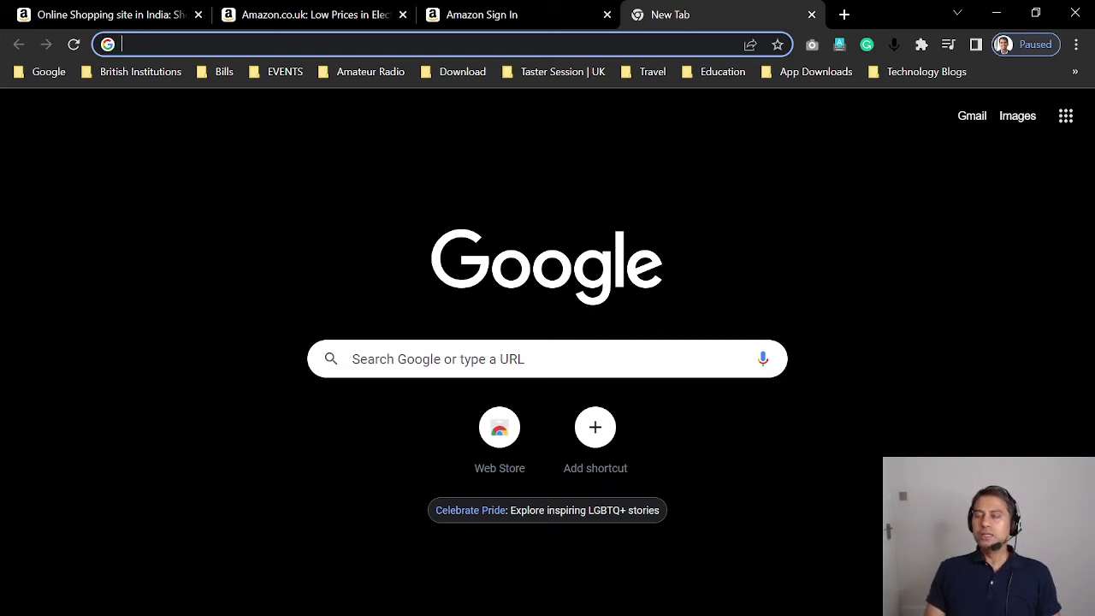
- Search Google for 'tesco clubcard', accept cookies, and open the My Tesco Clubcard result
type("tes")
key("BackSpace")
key("BackSpace")
key("BackSpace")
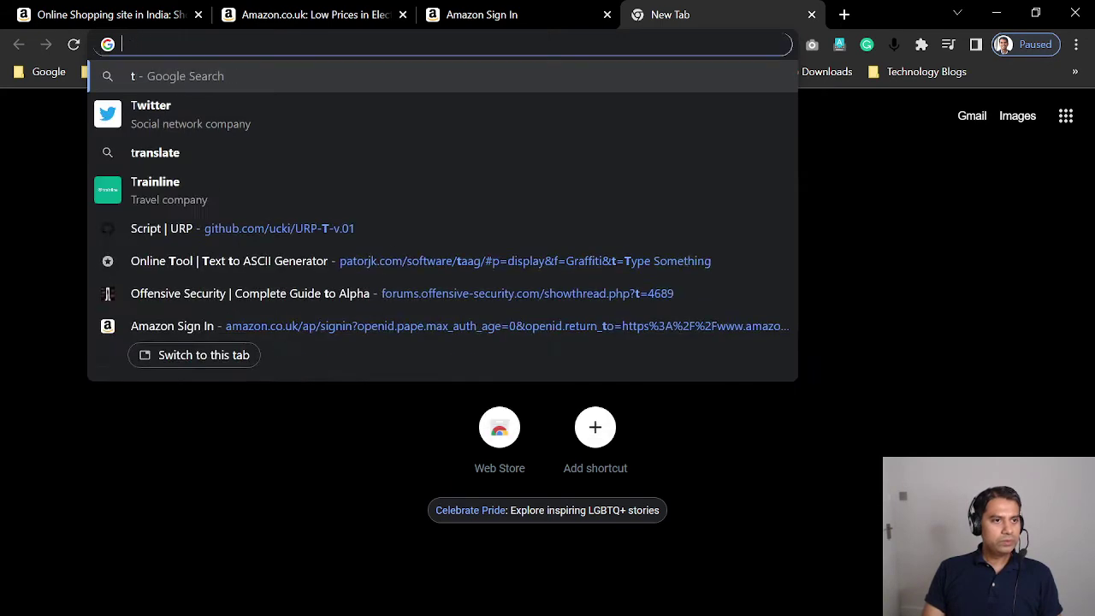
key("BackSpace")
type("tesco ")
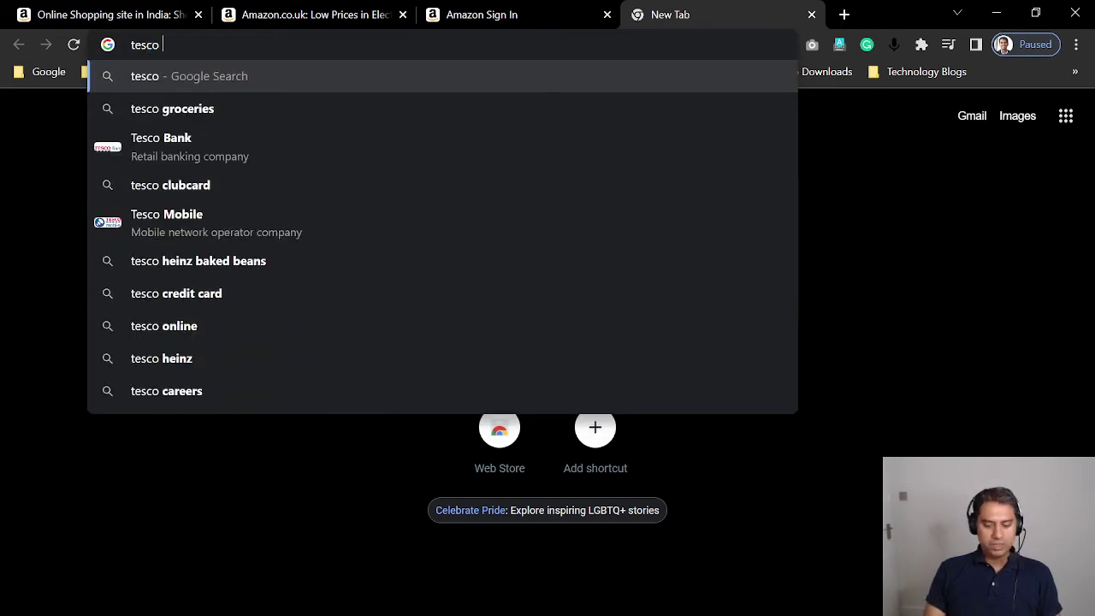
type("clubcard")
key("Return")
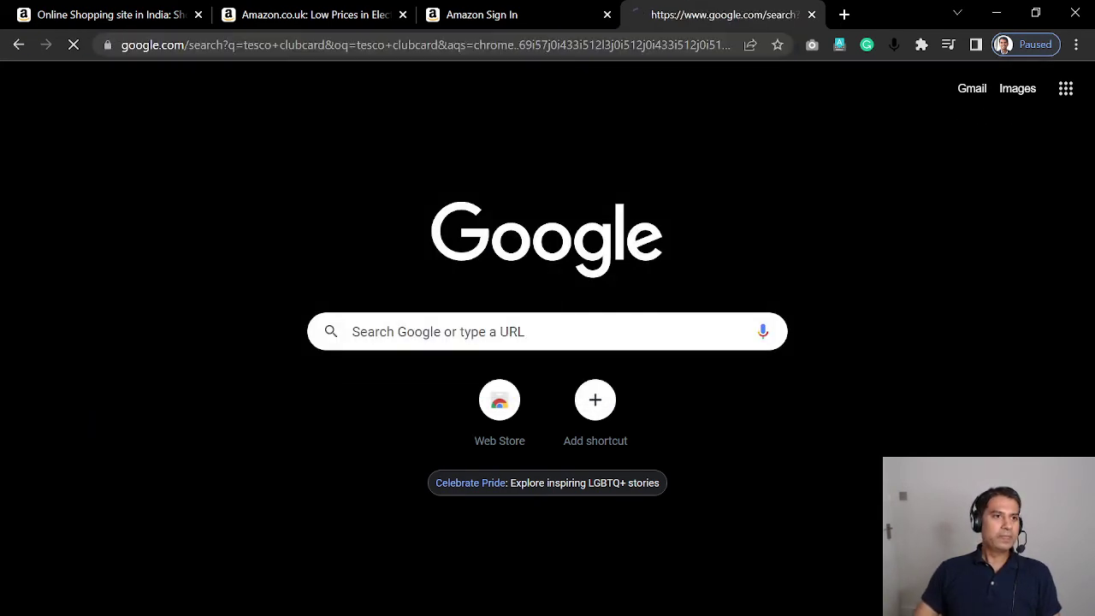
scroll(751, 579, "down", 3)
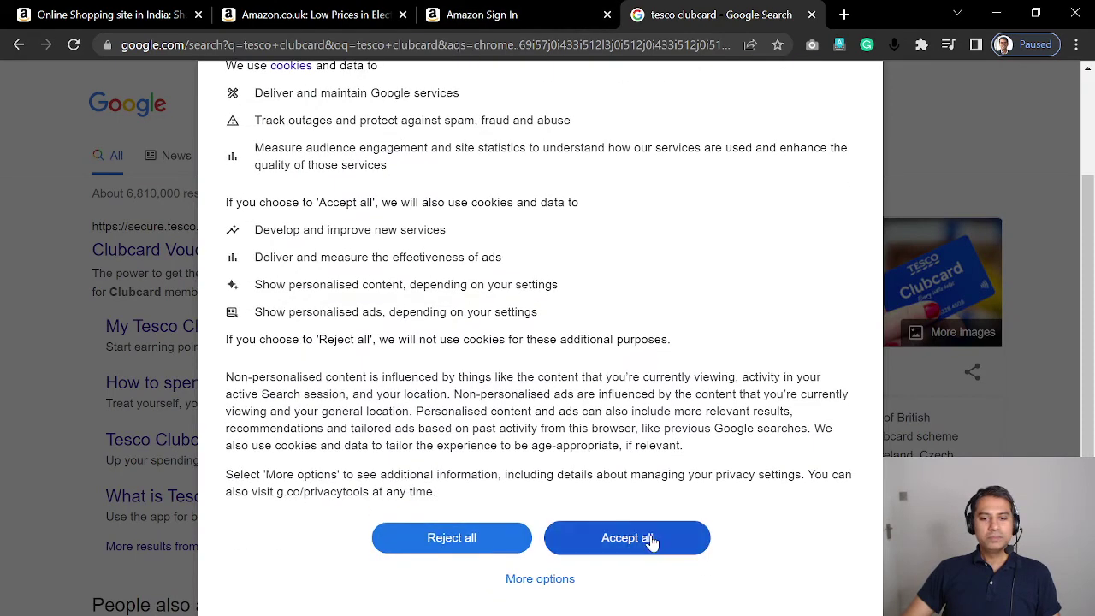
left_click(651, 540)
left_click(229, 334)
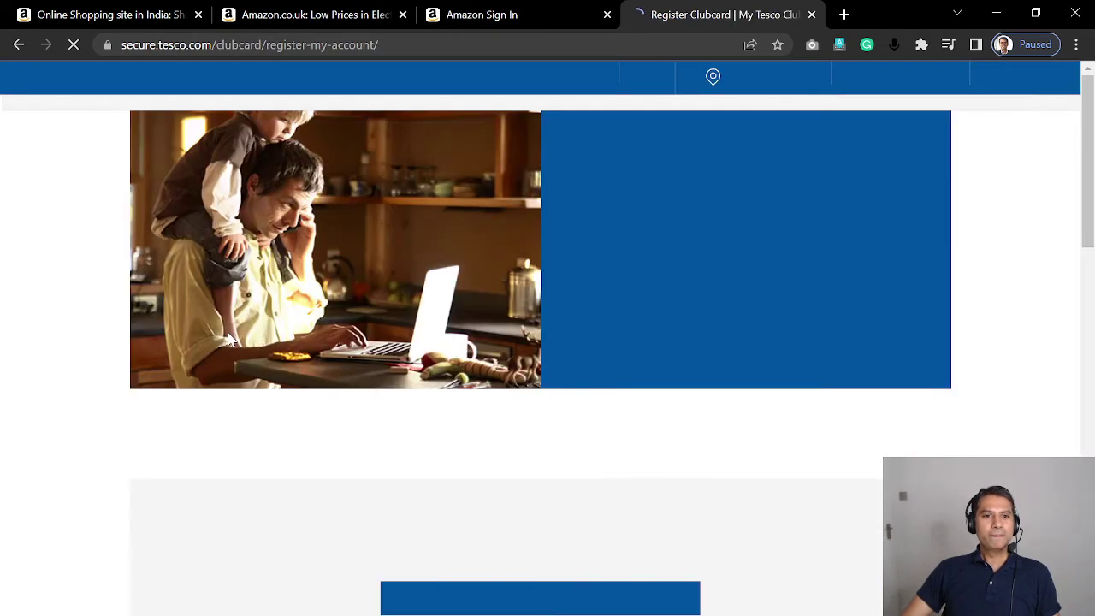
scroll(917, 306, "down", 7)
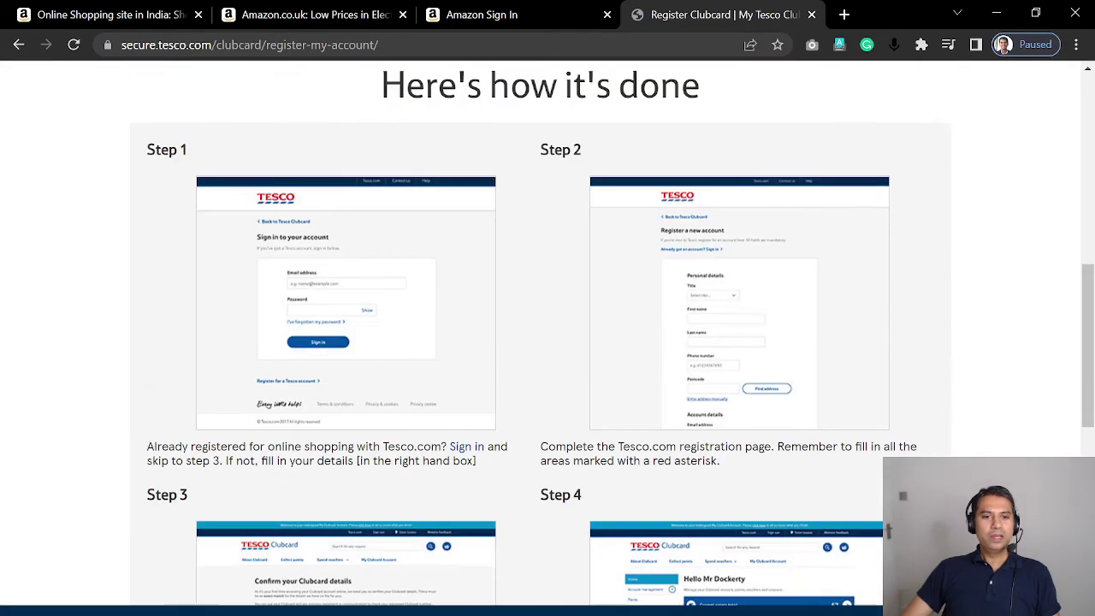
scroll(917, 322, "up", 8)
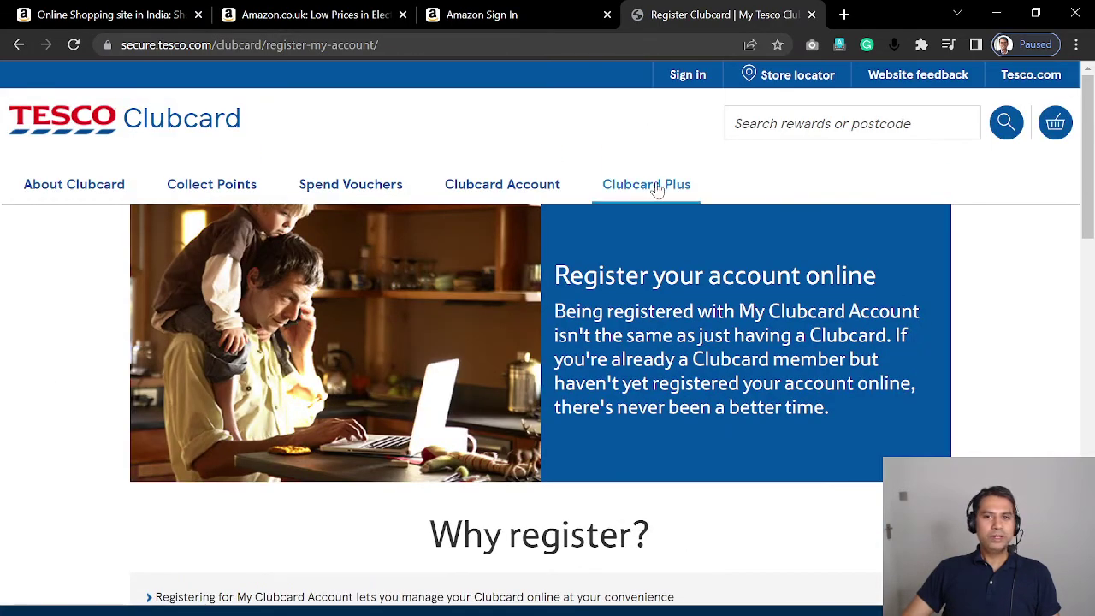
left_click(687, 77)
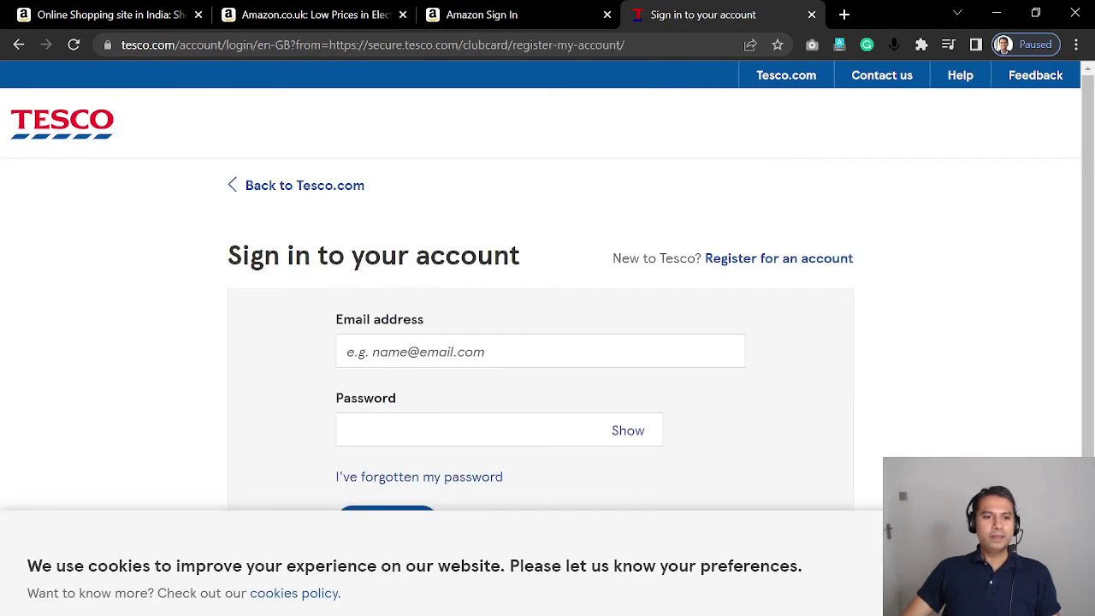
key("Tab")
key("shift+Tab")
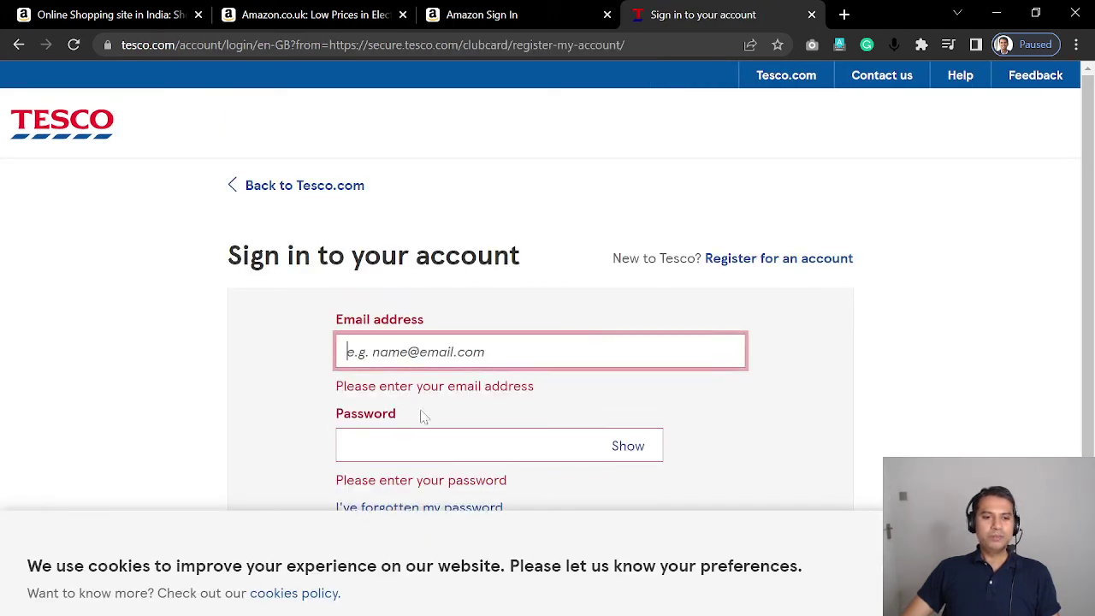
key("Tab")
key("F5")
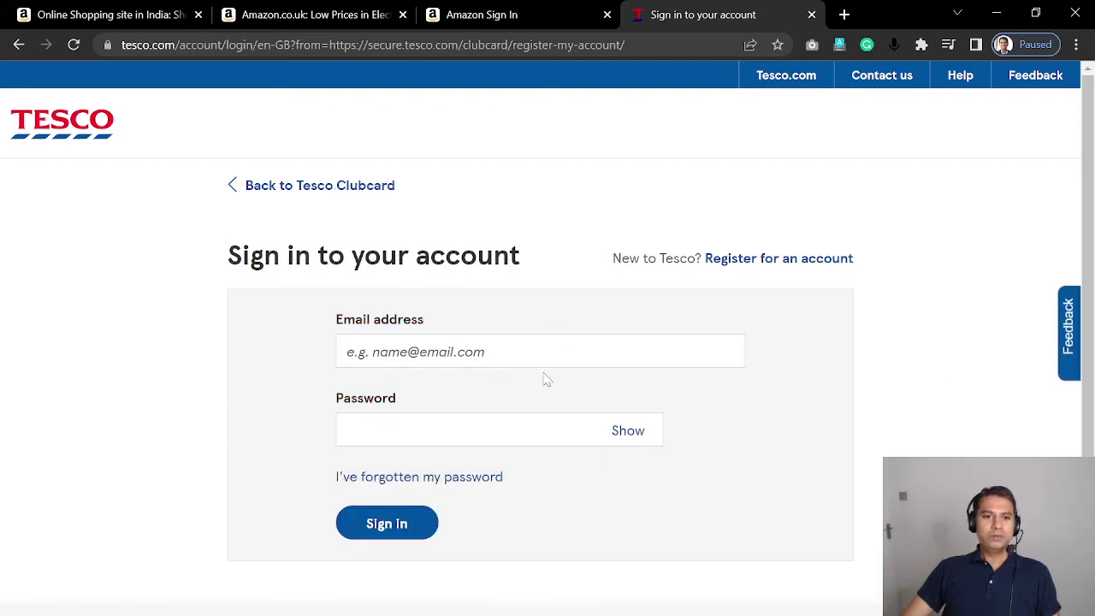
key("Tab")
key("Tab")
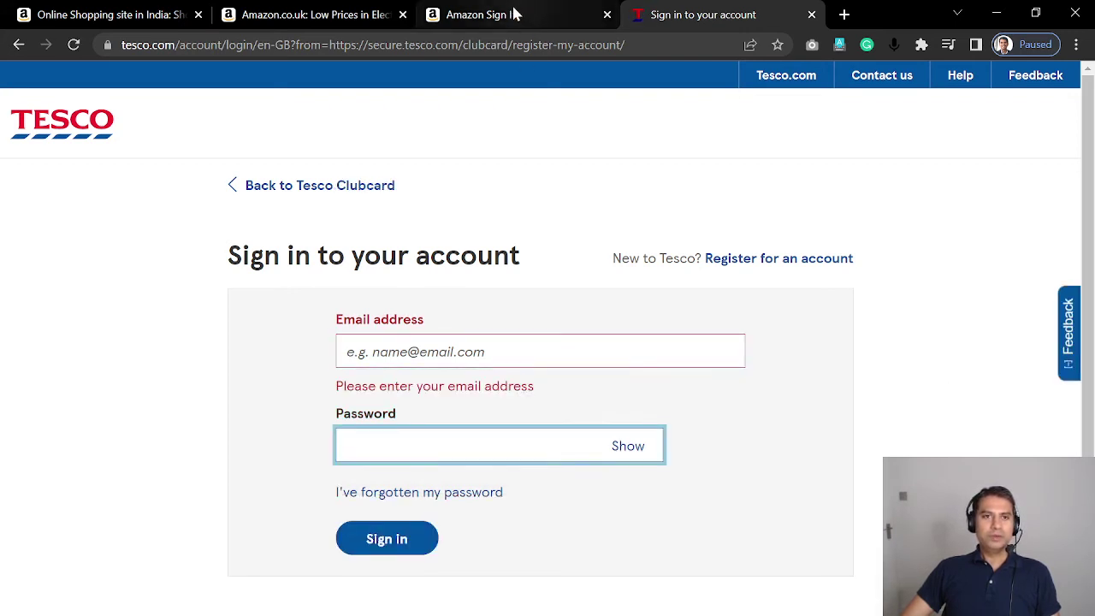
left_click(516, 15)
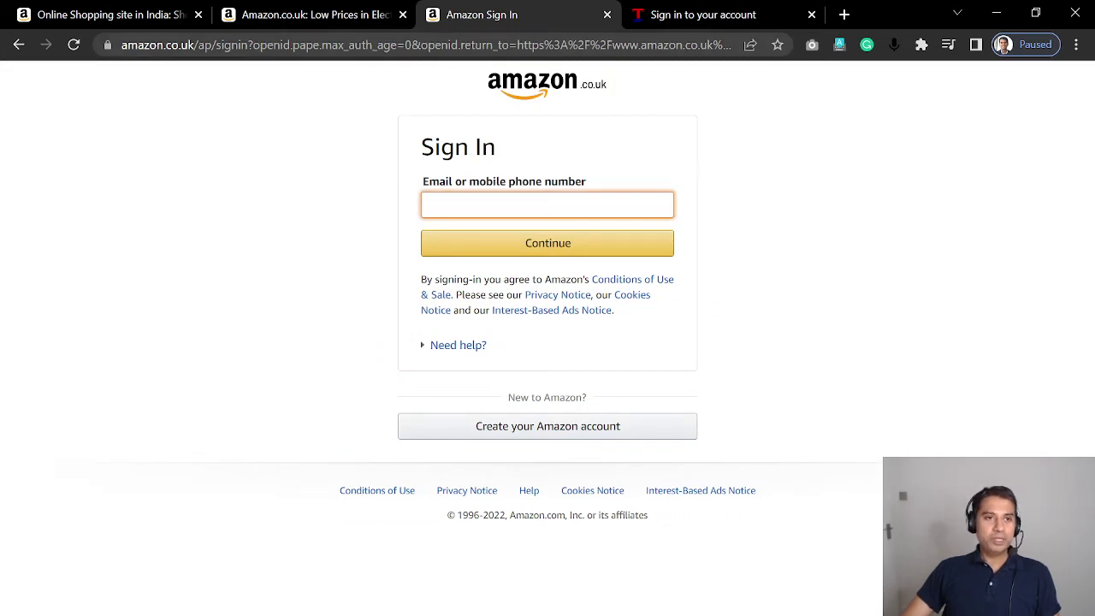
- Paste the UK entry's e-mail into Amazon's sign-in, continue, and submit the copied password
key("alt+Tab")
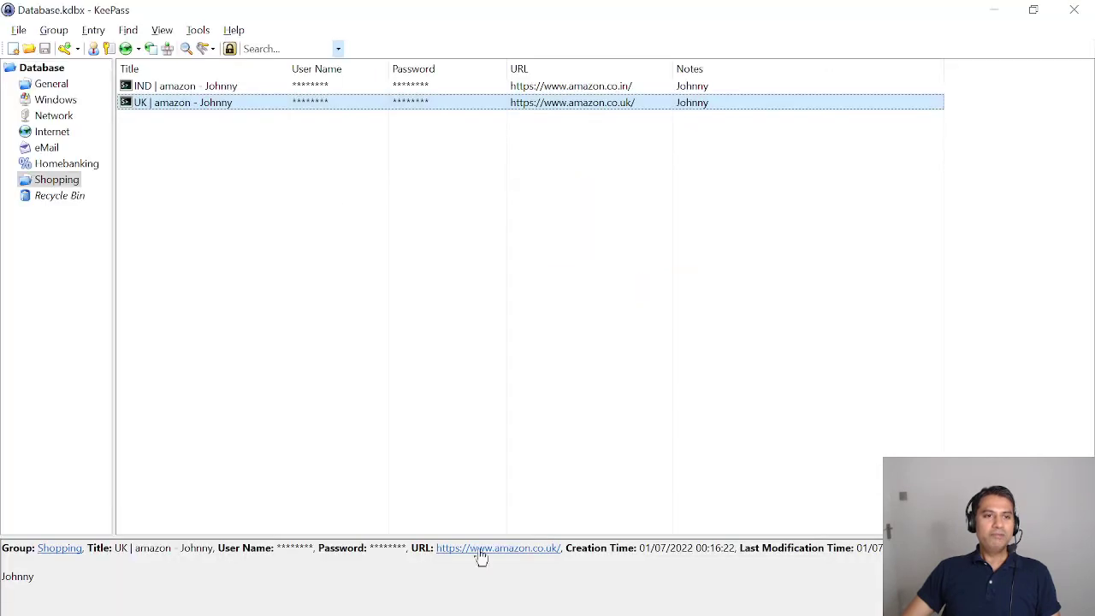
key("ctrl+v")
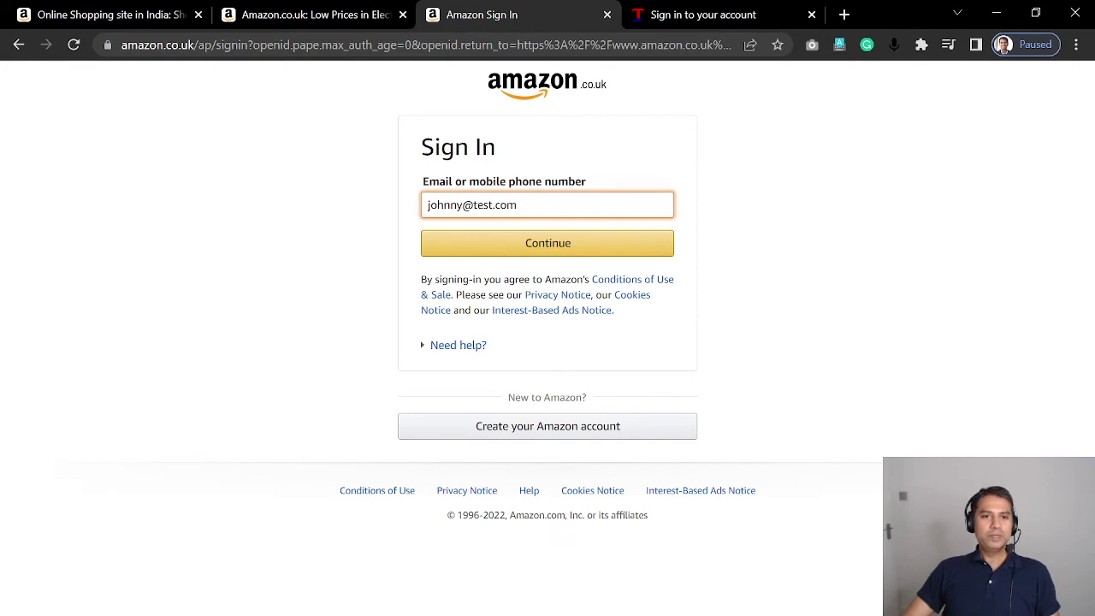
left_click(490, 244)
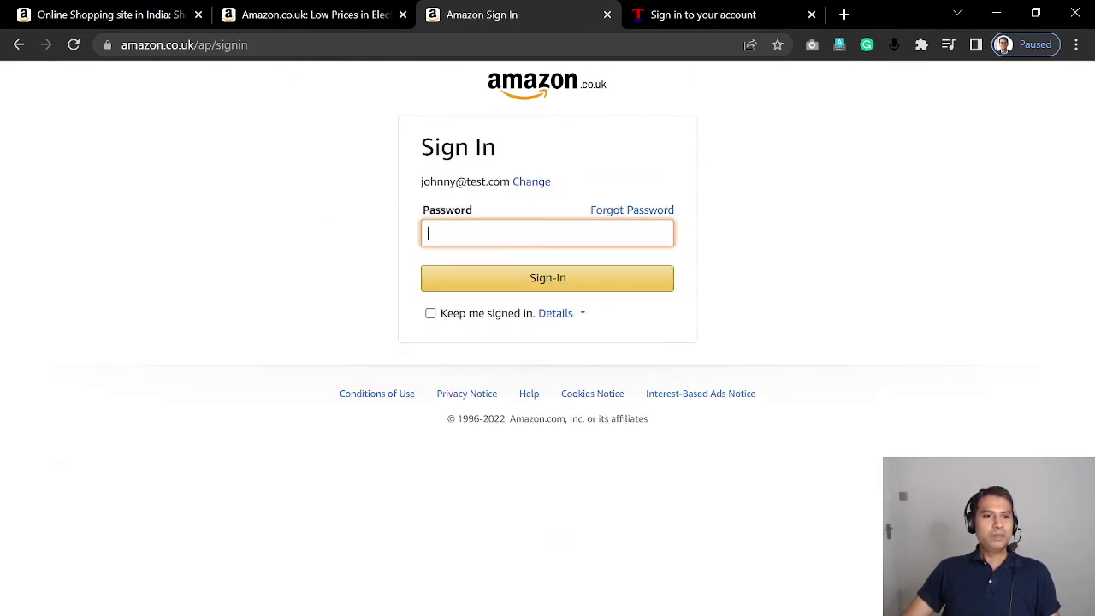
key("alt+Tab")
double_click(428, 103)
key("alt+Tab")
key("ctrl+v")
left_click(508, 278)
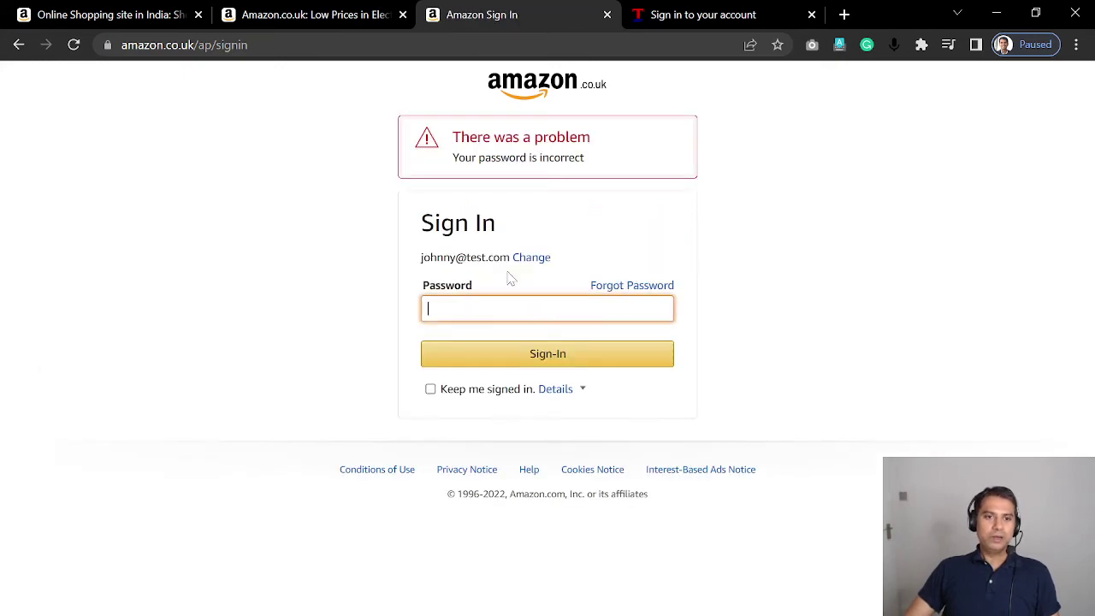
- Retry filling Amazon's password field with the UK entry's stored password
left_click(302, 20)
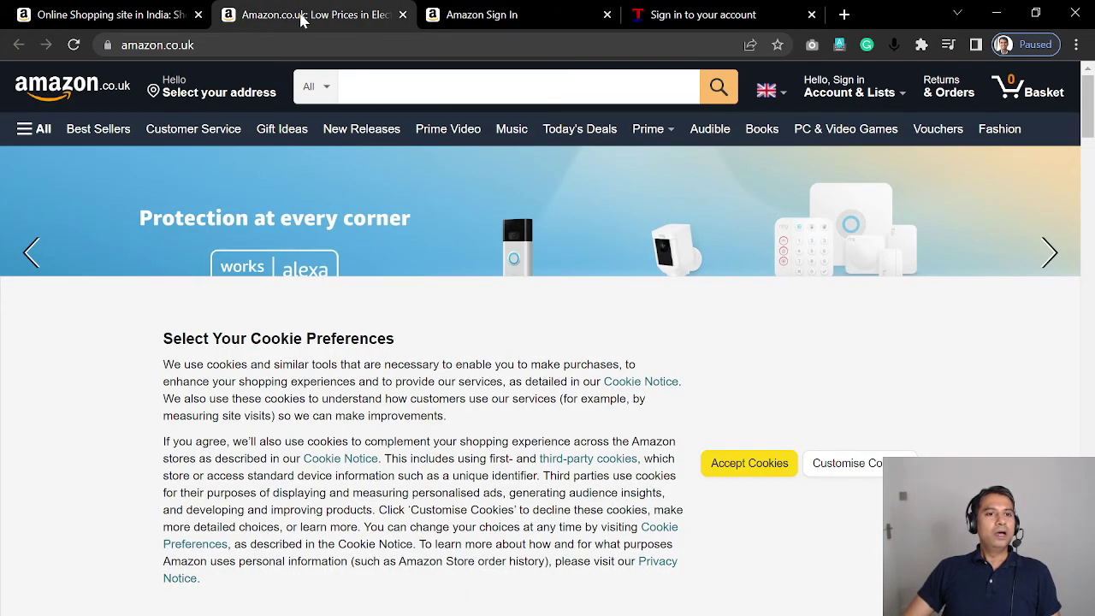
key("alt+Tab")
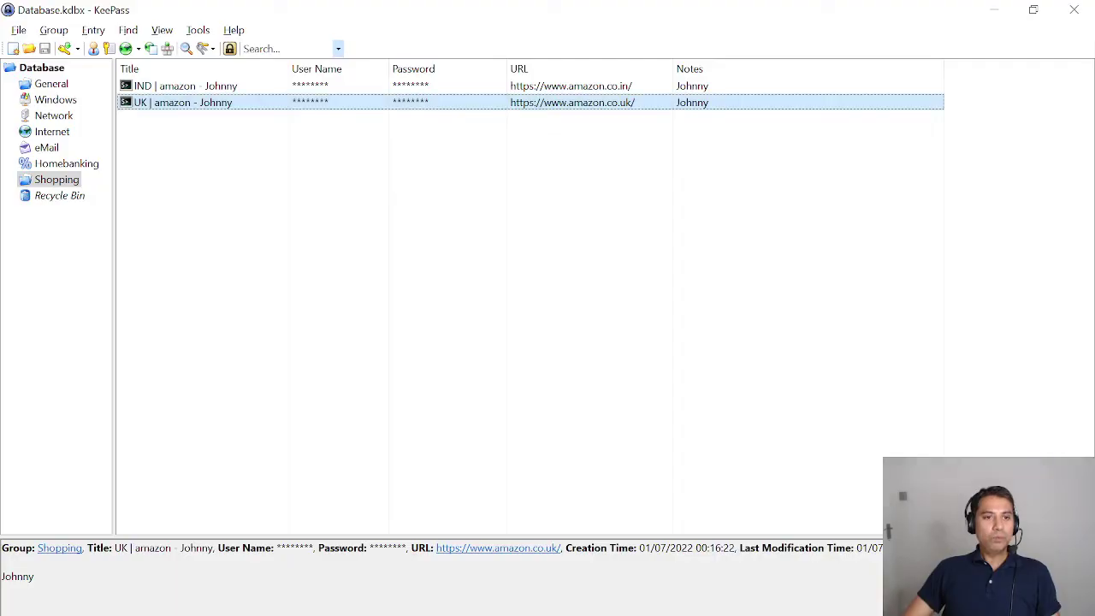
key("alt+Tab")
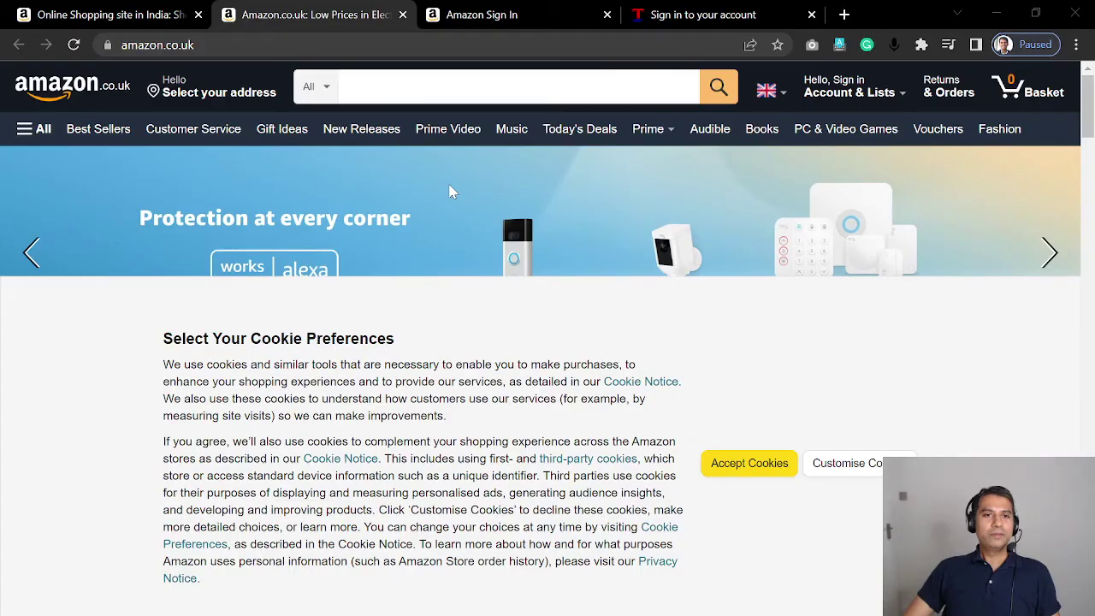
left_click(493, 17)
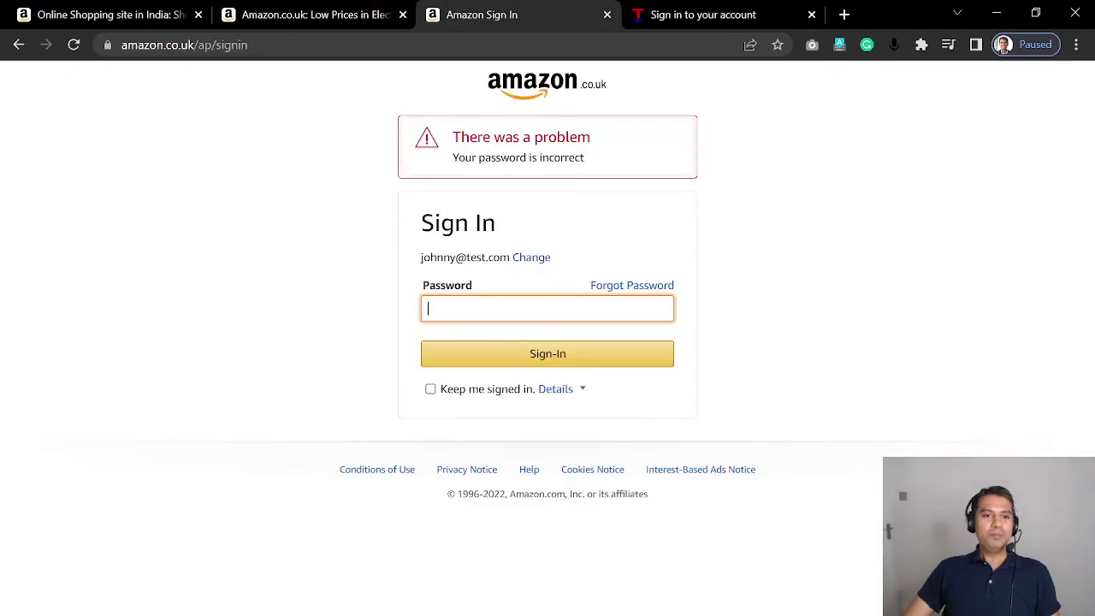
key("alt+Tab")
left_click(430, 105)
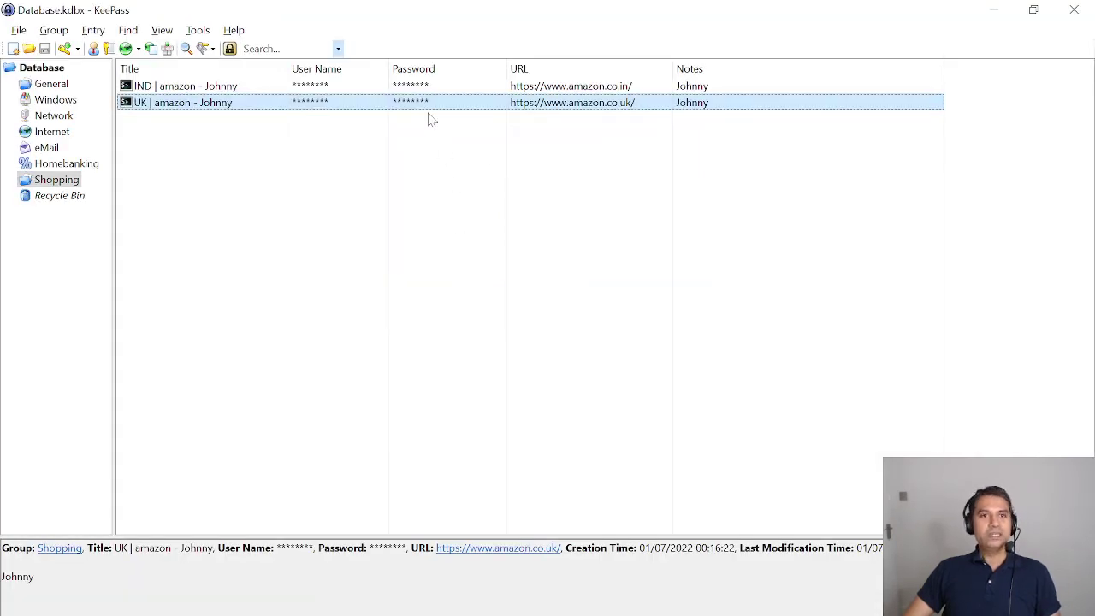
key("alt+Tab")
key("ctrl+v")
key("alt+Tab")
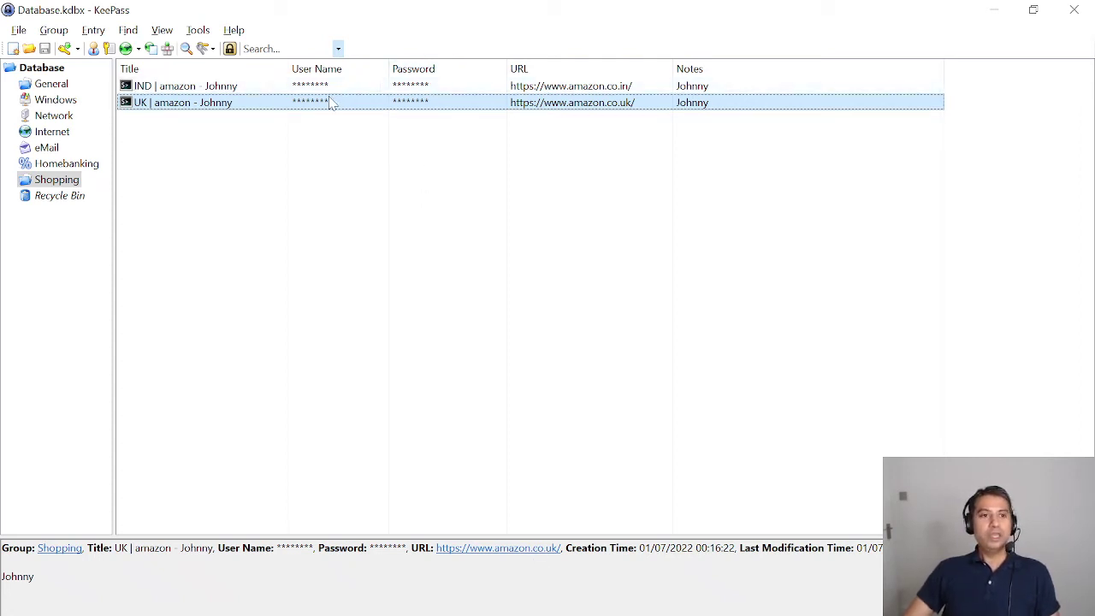
key("ctrl+v")
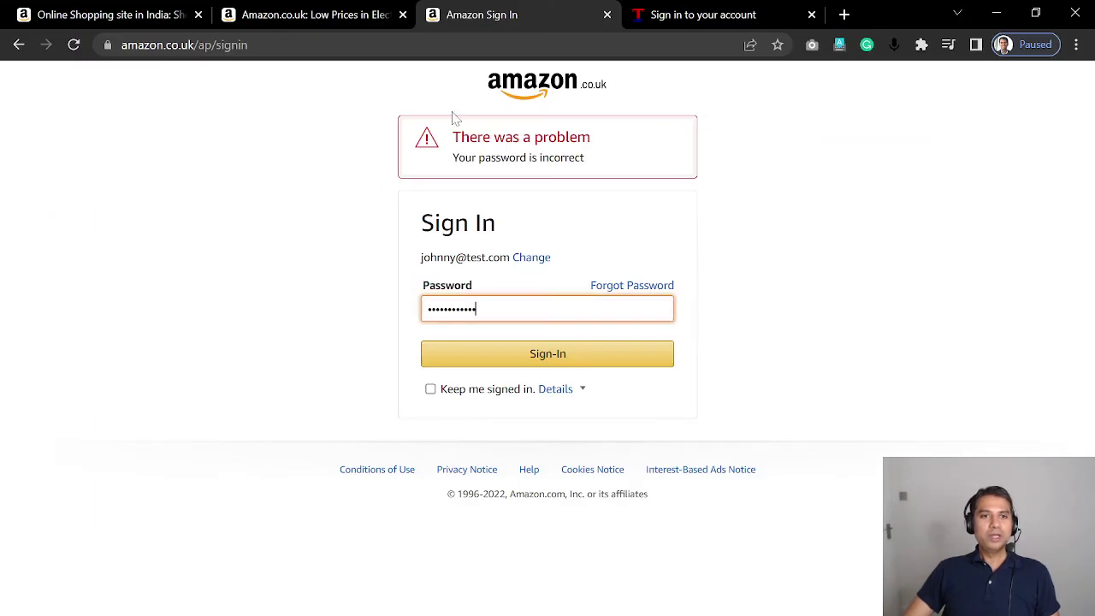
- Go back to Amazon's e-mail step and fill in the UK account's saved e-mail
left_click(531, 258)
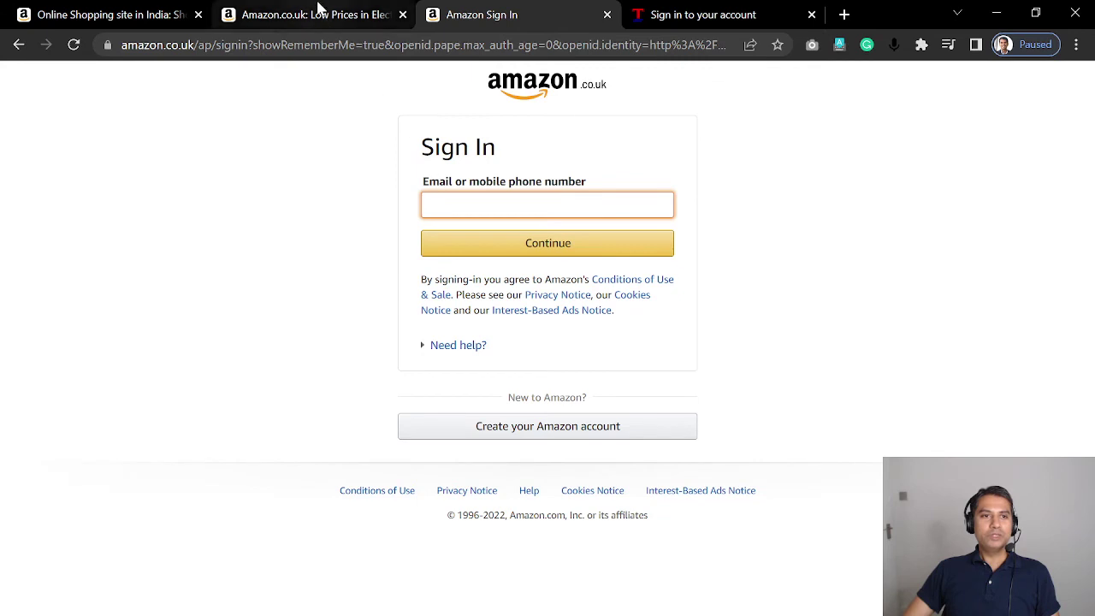
key("alt+Tab")
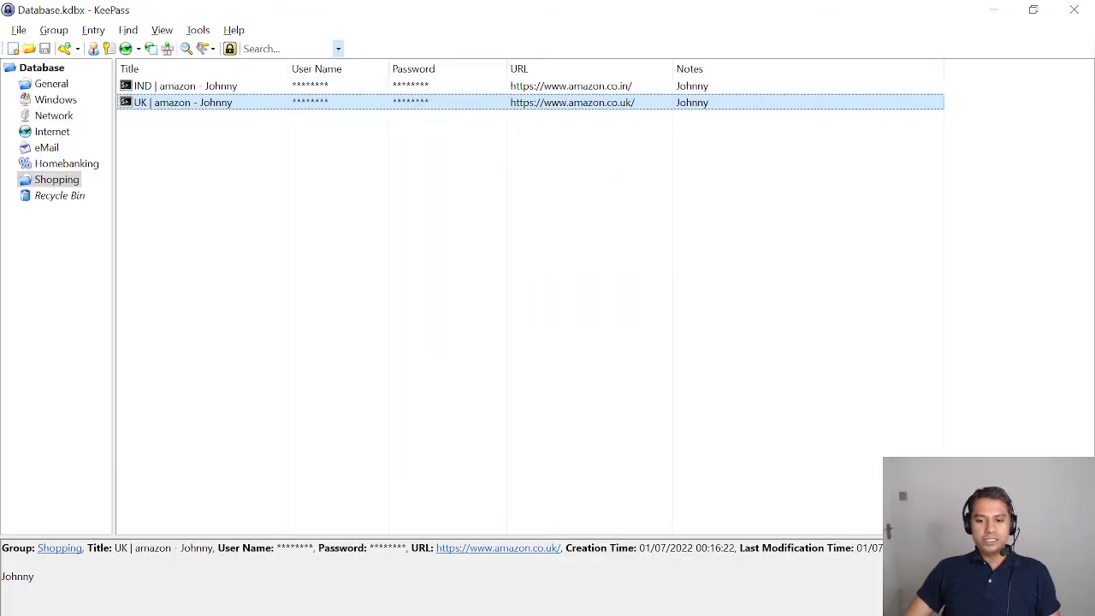
key("alt+Tab")
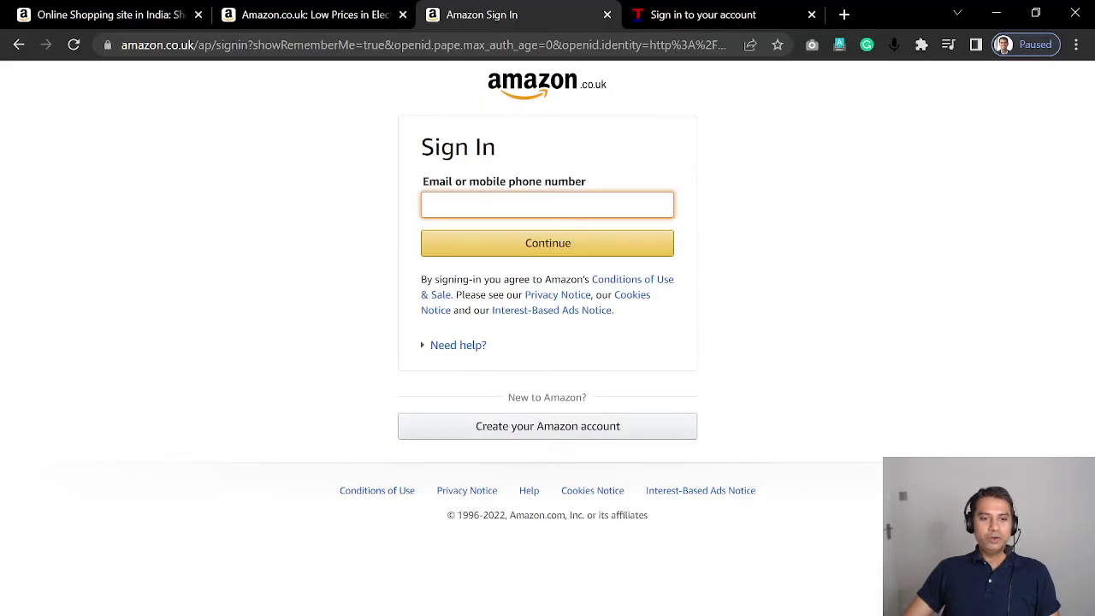
key("ctrl+v")
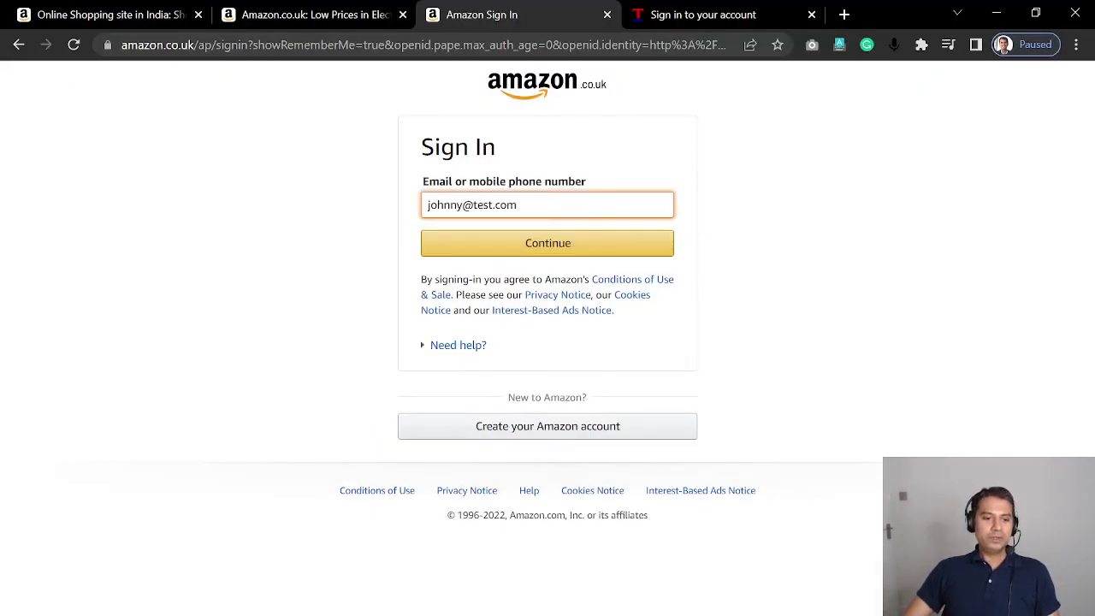
key("super+s")
- Launch the On-Screen Keyboard, demonstrate a Ctrl shortcut, close it, and return to the Tesco sign-in tab
type("scre")
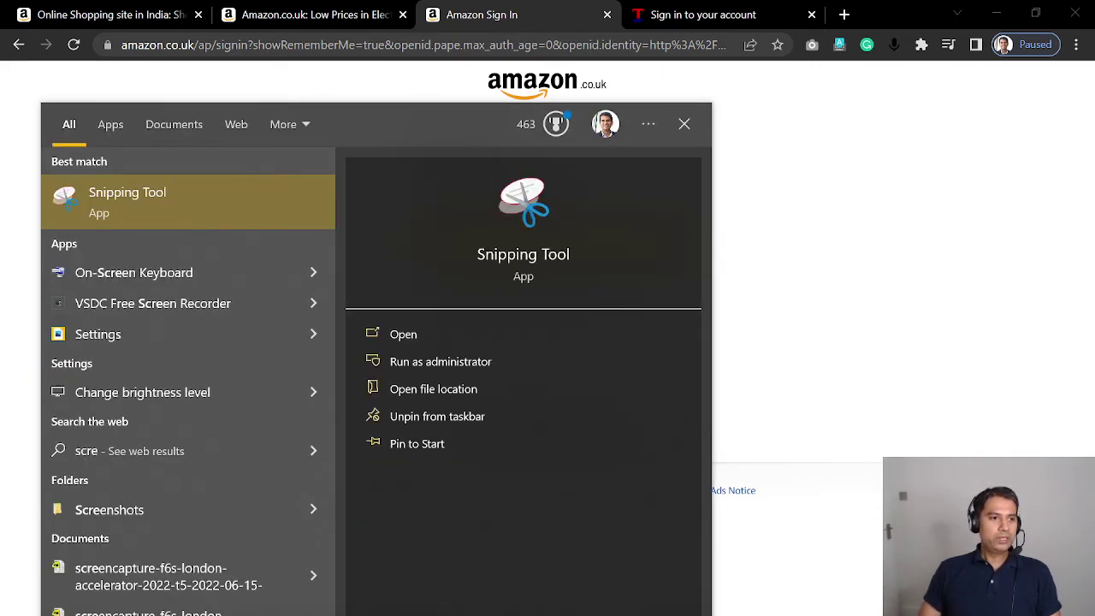
key("Down")
key("Down")
key("Escape")
key("super+ctrl+o")
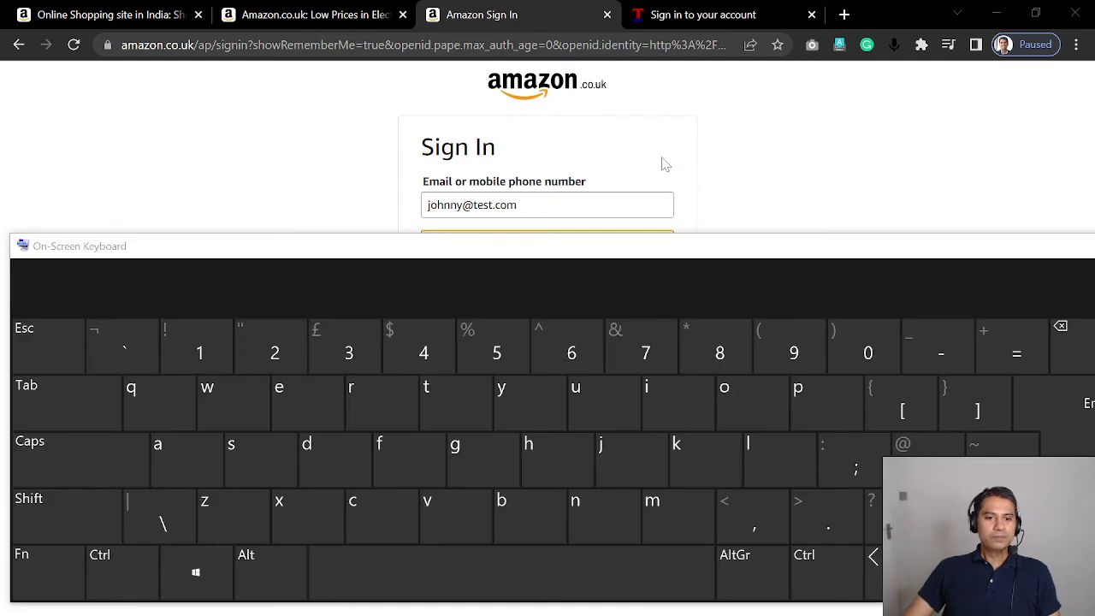
left_click_drag(565, 240, 579, 225)
key("ctrl")
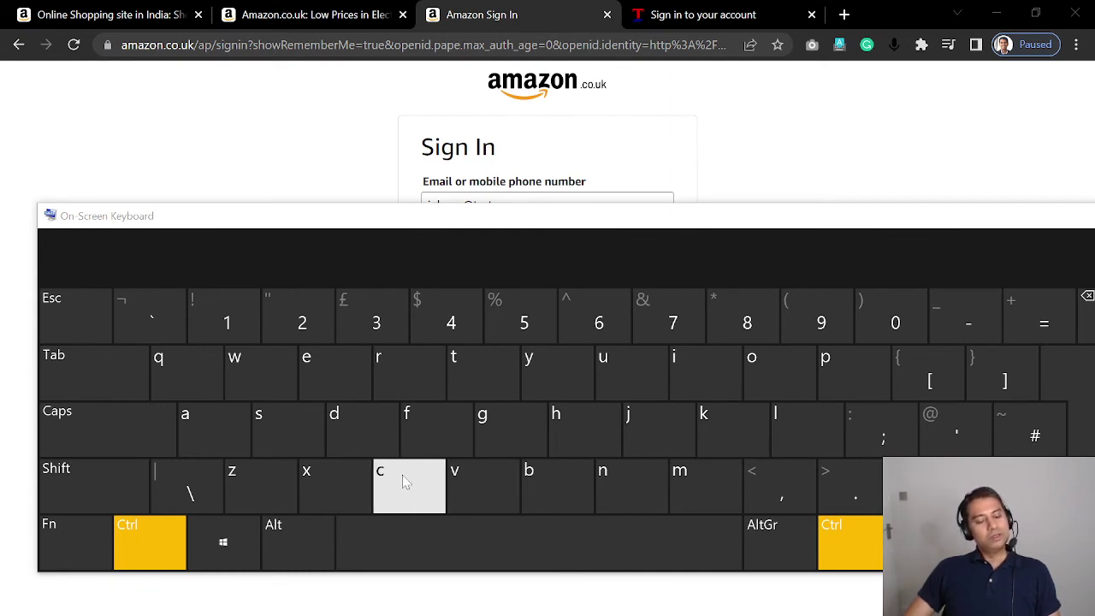
left_click(570, 487)
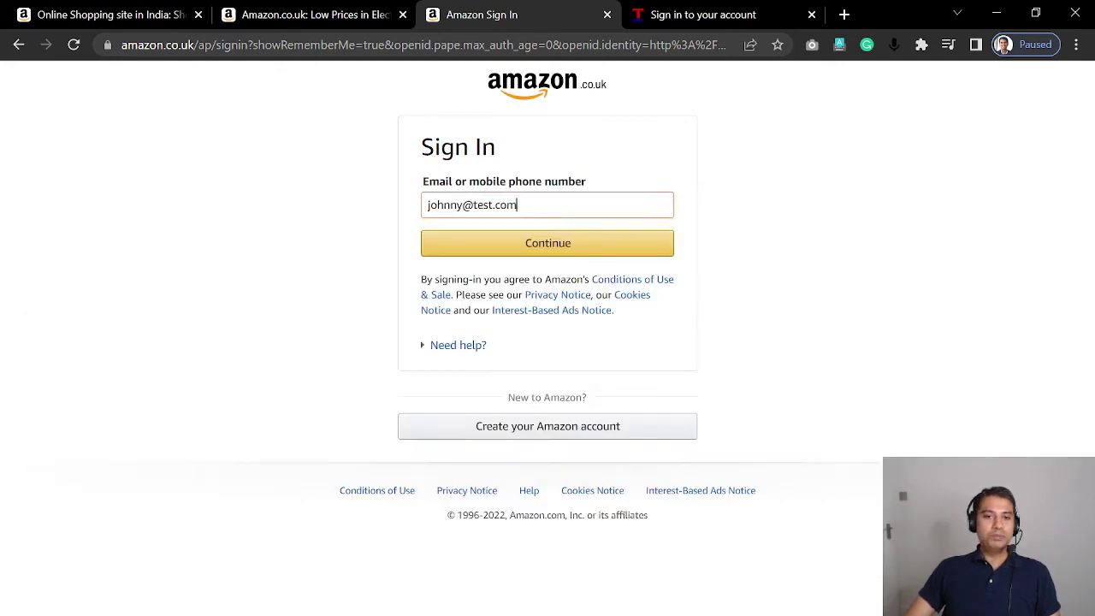
left_click(672, 20)
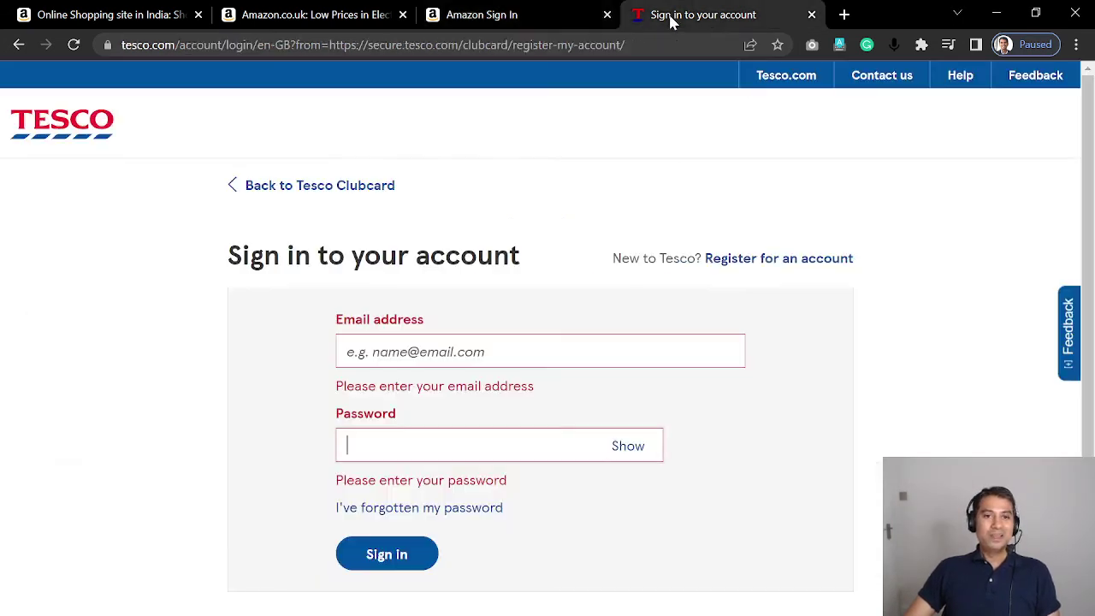
- Auto-fill the Tesco Email address field from the UK amazon entry, then clear it
left_click(445, 351)
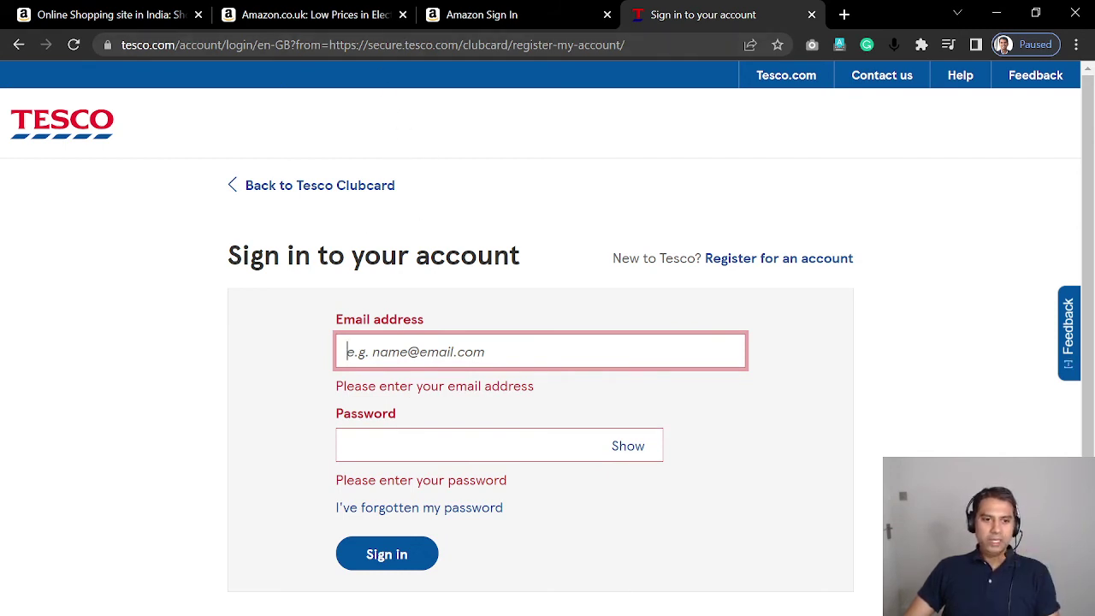
left_click(285, 360)
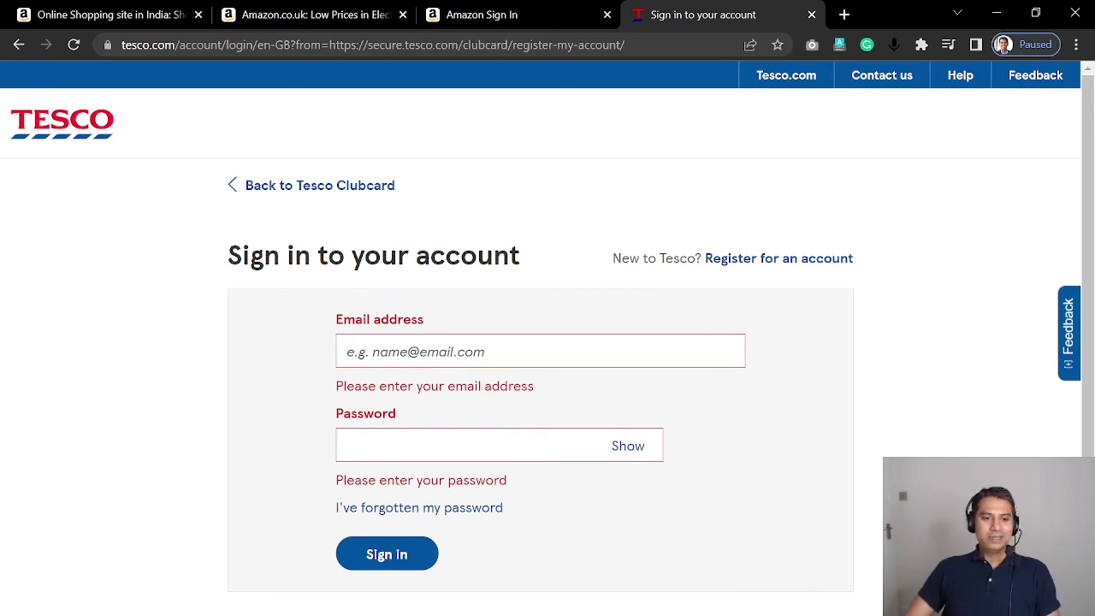
left_click(346, 351)
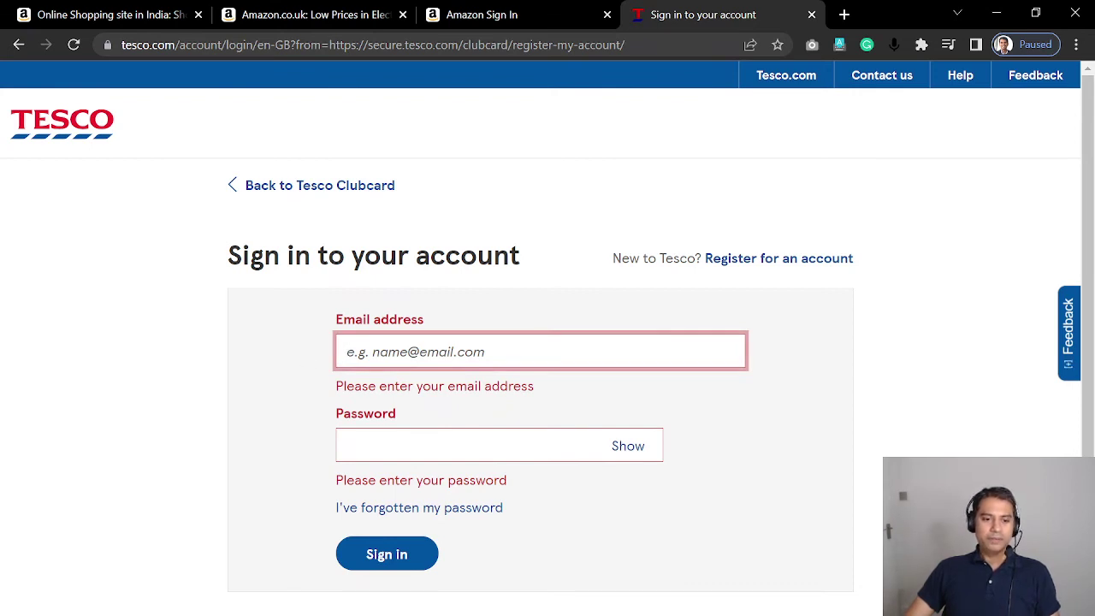
key("alt+Tab")
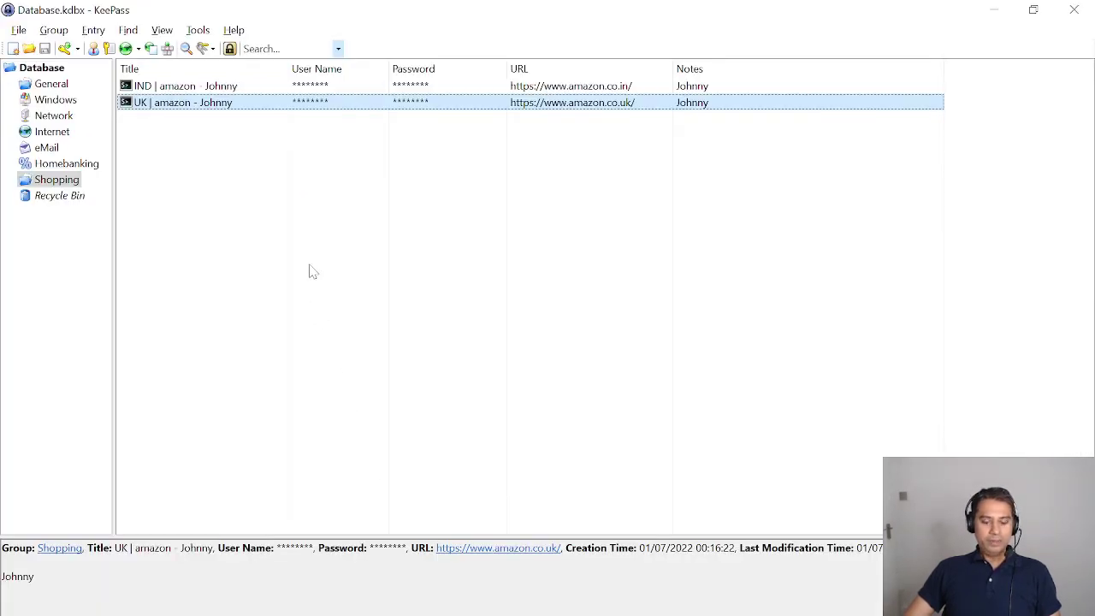
key("ctrl+v")
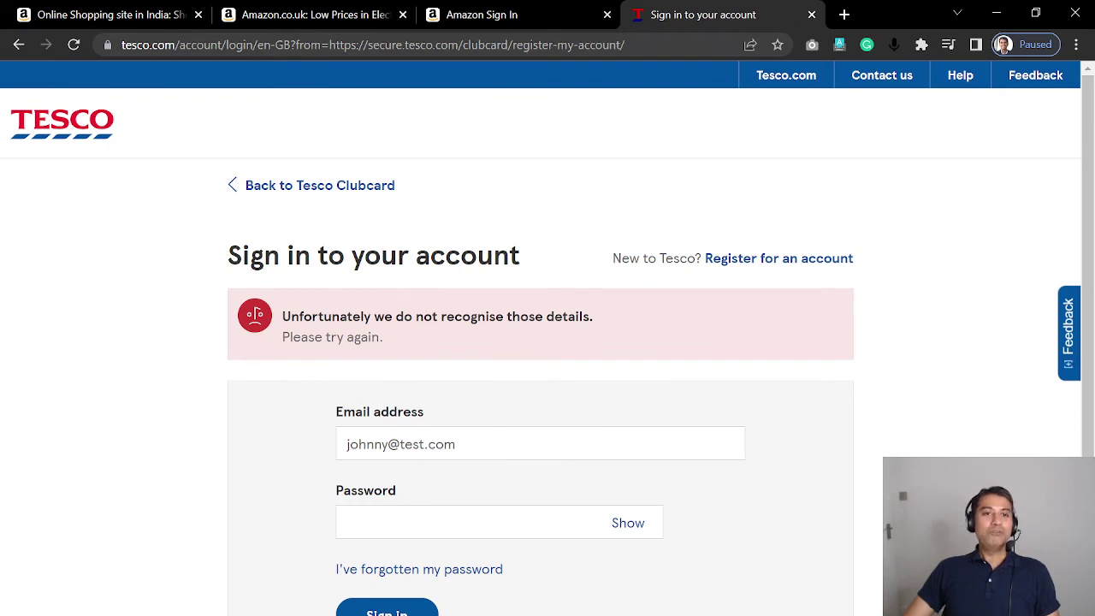
key("alt+Tab")
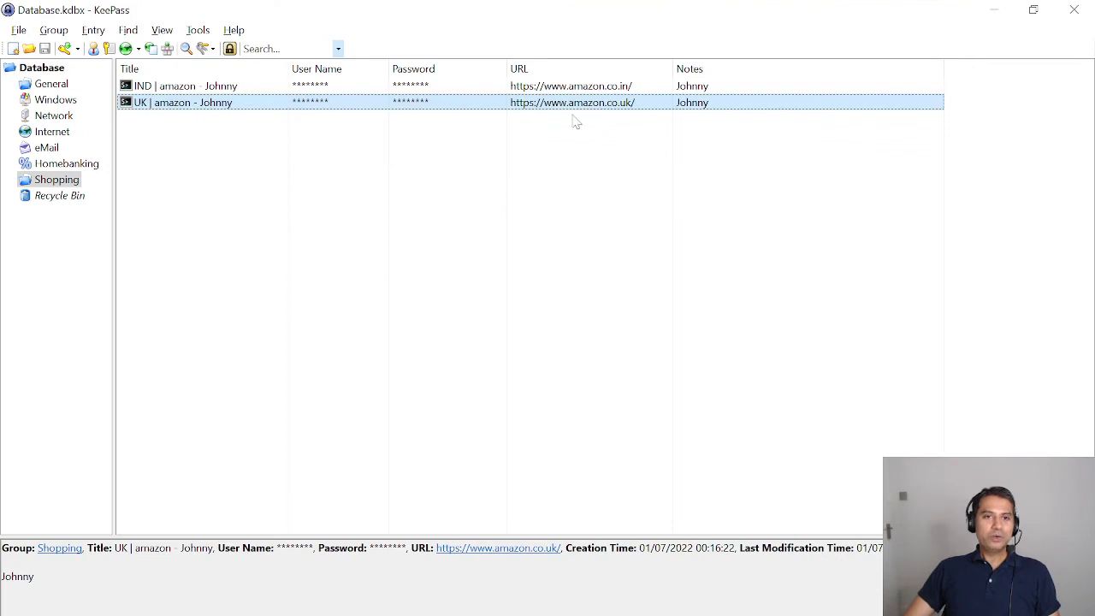
key("alt+Tab")
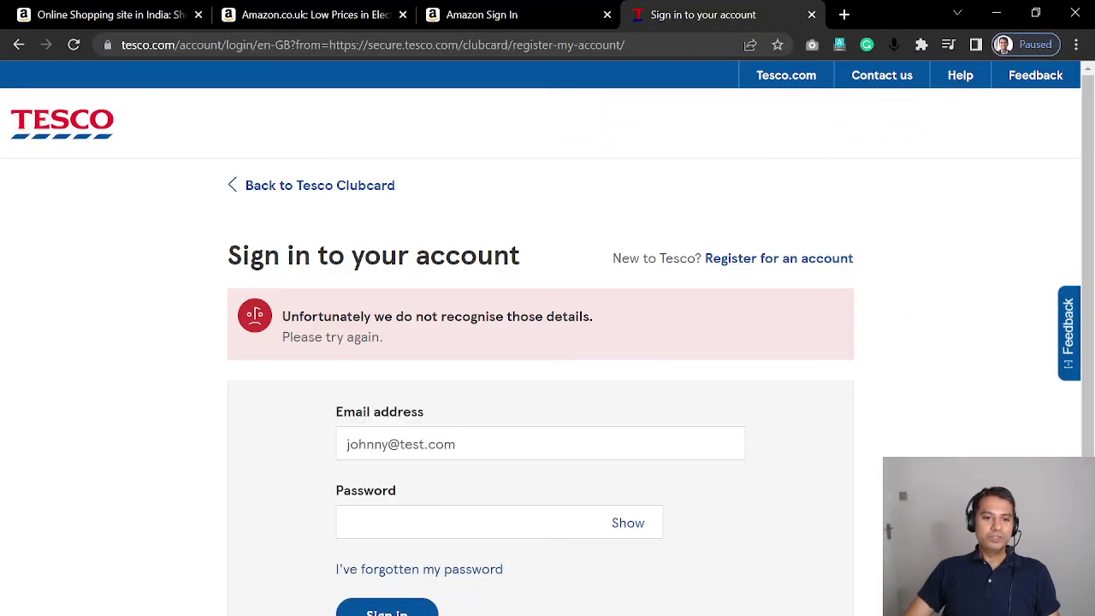
key("ctrl+a")
key("BackSpace")
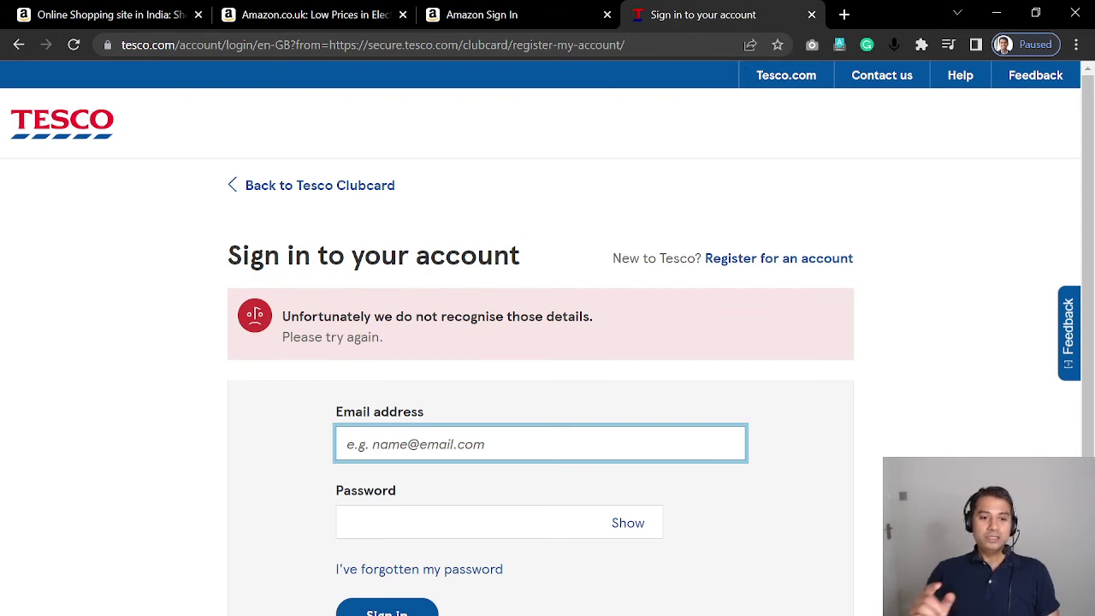
- Auto-fill the Tesco login from the IND amazon entry, then clear the email field
key("alt+Tab")
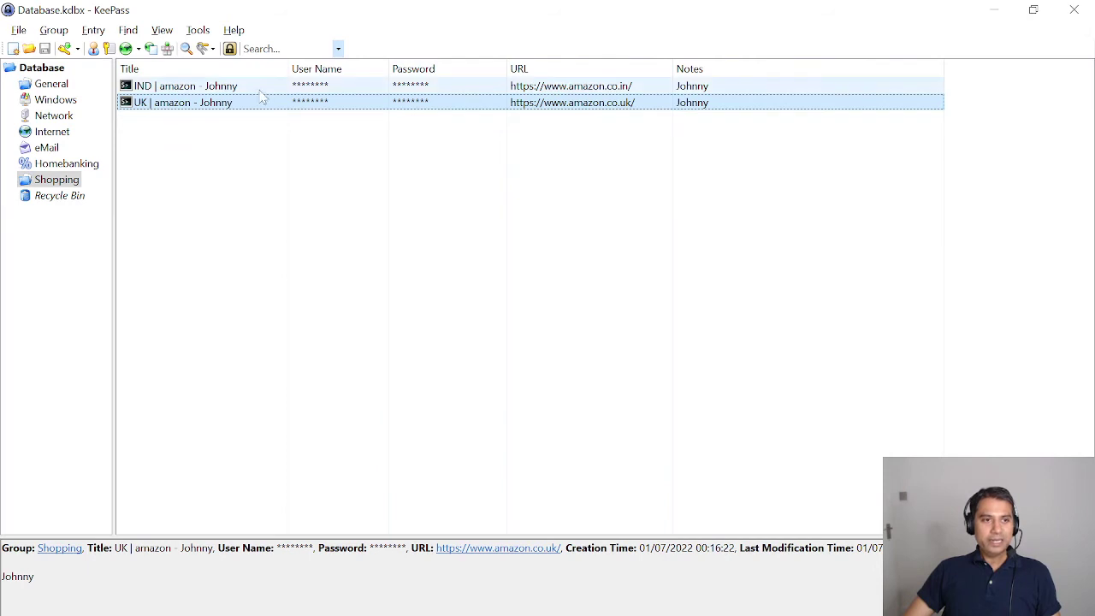
left_click(265, 89)
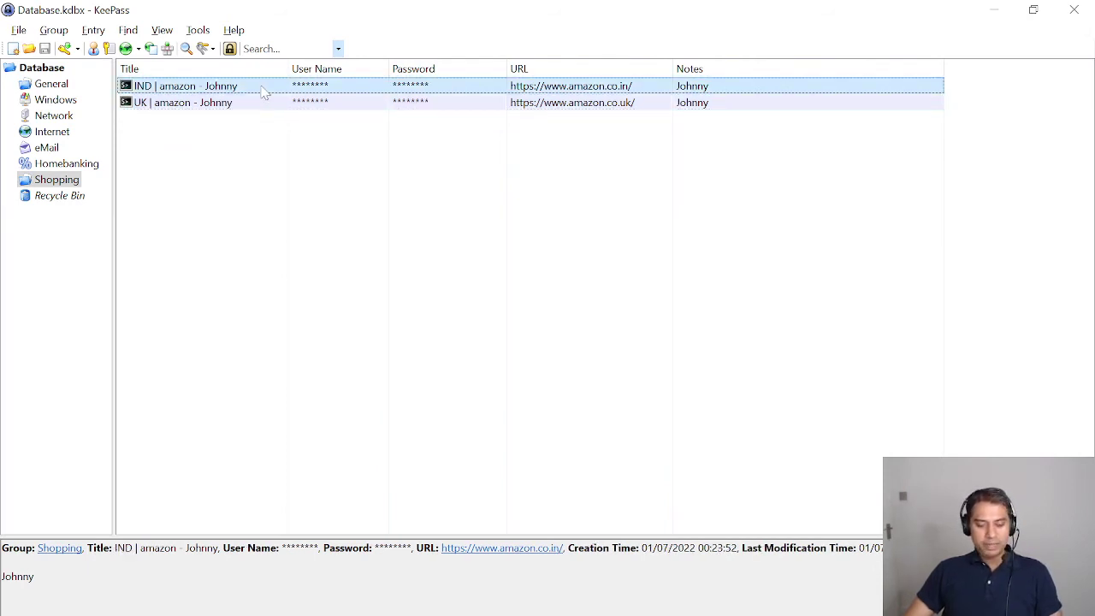
key("ctrl+v")
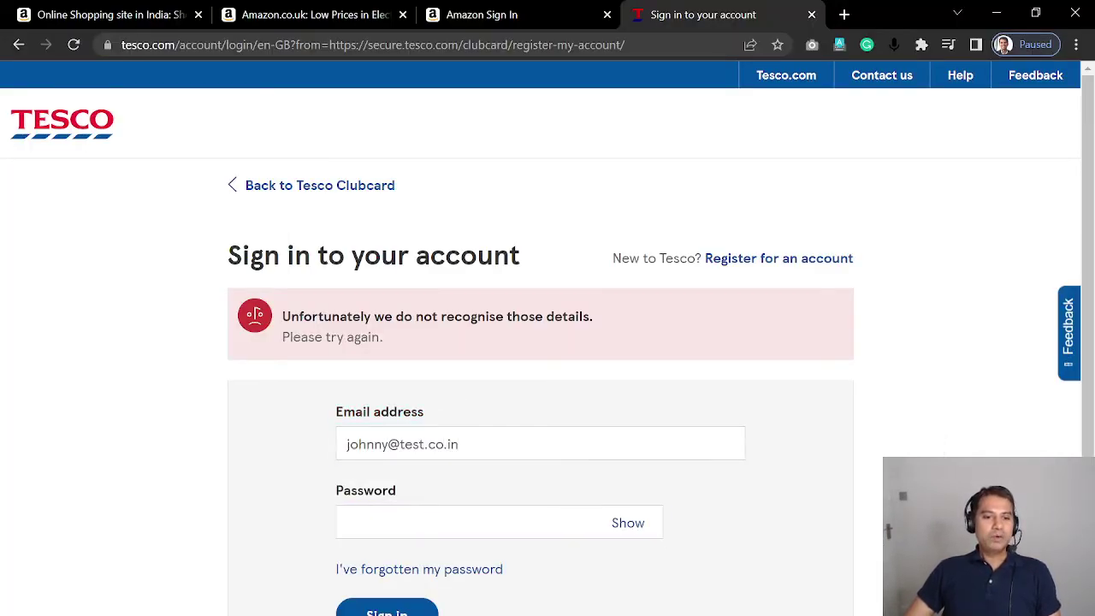
left_click_drag(466, 444, 306, 459)
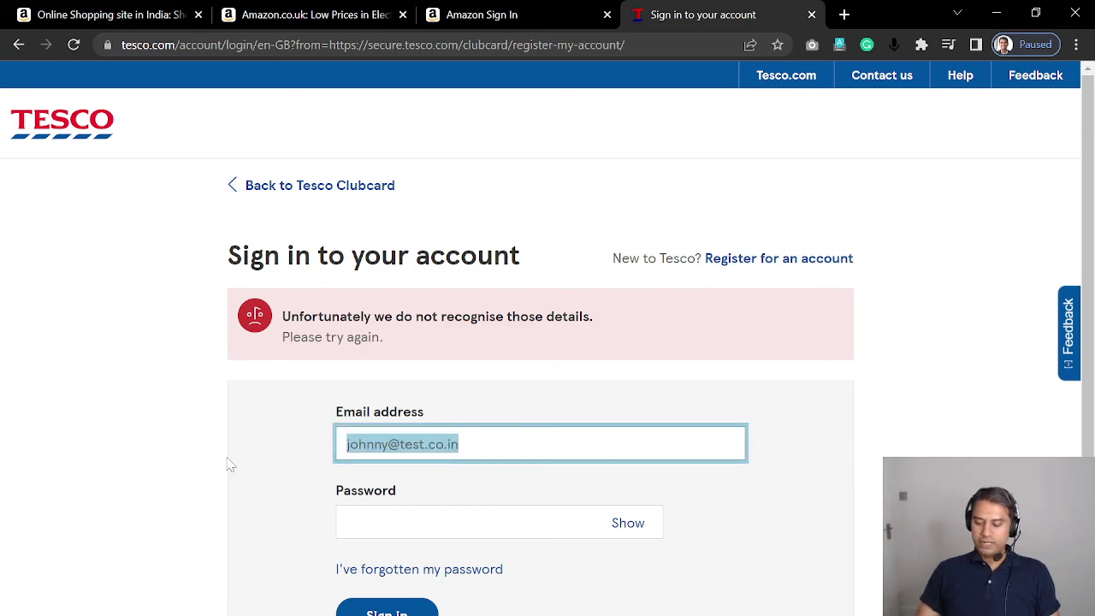
key("BackSpace")
- Fill the Tesco login from the UK amazon entry, submit it, and open that entry for editing
key("alt+Tab")
left_click(260, 106)
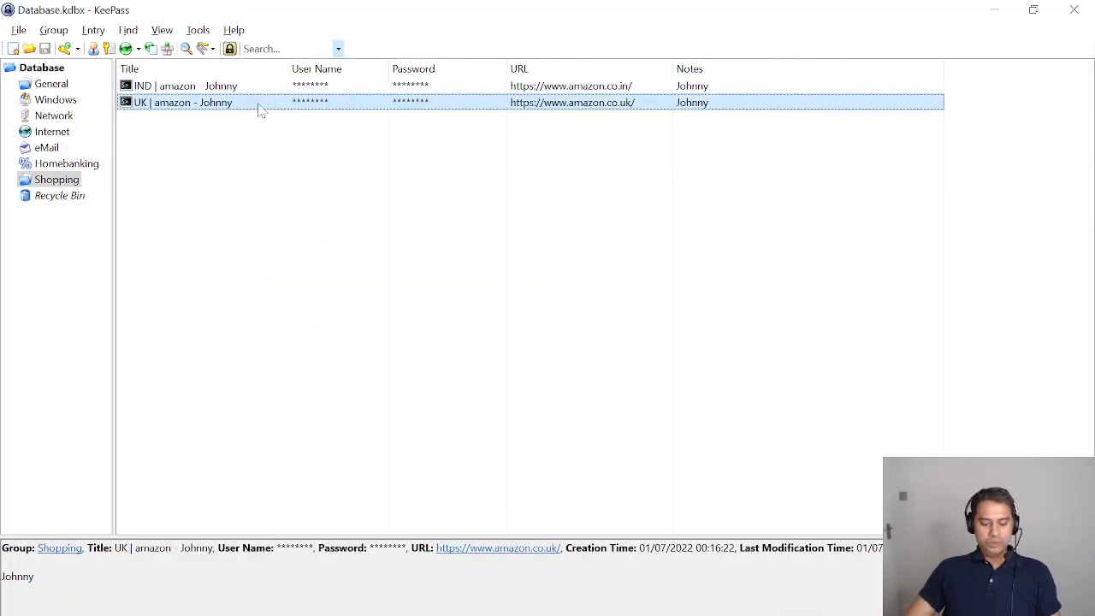
key("ctrl+v")
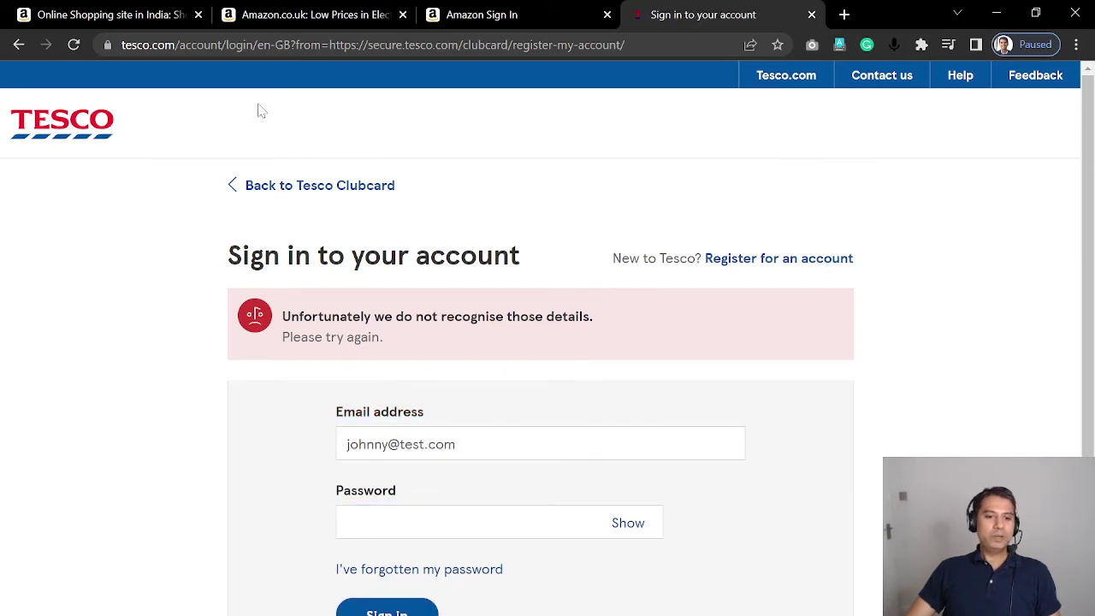
left_click(387, 610)
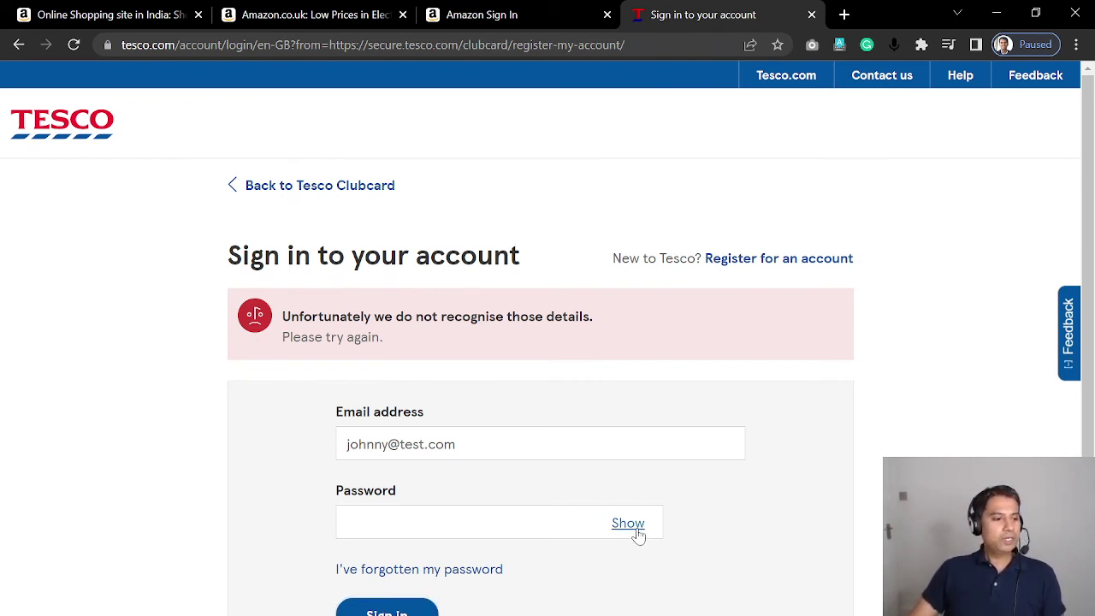
left_click(387, 610)
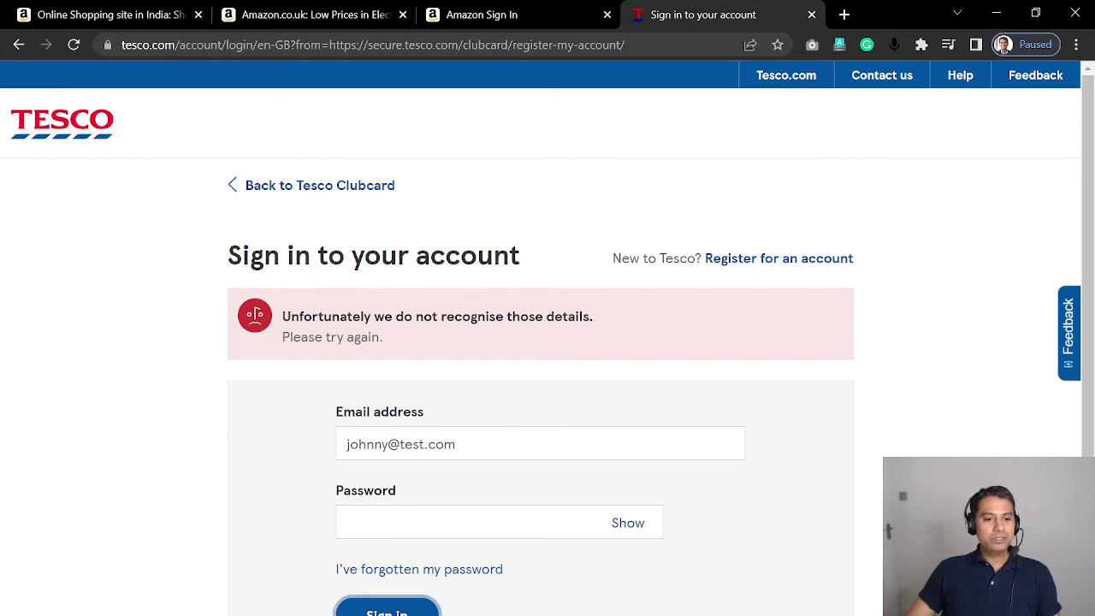
key("alt+Tab")
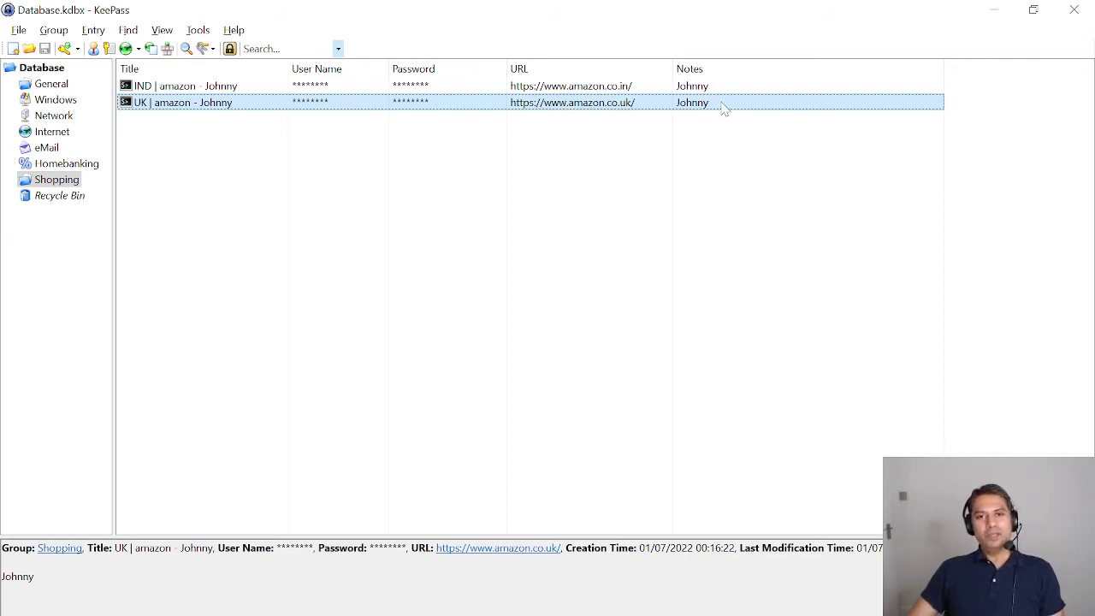
double_click(168, 105)
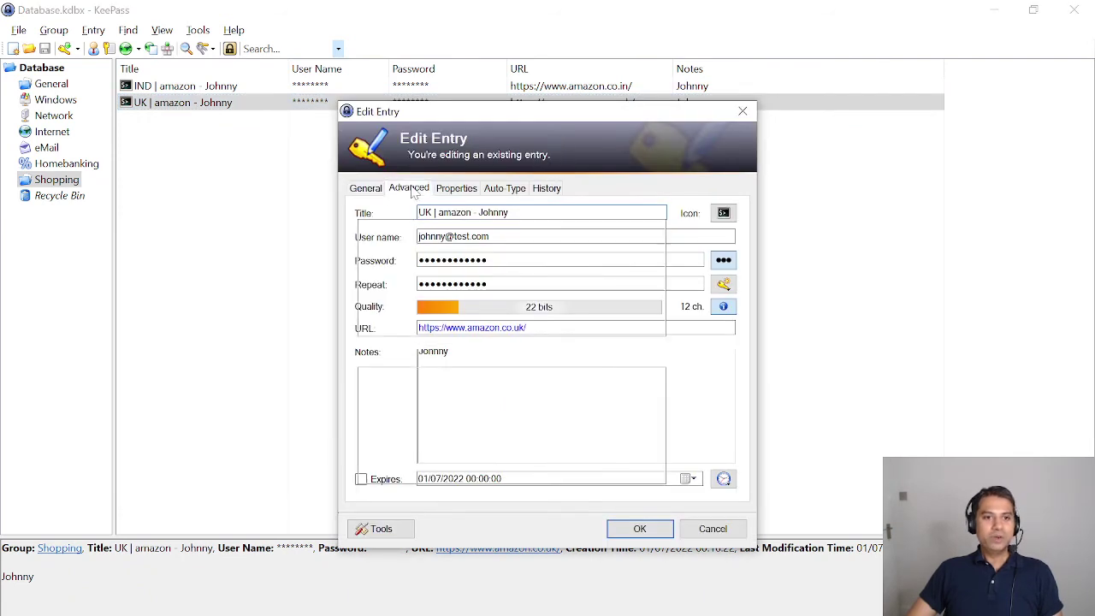
- On the Advanced tab, add an Account Number string field holding the account number
left_click(409, 189)
left_click(705, 228)
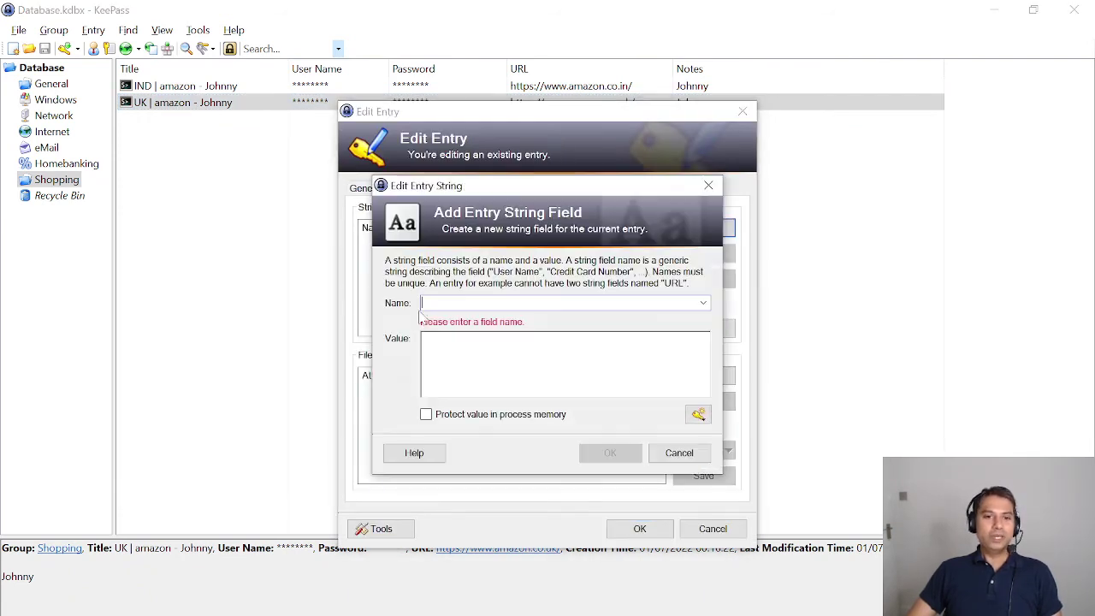
type("A")
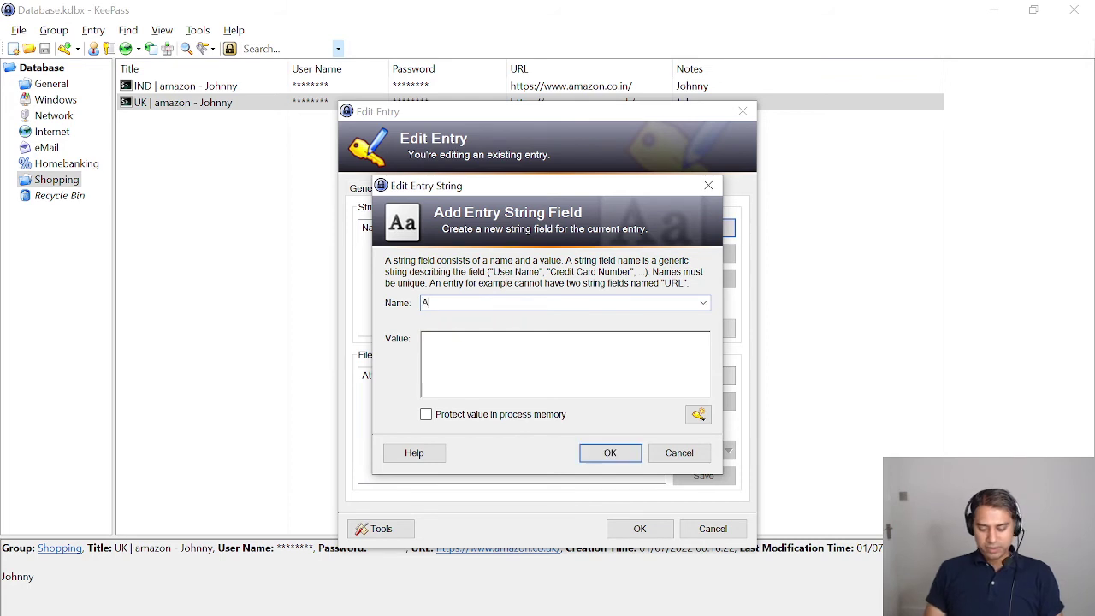
type("ccount Number 1212")
left_click(603, 451)
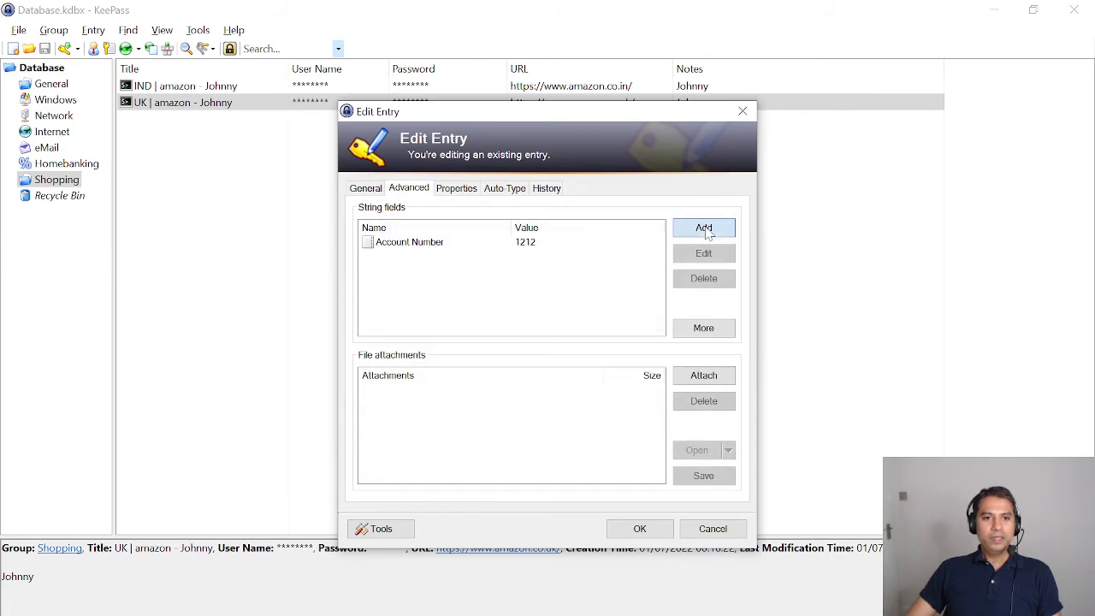
- Add a Credit card Number string field holding the card number
left_click(705, 230)
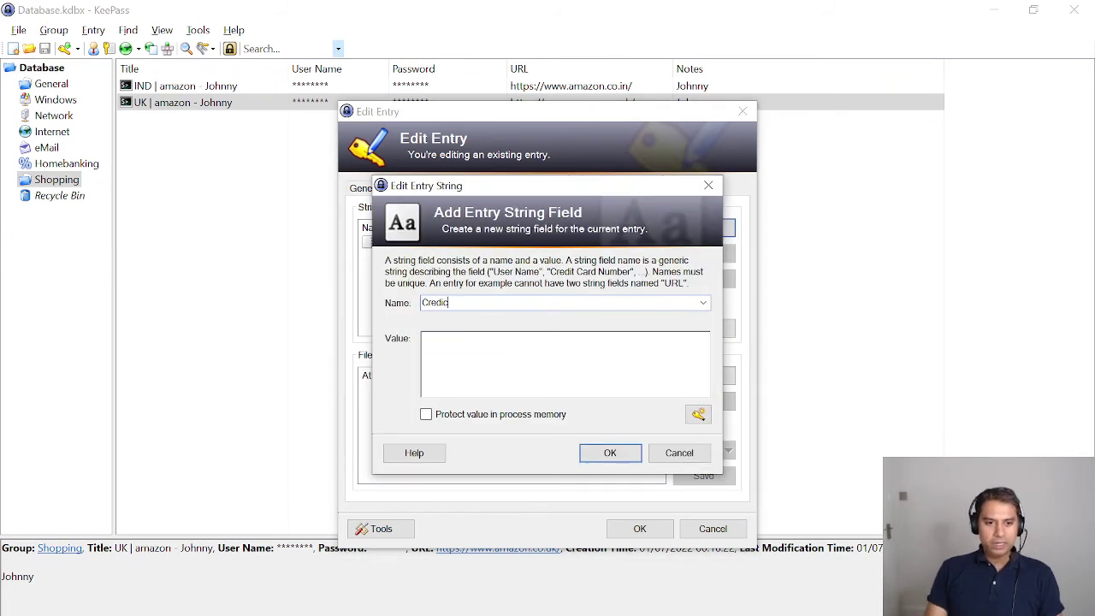
key("BackSpace")
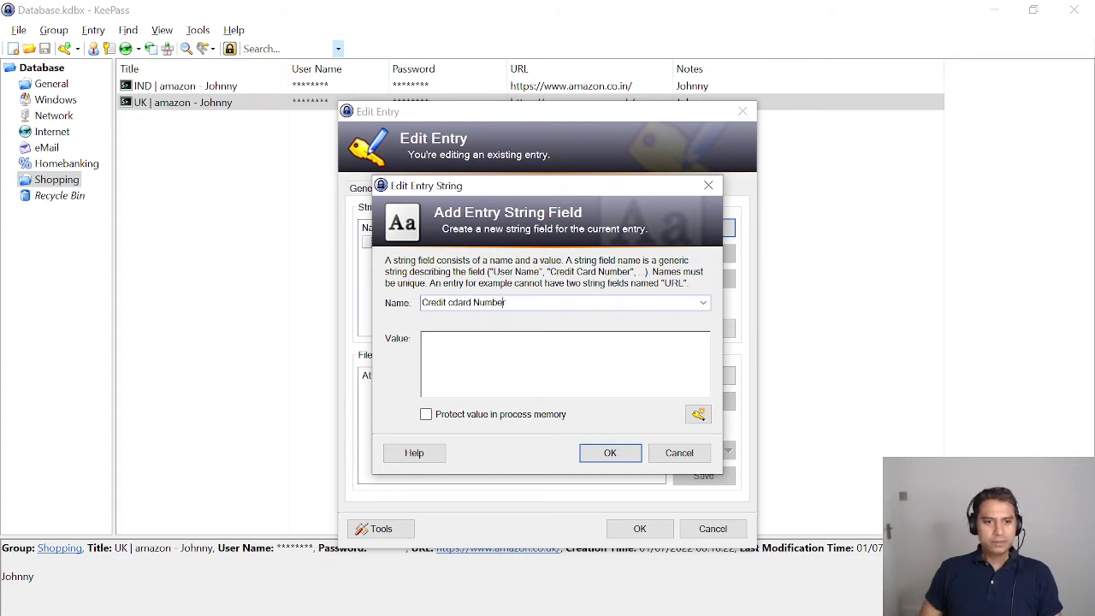
key("BackSpace")
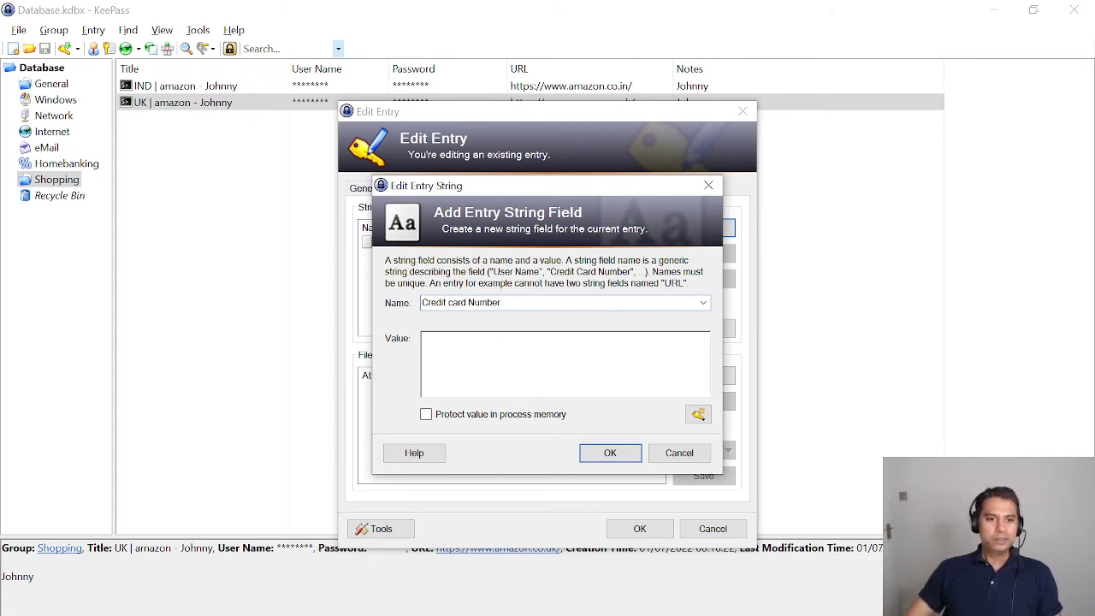
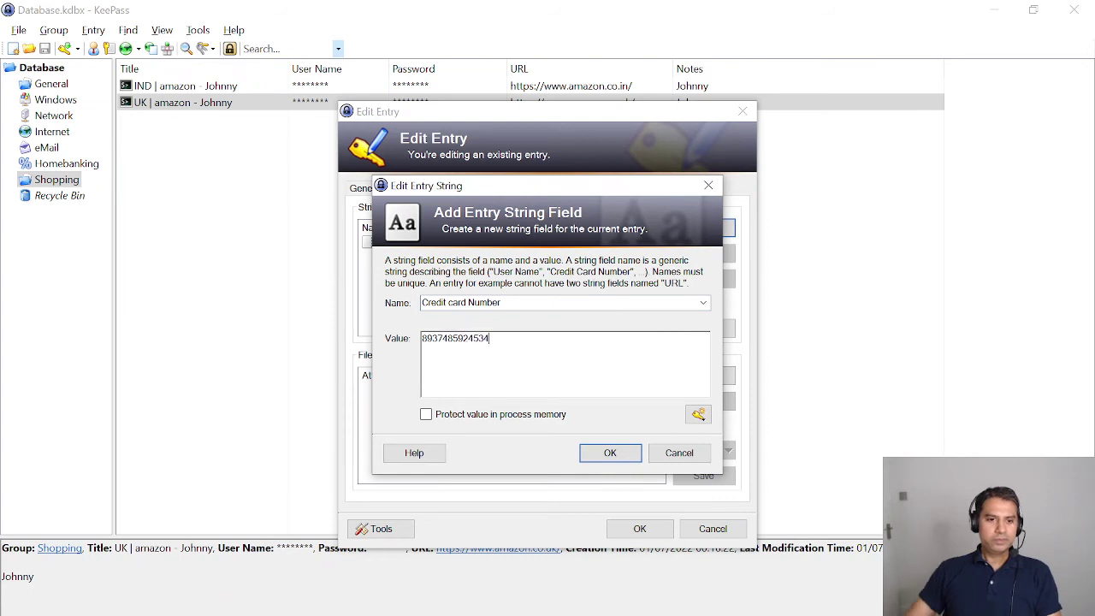
left_click(601, 465)
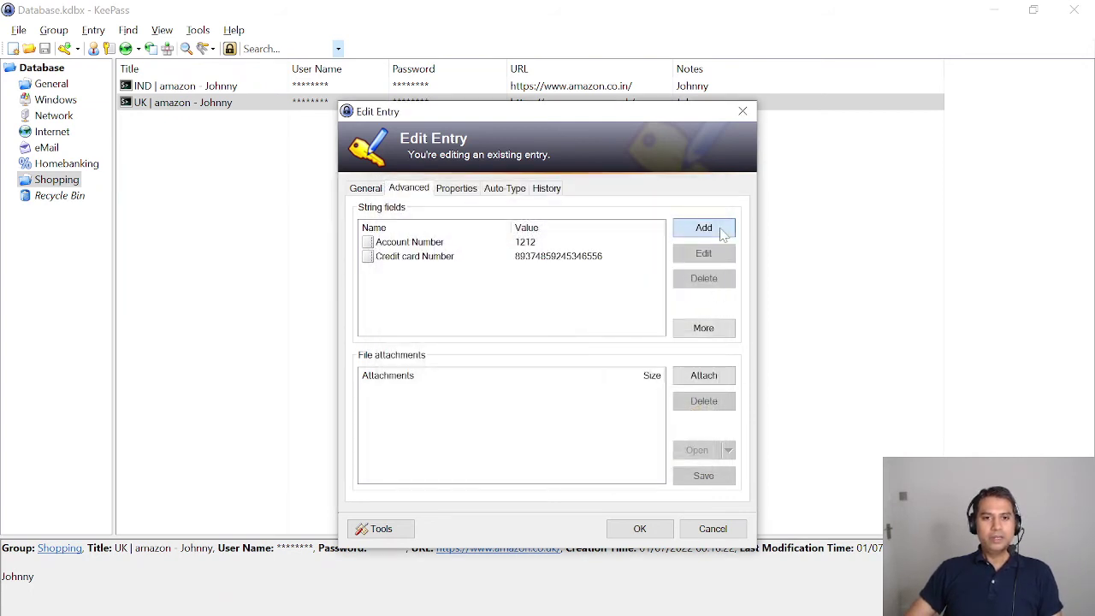
- Add PIN and CVV string fields with their values
left_click(721, 228)
type("PIN")
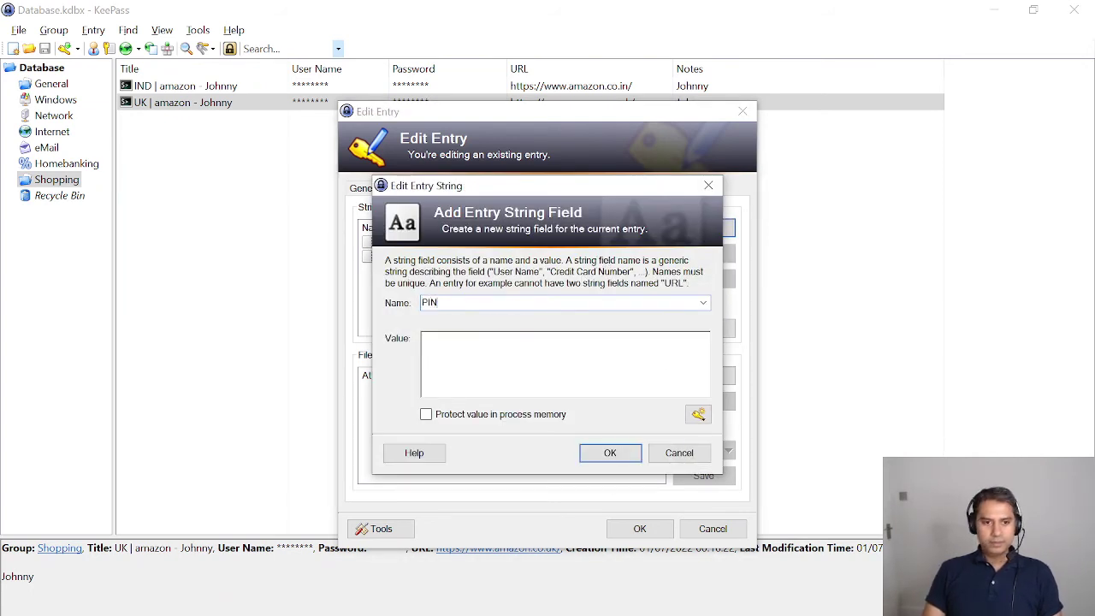
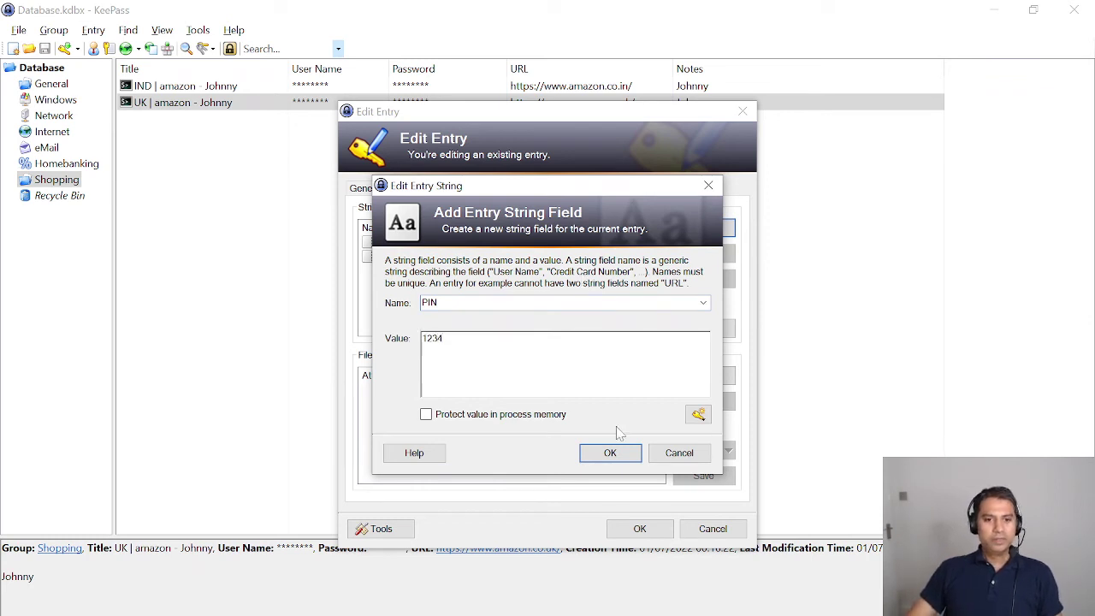
left_click(610, 453)
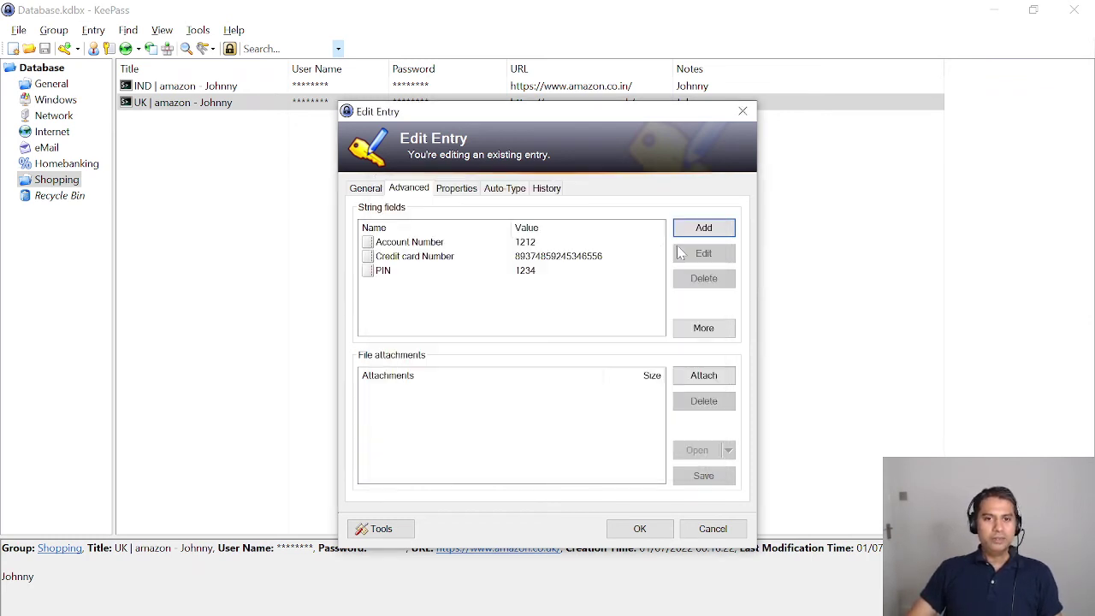
left_click(703, 229)
type("CVV")
key("Tab")
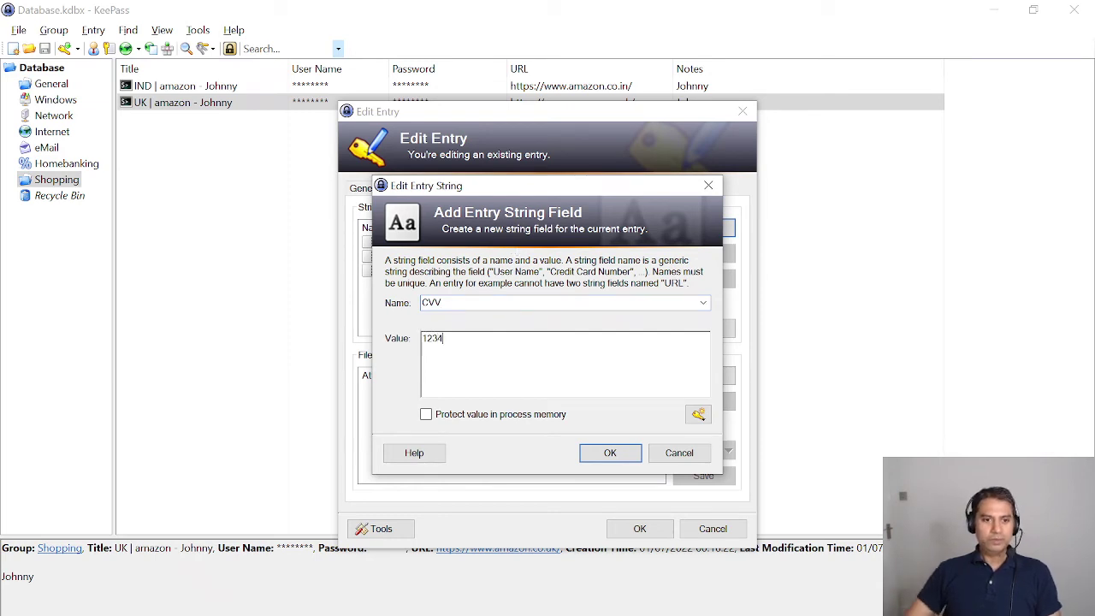
left_click(619, 454)
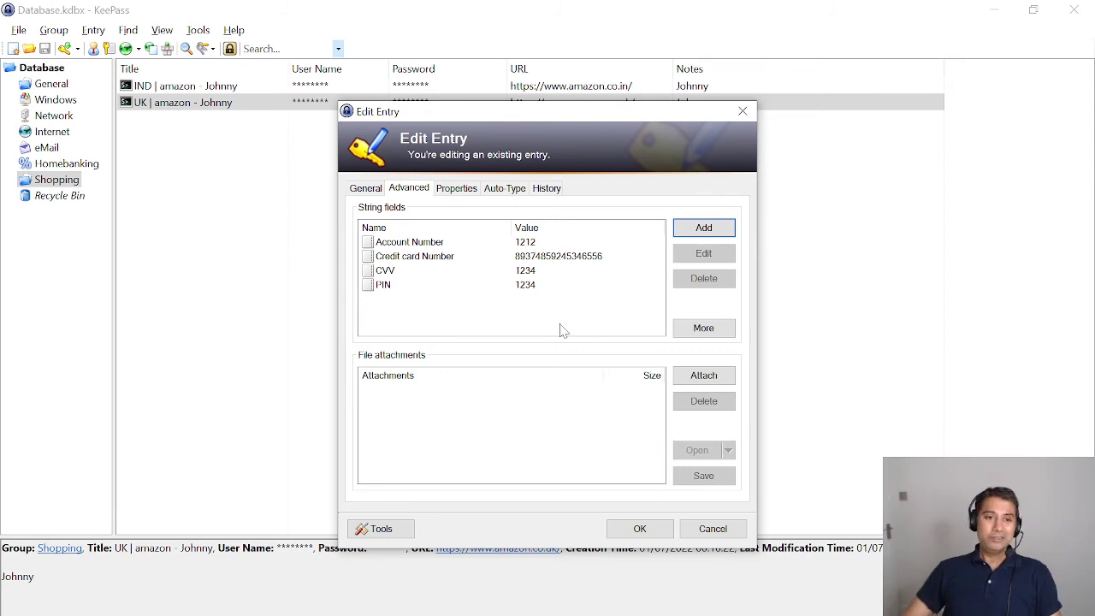
- Save the UK amazon entry, reopen it to review its Advanced, Properties and History tabs, then OK
left_click(366, 188)
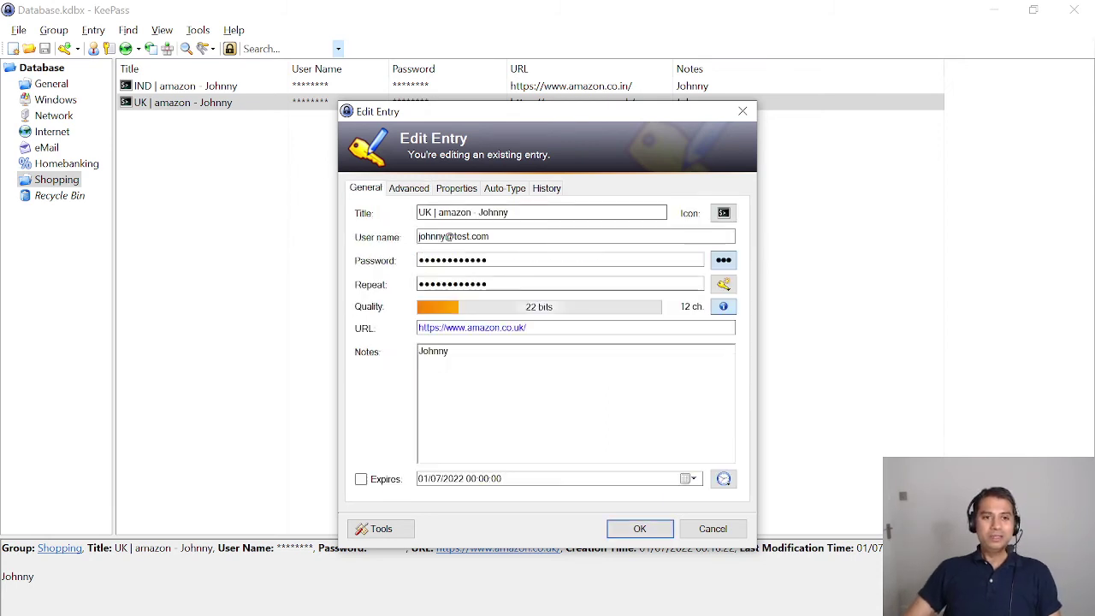
left_click(640, 528)
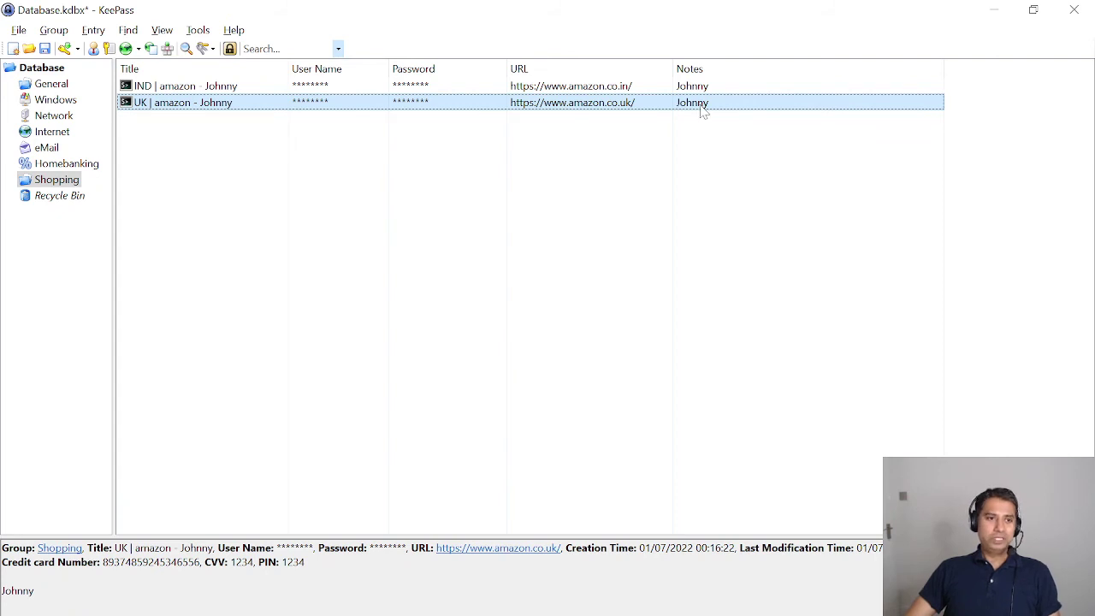
double_click(214, 105)
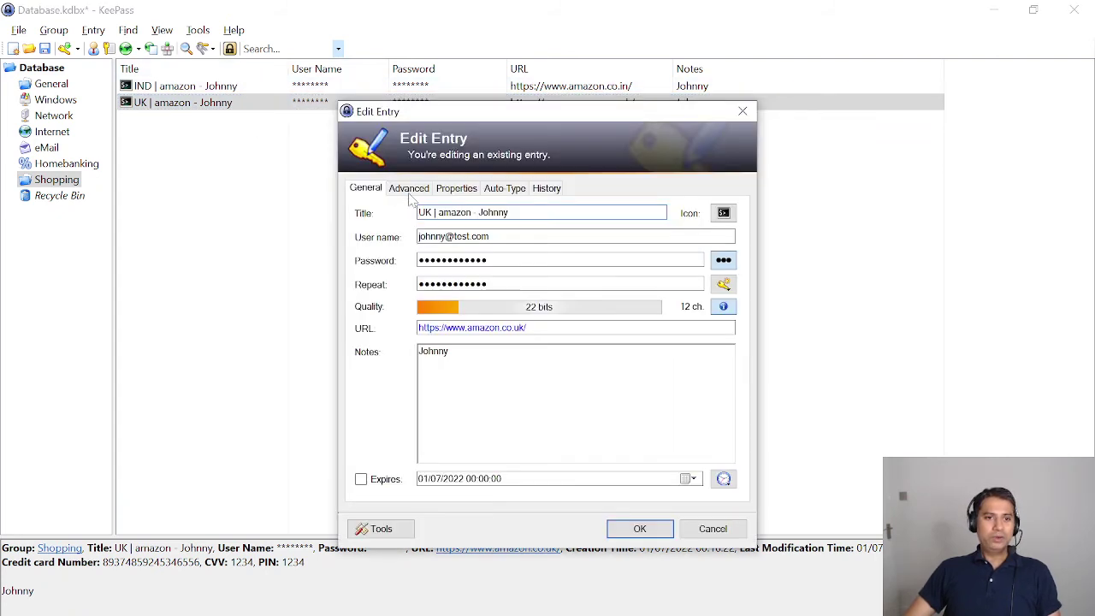
left_click(409, 189)
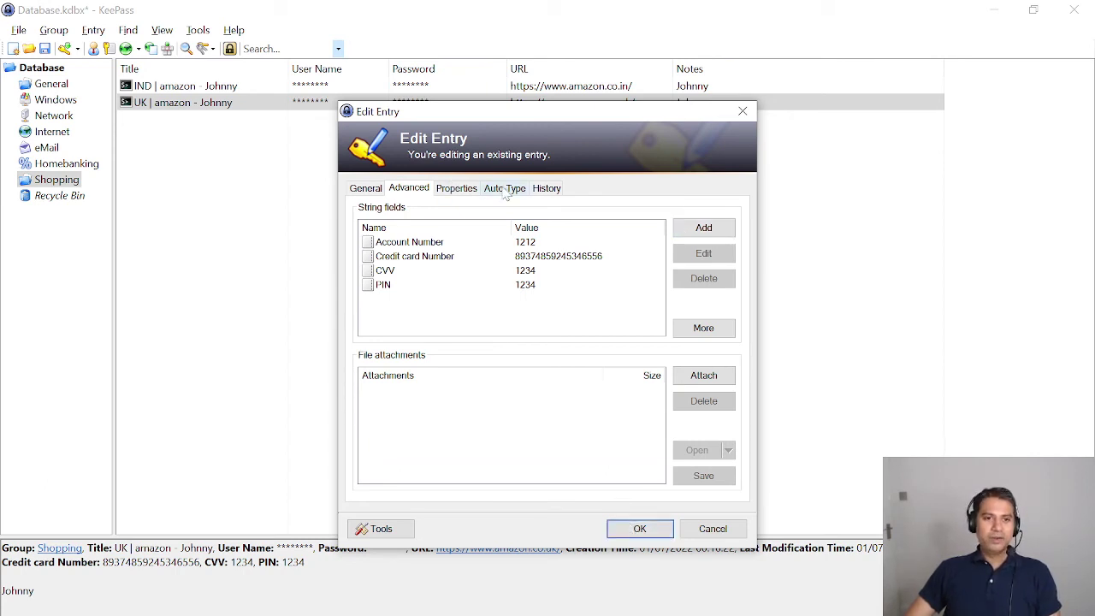
left_click(463, 190)
left_click(543, 189)
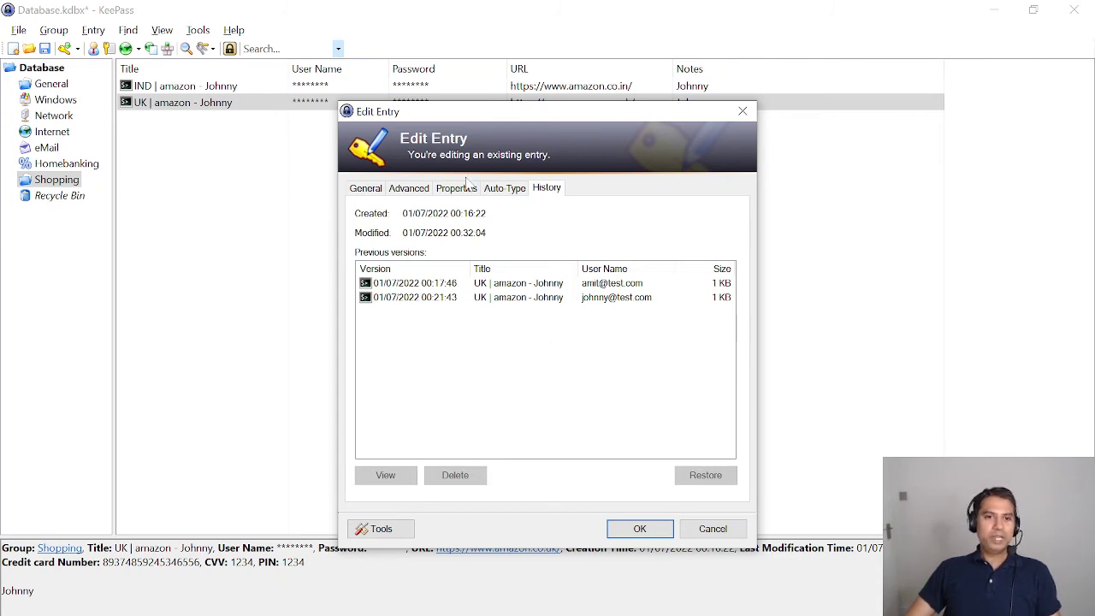
left_click(467, 190)
left_click(411, 190)
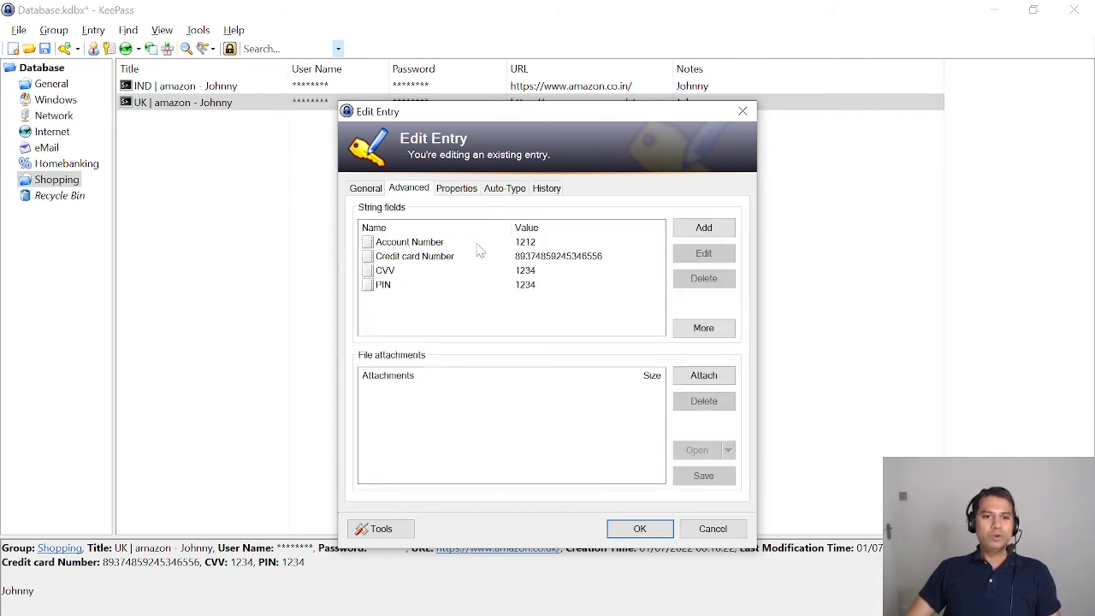
left_click(640, 529)
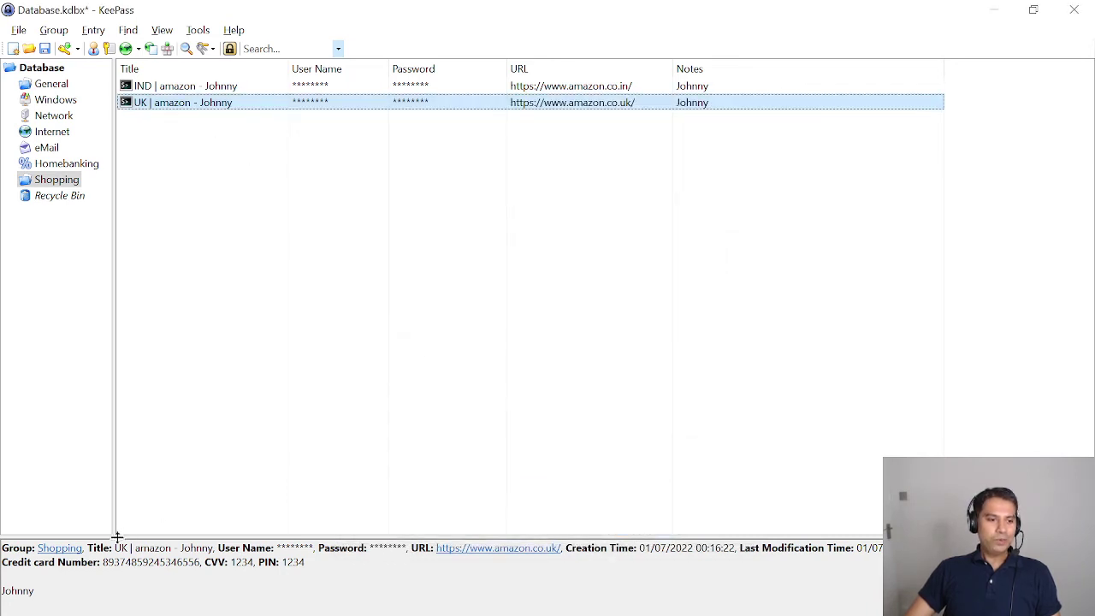
- Show user names and passwords in plain text for the UK amazon entry
left_click_drag(115, 548, 180, 547)
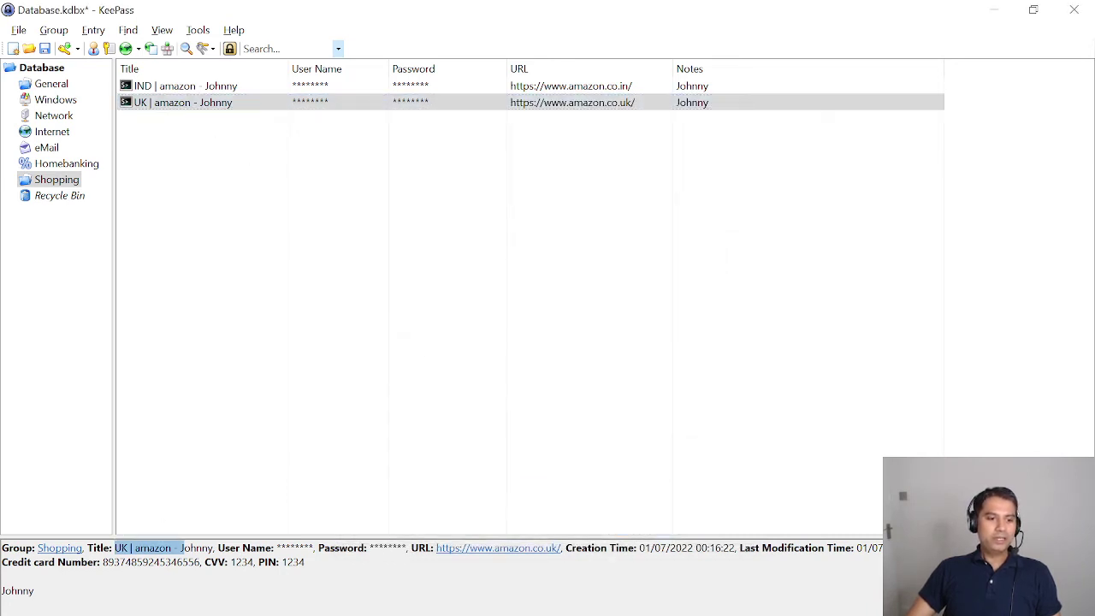
left_click(420, 102)
key("ctrl+j")
key("ctrl+h")
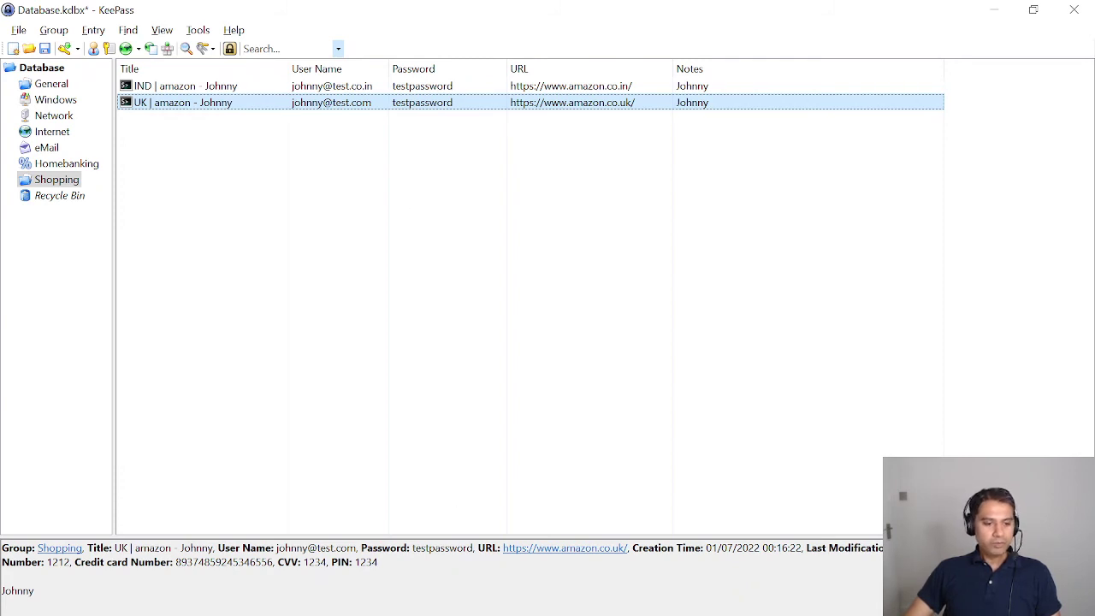
left_click_drag(278, 547, 473, 547)
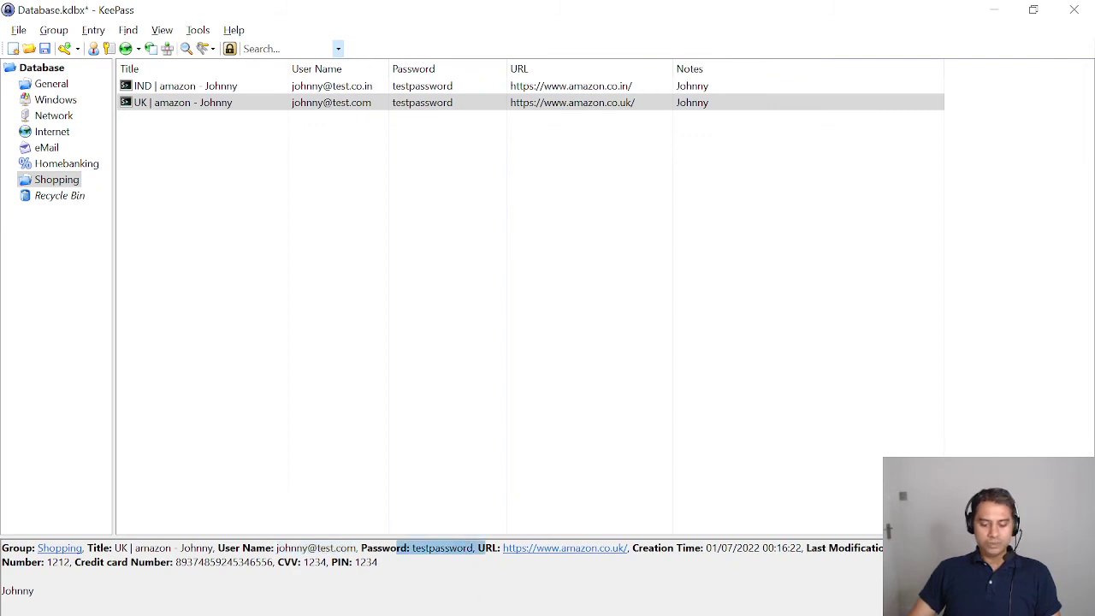
- Mask passwords and user names again, then open the UK amazon entry for editing
key("ctrl+h")
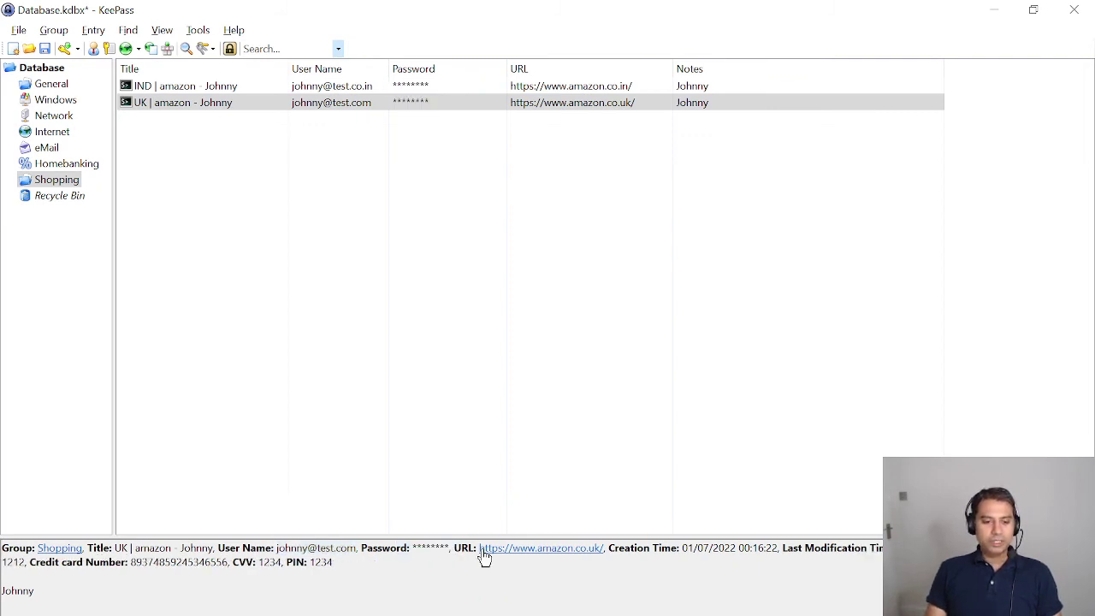
key("ctrl+j")
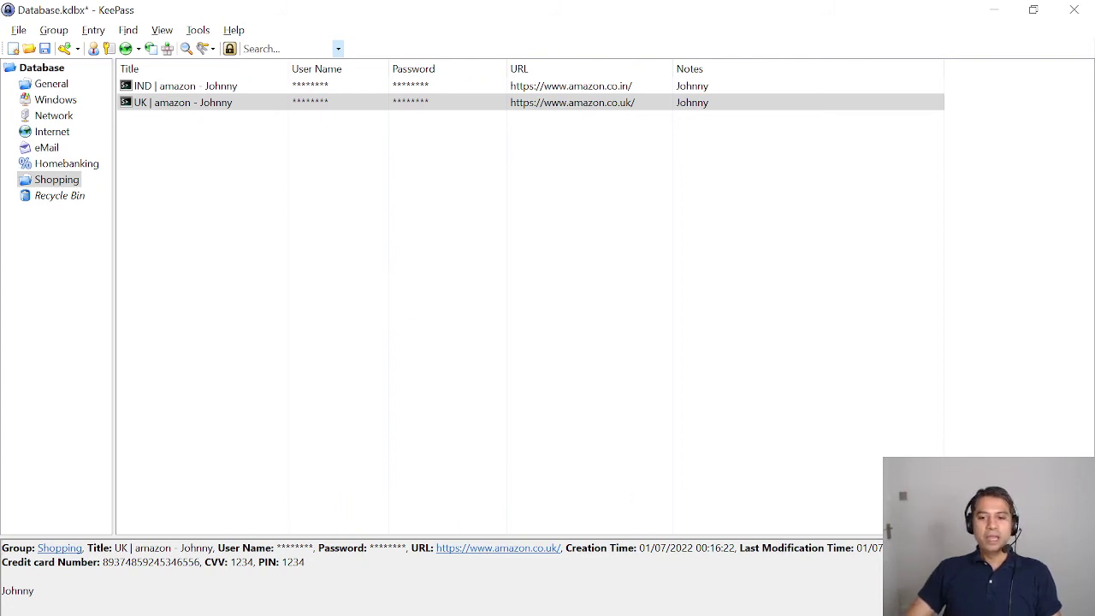
triple_click(154, 562)
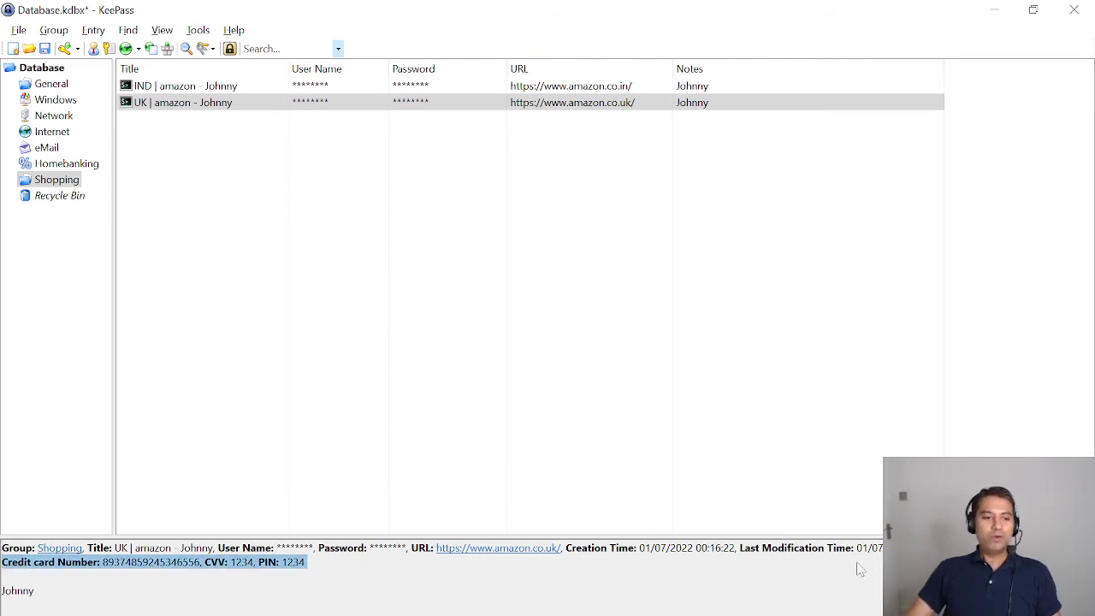
double_click(222, 104)
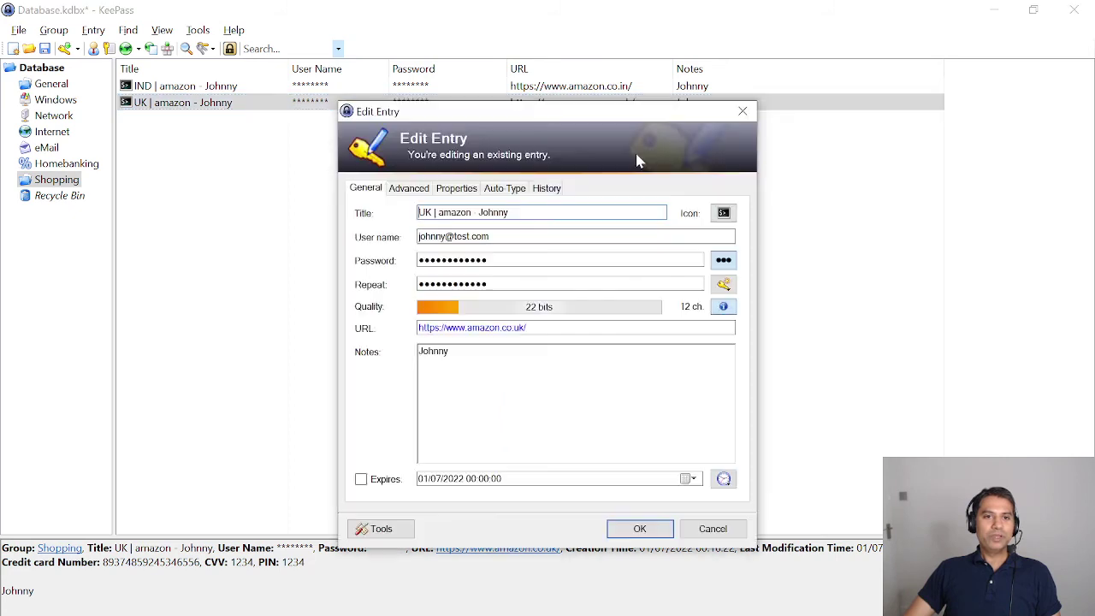
- Check the Advanced fields, cancel the entry editor, and save Database.kdbx
left_click(408, 189)
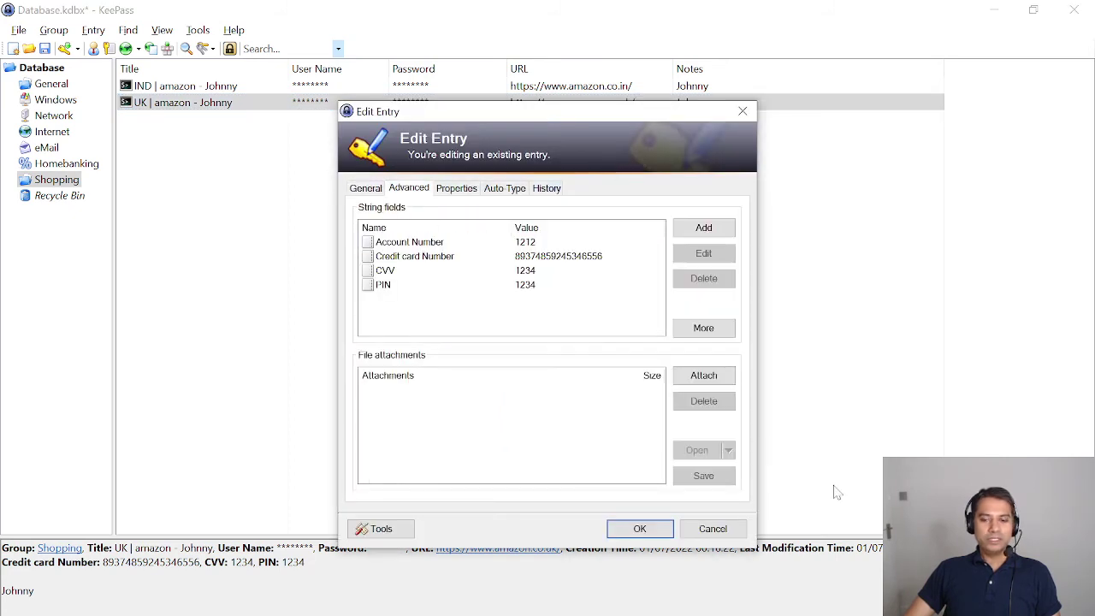
left_click_drag(655, 118, 648, 73)
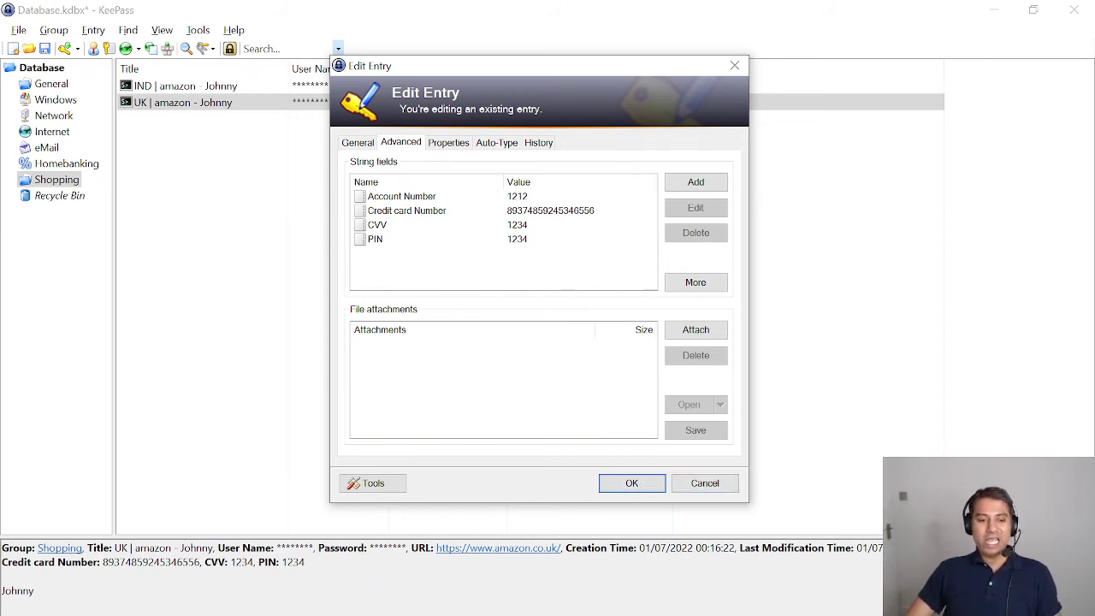
left_click(721, 486)
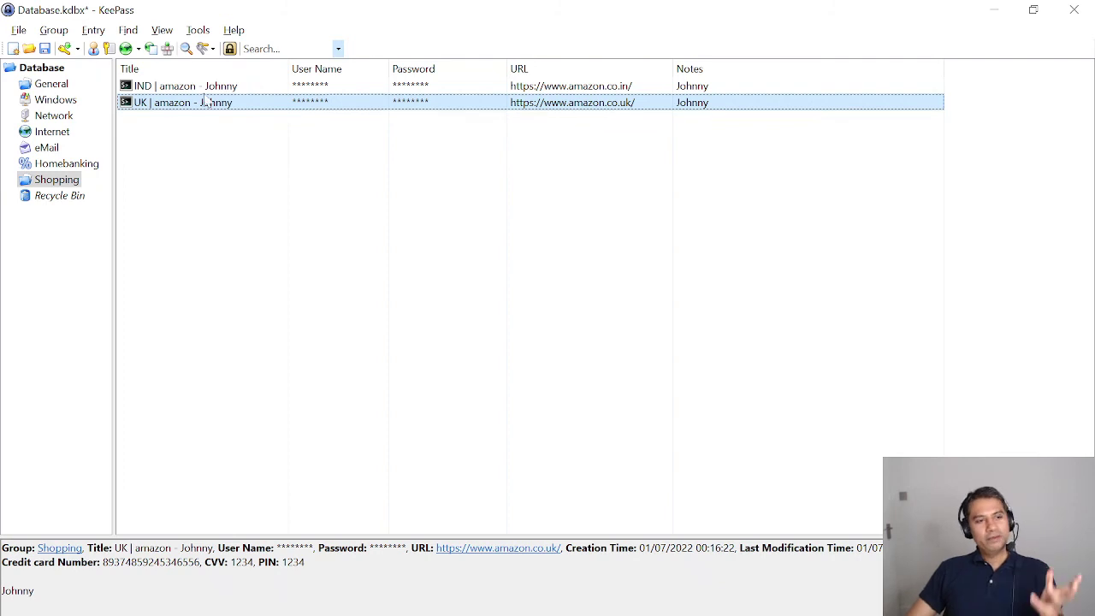
left_click(45, 48)
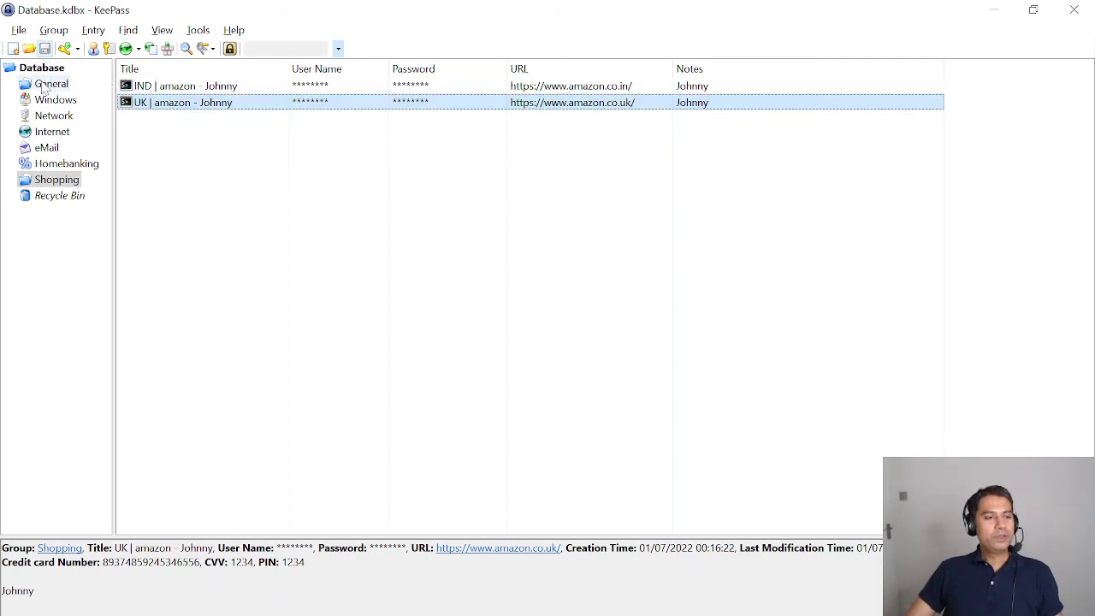
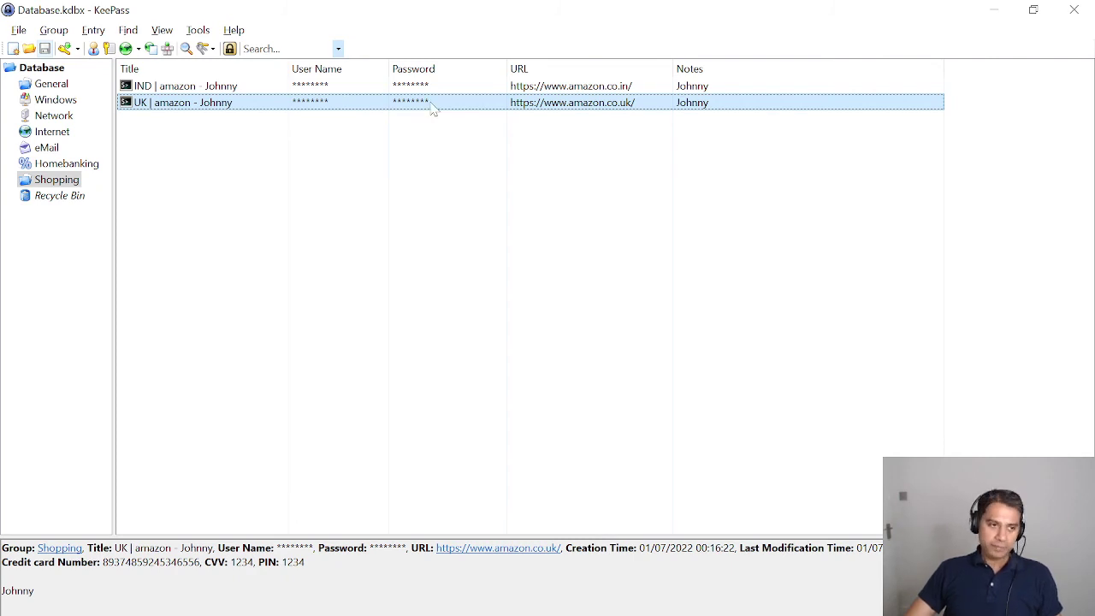
- Delete the IND | amazon entry from Shopping, moving it to the Recycle Bin
left_click(249, 89)
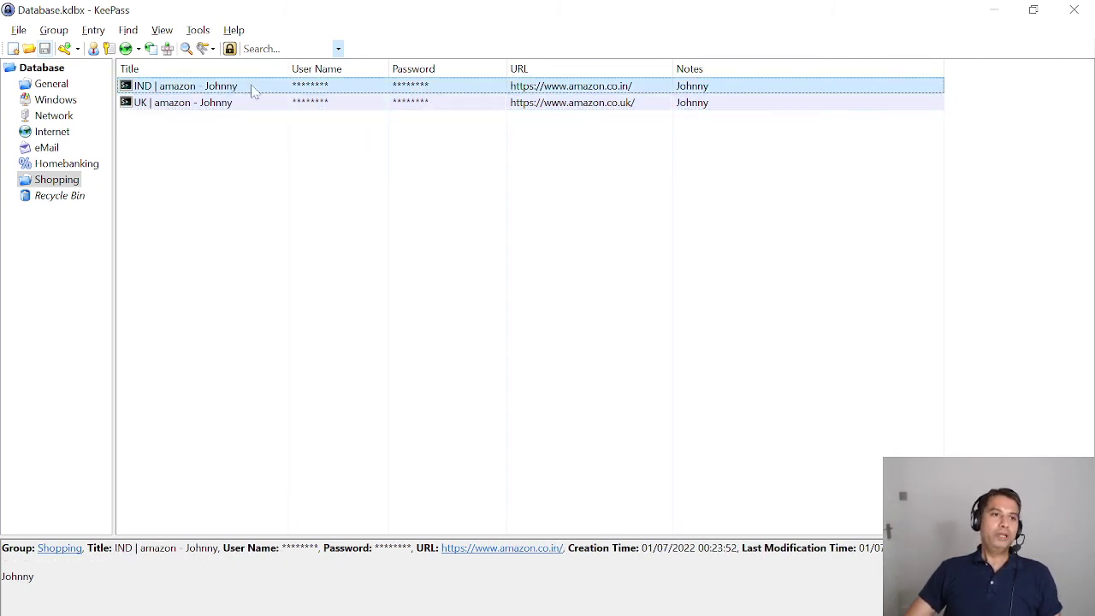
mouse_move(261, 93)
left_mouse_down()
mouse_move(215, 130)
mouse_move(249, 91)
left_mouse_up()
key("Delete")
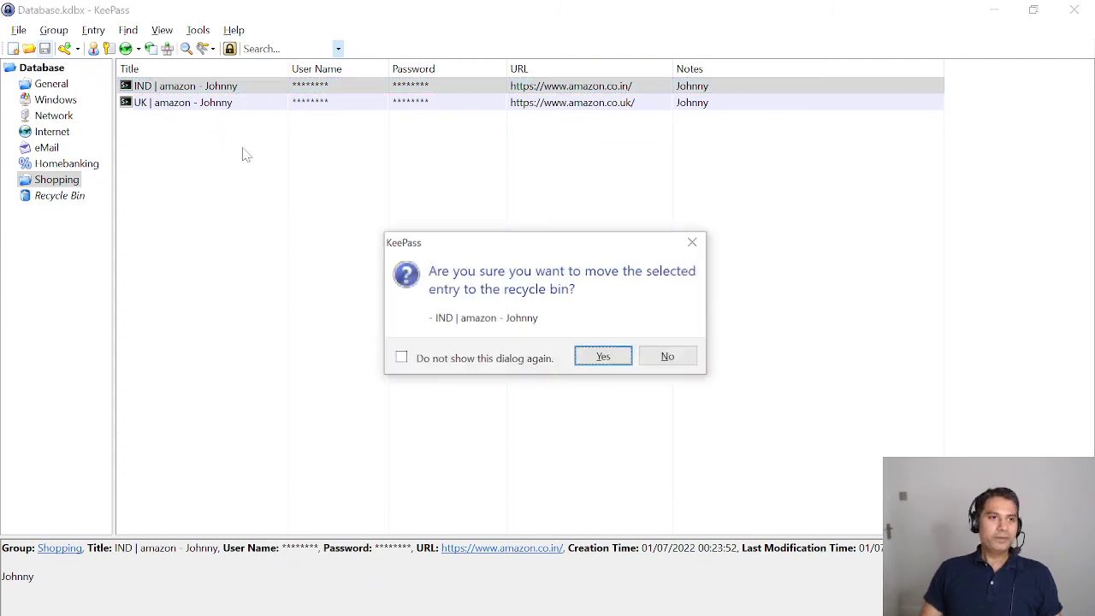
left_click(587, 358)
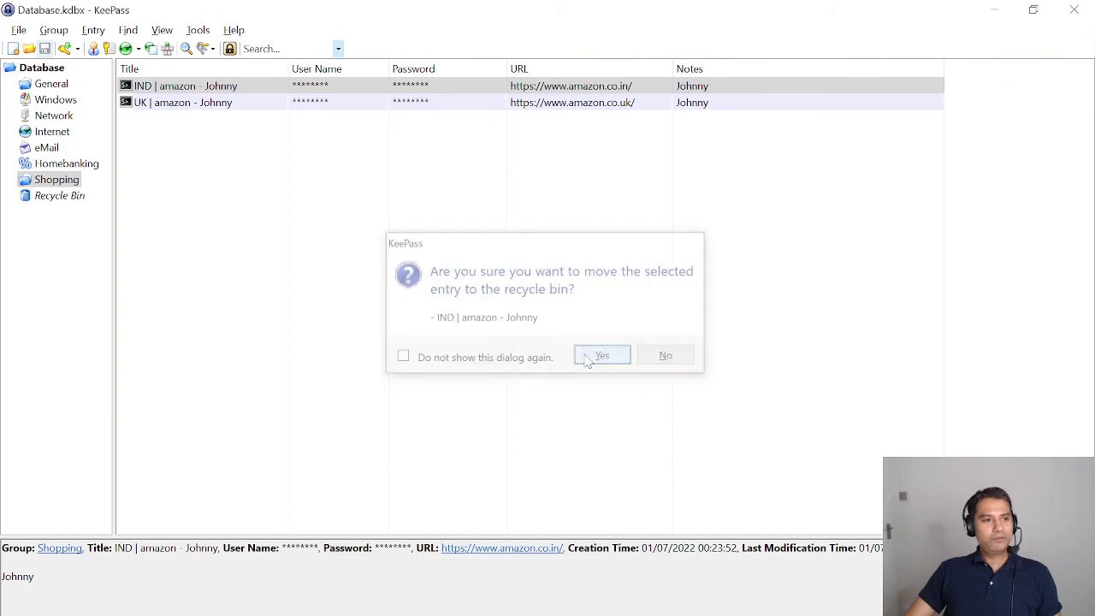
- Empty the Recycle Bin, permanently deleting both IND amazon entries
left_click(57, 197)
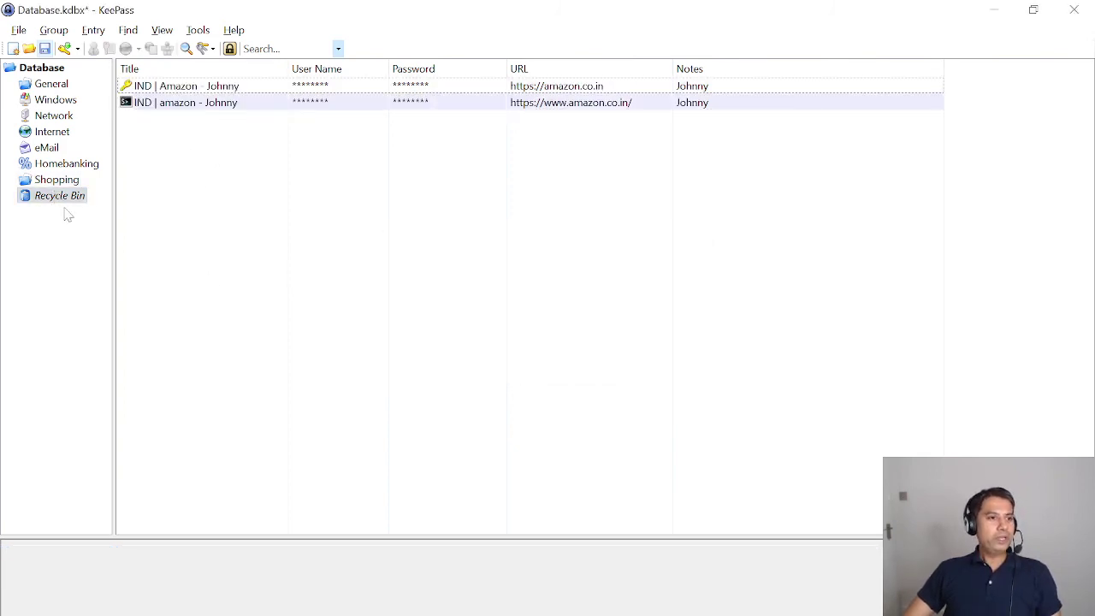
right_click(70, 195)
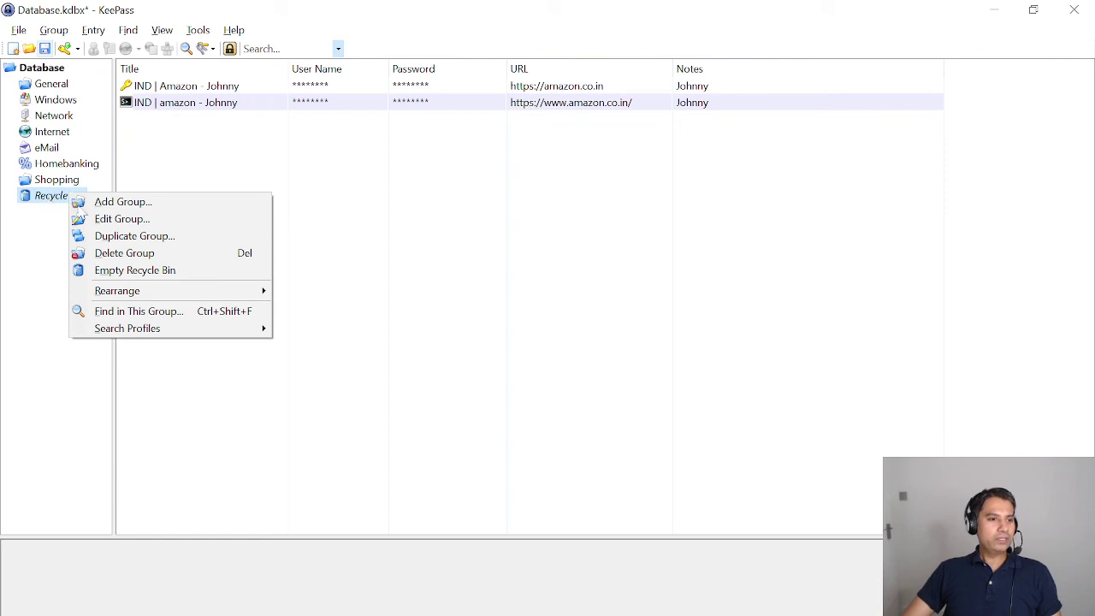
left_click(124, 271)
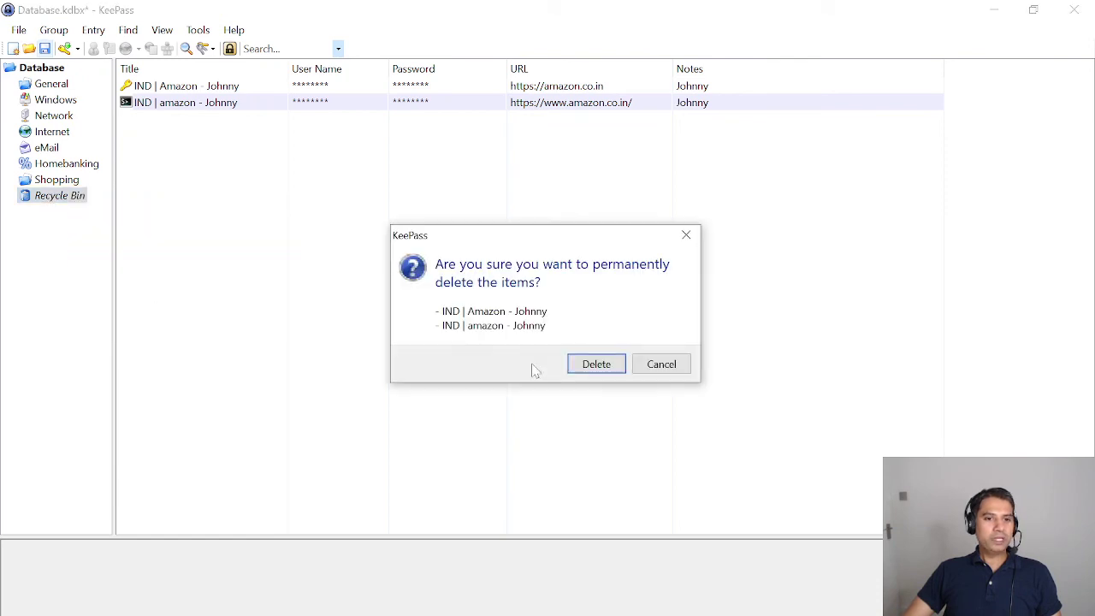
left_click(611, 367)
right_click(58, 197)
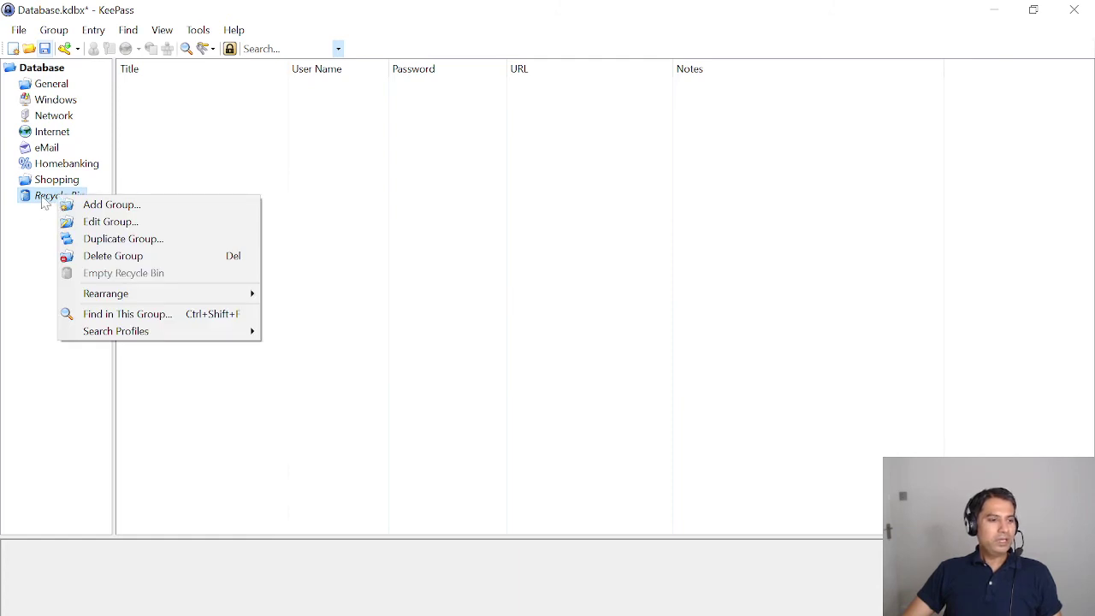
- Delete the Recycle Bin group, then move Sample Entry #2 to a new recycle bin
left_click(103, 257)
left_click(593, 354)
left_click(190, 106)
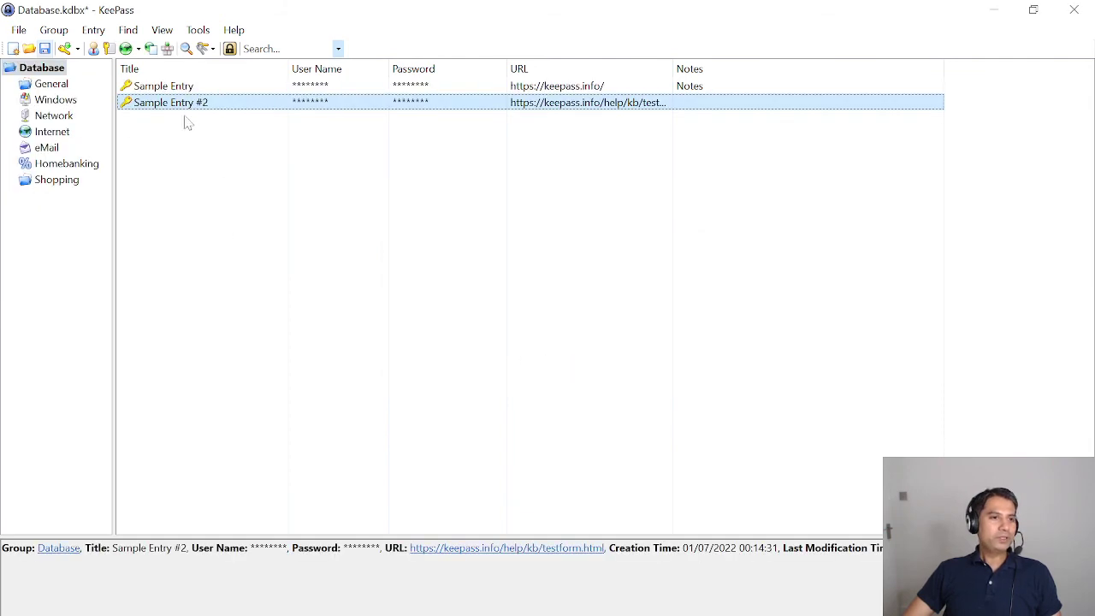
key("Delete")
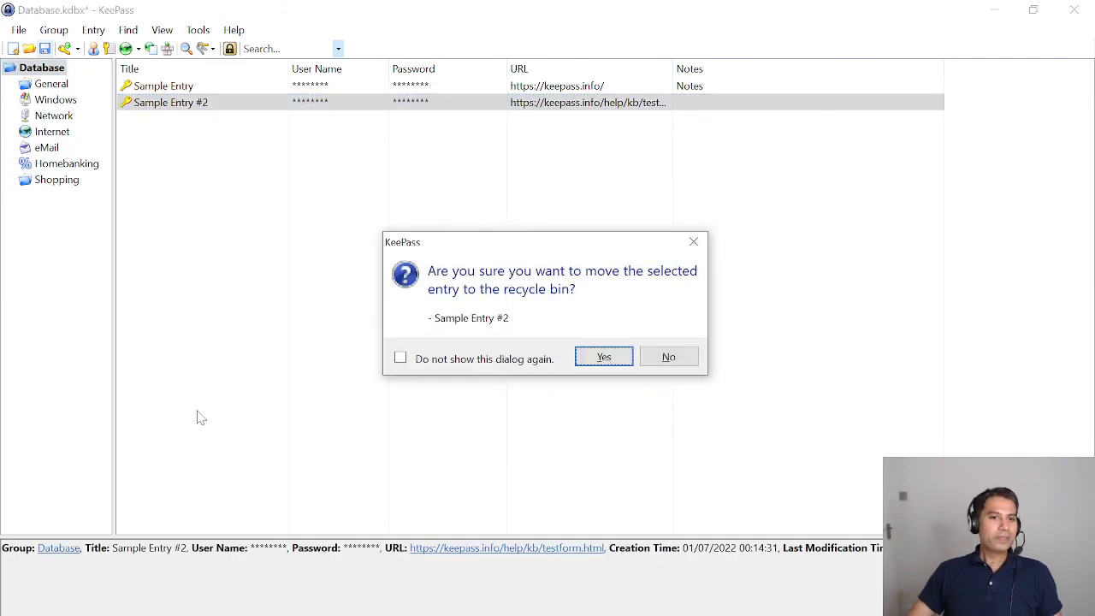
left_click(604, 358)
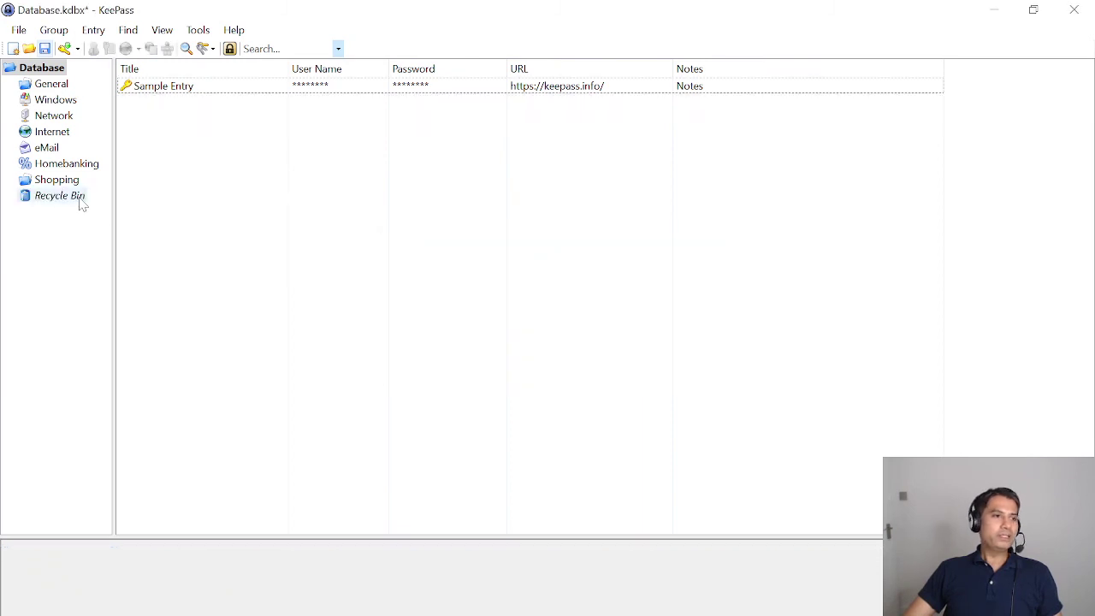
- Permanently delete the recreated Recycle Bin group holding Sample Entry #2
left_click(81, 202)
right_click(80, 202)
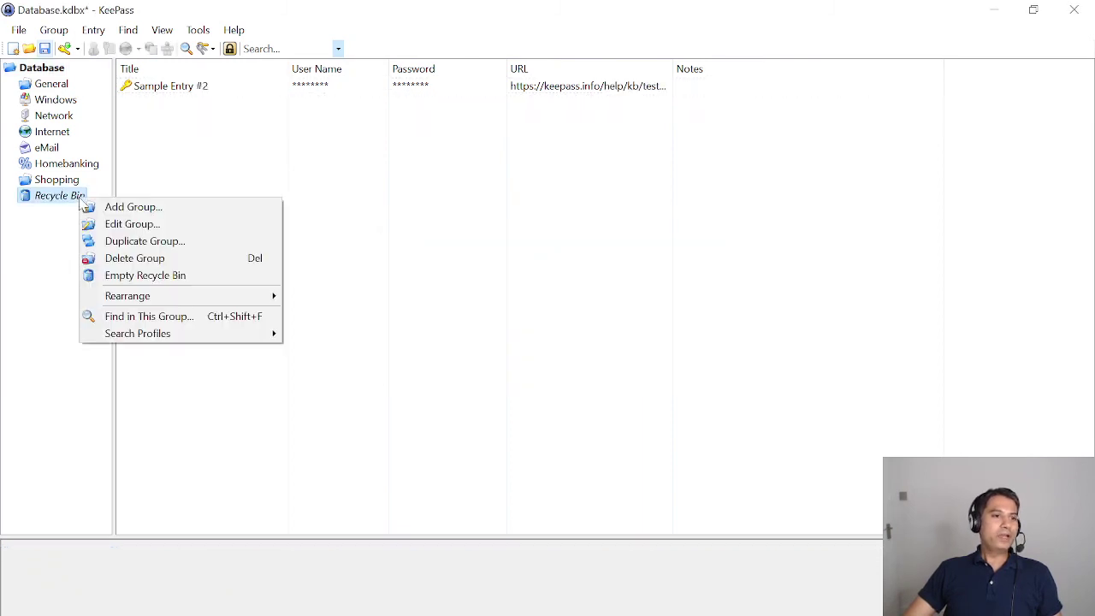
left_click(141, 257)
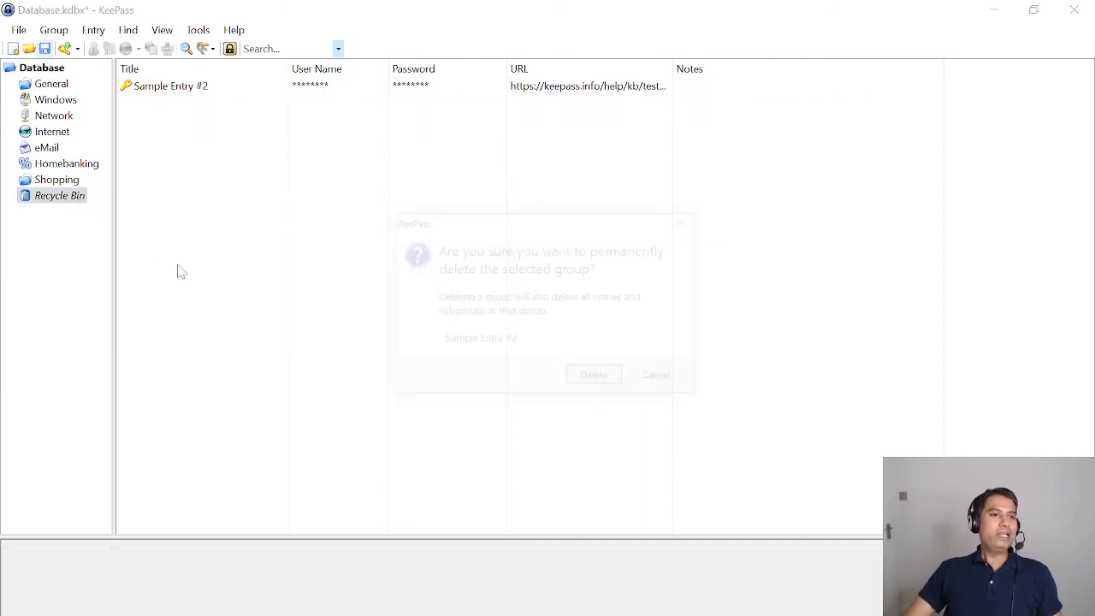
left_click(600, 385)
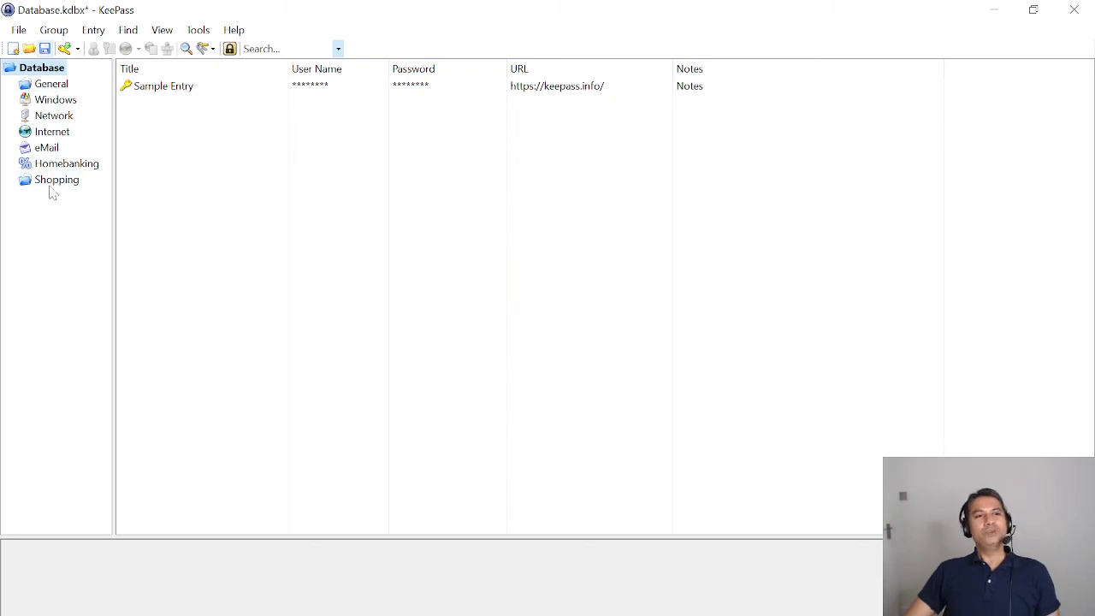
- Save Database.kdbx and sort all groups under Database recursively, eMail to Windows
left_click(44, 49)
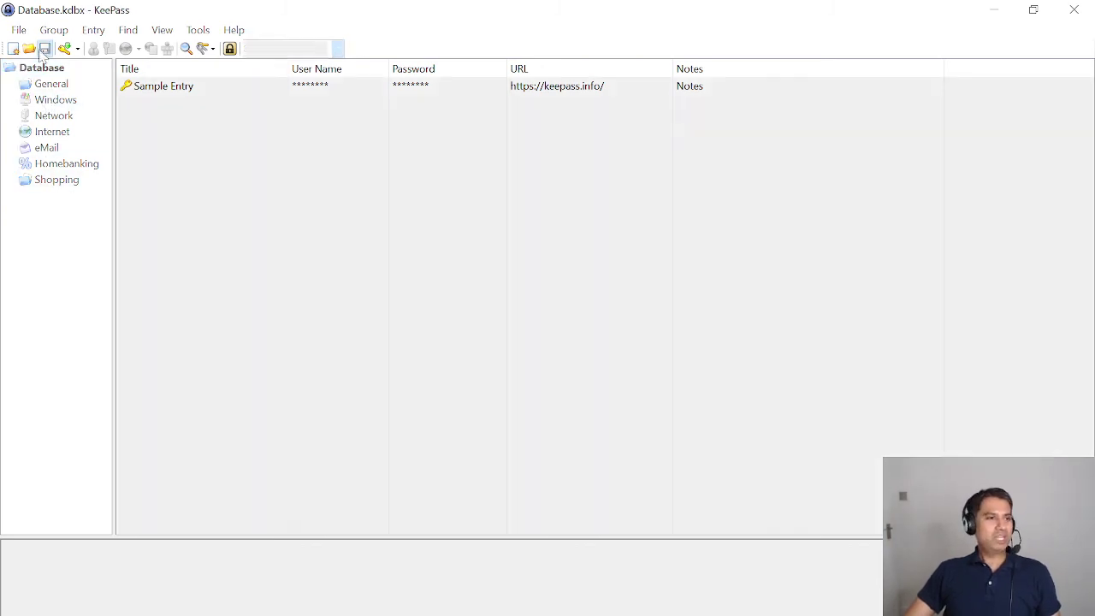
right_click(54, 71)
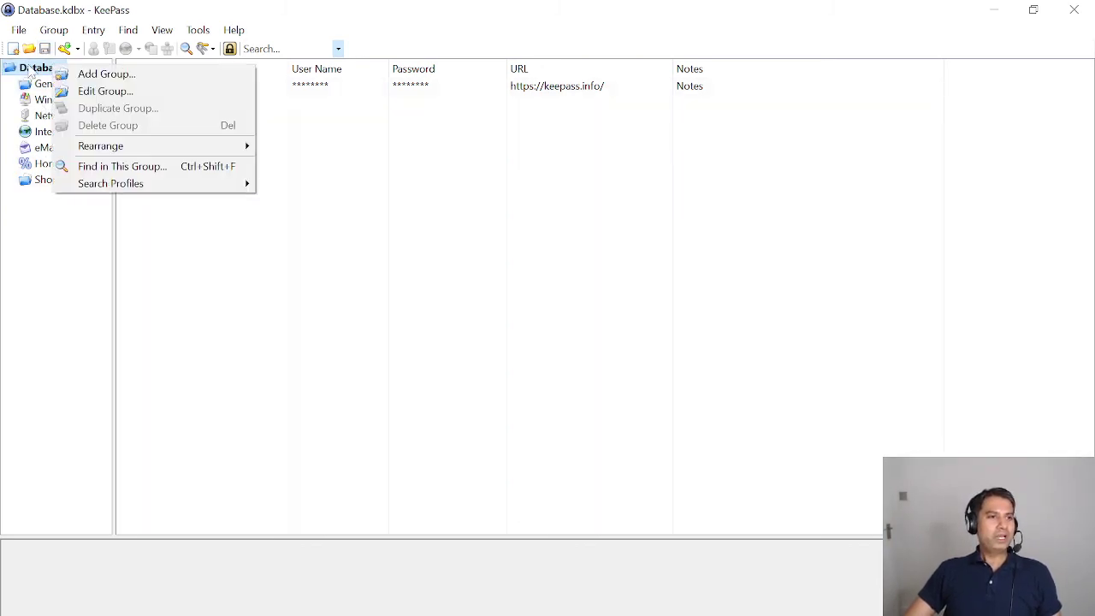
mouse_move(112, 147)
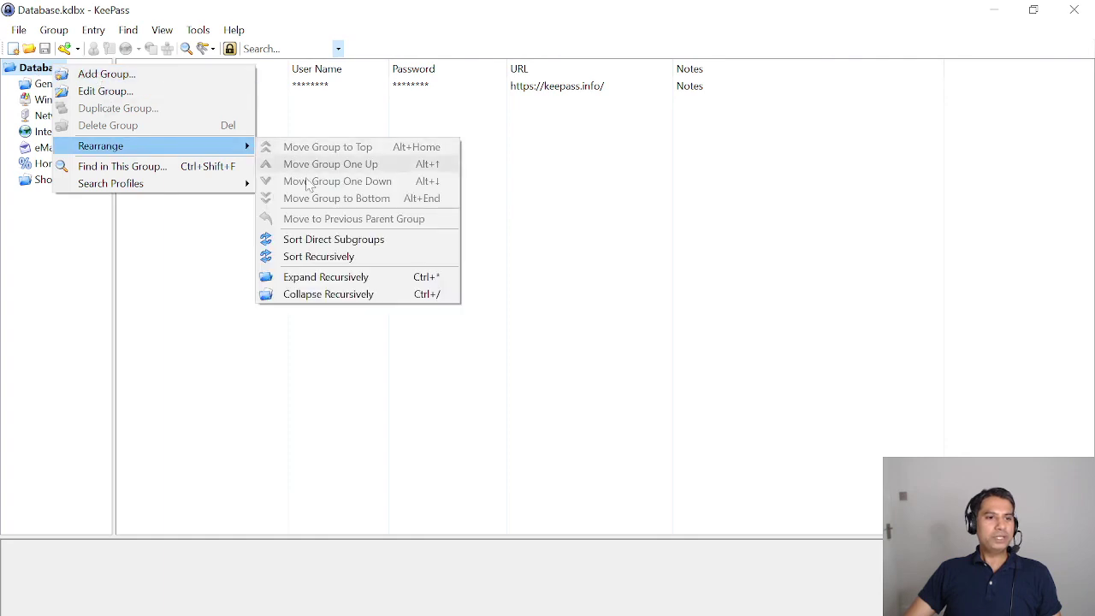
left_click(343, 261)
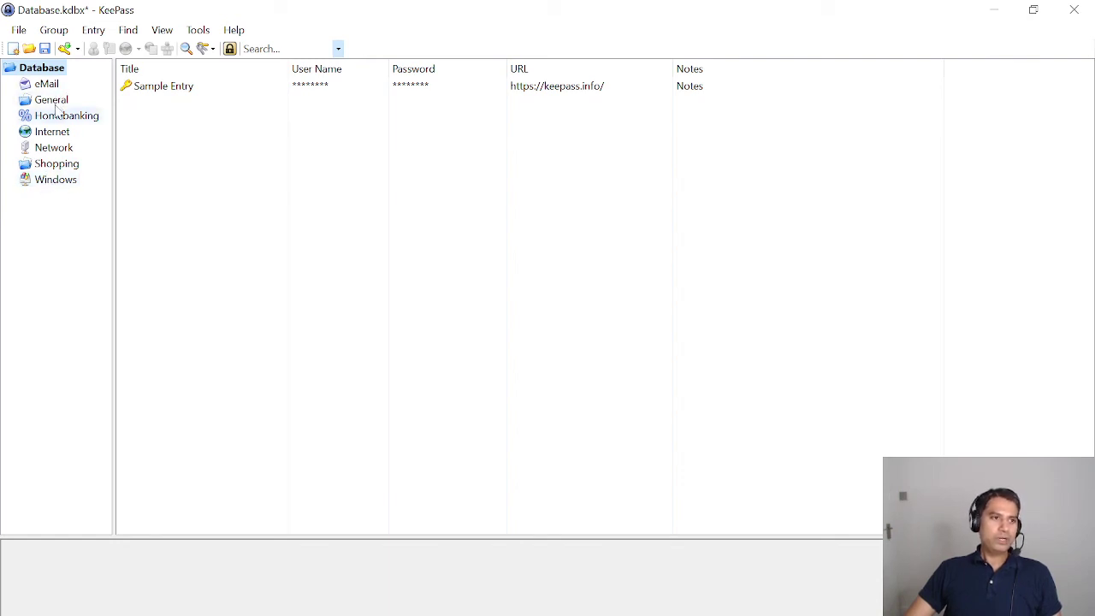
right_click(53, 71)
key("Escape")
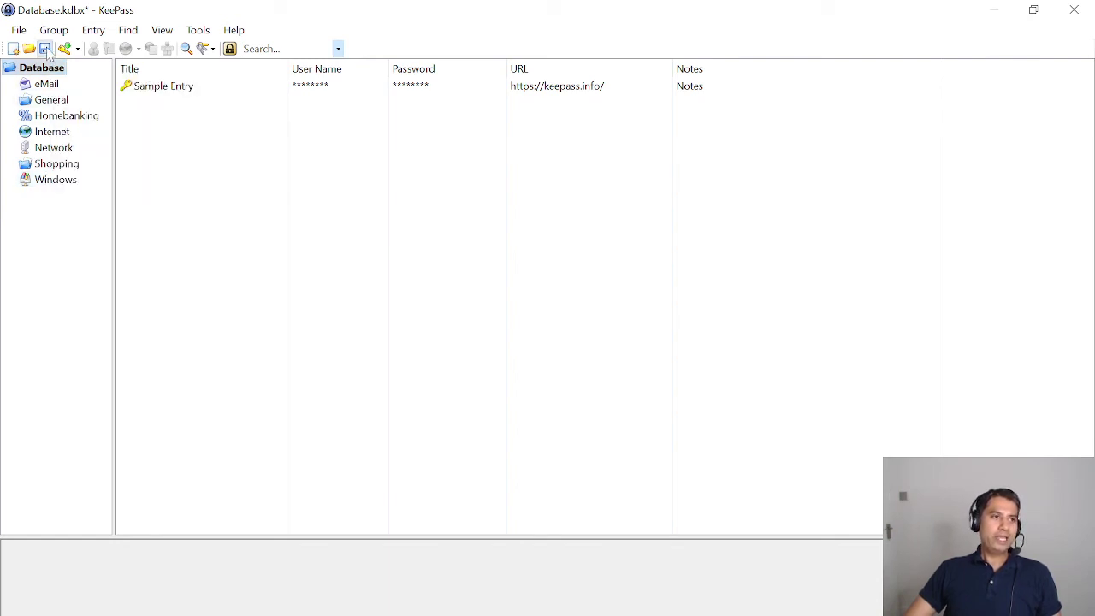
right_click(49, 70)
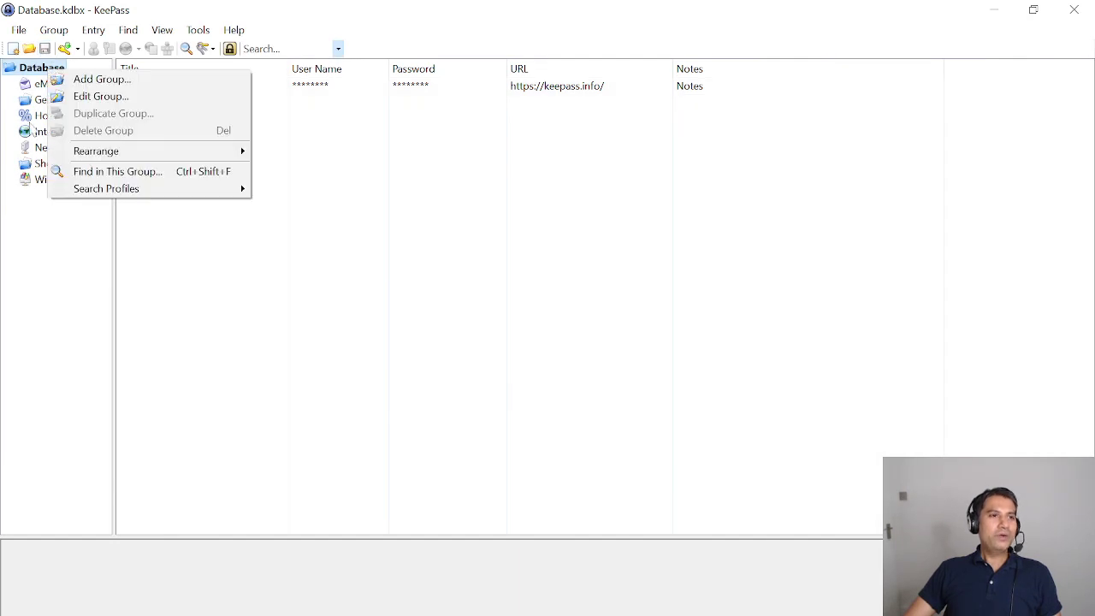
left_click(50, 231)
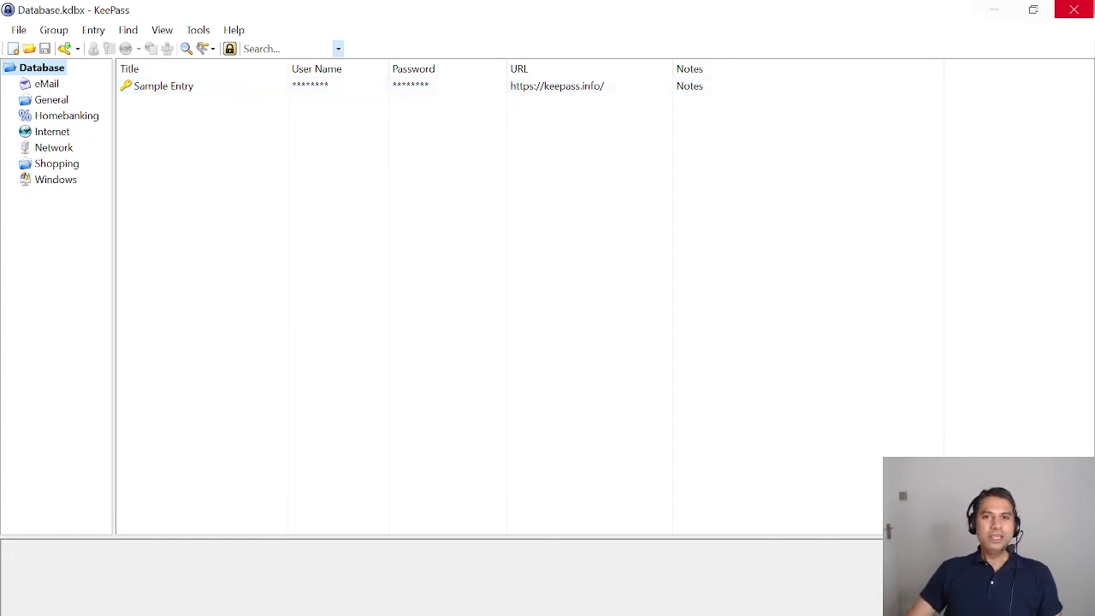
- Close the currently open database from the File menu
left_click(19, 30)
left_click(19, 30)
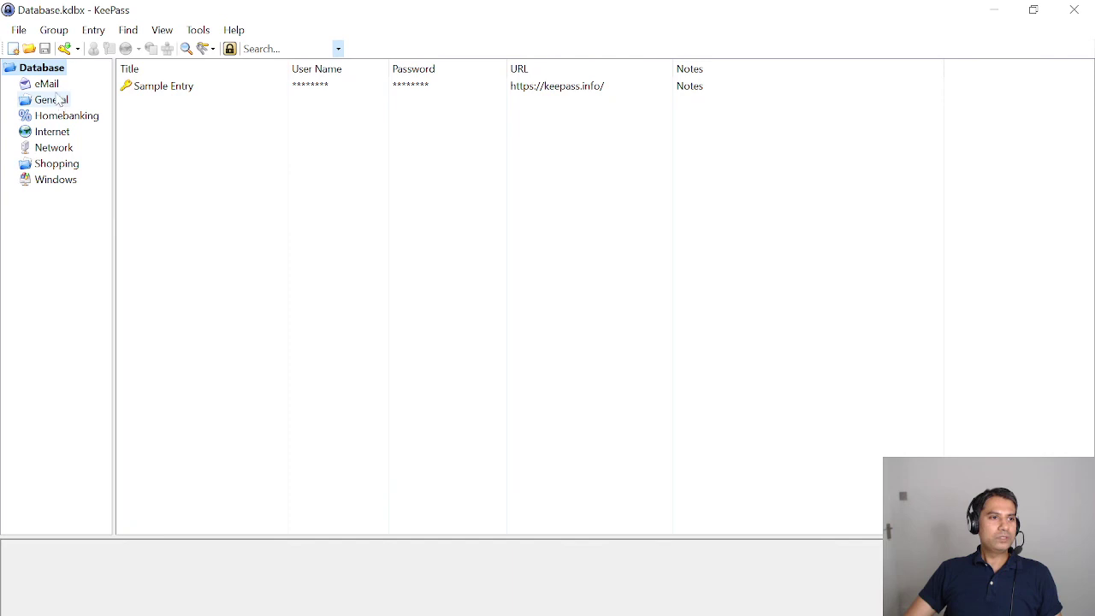
left_click(18, 30)
left_click(46, 99)
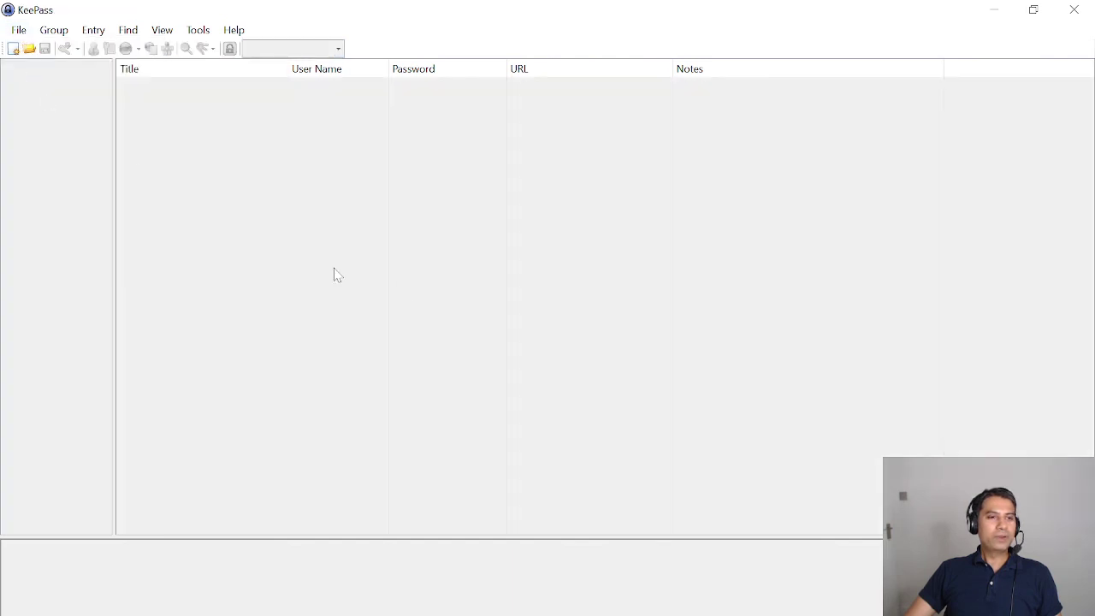
- Browse to Database.kdbx and open it
left_click(19, 31)
mouse_move(52, 69)
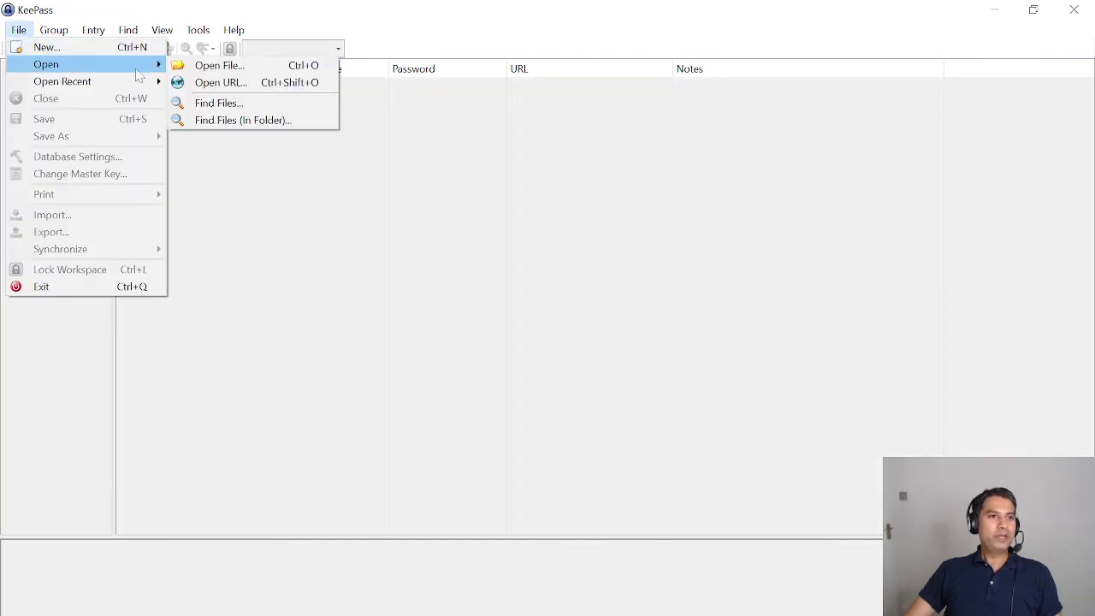
left_click(212, 65)
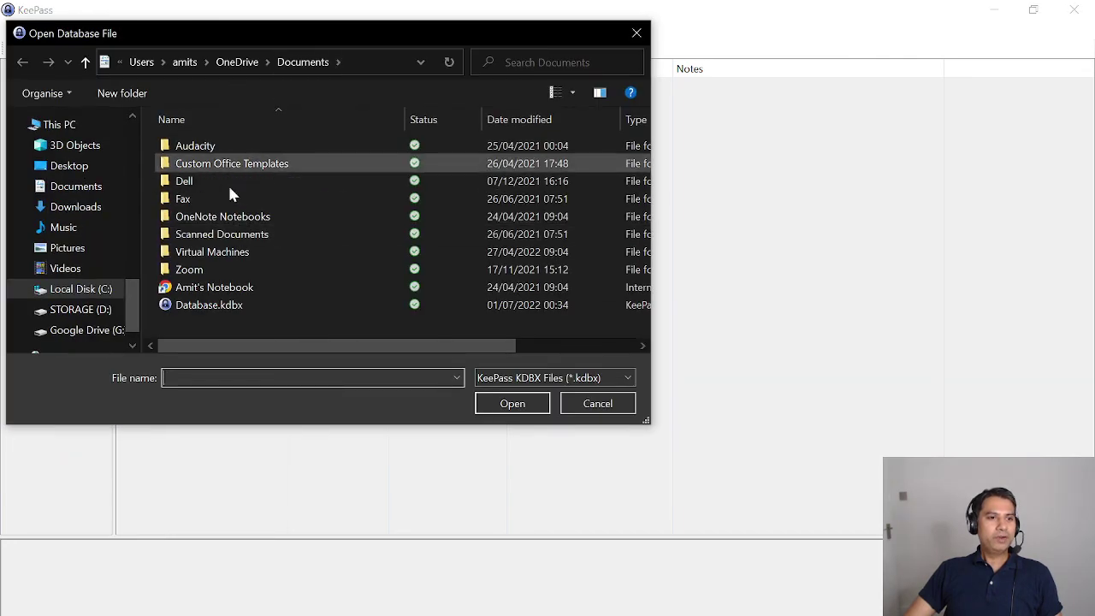
left_click(209, 306)
double_click(209, 307)
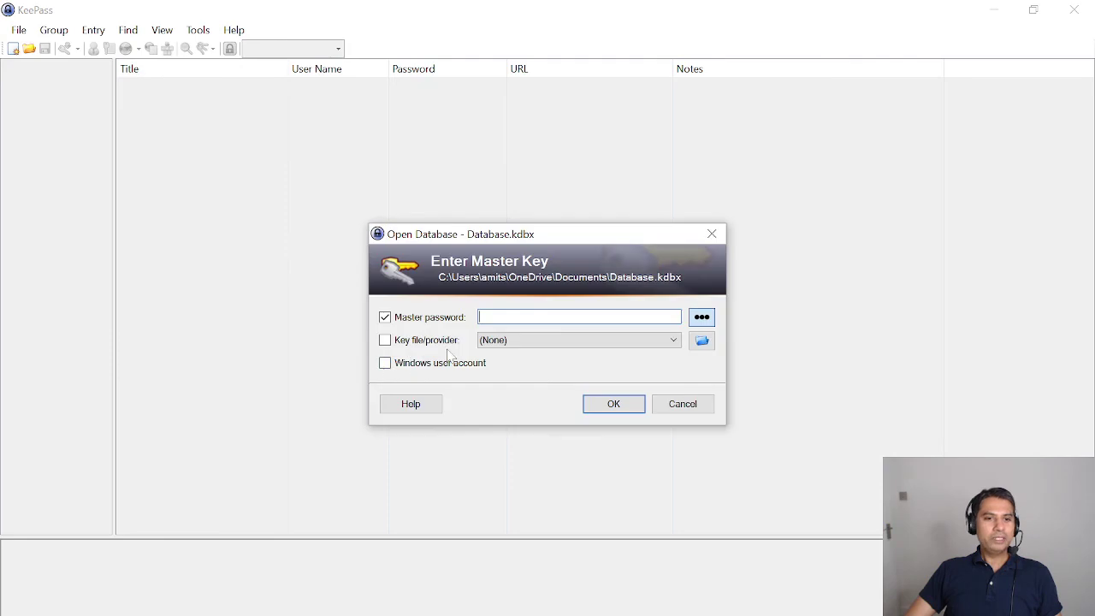
- Enter the master password, unlock the database and select Sample Entry
left_click(446, 322)
left_click(446, 322)
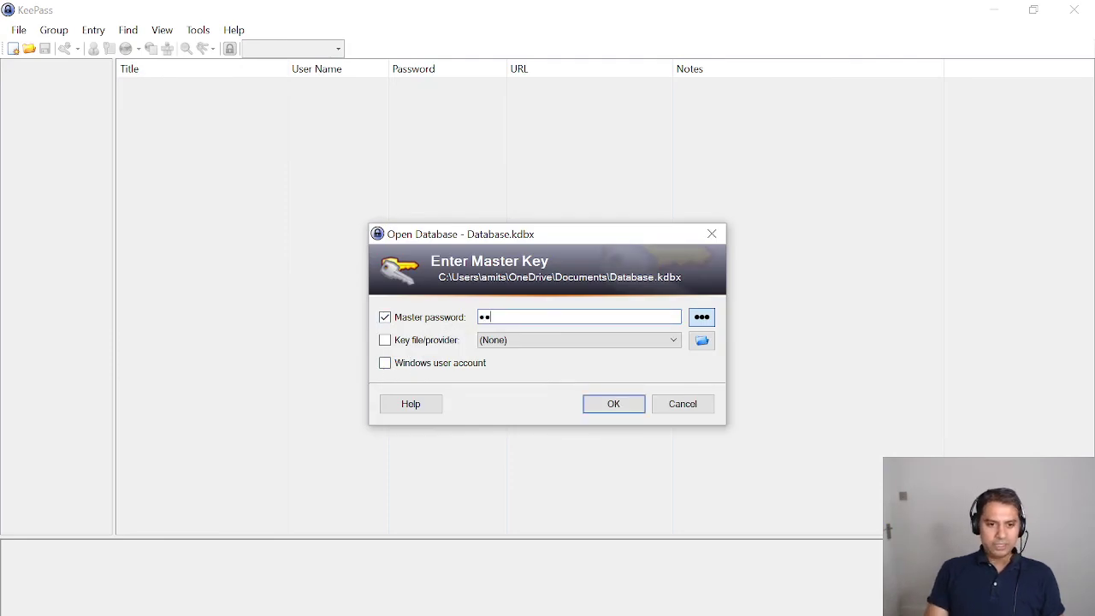
left_click(625, 408)
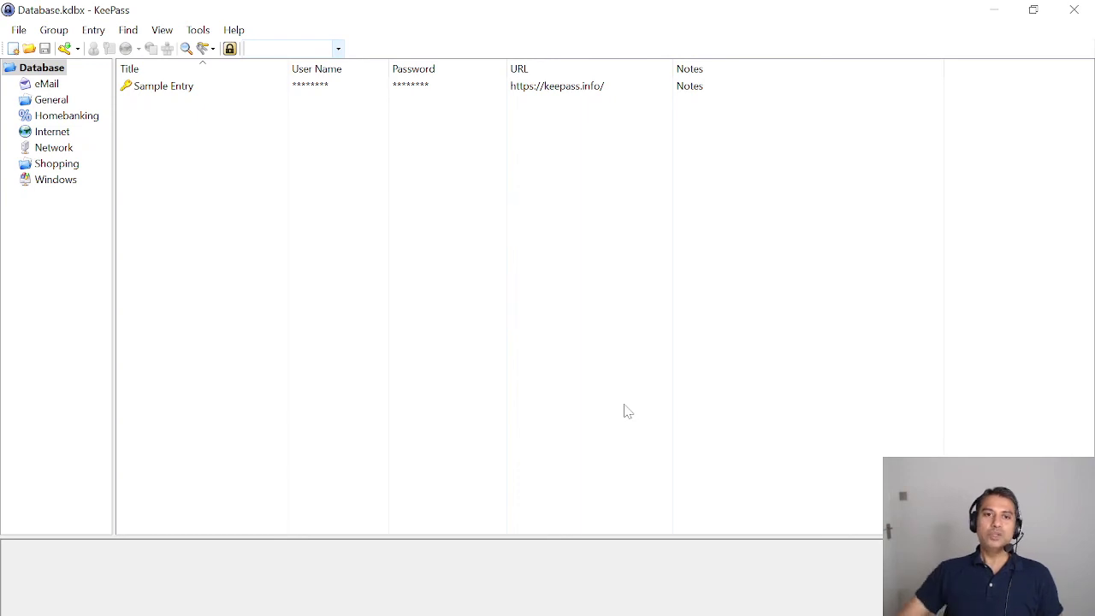
left_click(180, 88)
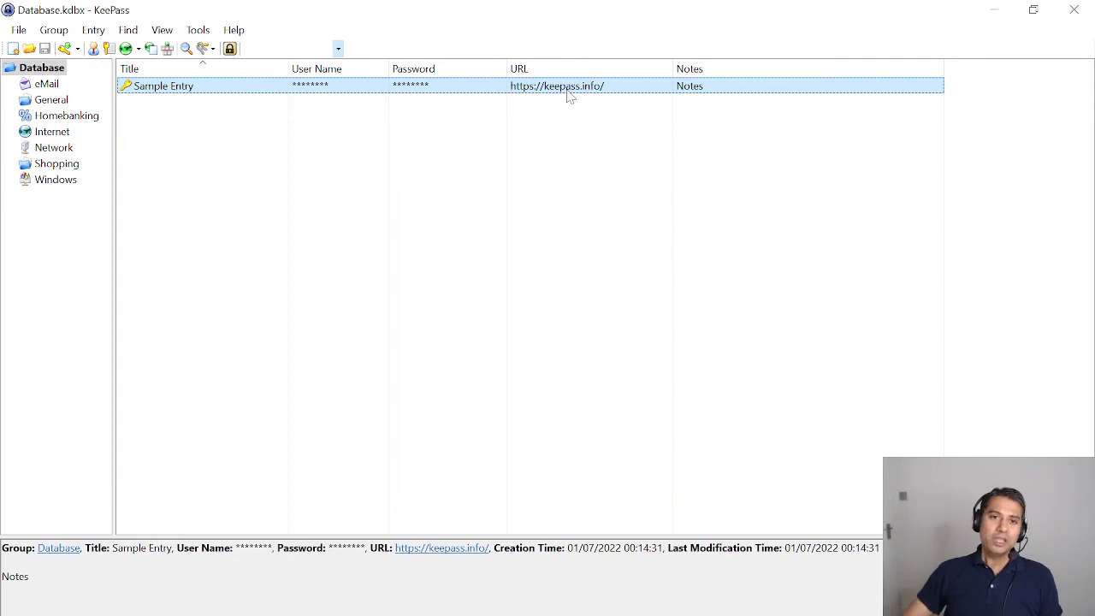
key("ctrl+v")
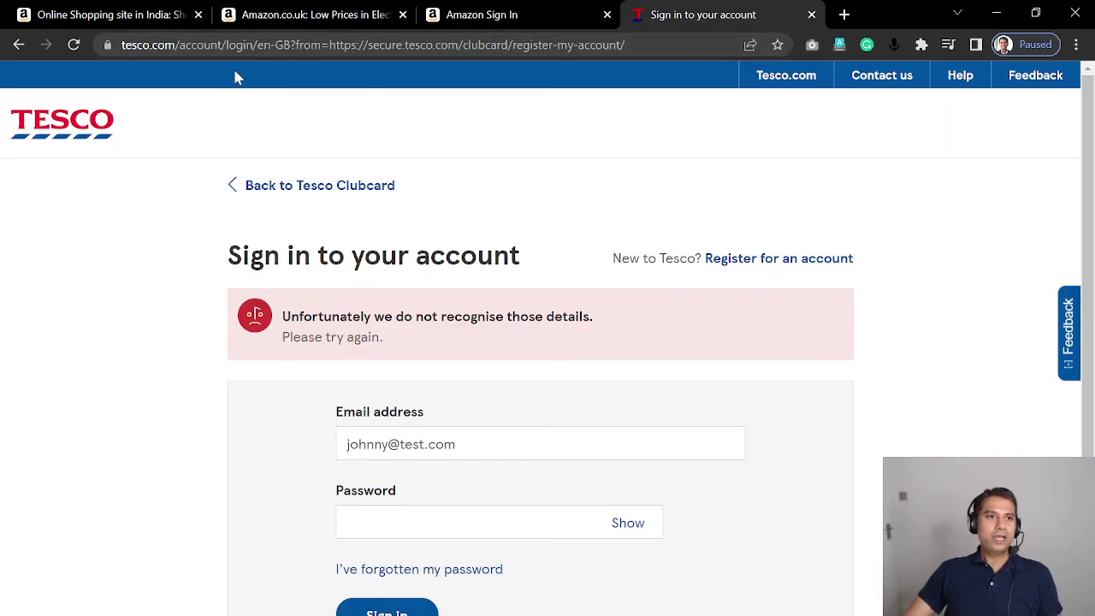
left_click_drag(352, 44, 695, 44)
key("BackSpace")
key("Return")
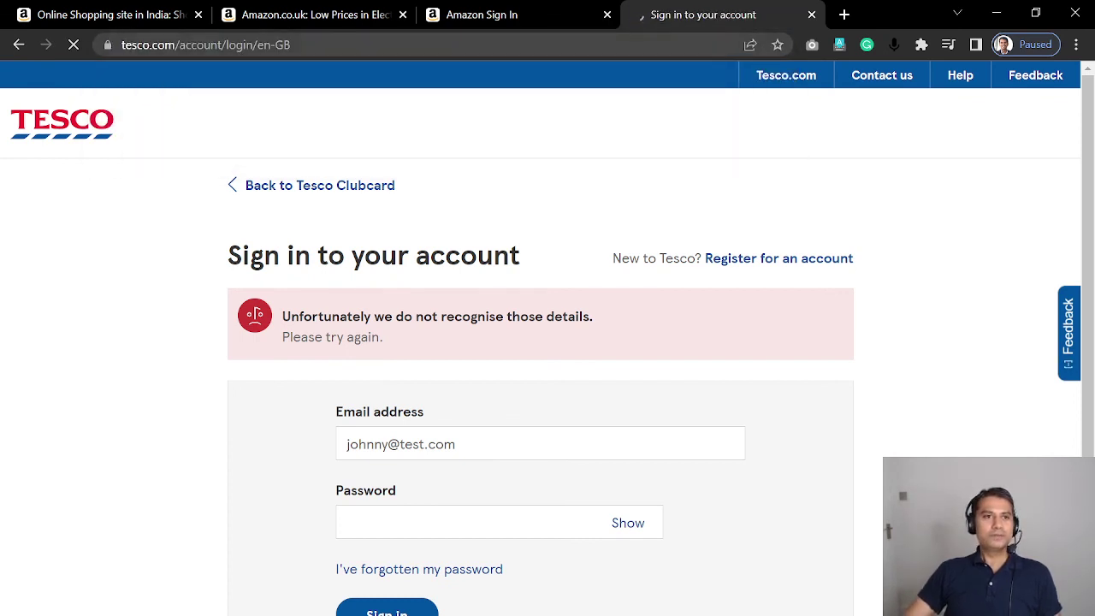
key("ctrl+l")
key("ctrl+c")
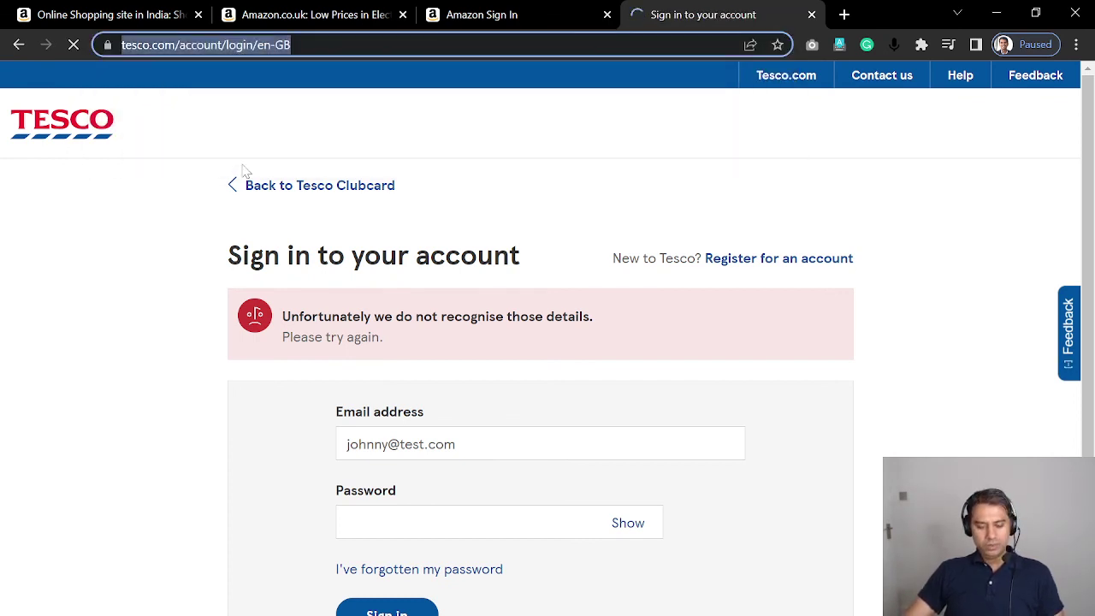
- Replace Sample Entry's URL with the Tesco login address, widen the URL column and save
key("alt+Tab")
key("Return")
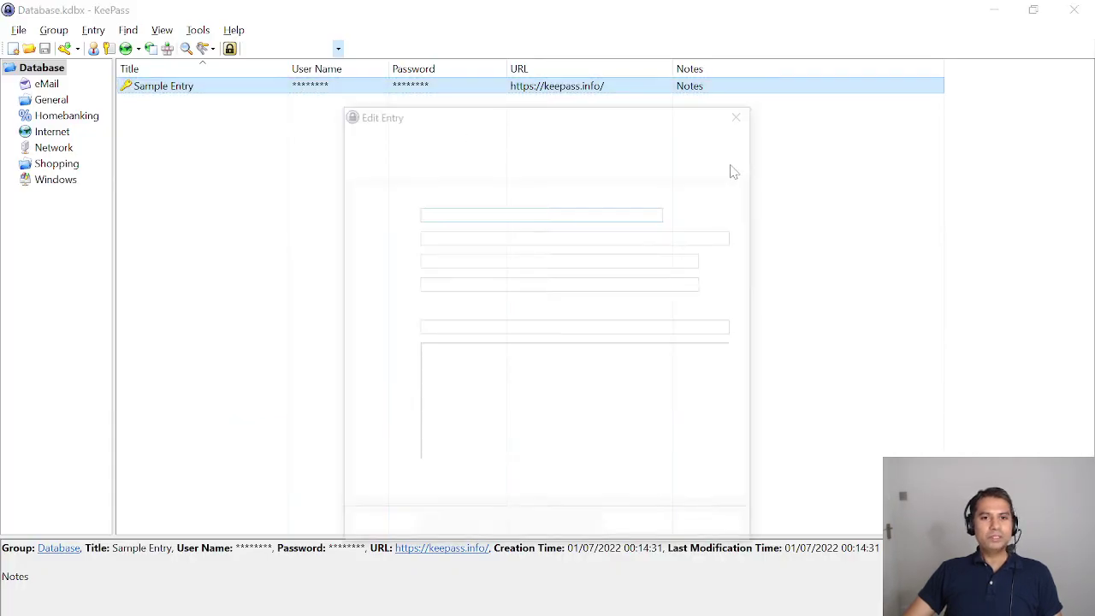
key("Tab")
key("Tab")
key("Tab")
key("Tab")
key("ctrl+a")
key("BackSpace")
key("ctrl+v")
key("Return")
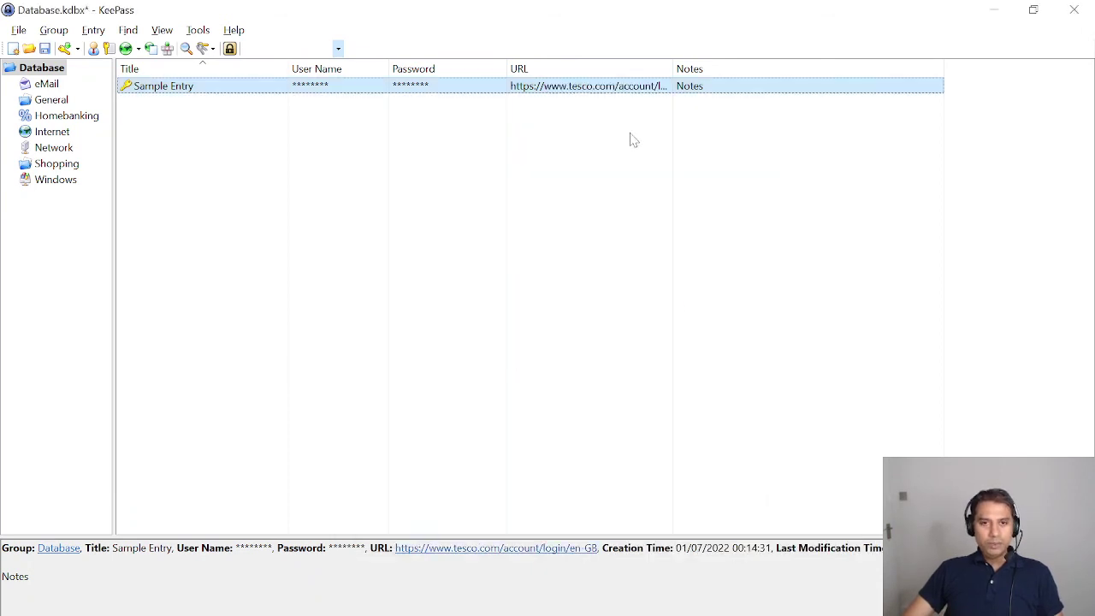
left_click_drag(673, 68, 726, 69)
key("ctrl+s")
double_click(667, 87)
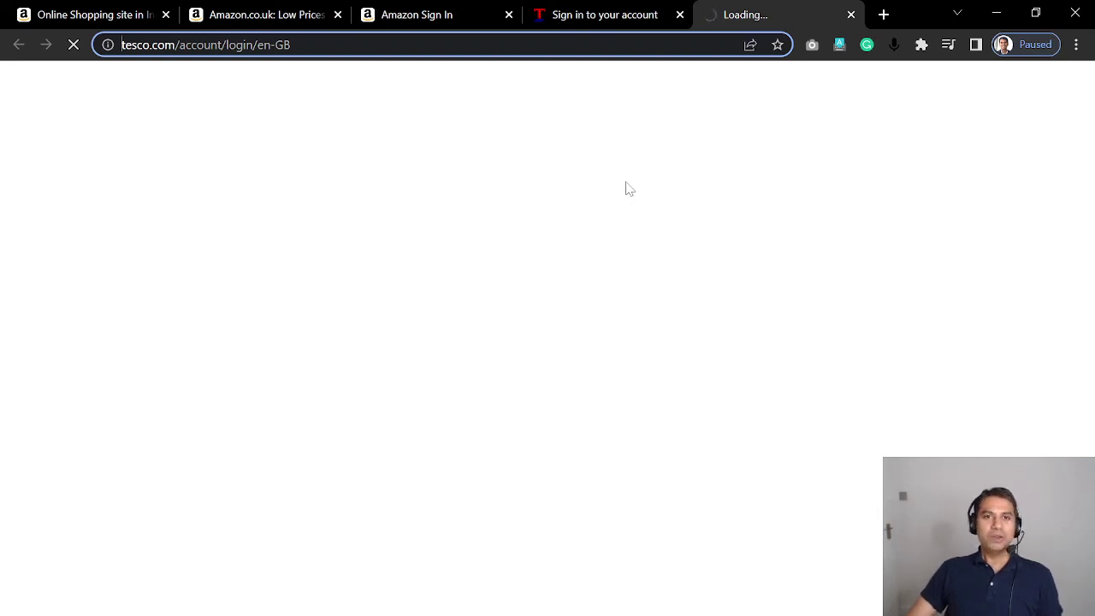
- Check the newly opened Tesco login tab in Chrome, then return to KeePass
left_click(571, 14)
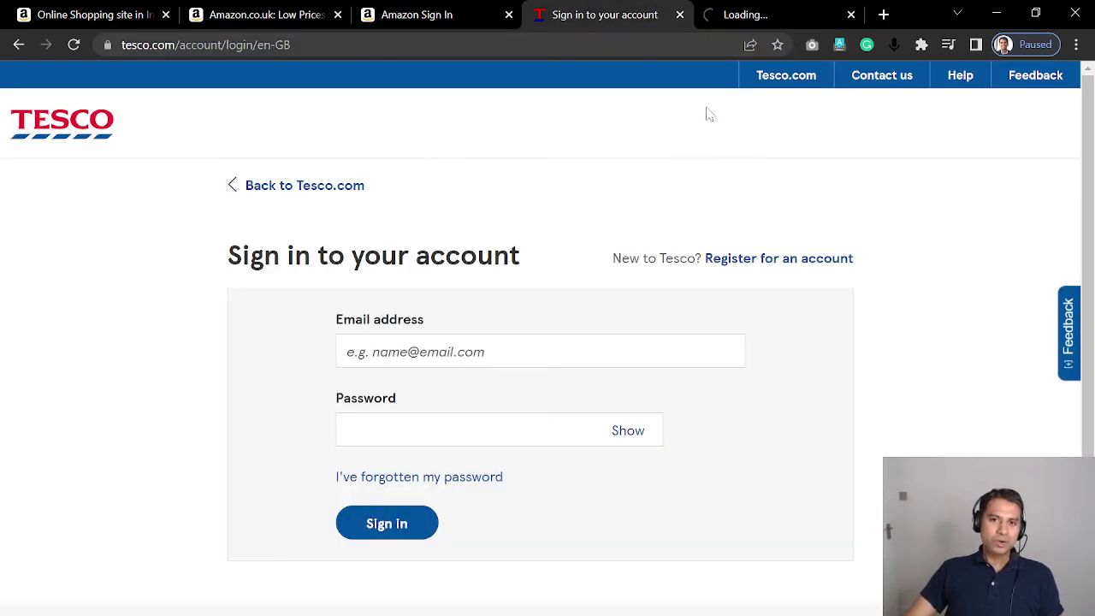
left_click(774, 19)
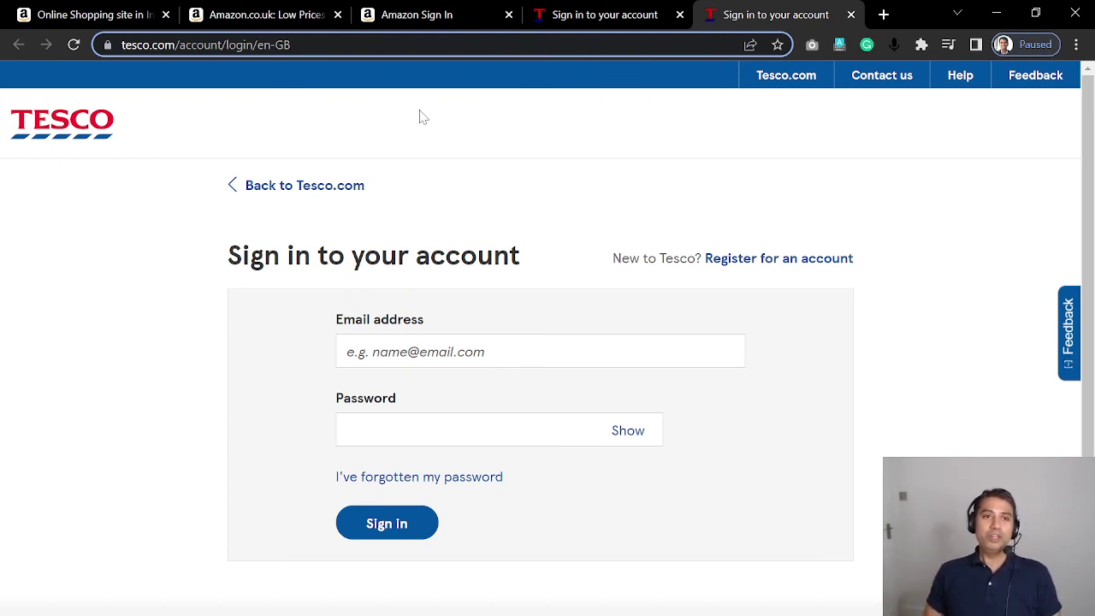
key("alt+Tab")
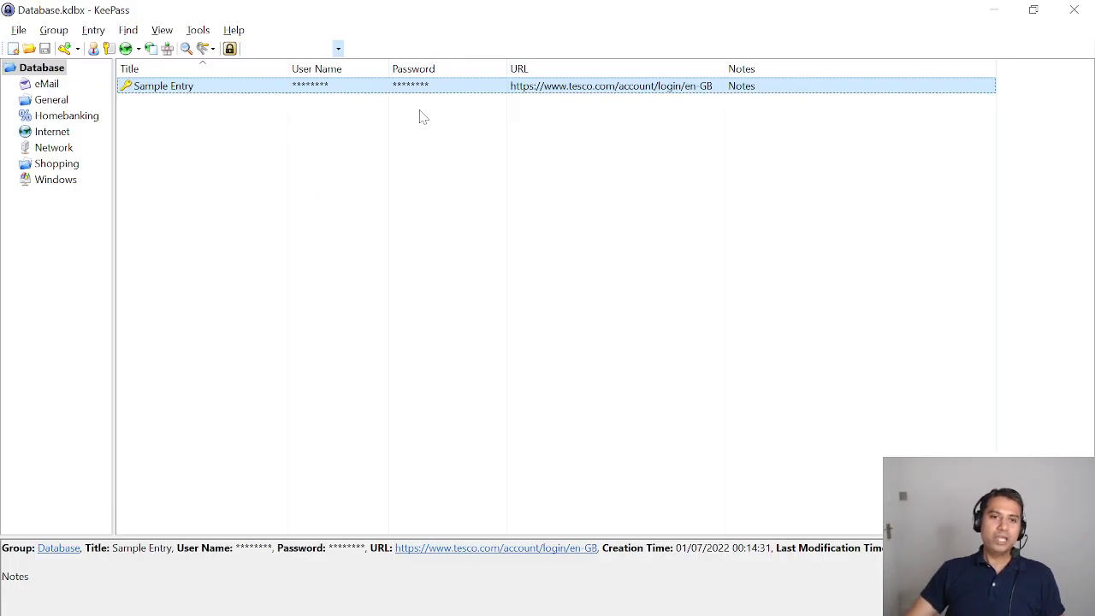
- Auto-type Sample Entry's credentials into the Tesco sign-in form, reveal the password, close KeePass
double_click(610, 92)
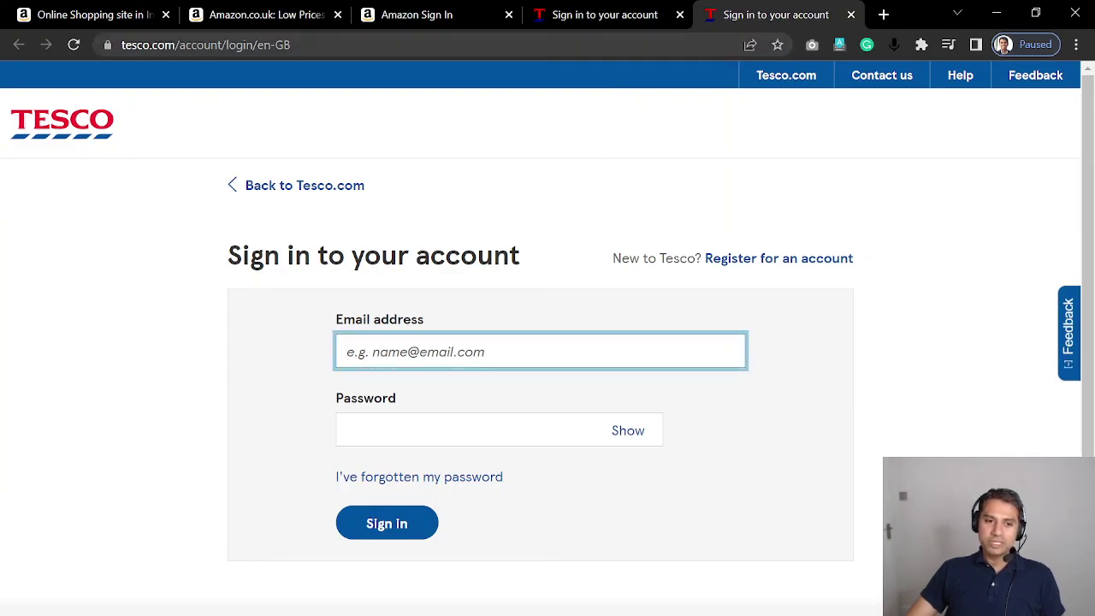
key("alt+Tab")
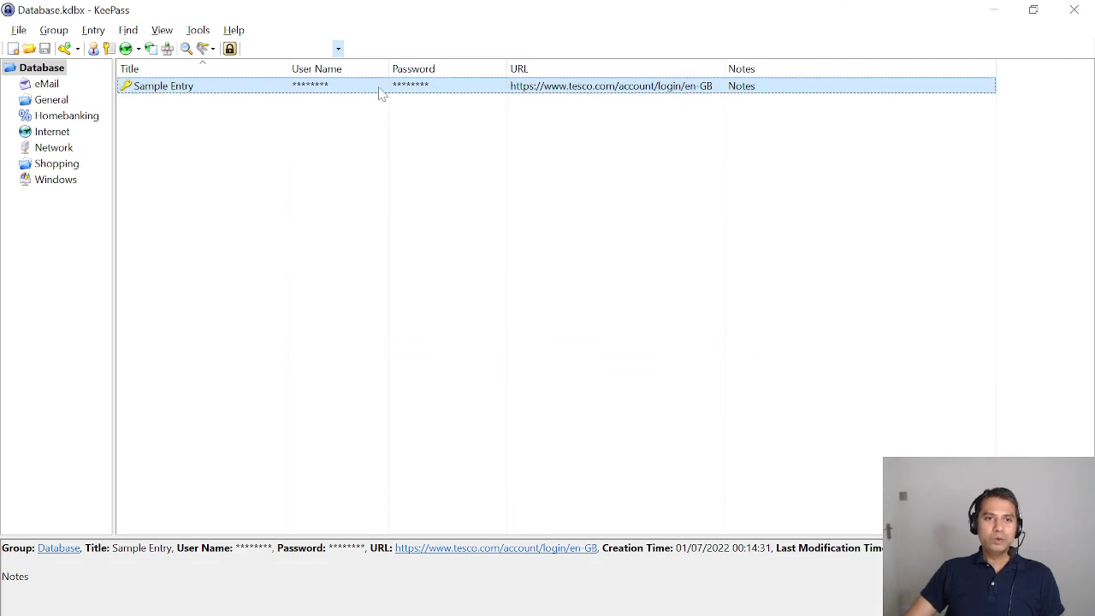
key("ctrl+v")
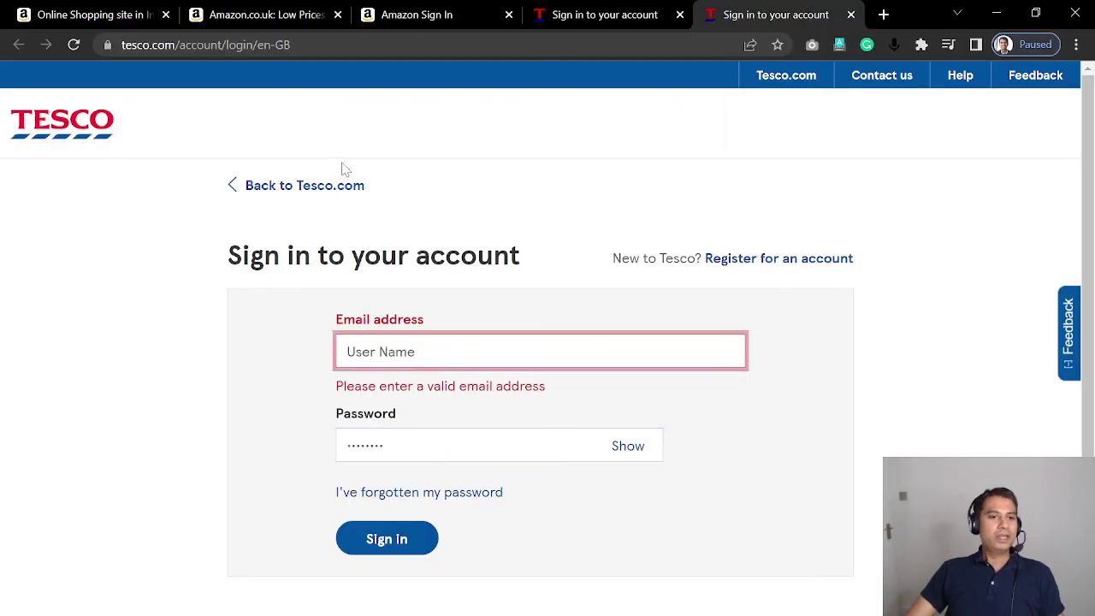
left_click(630, 447)
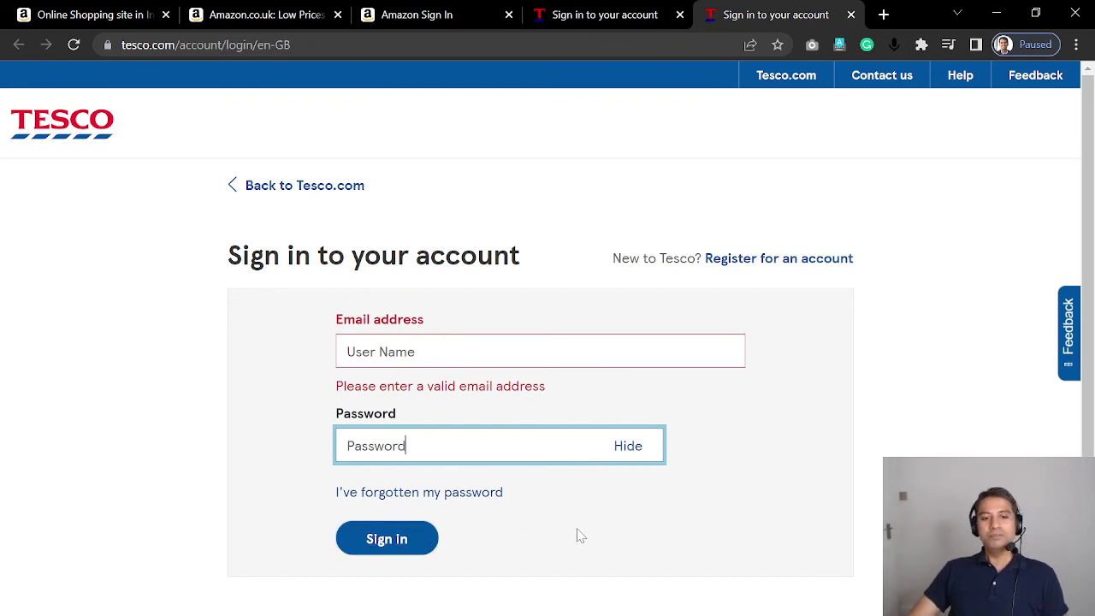
key("alt+Tab")
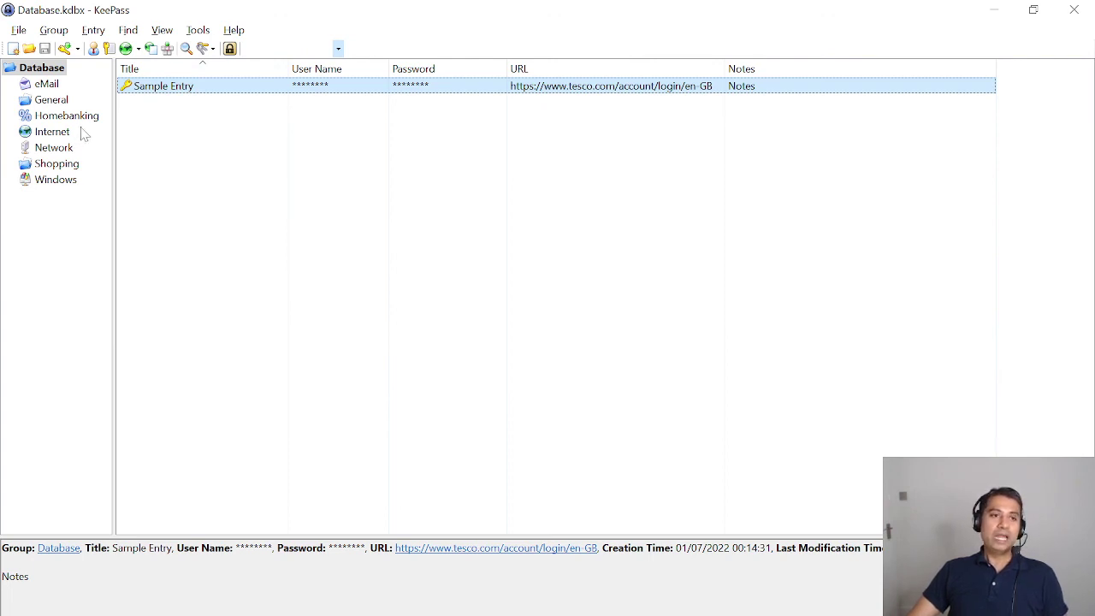
left_click(1080, 14)
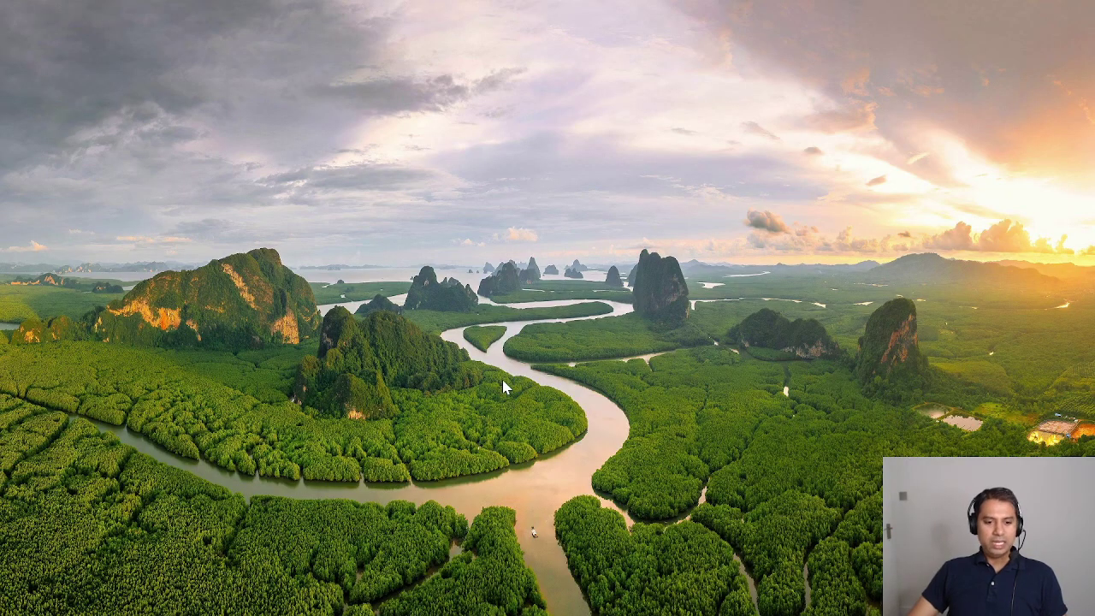
- Open the Documents folder in File Explorer and select the 3 KB Database.kdbx file
key("super+e")
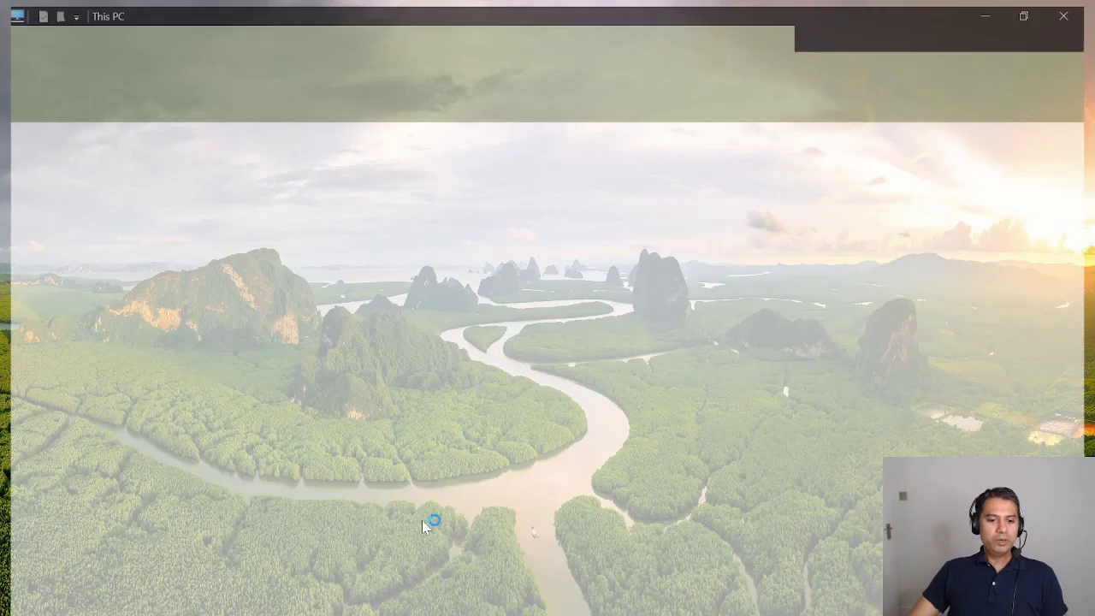
left_click(434, 607)
left_click(276, 360)
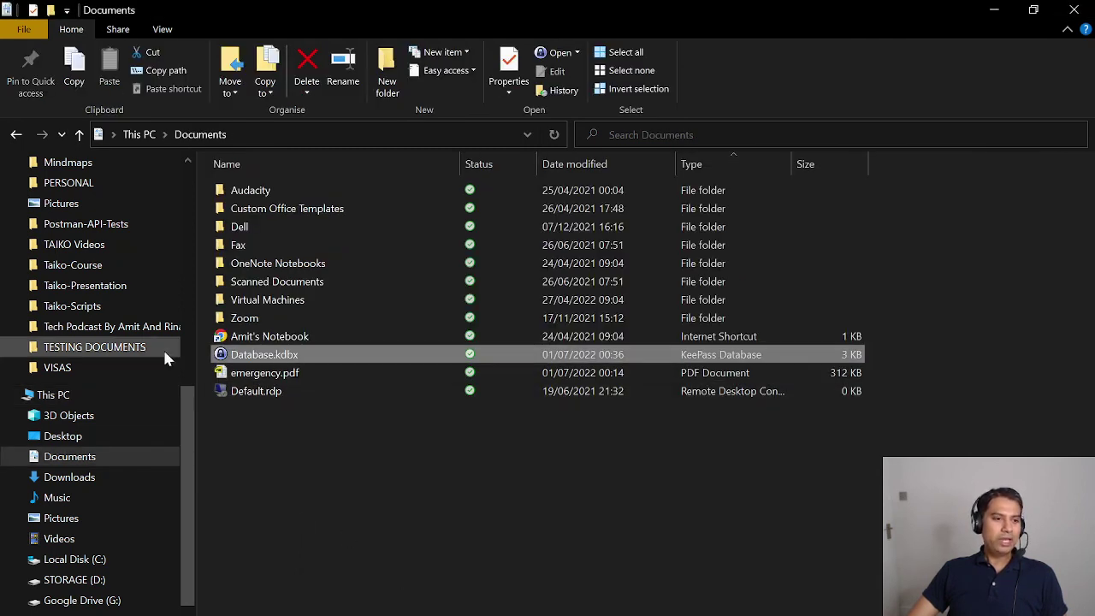
scroll(68, 448, "up", 8)
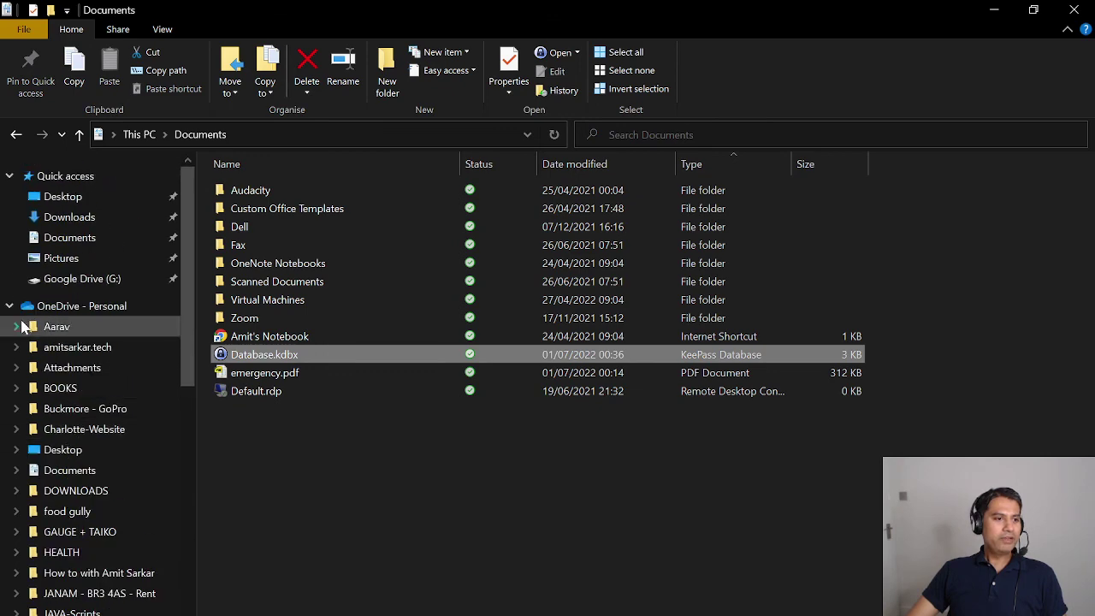
left_click(9, 305)
mouse_move(281, 362)
left_mouse_down()
mouse_move(98, 299)
mouse_move(299, 330)
mouse_move(289, 370)
left_mouse_up()
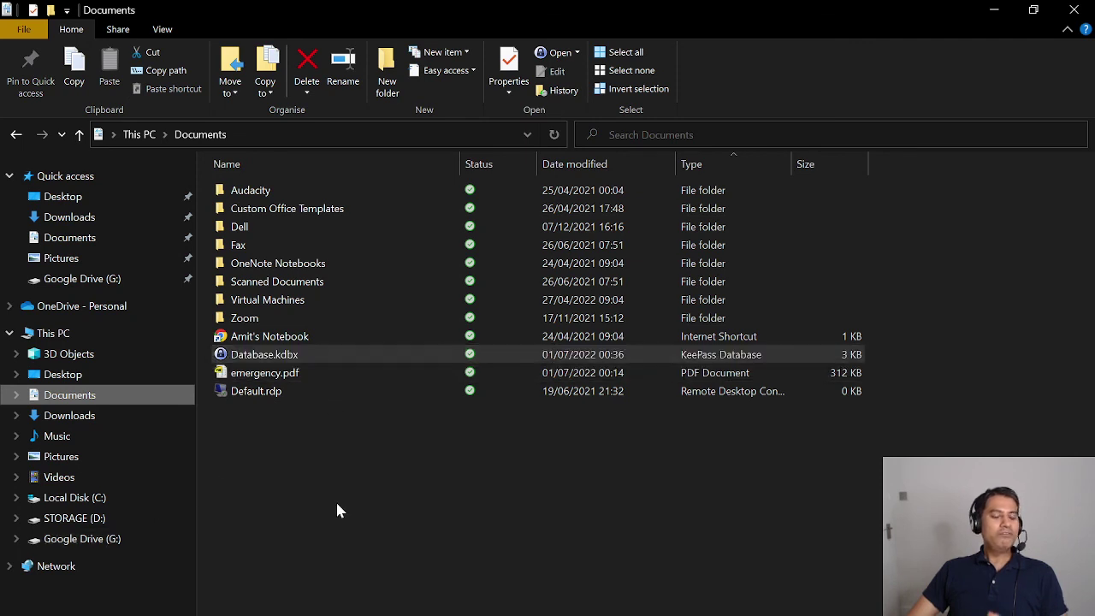
left_click(333, 358)
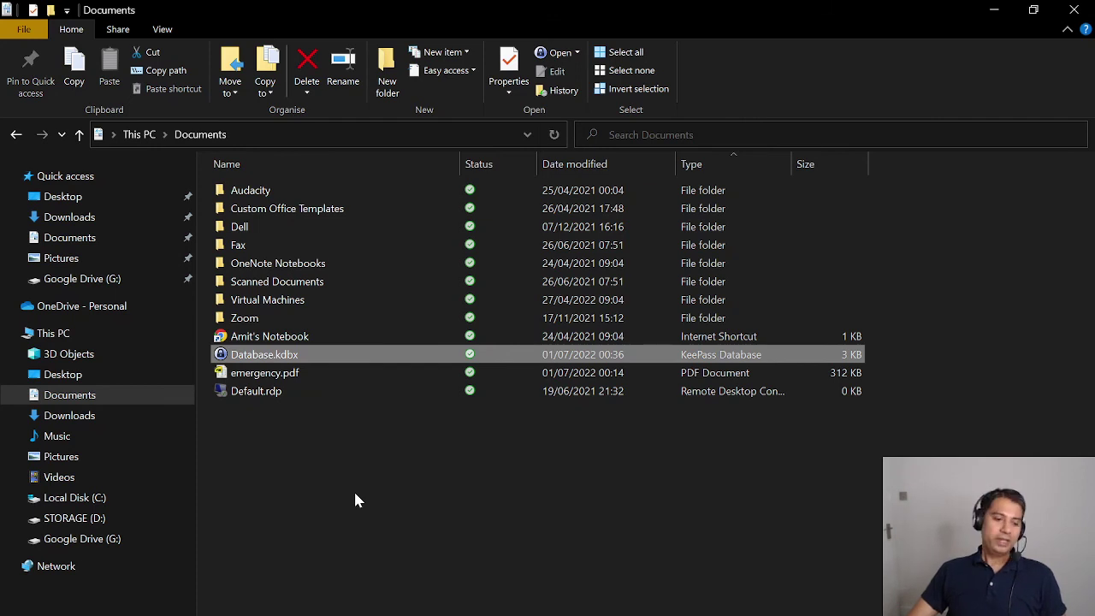